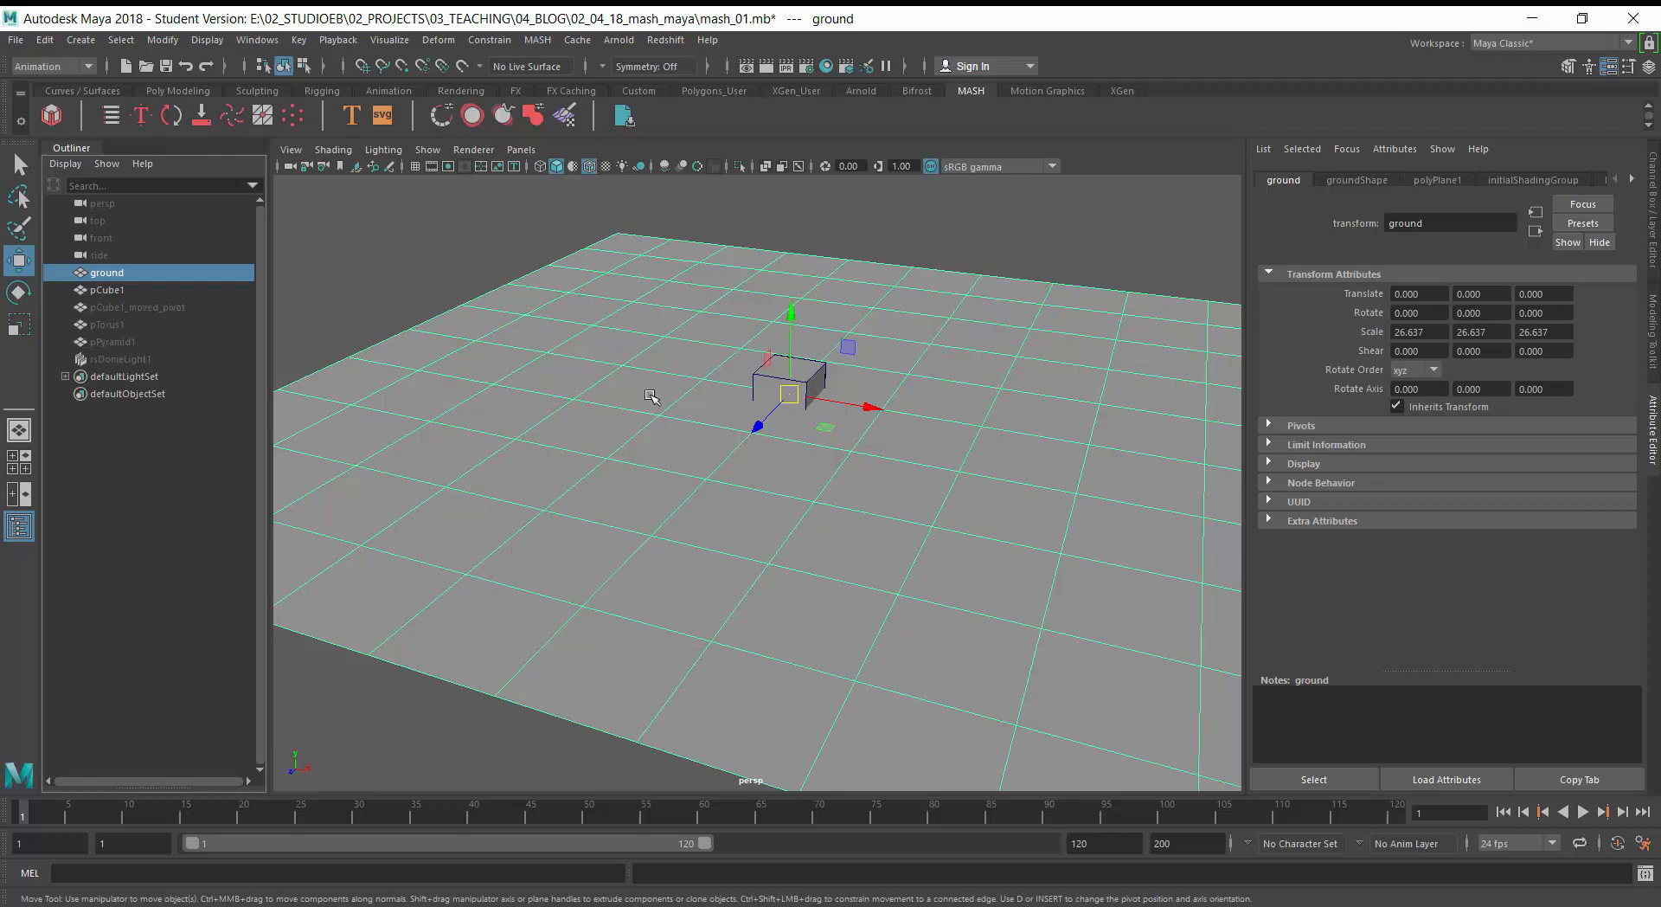
- Select the pCube1 cube instead of the ground plane
click(104, 290)
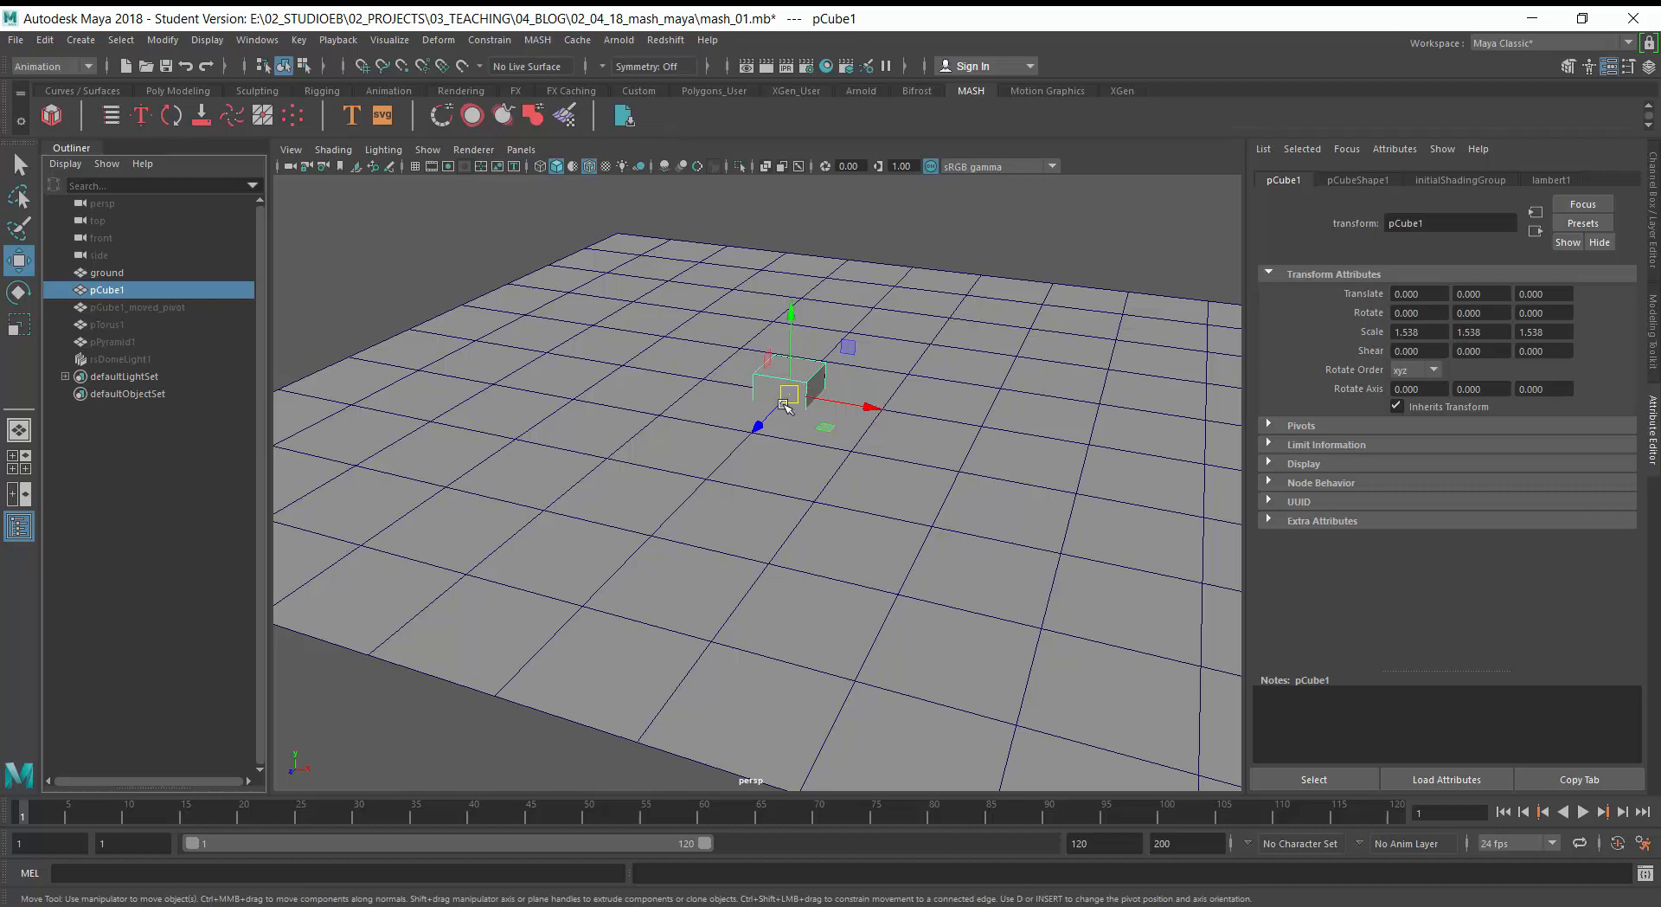
click(106, 273)
click(106, 290)
click(542, 40)
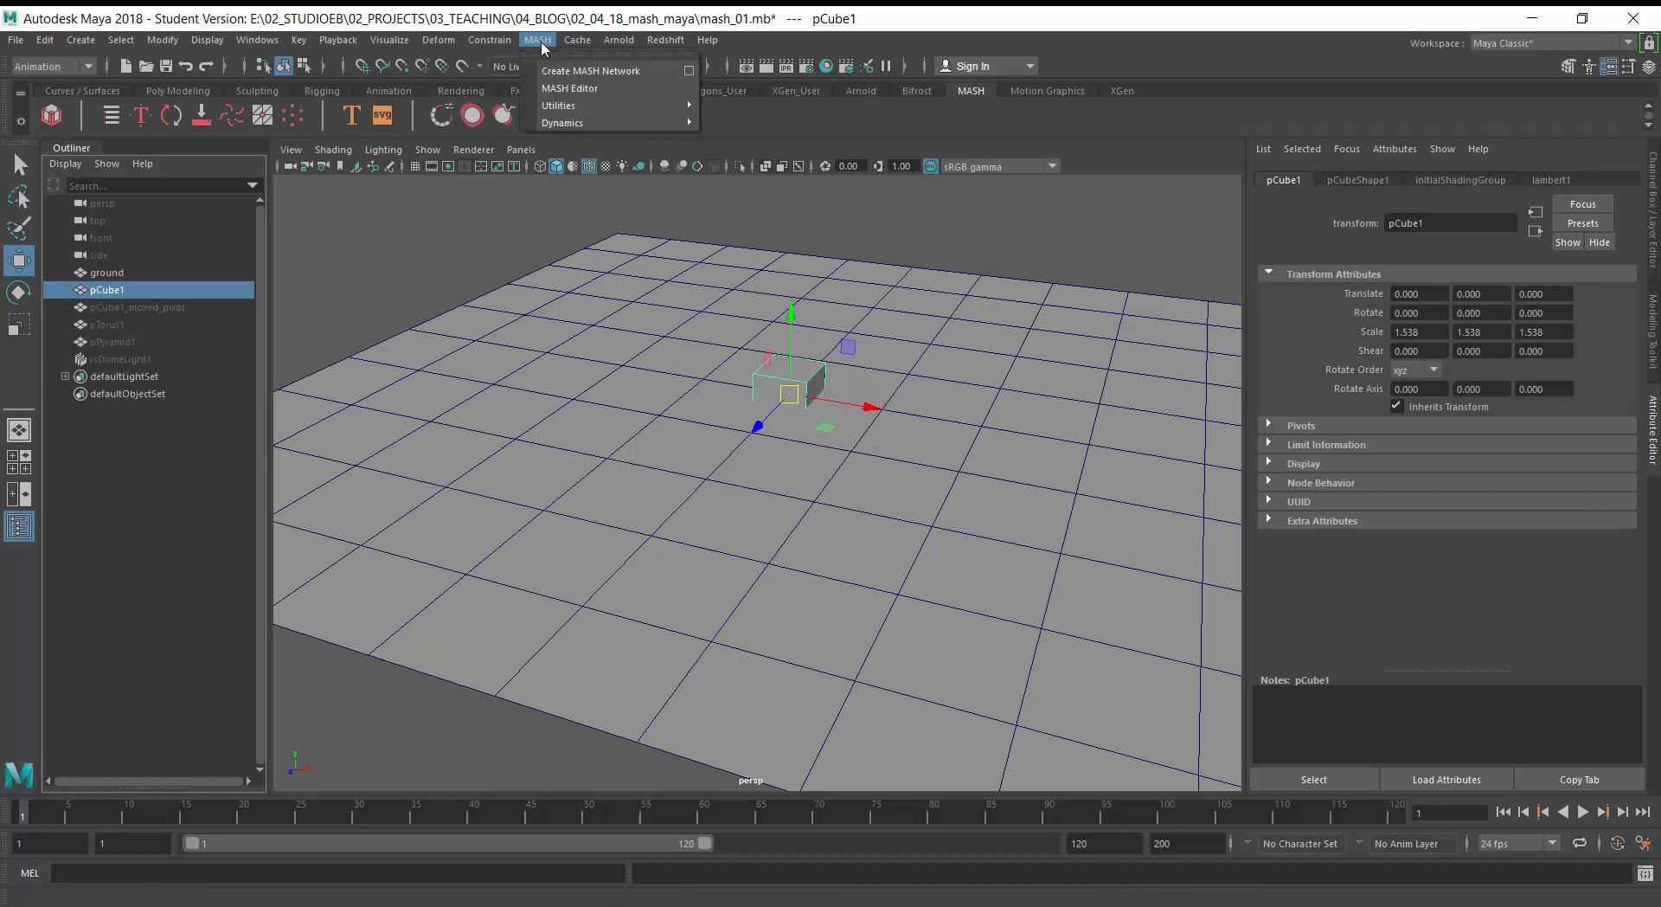
click(689, 70)
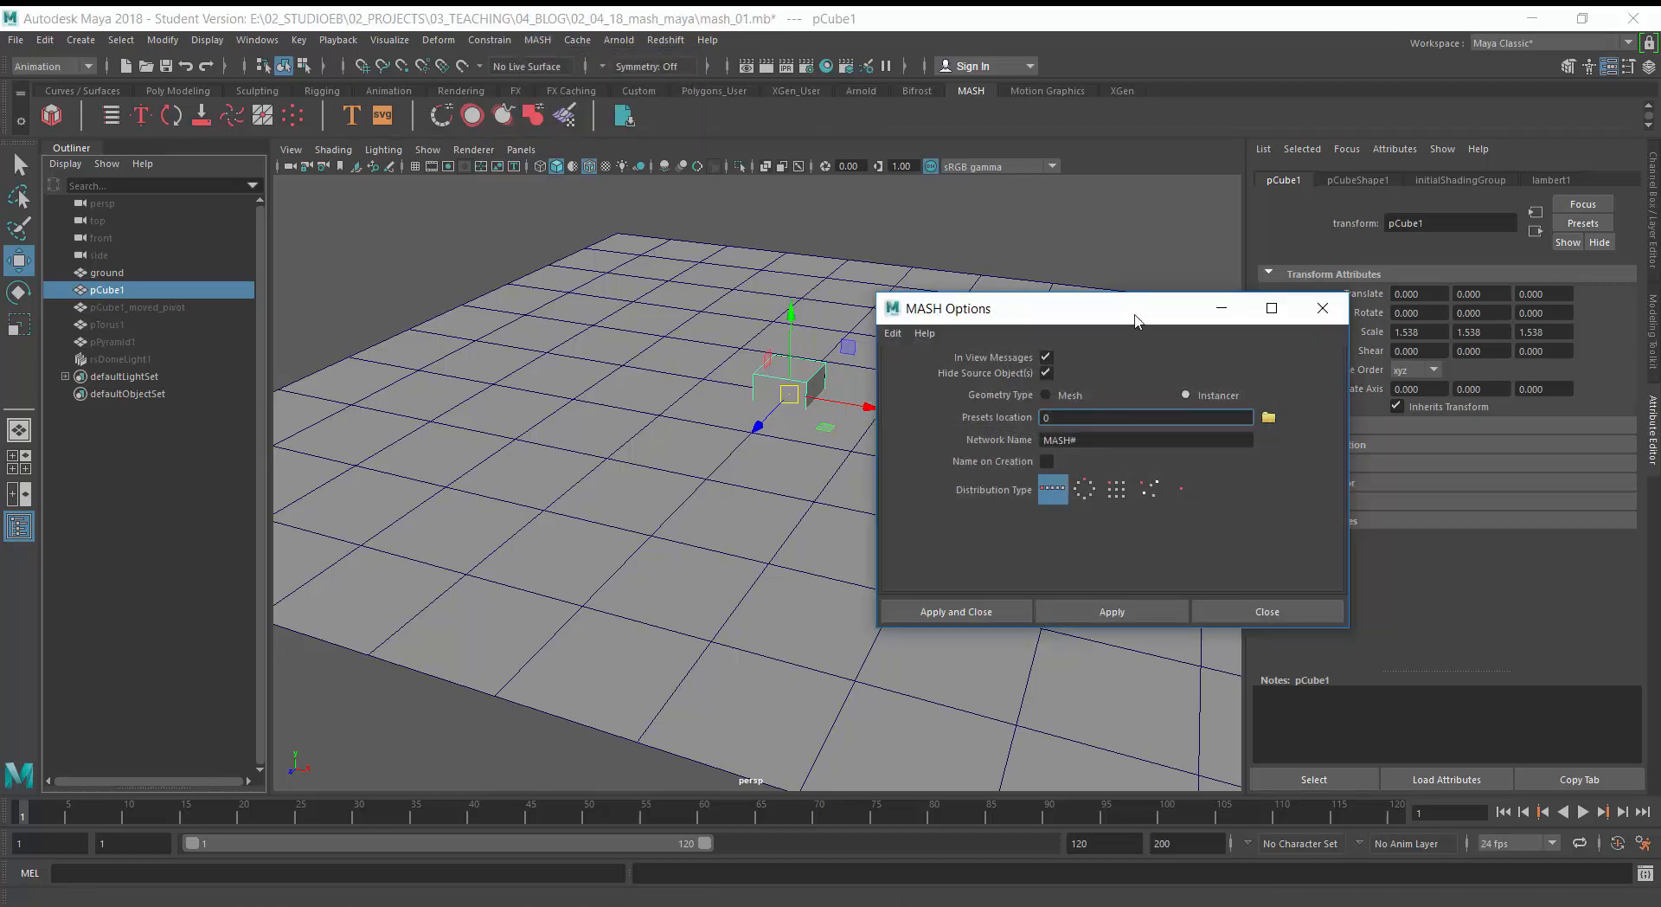
drag(1131, 311, 824, 340)
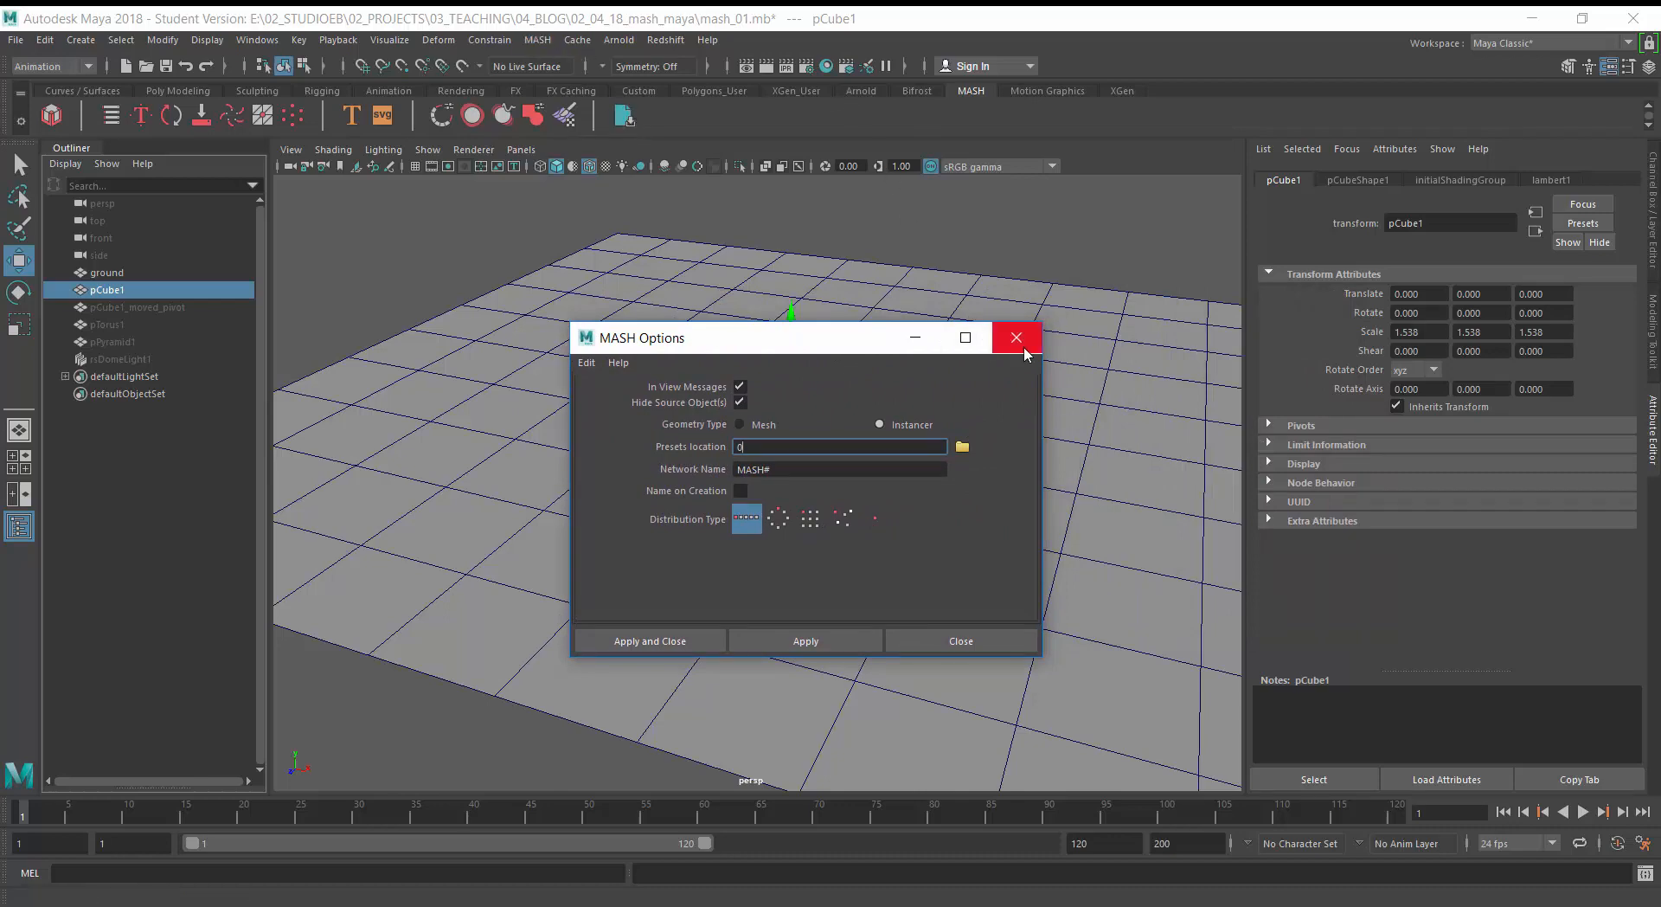
click(960, 640)
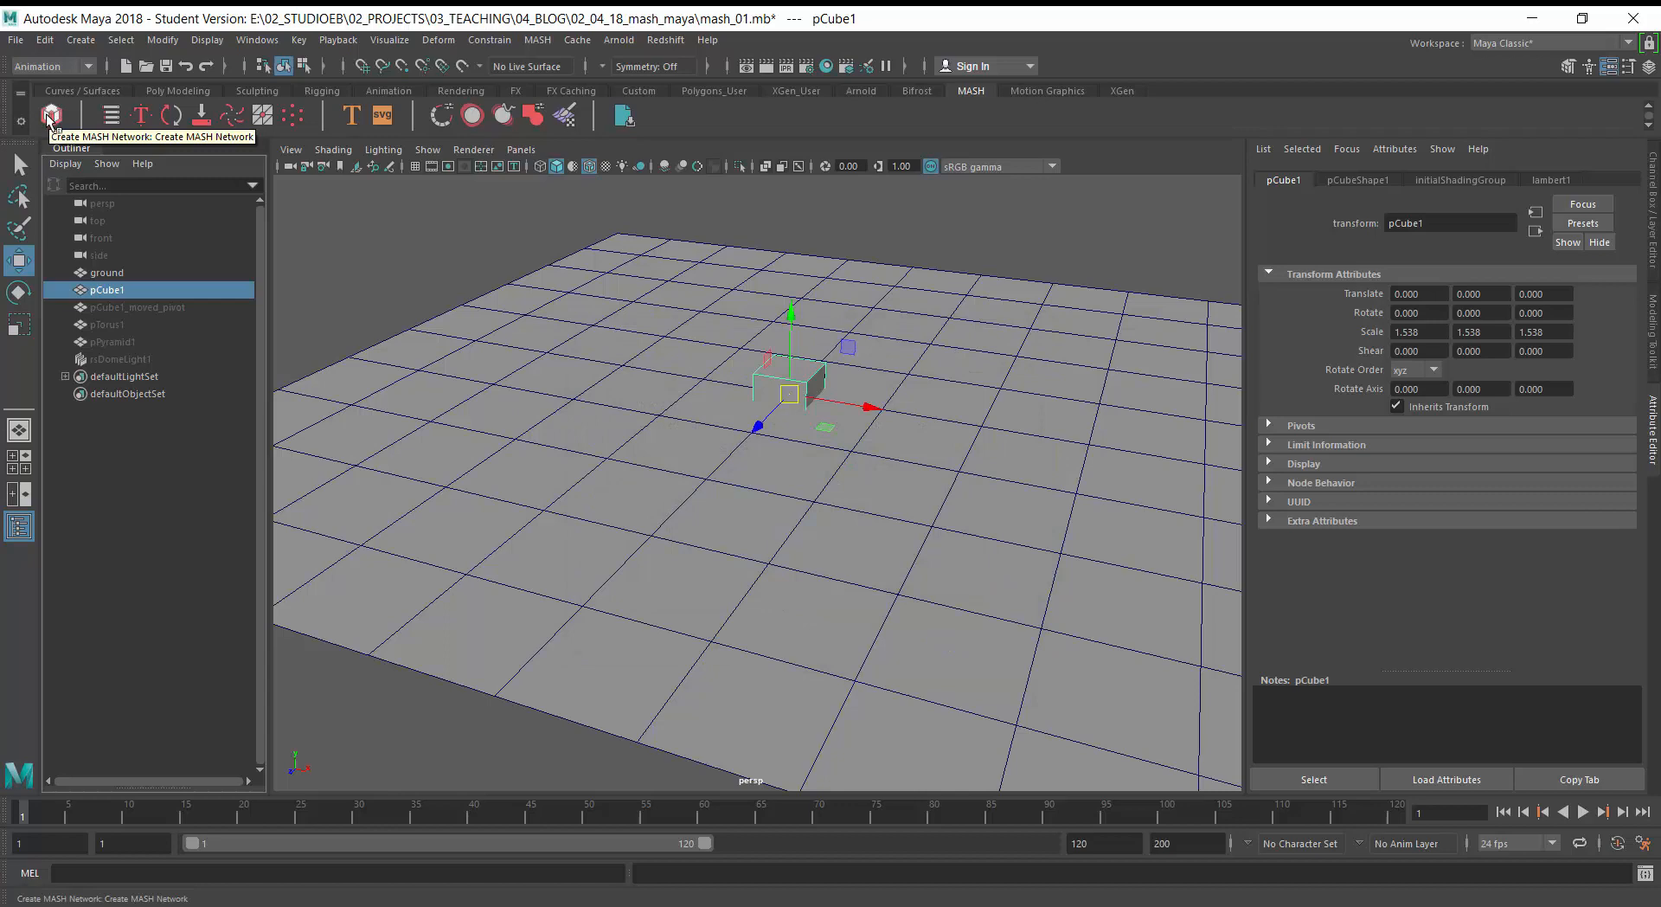
- Create a MASH network from pCube1 with Mesh as the geometry type and a linear distribution
click(543, 41)
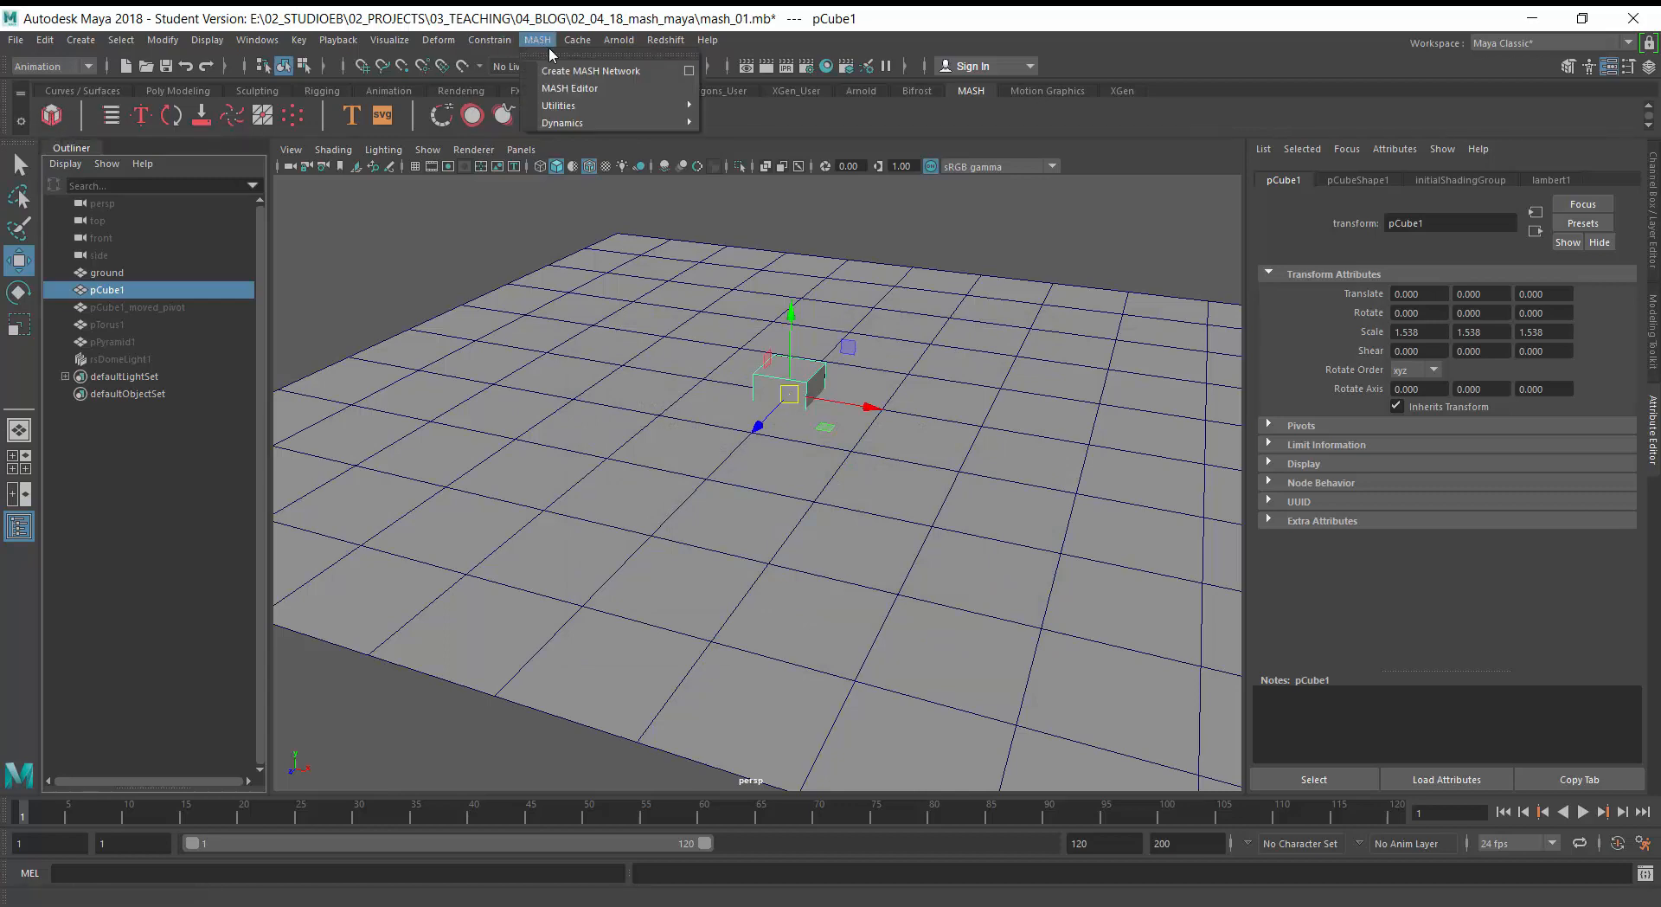
click(691, 77)
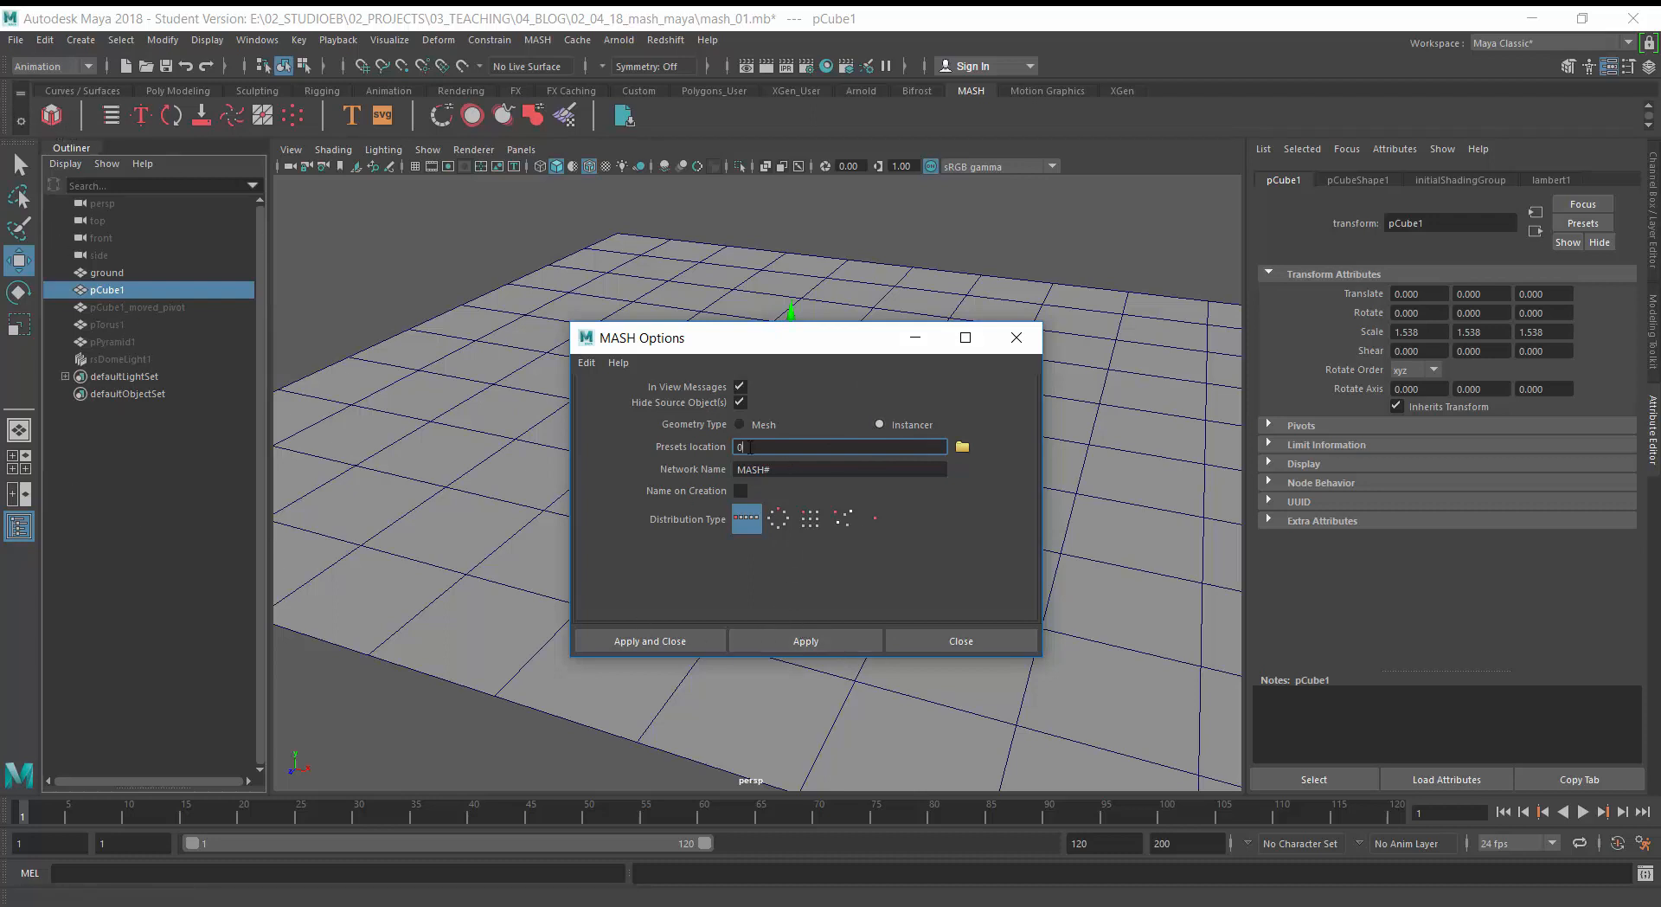
drag(743, 344, 1137, 258)
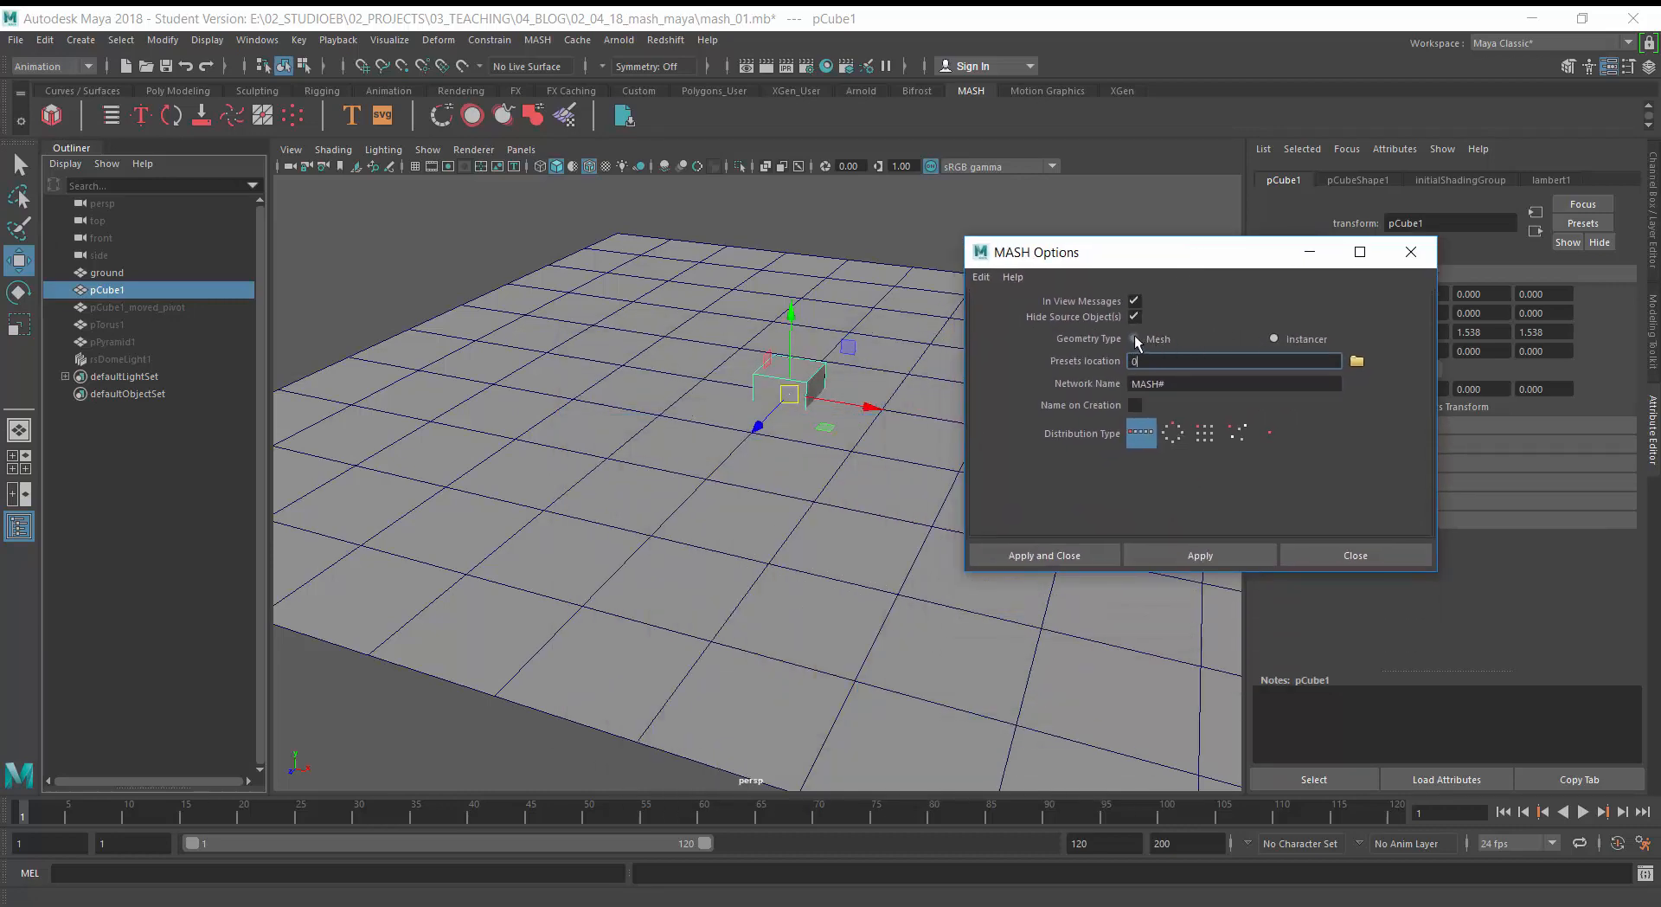
click(1134, 339)
click(1273, 337)
click(1131, 338)
click(1057, 558)
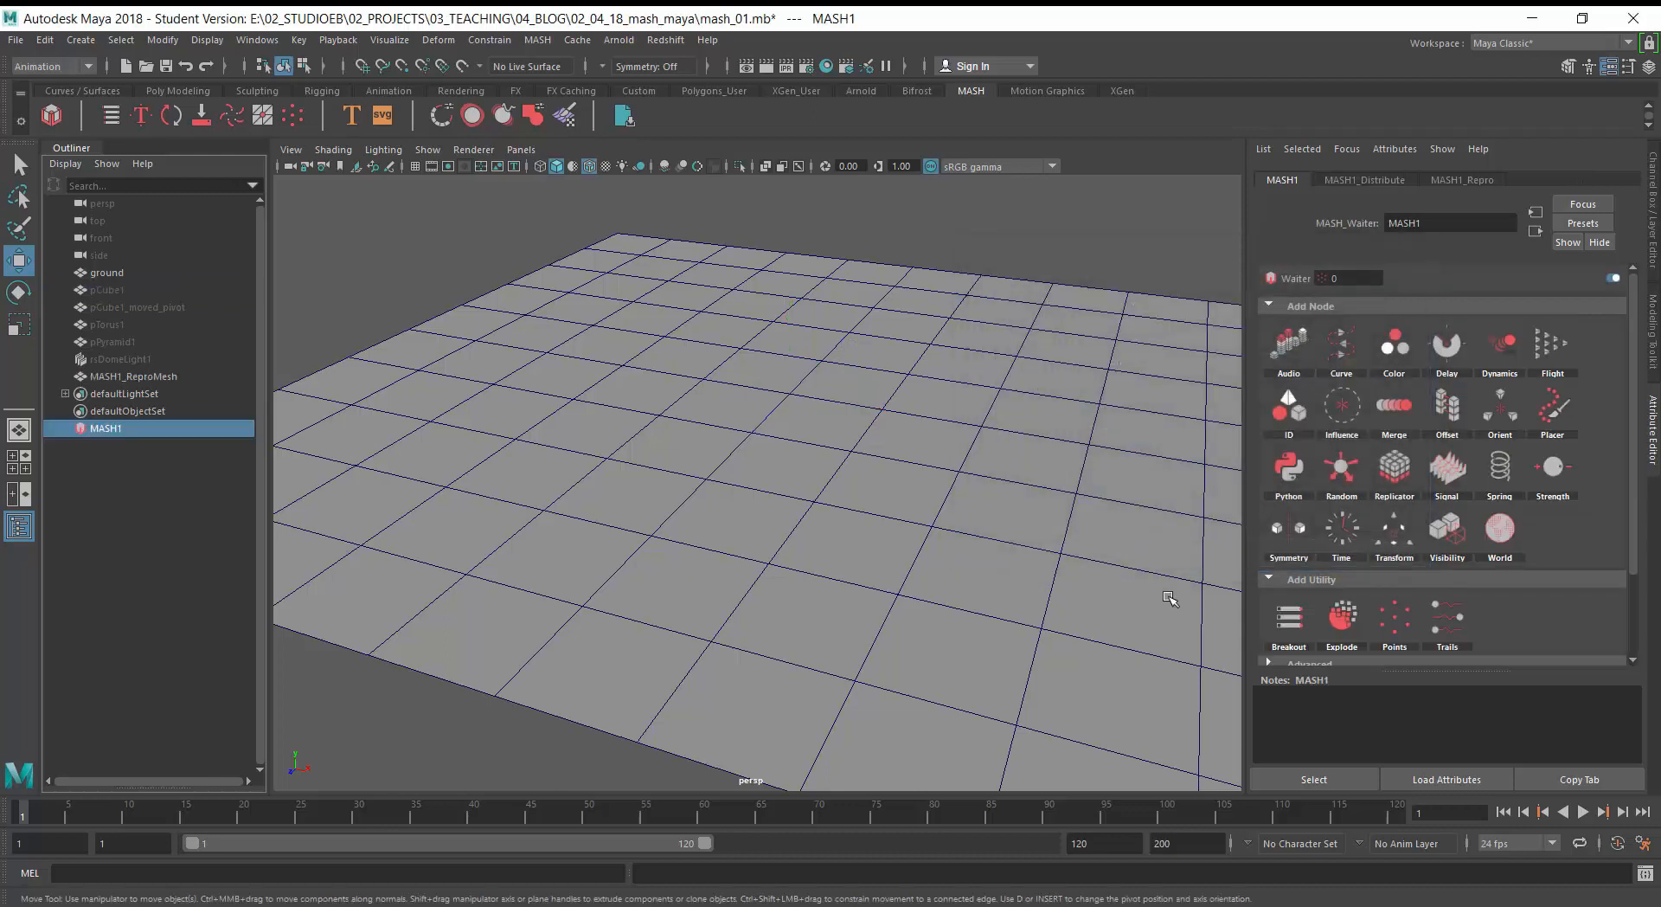
- Hide the ground plane so that only the row of duplicated cubes is displayed
scroll(789, 446, down, 5)
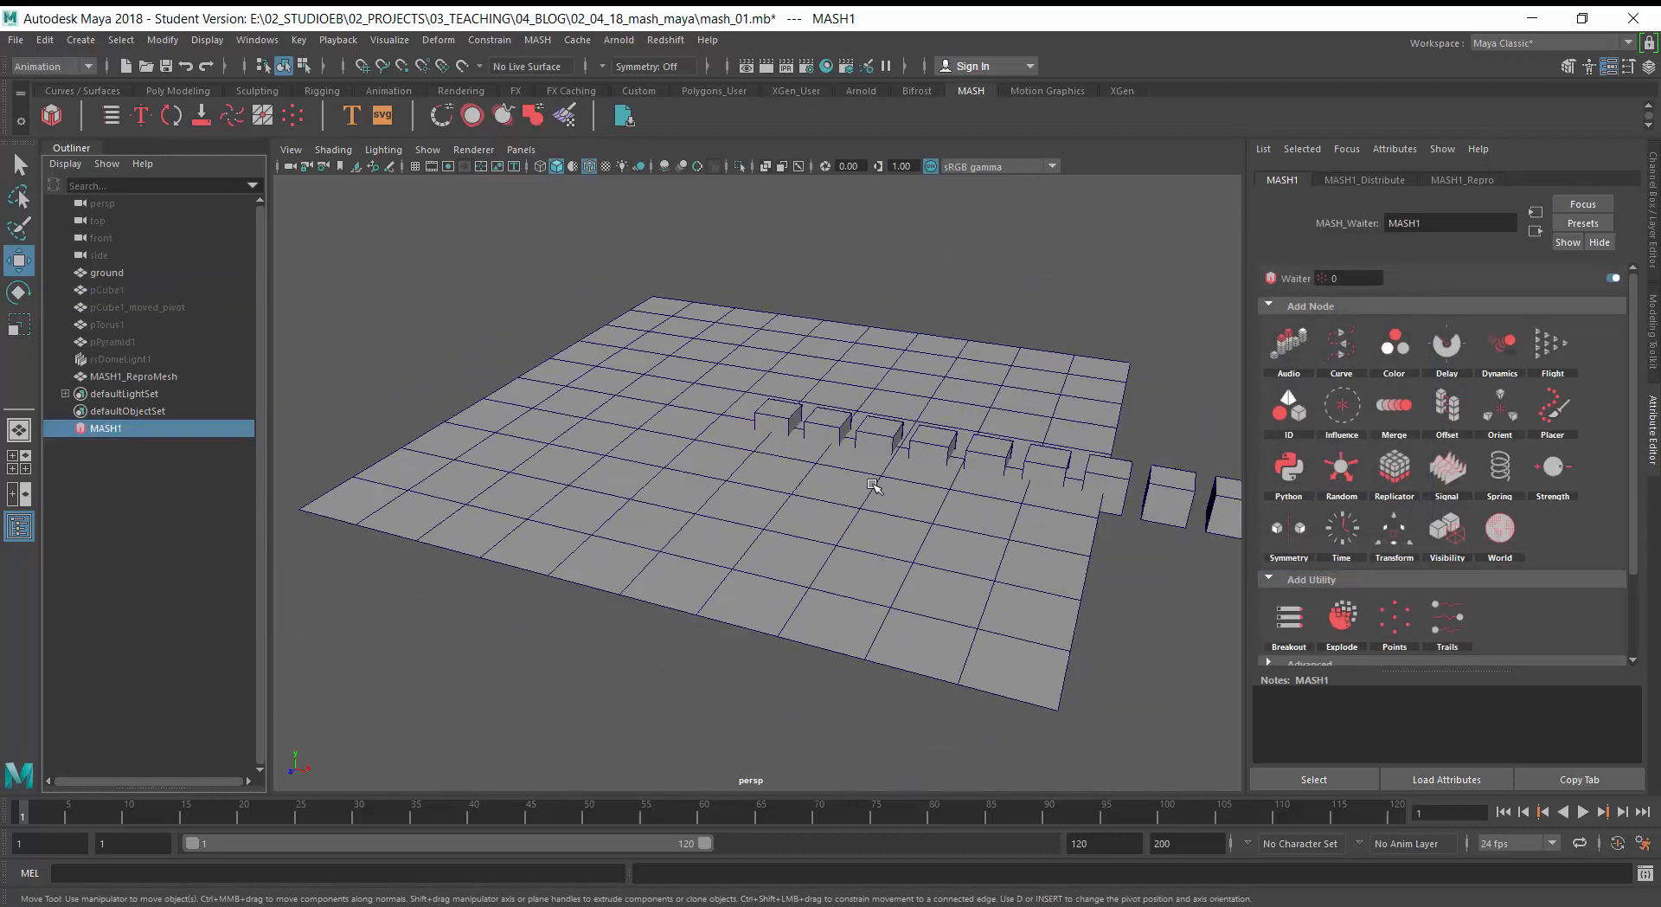
click(873, 486)
key(ctrl+h)
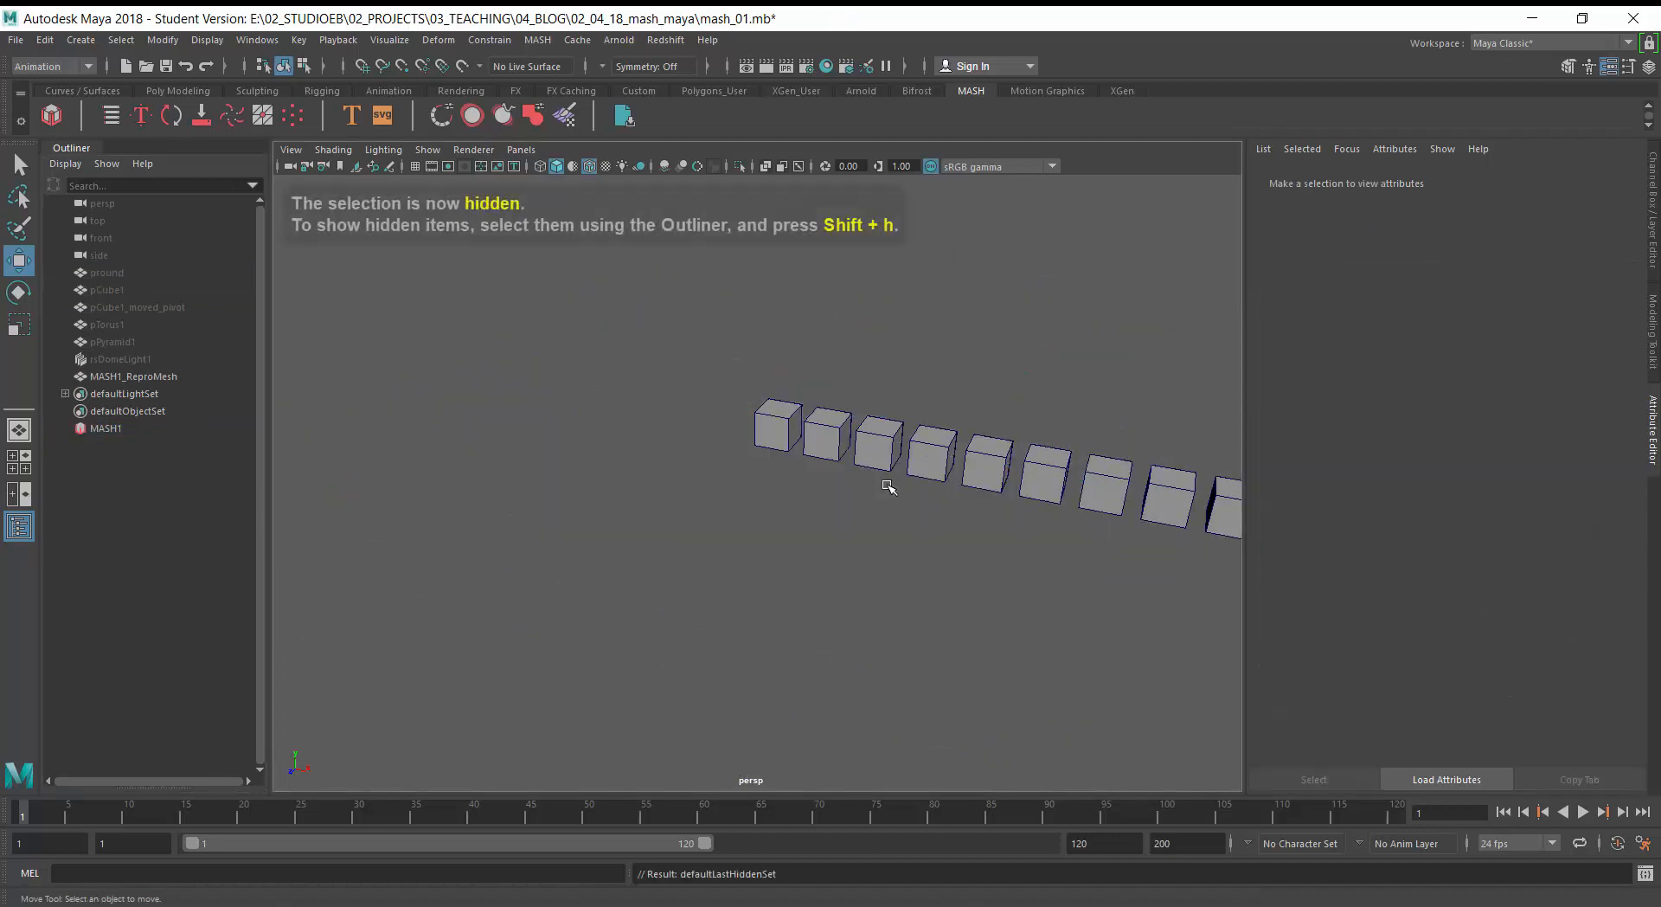
alt+middle_drag(889, 481, 693, 451)
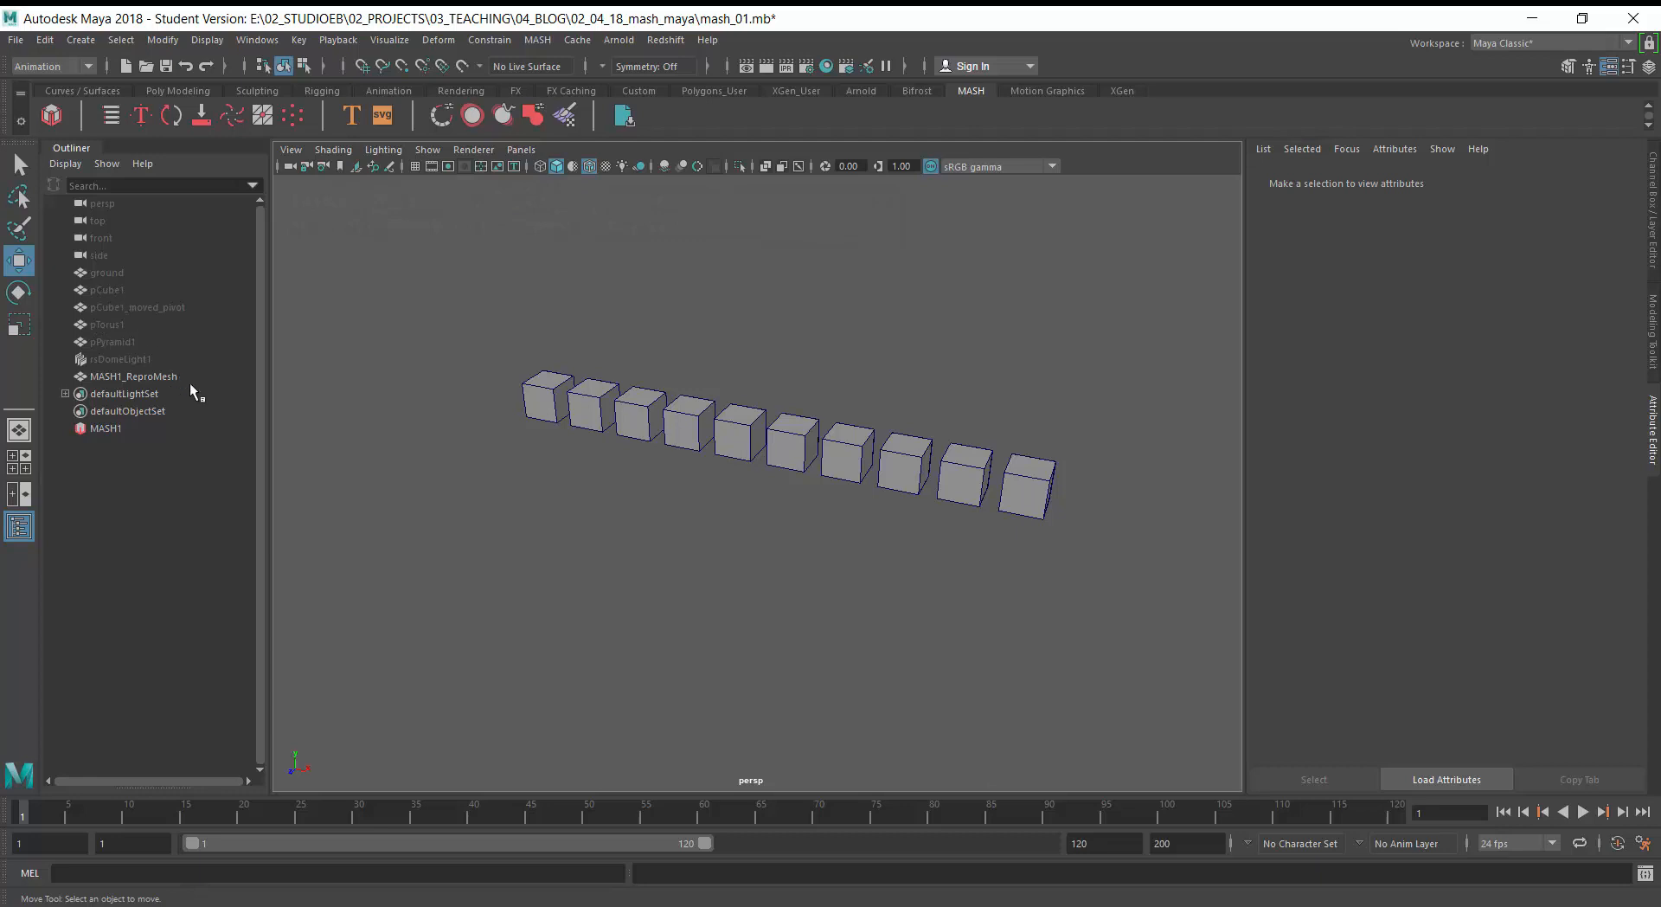
- Examine the Distribute and Repro node settings of MASH1 and the MASH1_ReproMesh object
click(93, 427)
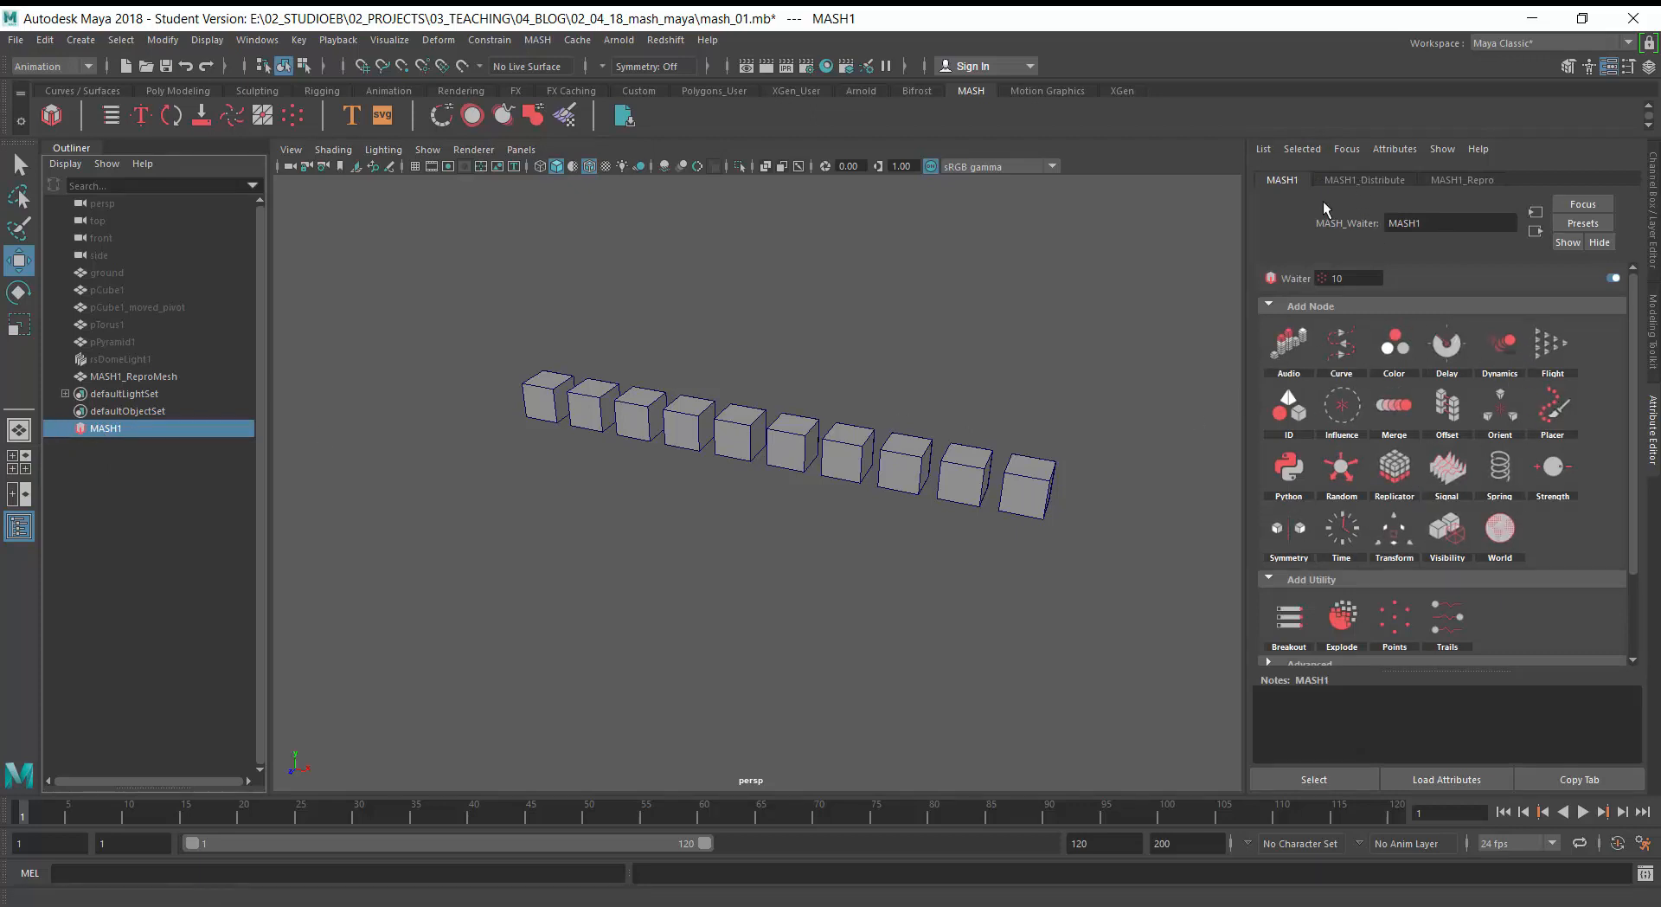
click(1352, 182)
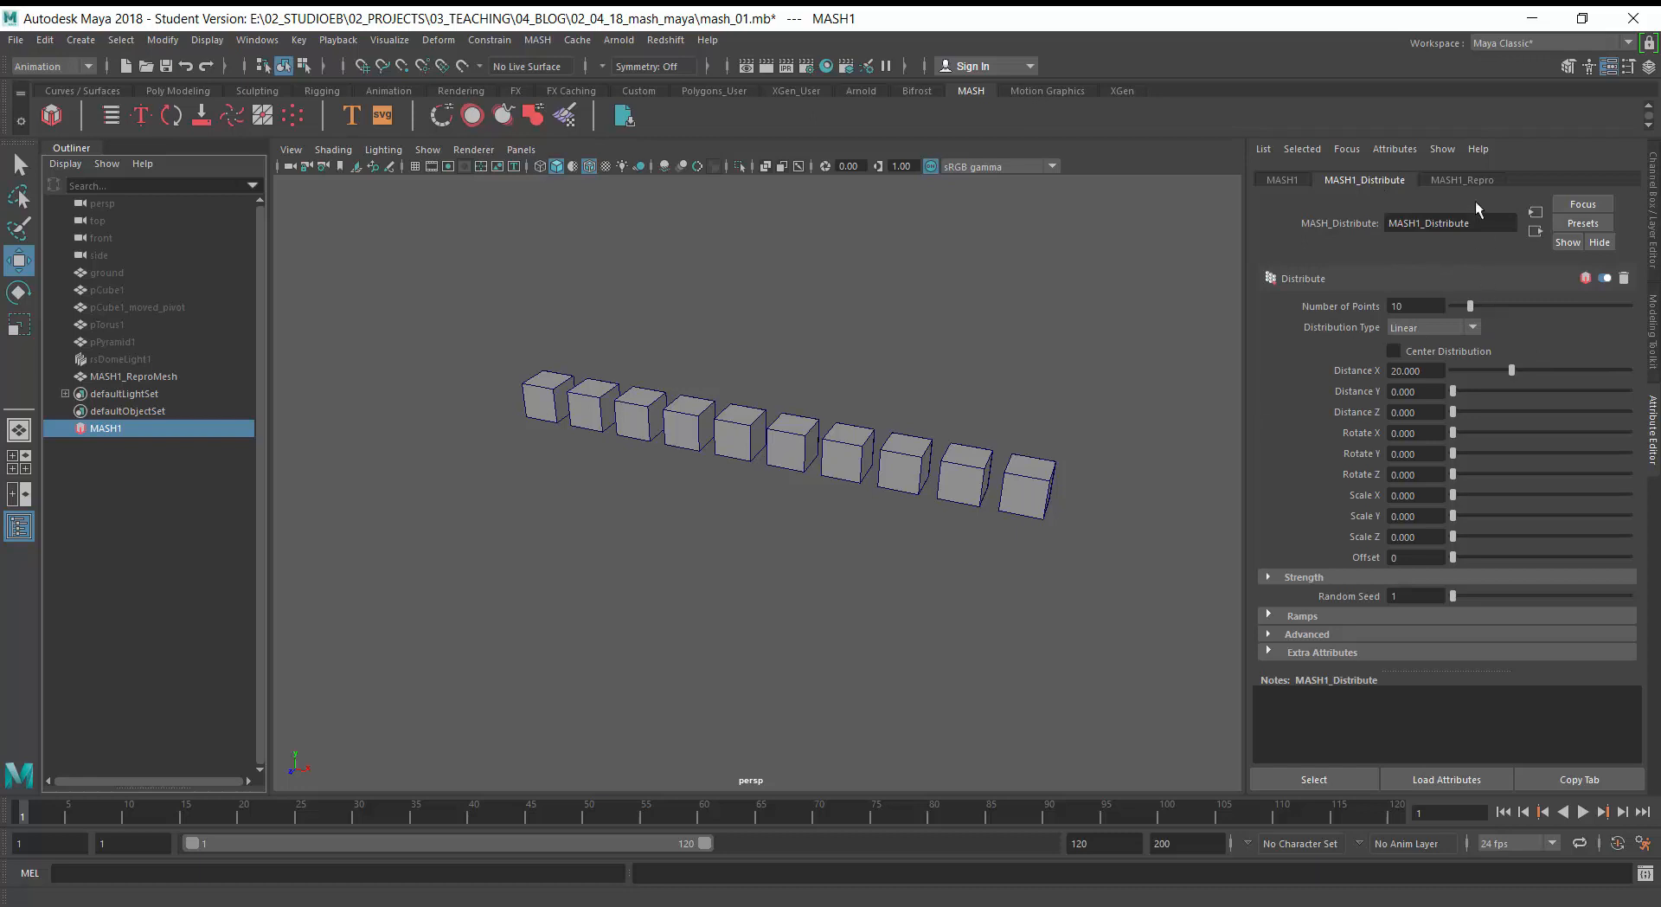
click(1472, 175)
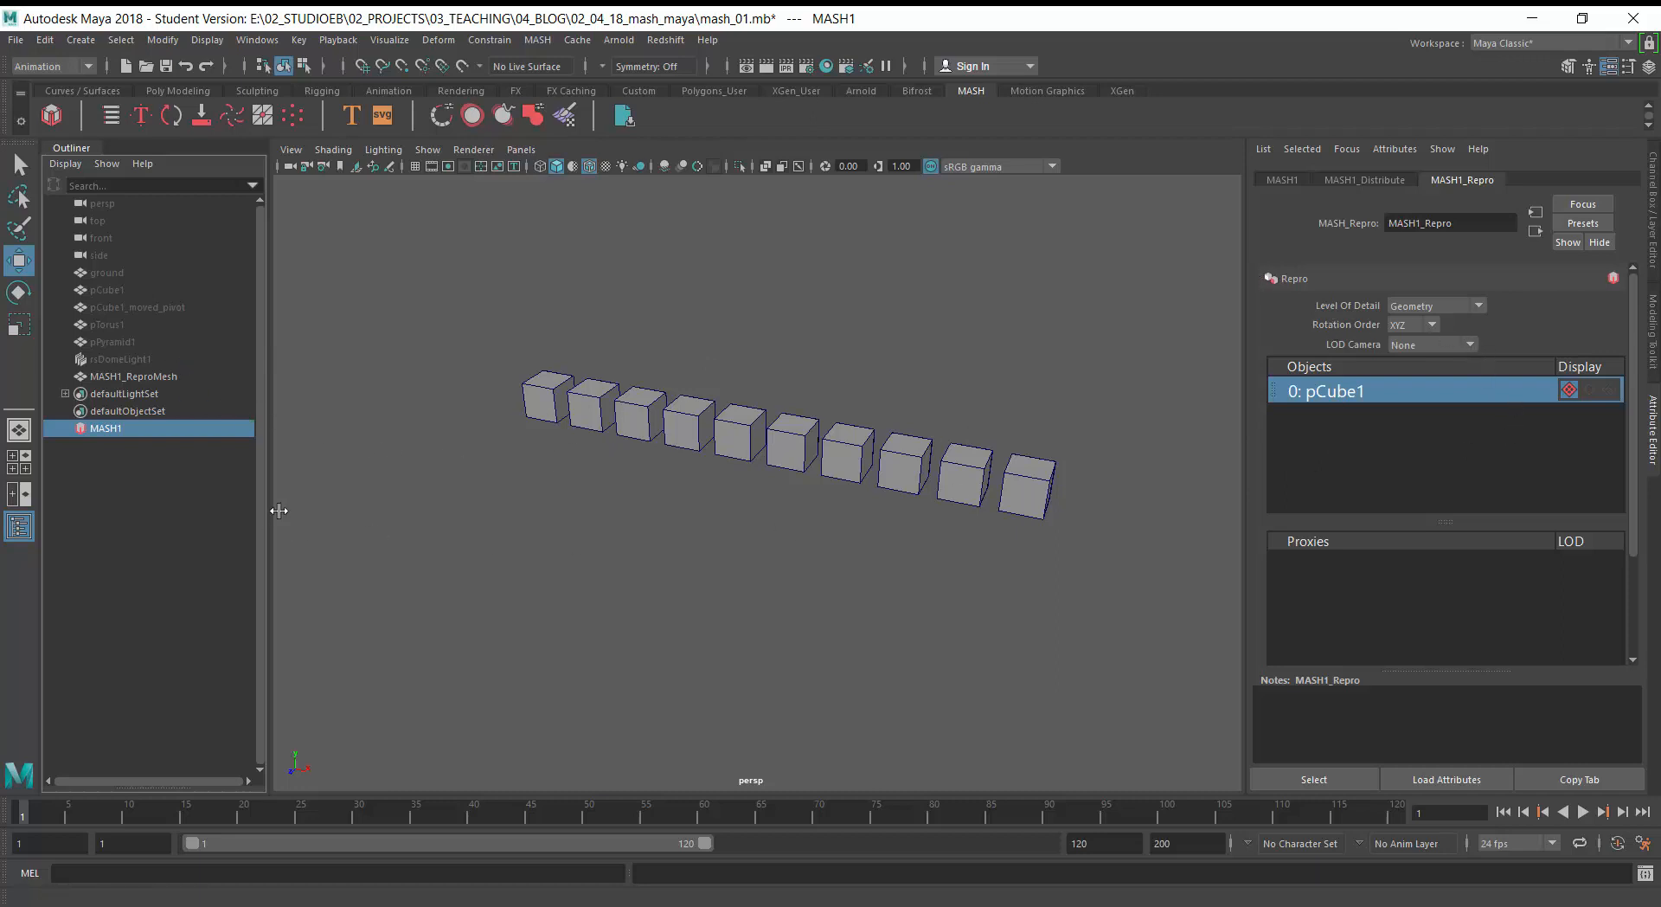
click(99, 380)
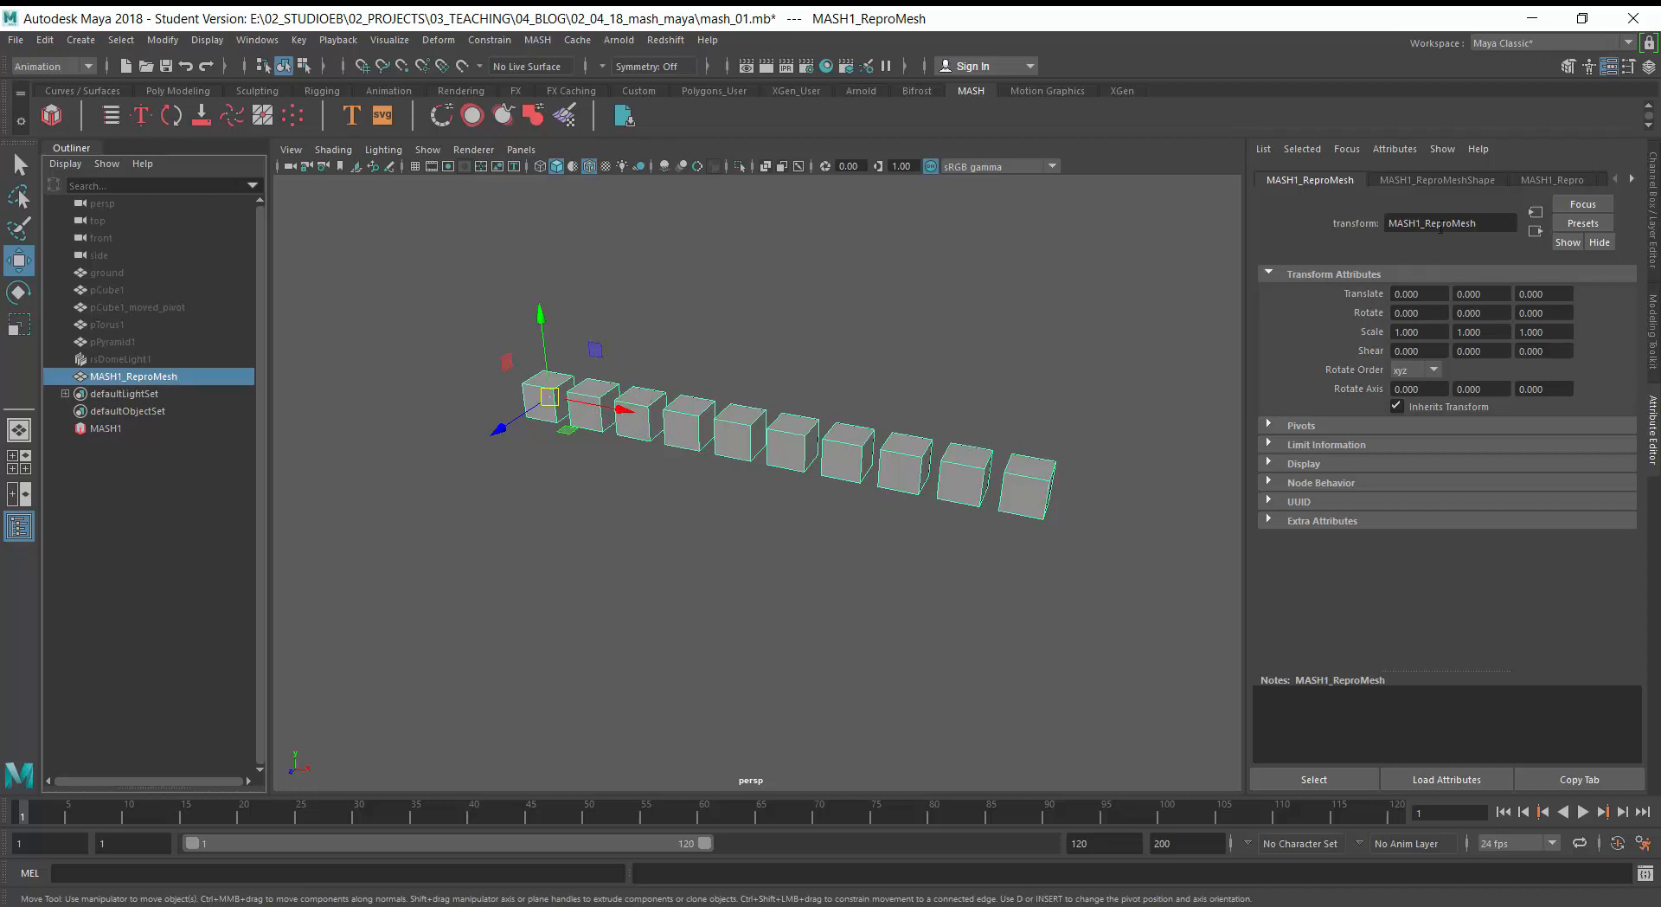
click(1536, 181)
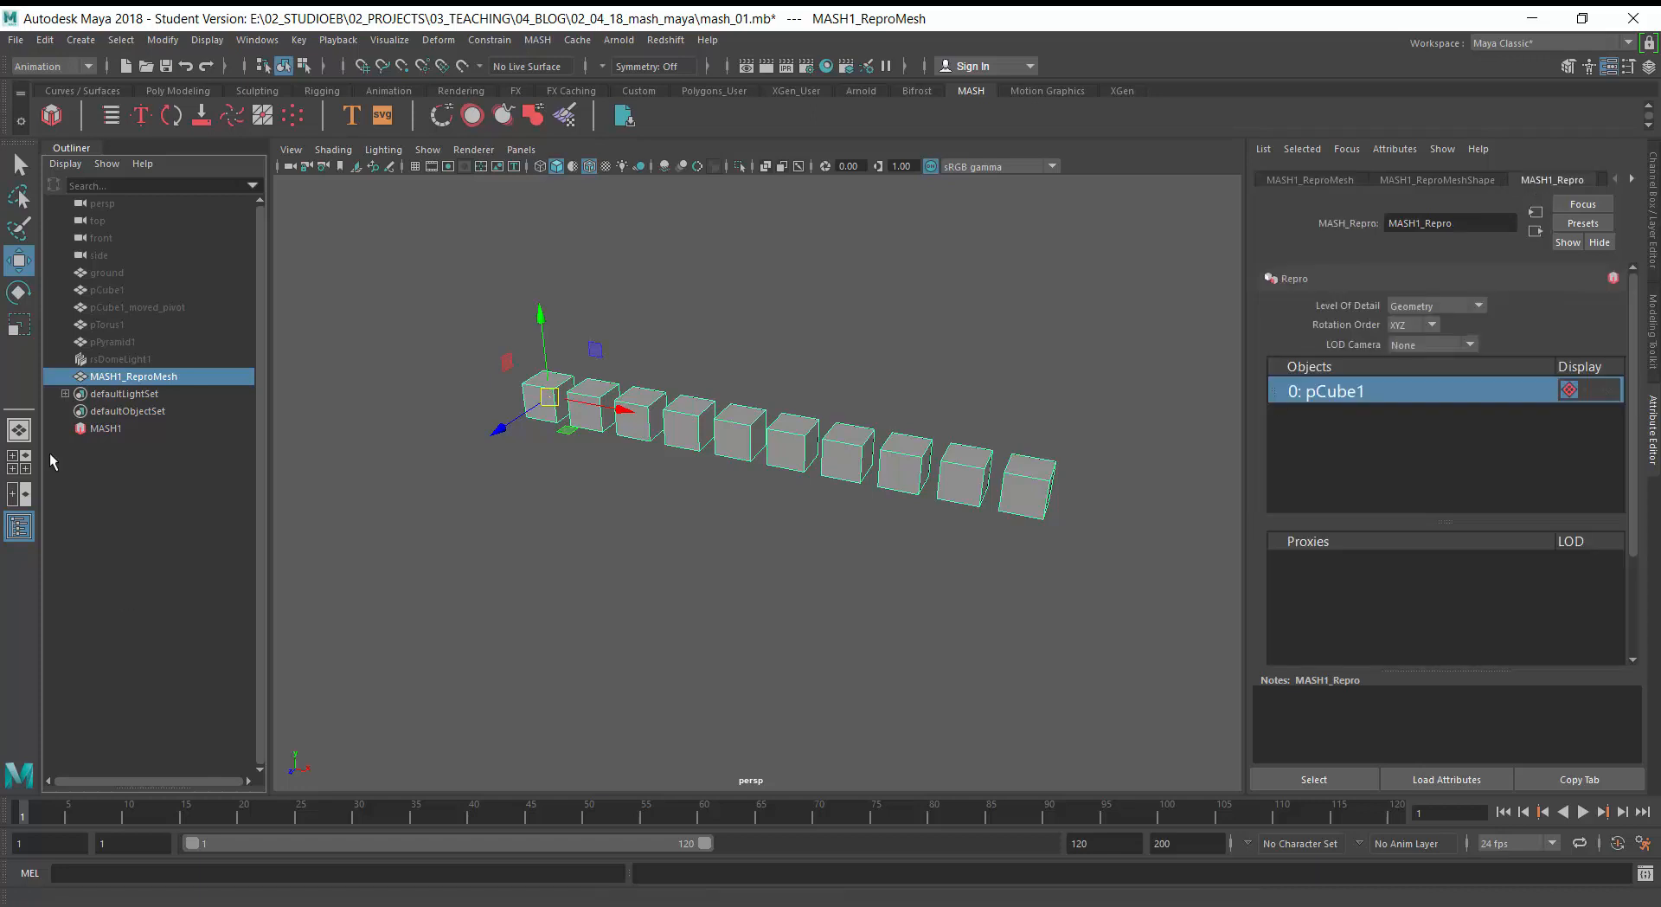
click(112, 427)
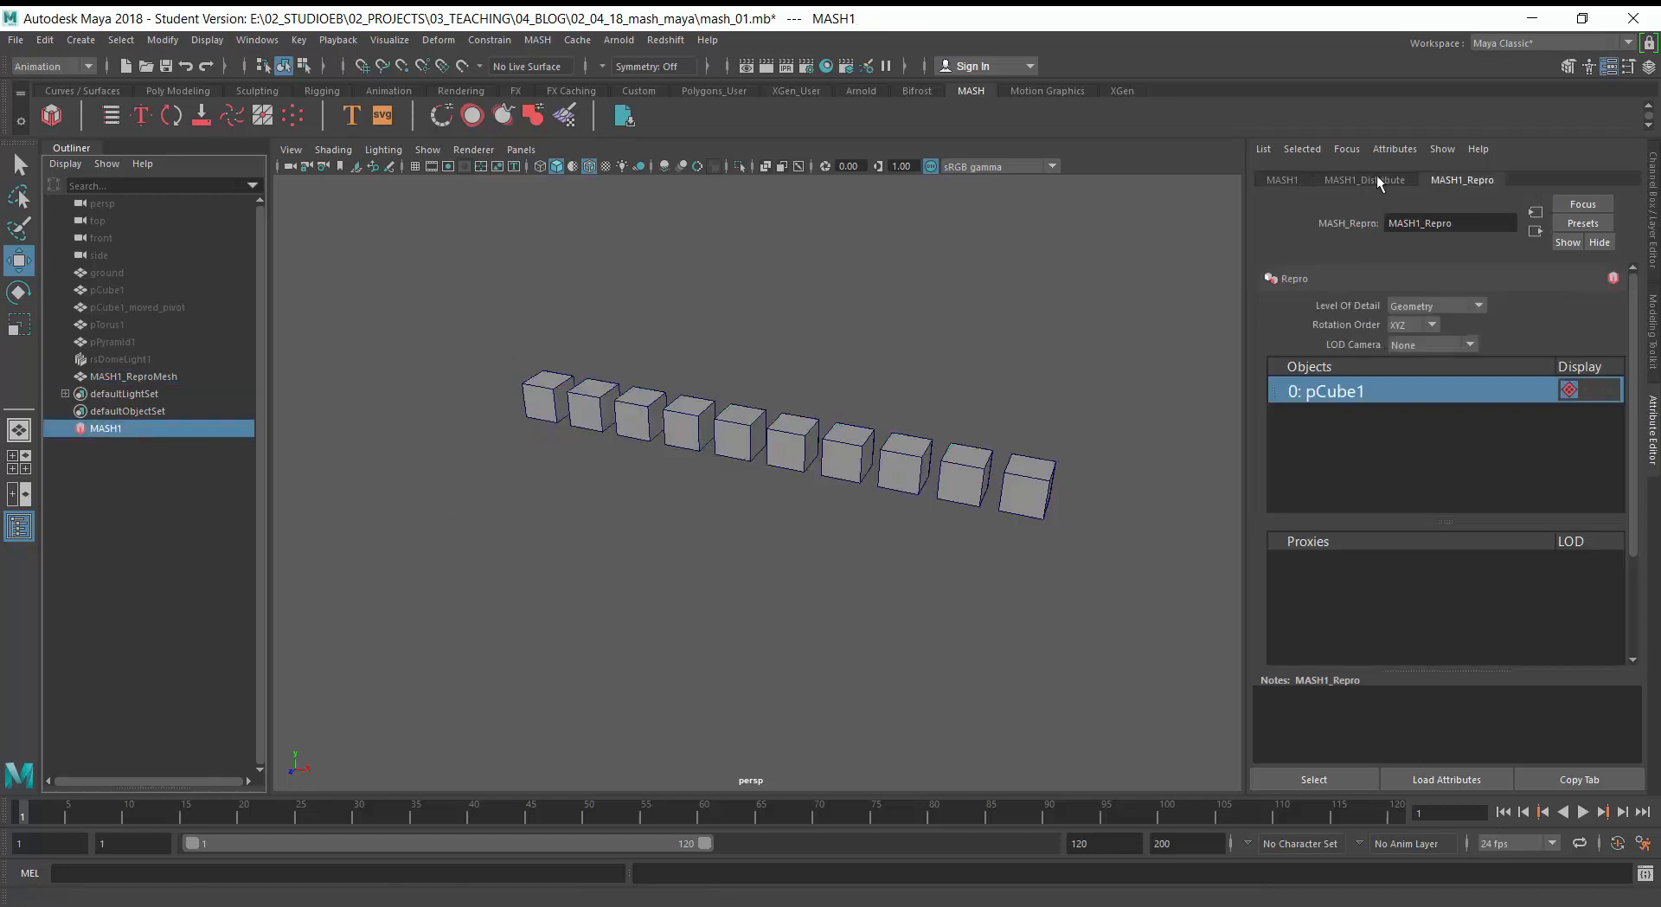
- Try 100 points in the MASH1_Distribute node, and reduce the Number of Points to 6
click(1377, 180)
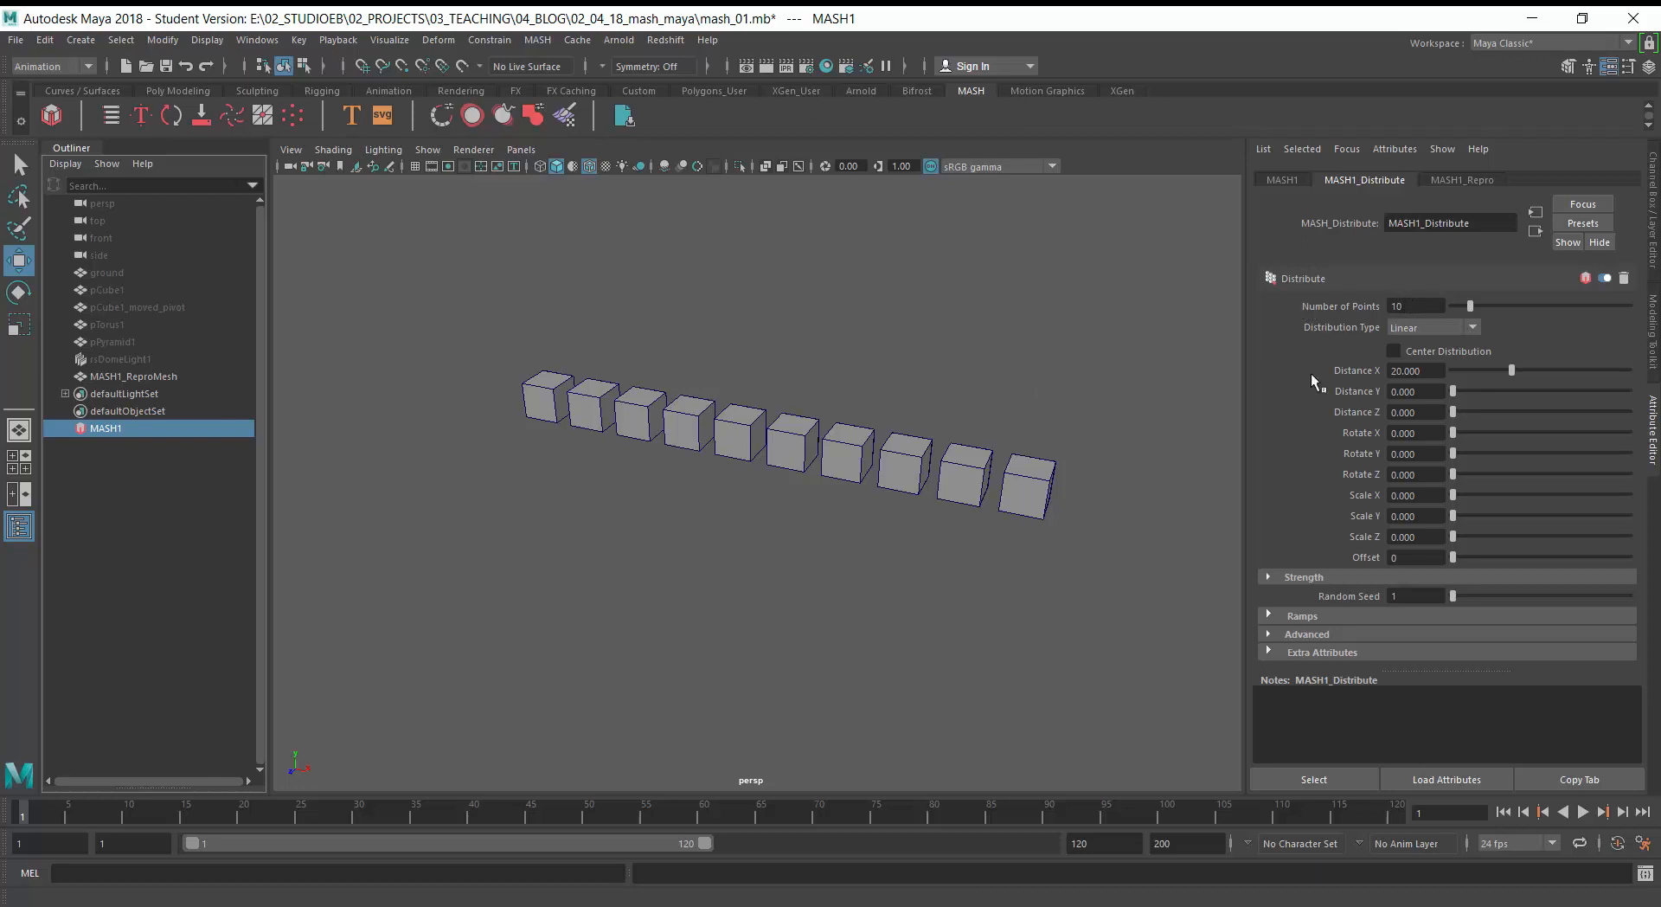
drag(1470, 307, 1638, 320)
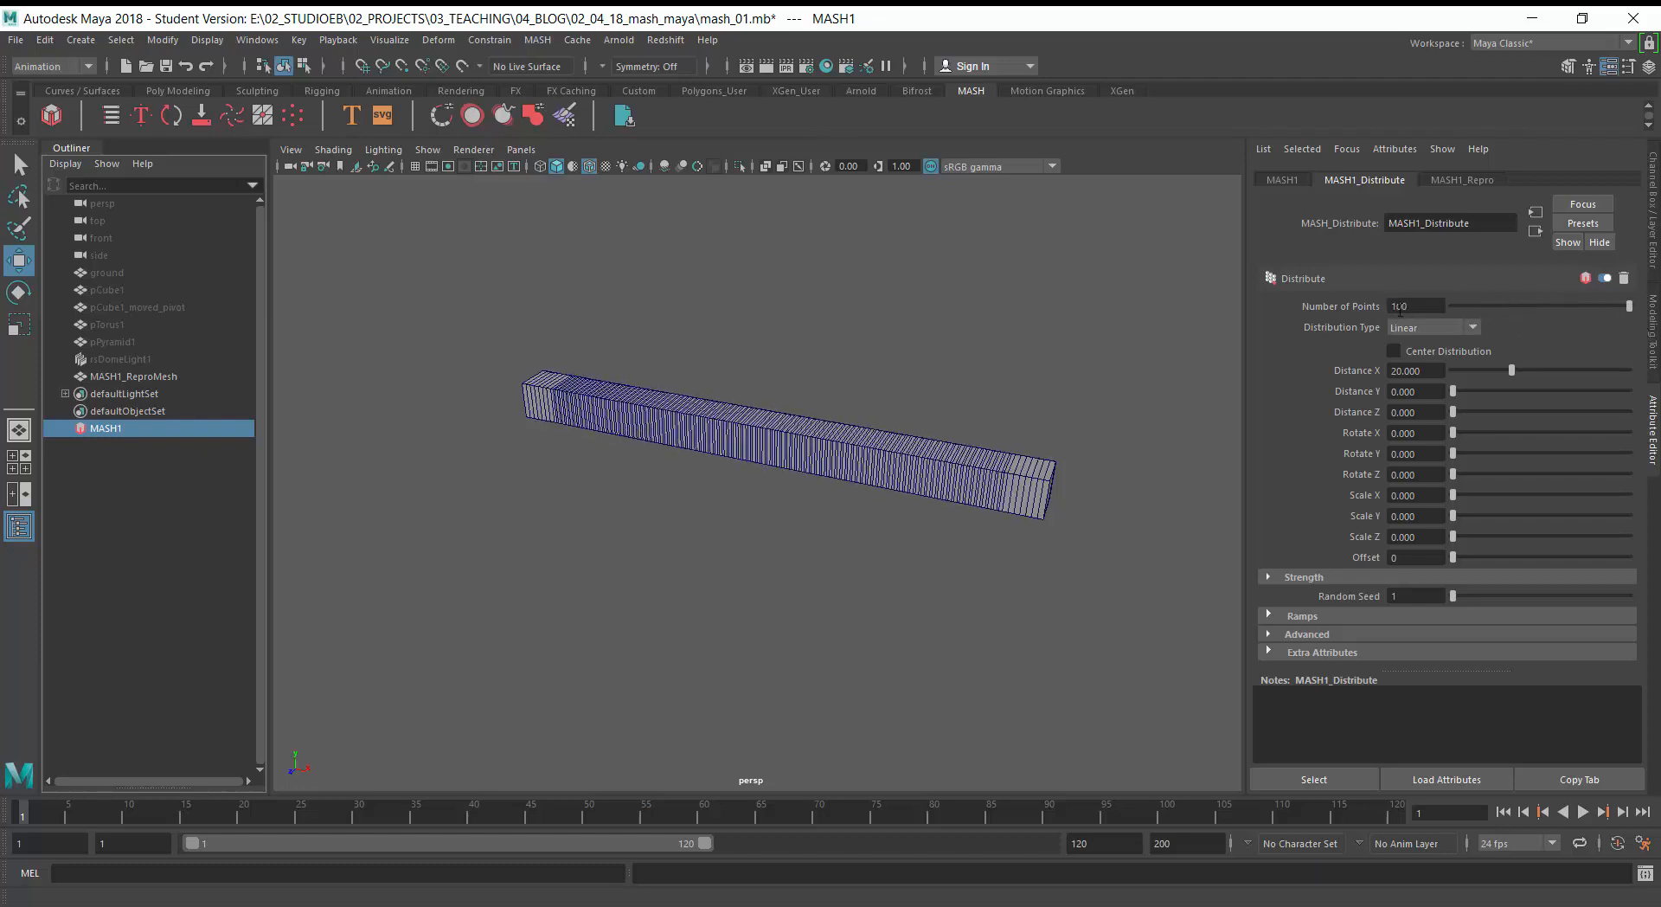
click(1429, 306)
drag(1583, 308, 1464, 308)
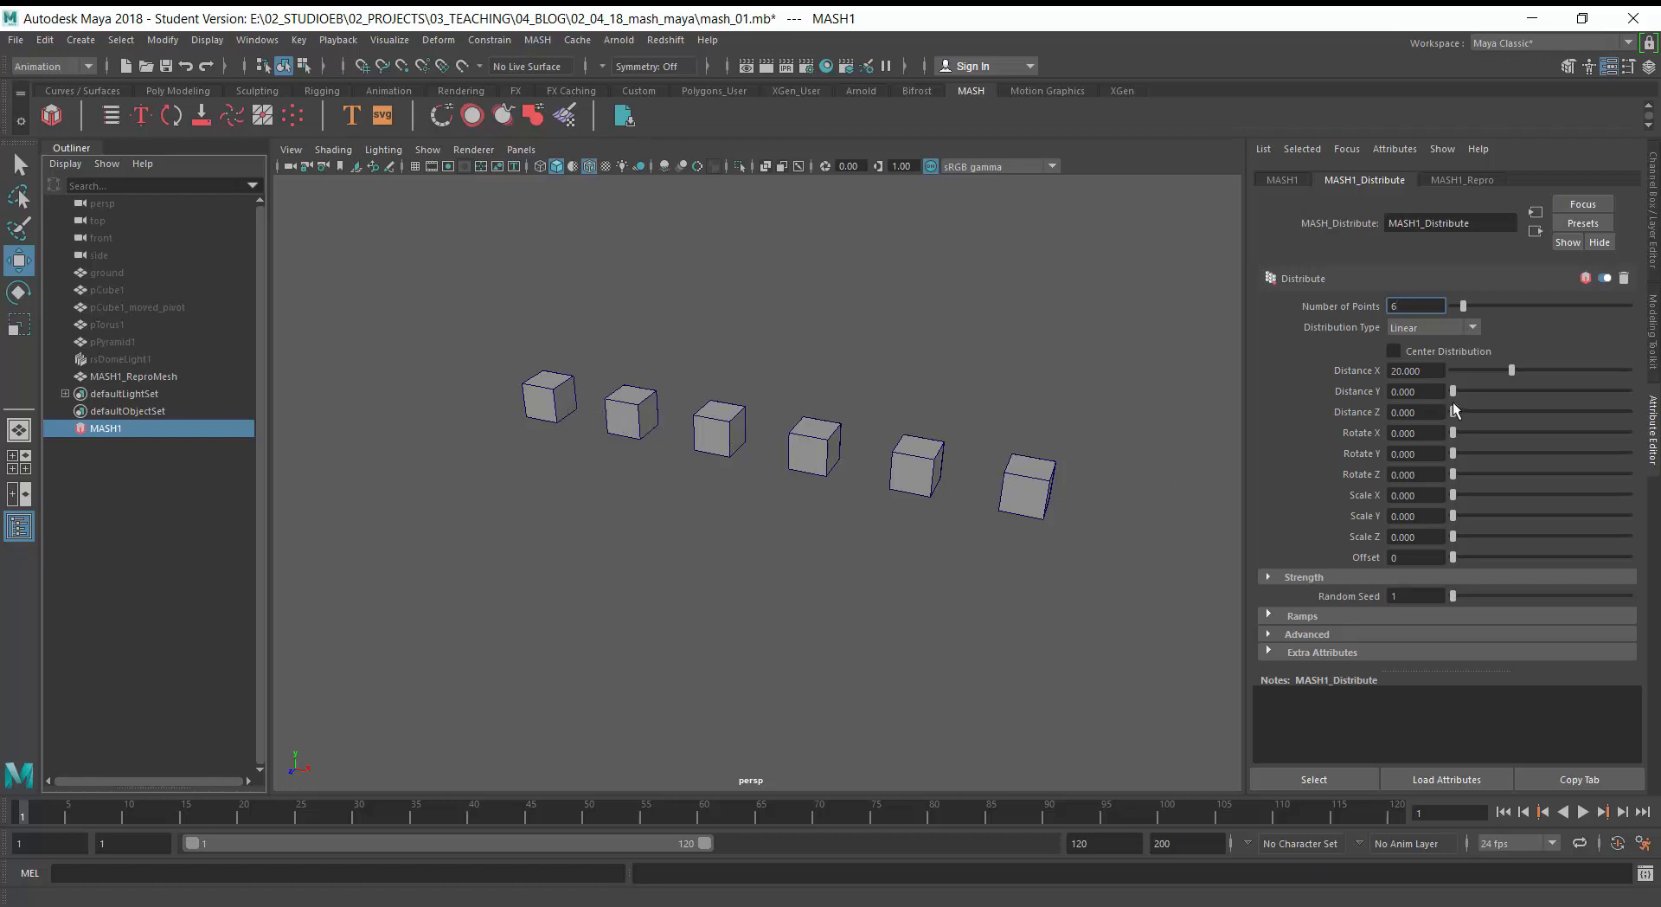
- Set Distance Y of the linear distribution to -0.594 so the row of cubes descends
mouse_move(1453, 391)
mouse_down()
mouse_move(1477, 395)
mouse_move(1452, 397)
mouse_up()
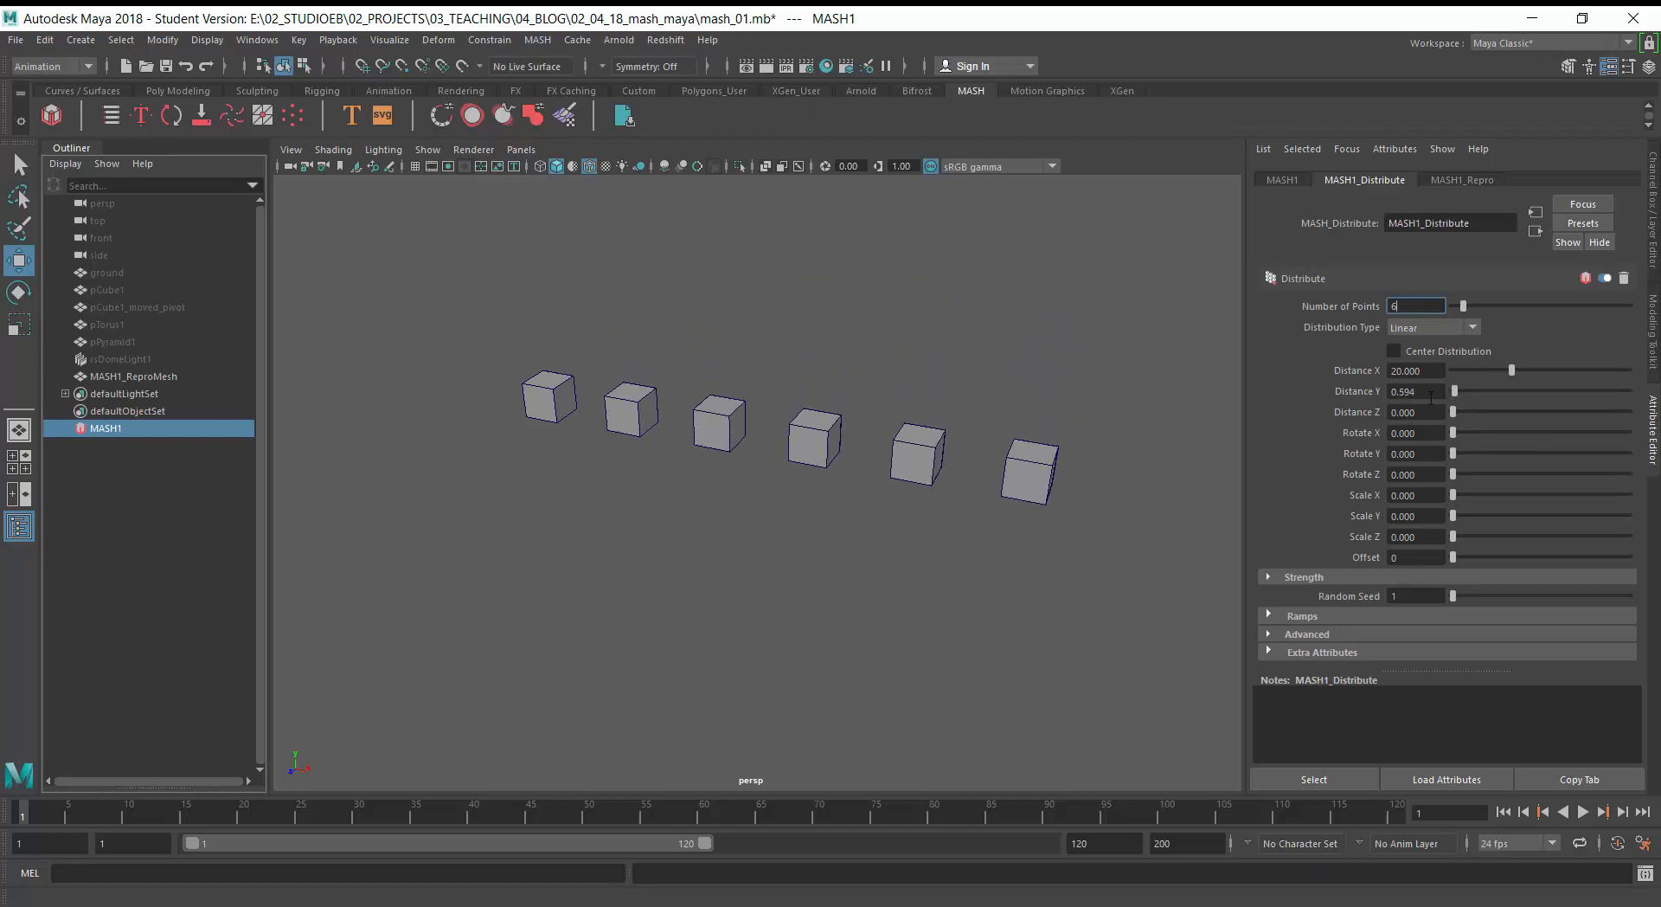
click(1391, 391)
text(-)
key(Return)
- Try out Distance Z, return it to 0, and set Distance X to 21.980
drag(1453, 412, 1488, 415)
drag(1512, 422, 1441, 420)
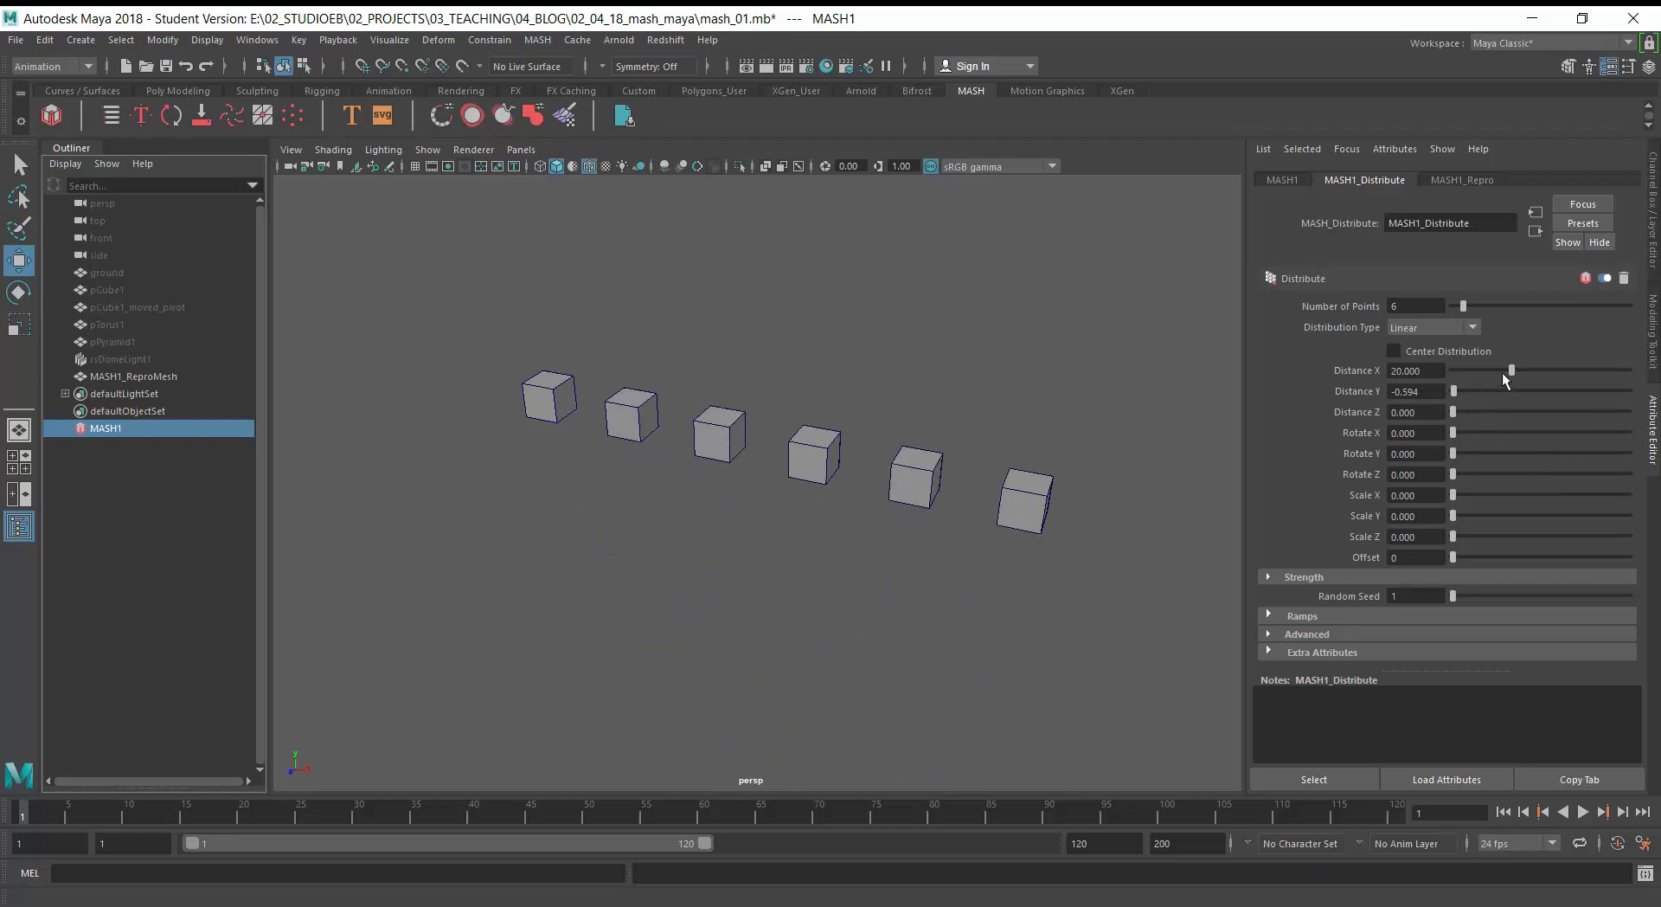
mouse_move(1511, 370)
mouse_down()
mouse_move(1453, 372)
mouse_move(1554, 374)
mouse_move(1517, 374)
mouse_up()
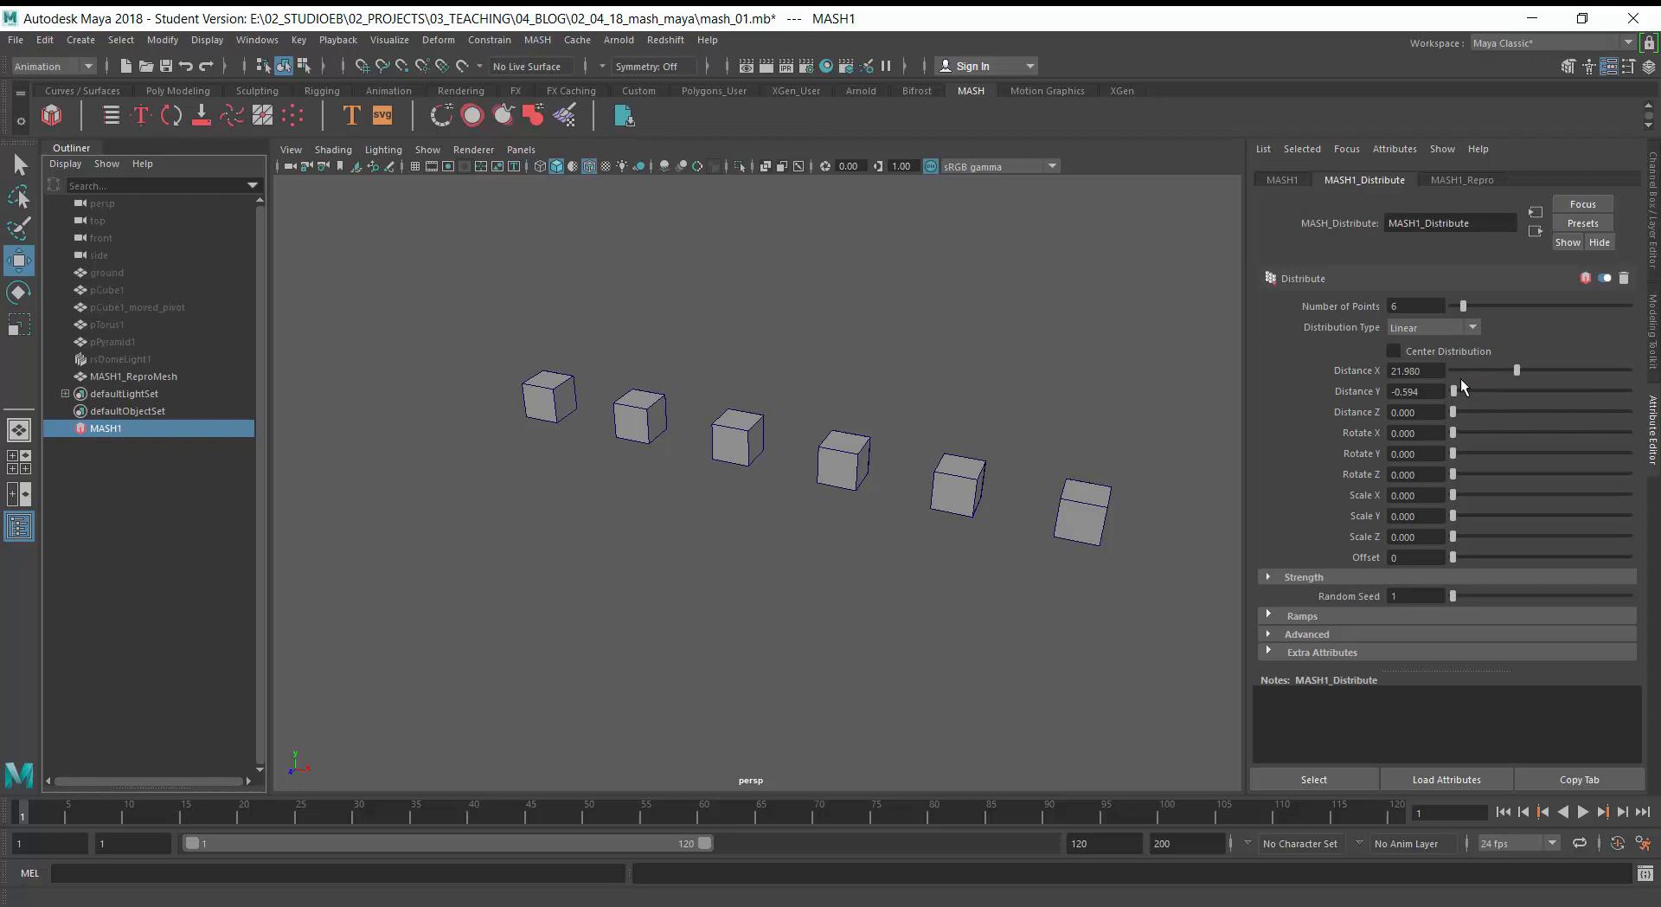
- Change the distribution type to Radial and set the Number of Points to 35
click(1446, 326)
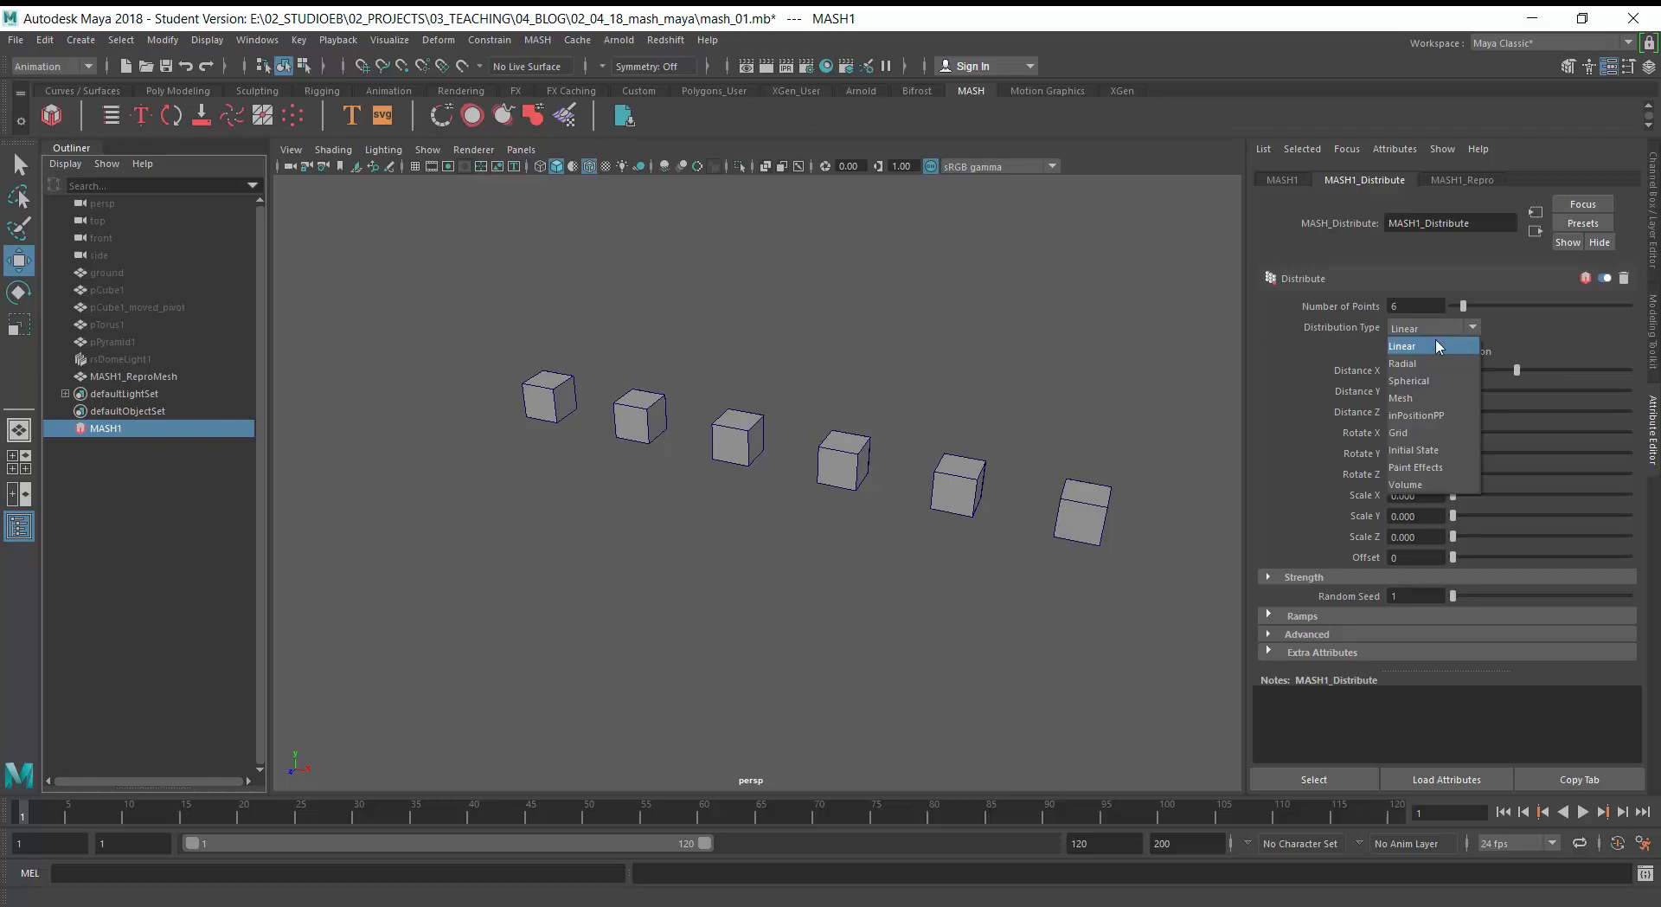
click(1427, 362)
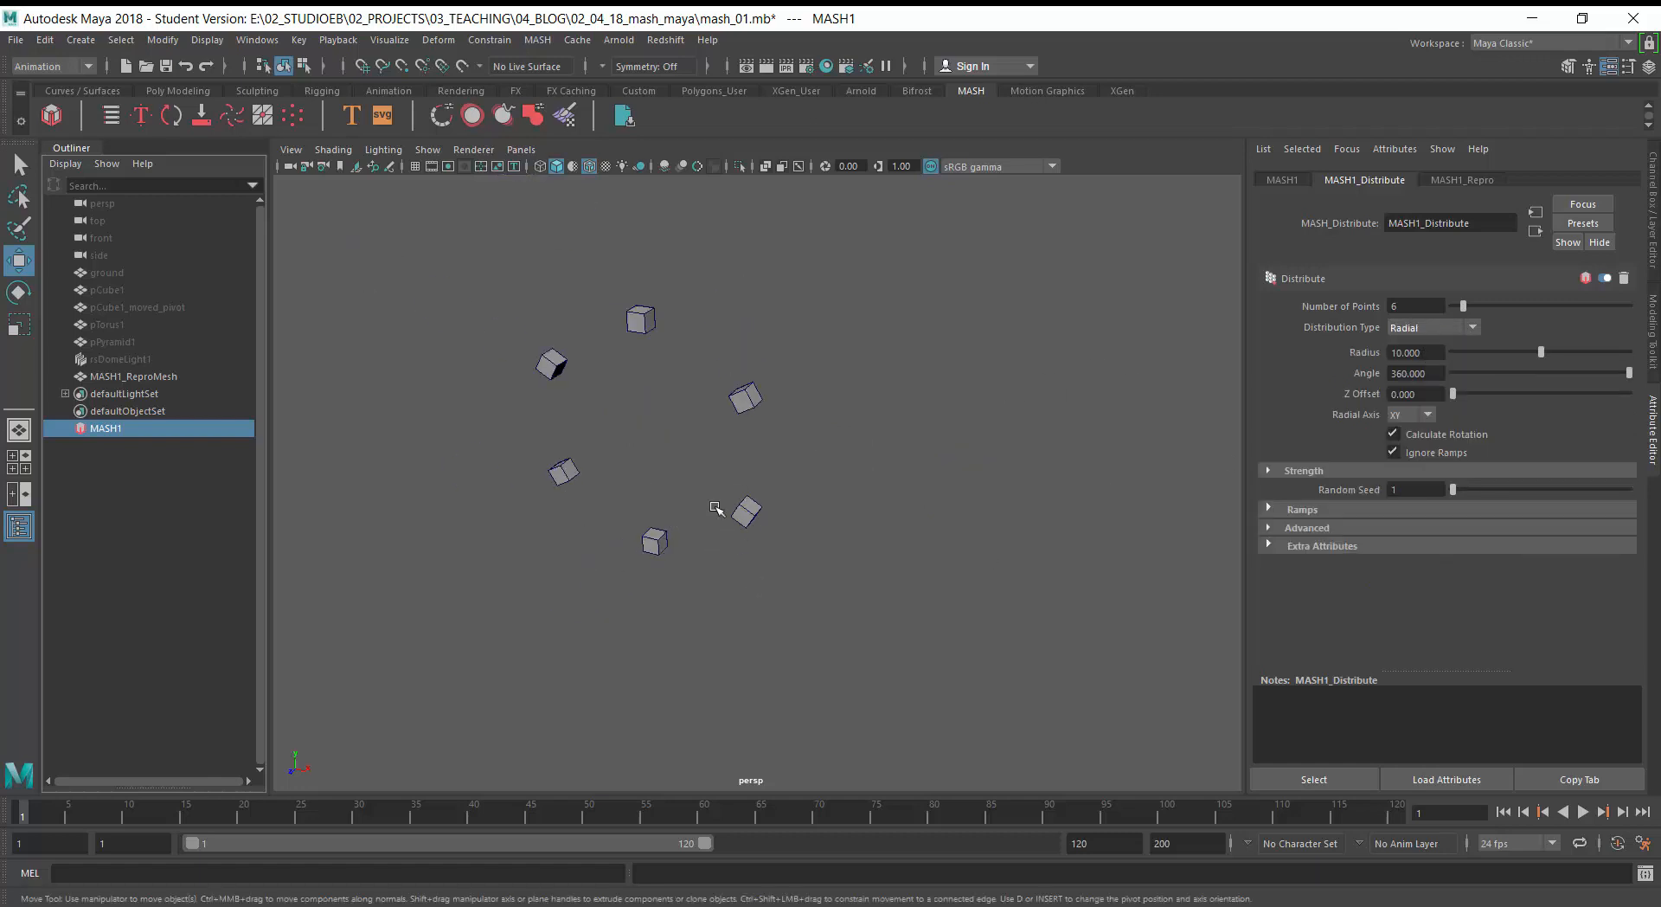
alt+drag(716, 506, 771, 483)
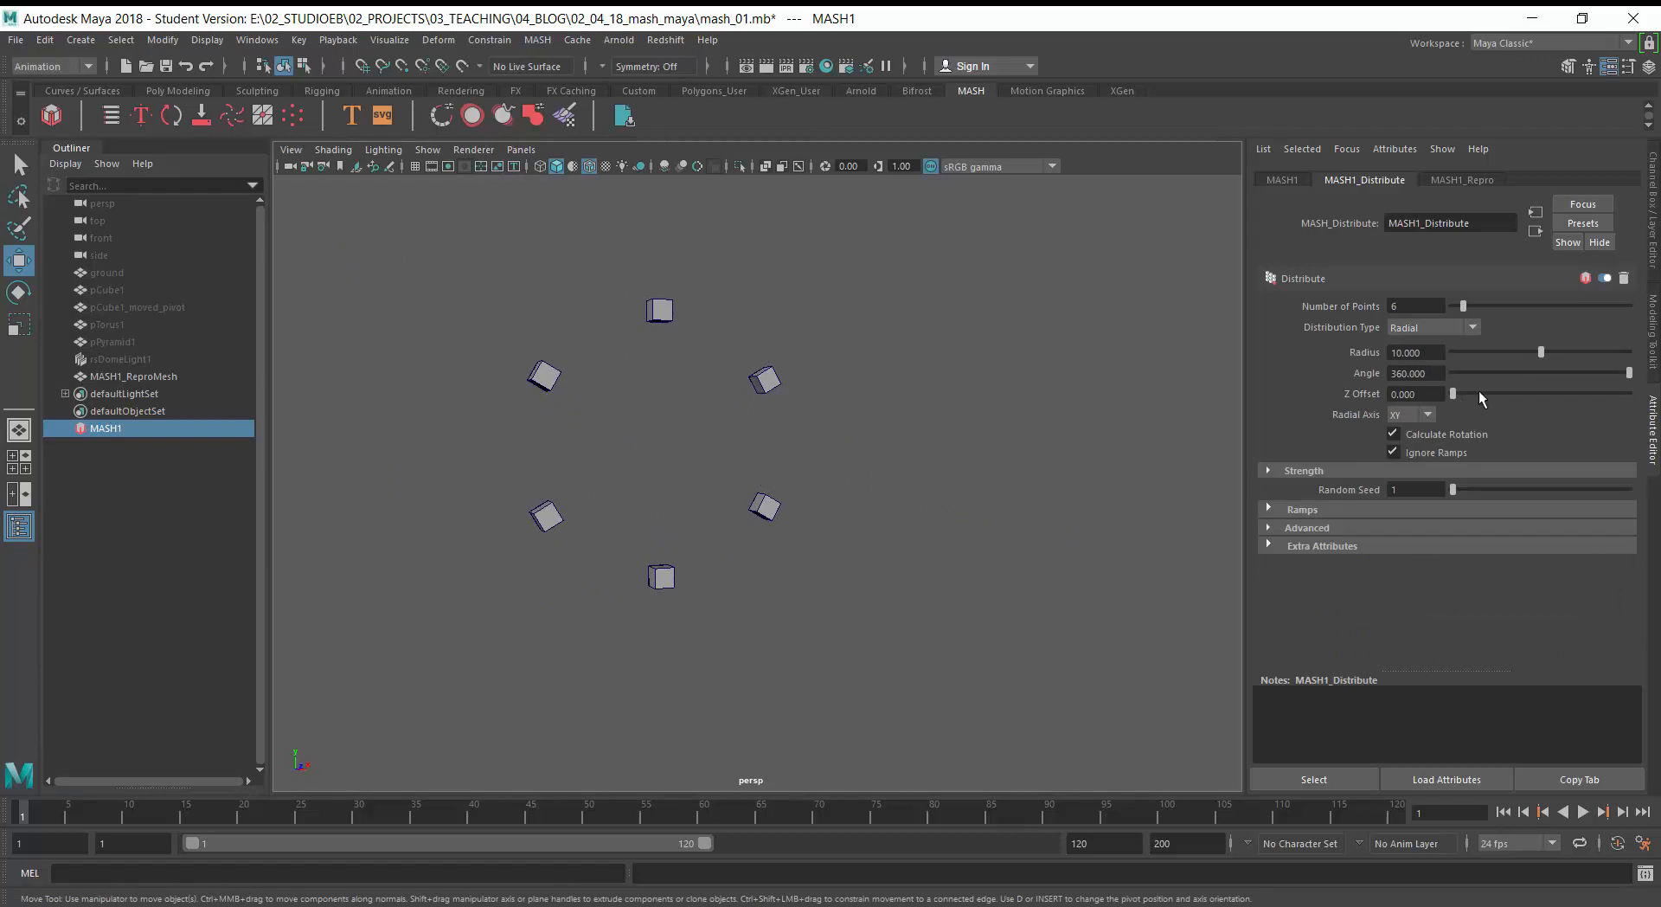
drag(1468, 304, 1514, 308)
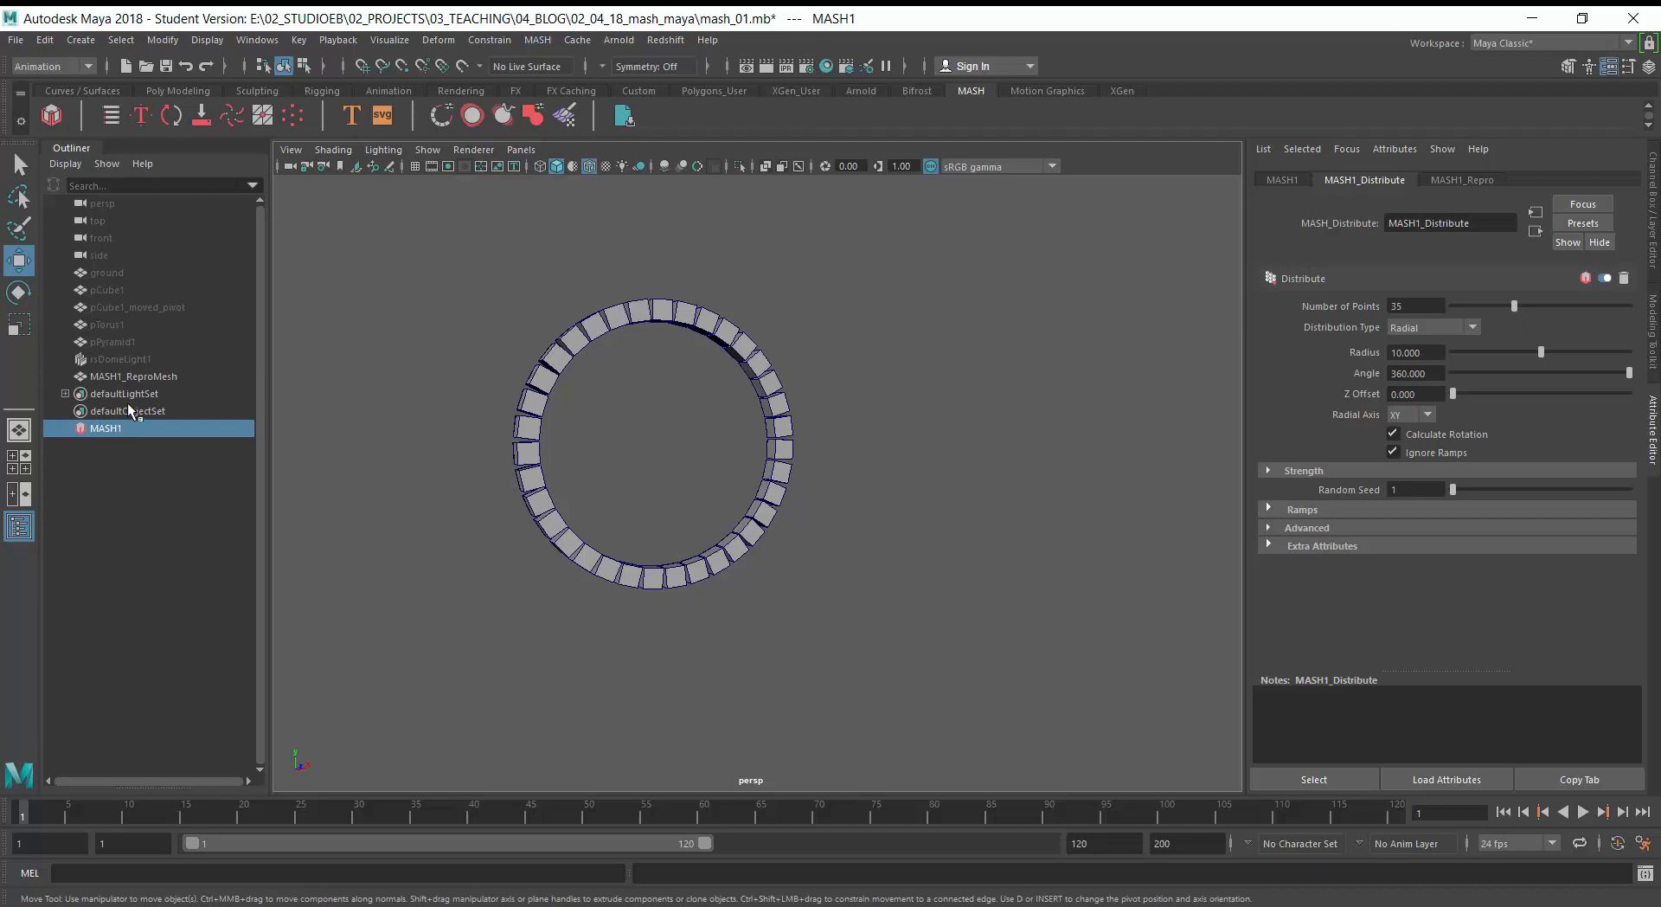
- Change the MASH1 distribution type to Spherical and set the Number of Points to 1000
click(147, 375)
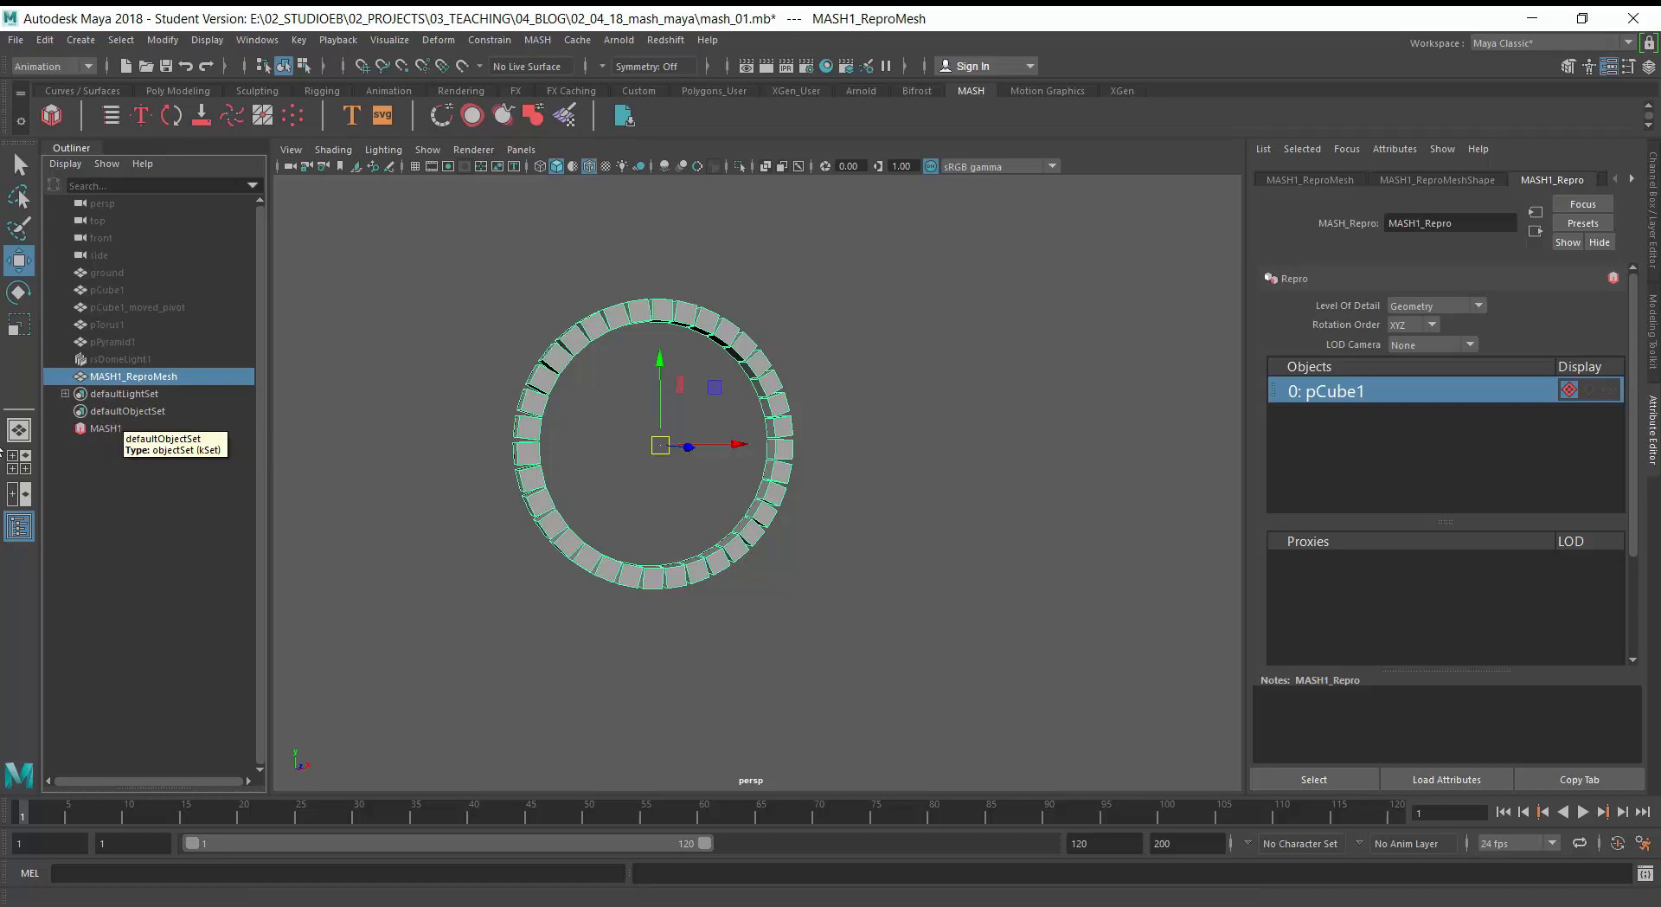
click(104, 428)
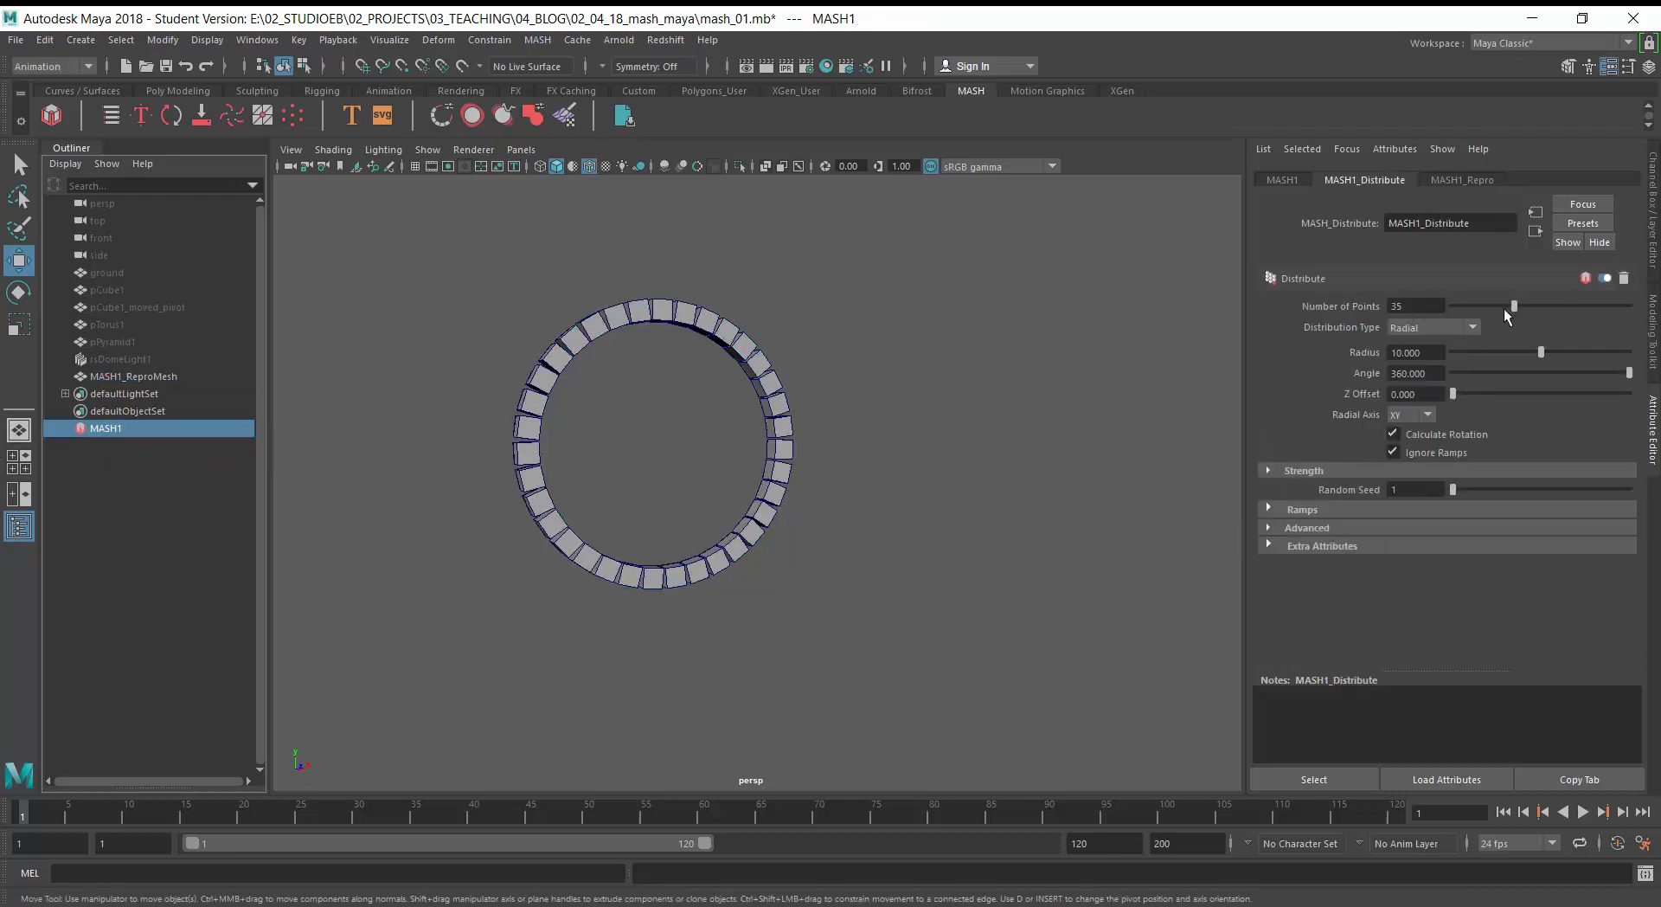
drag(1504, 308, 1654, 320)
click(1450, 327)
click(1423, 382)
click(1424, 305)
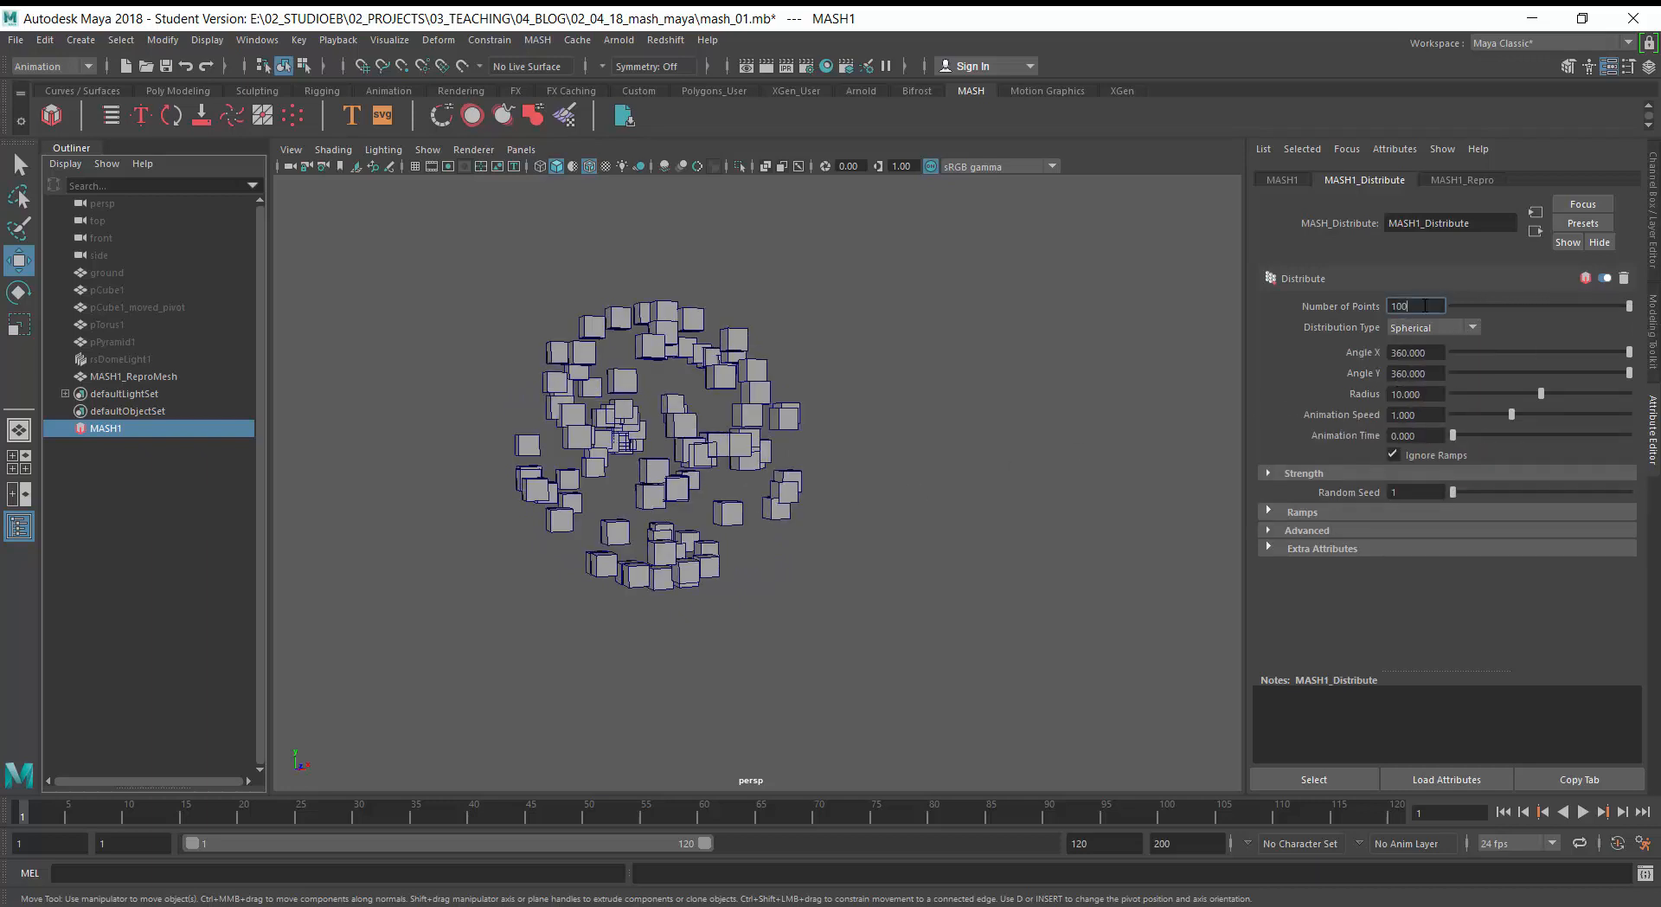
text(0)
key(Return)
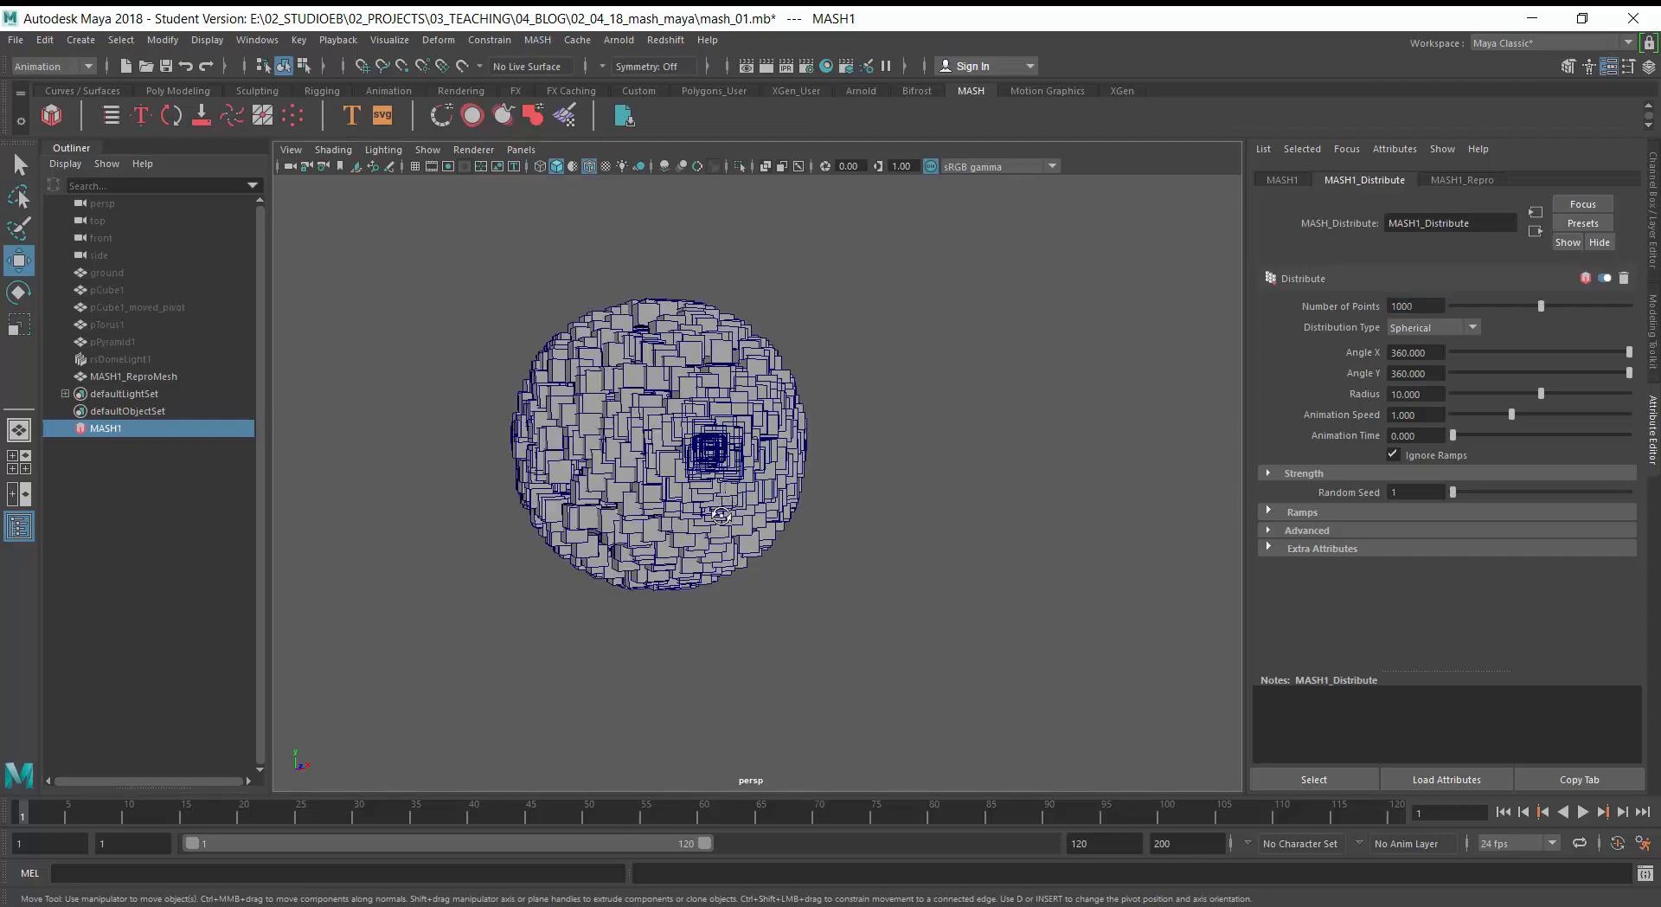
- Try a smaller Angle X on the spherical distribution, restore it to 360, and set the Radius to 6.832
alt+drag(467, 554, 806, 528)
drag(1559, 356, 1618, 390)
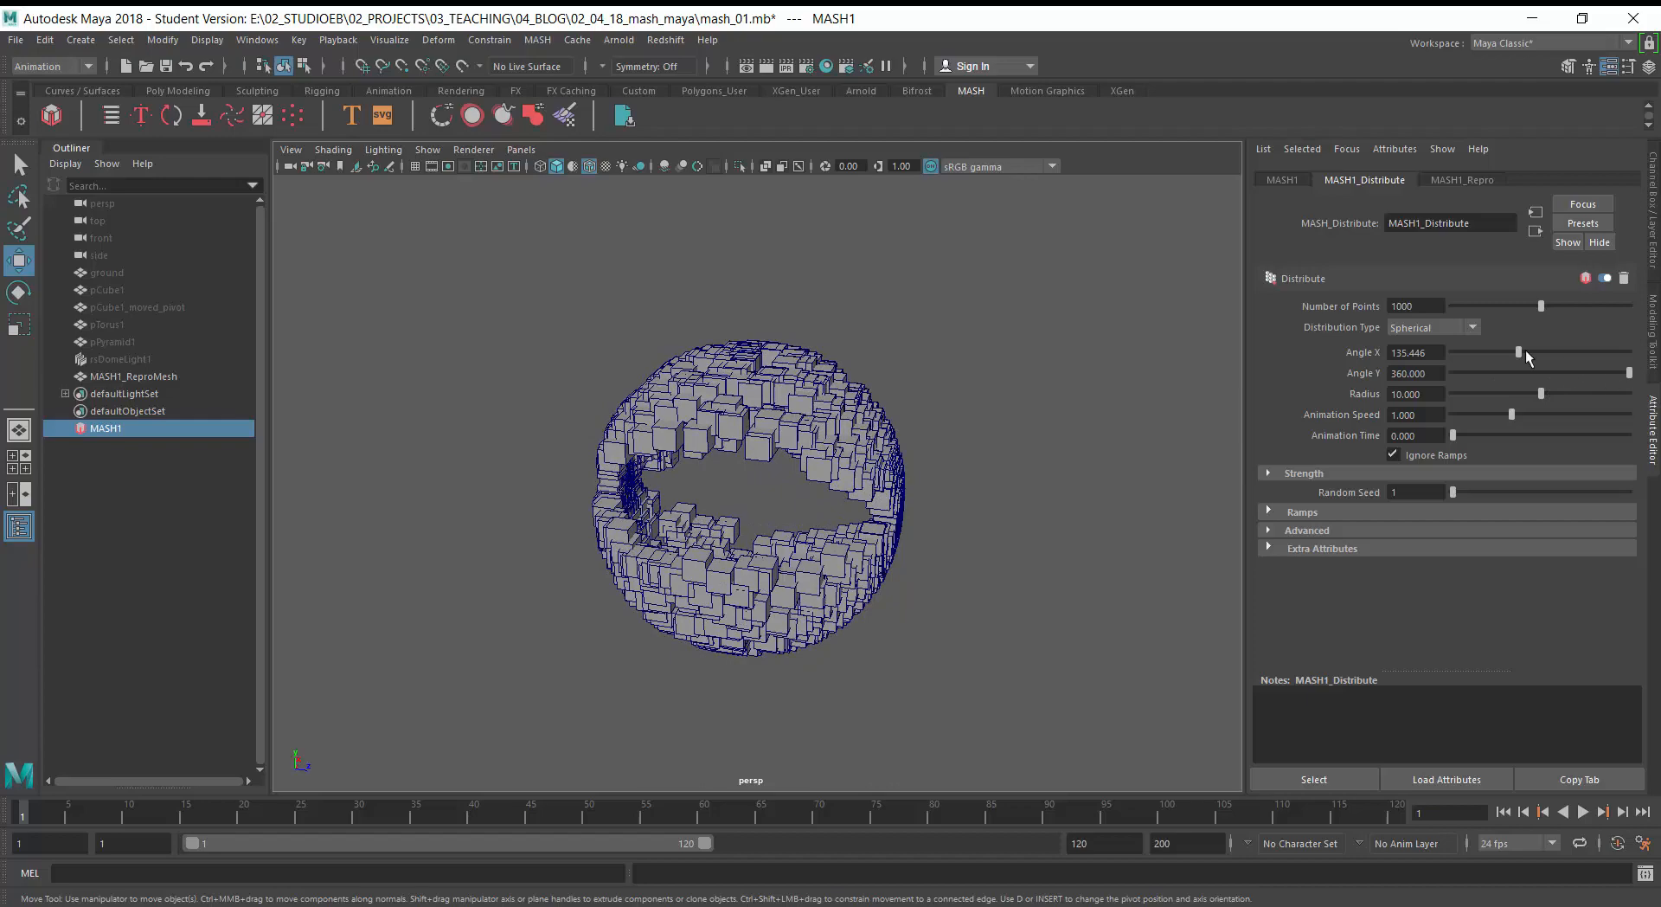
drag(1521, 351, 1630, 354)
drag(1540, 394, 1509, 413)
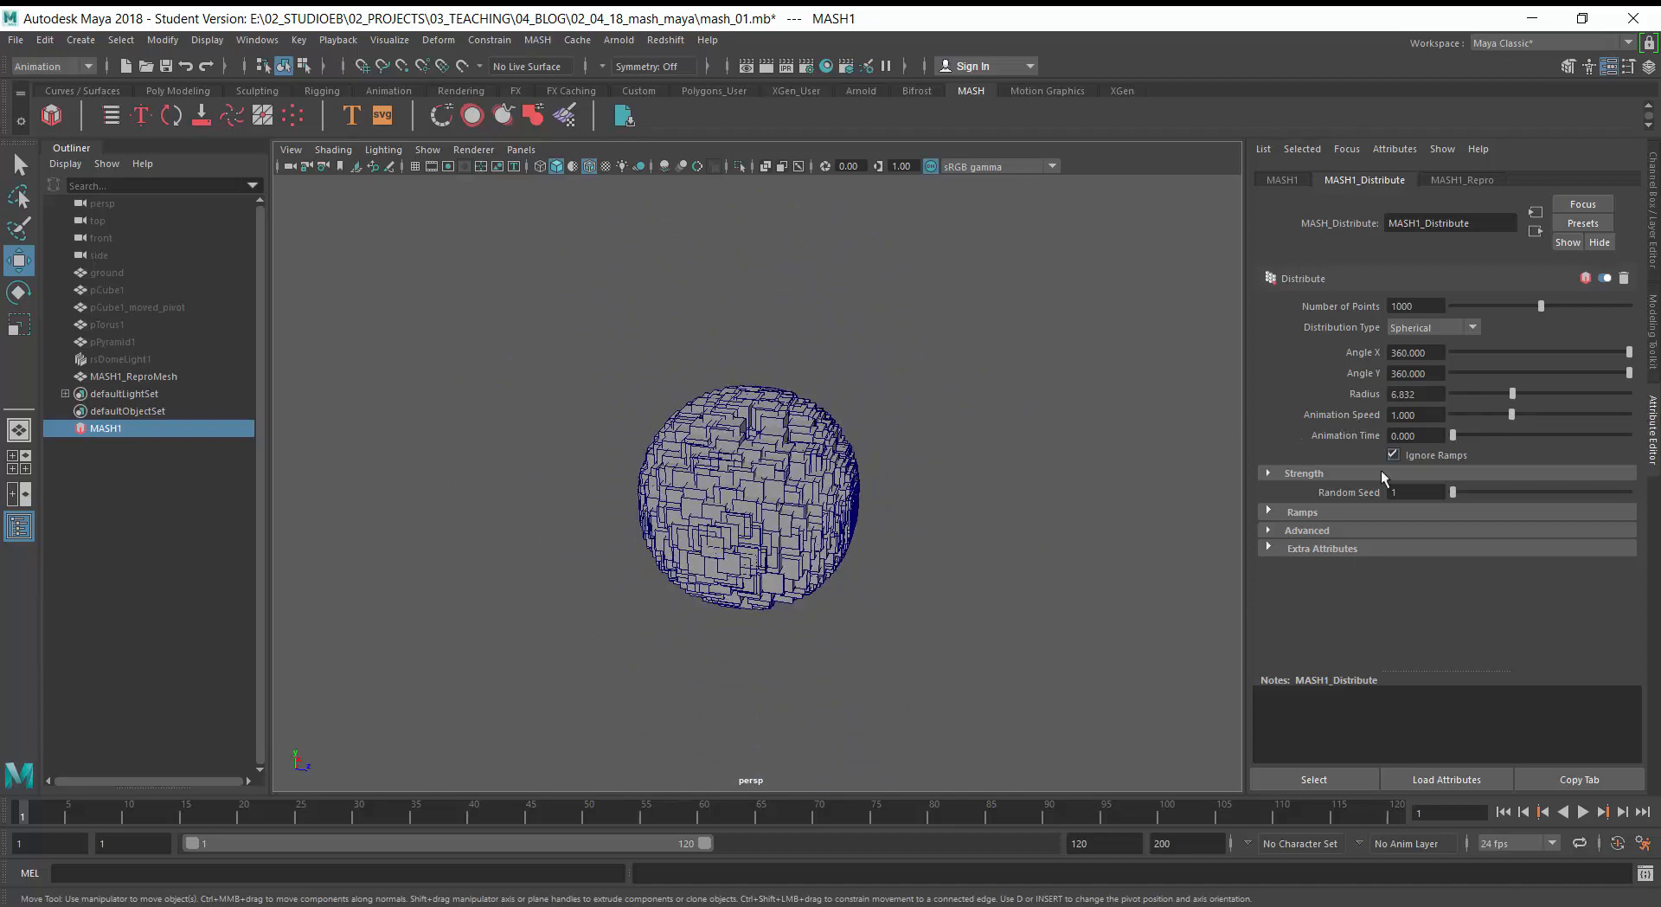
- Change the MASH1 distribution type to Mesh and unhide the ground plane
click(1433, 329)
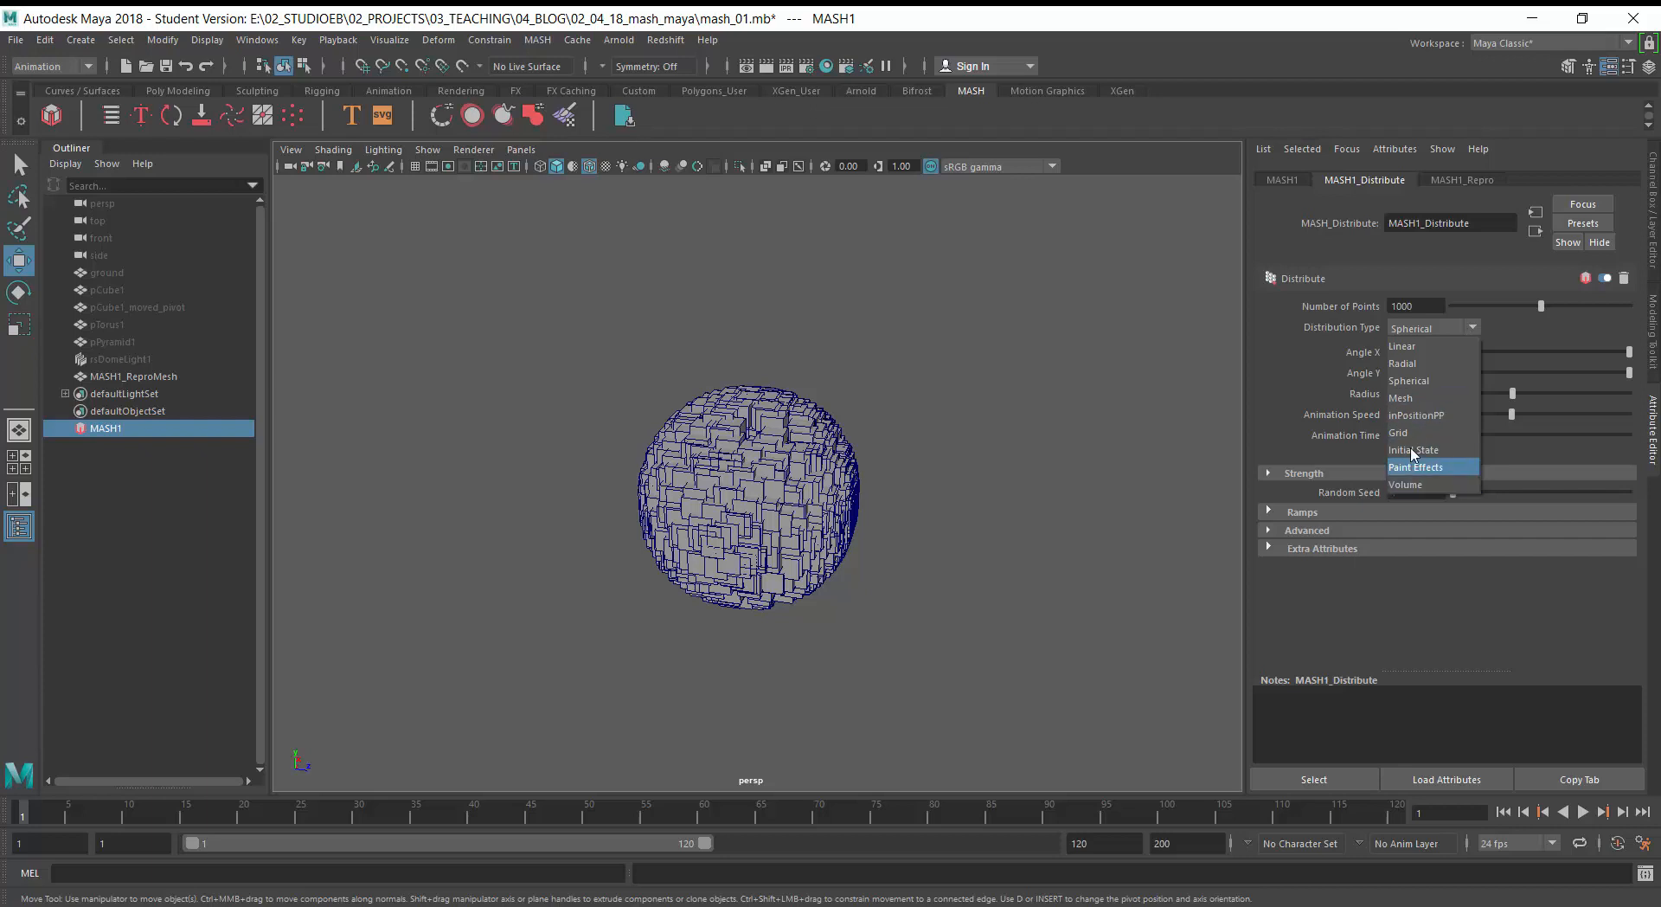
click(1408, 399)
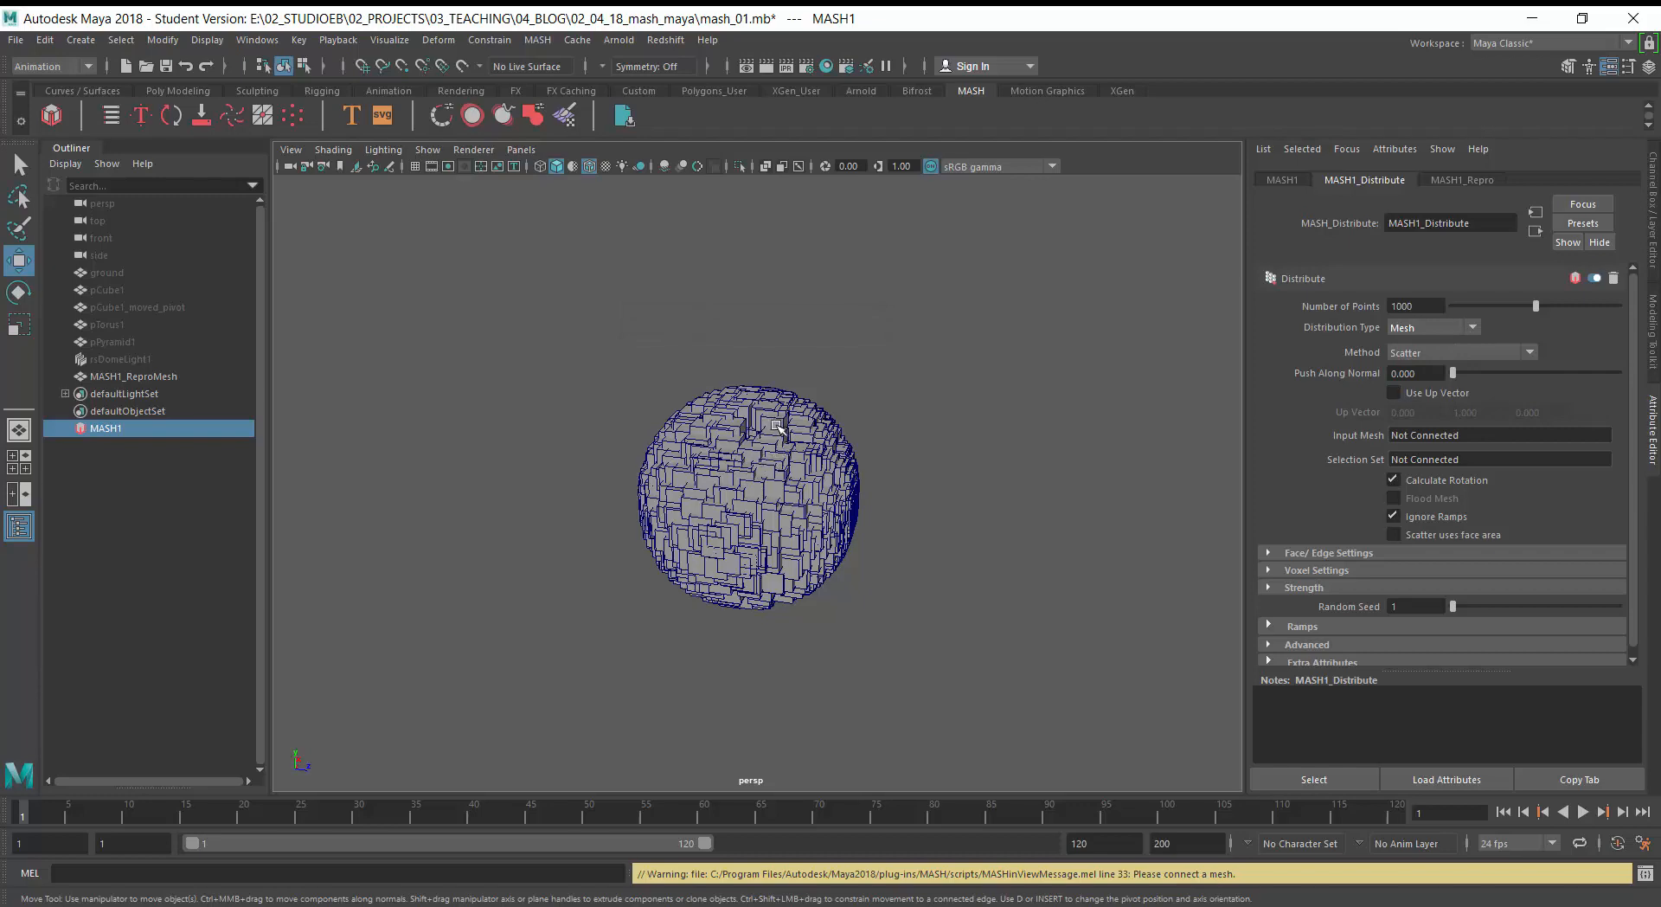
click(112, 272)
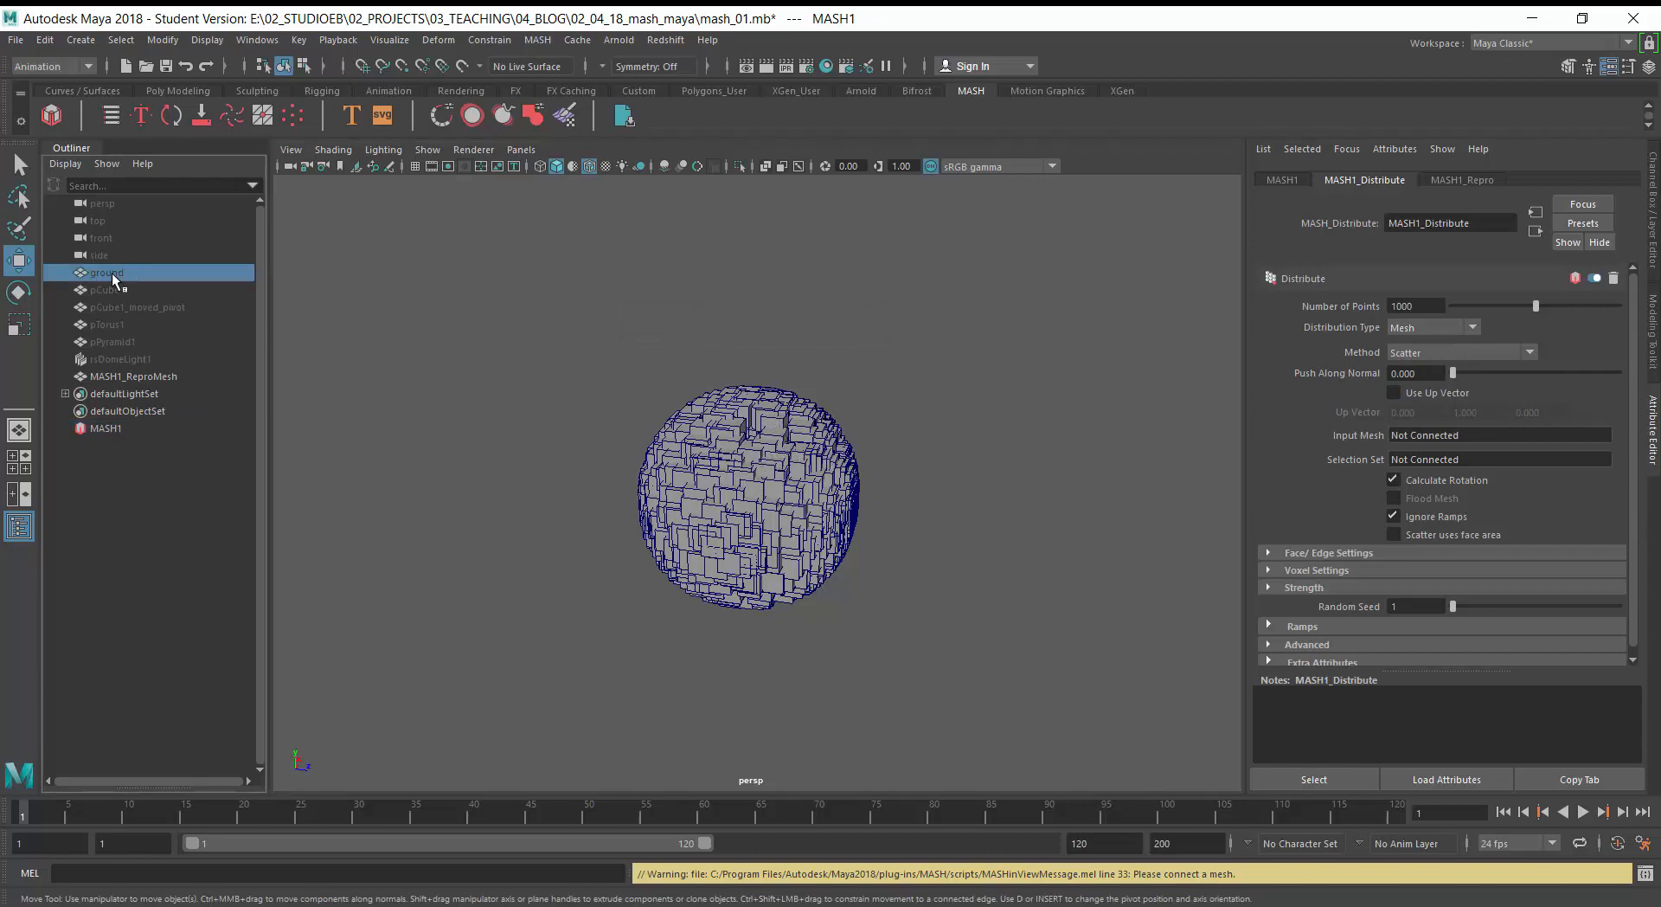
key(shift+h)
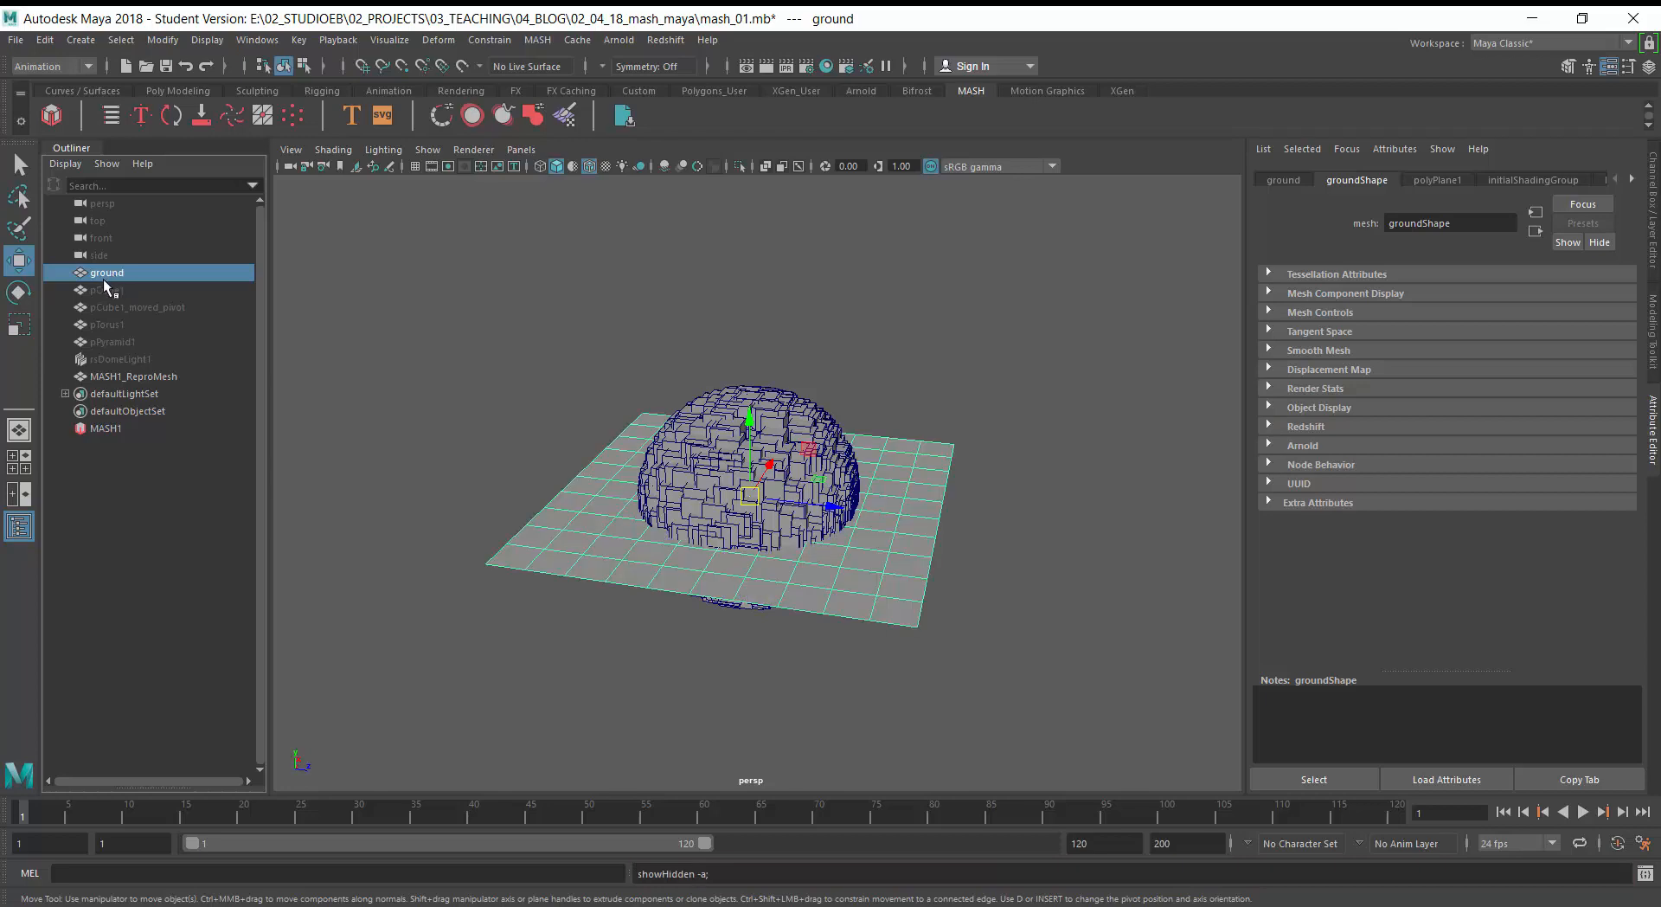
- Connect the ground plane as the Input Mesh of MASH1_Distribute and set the Number of Points to 100
click(97, 428)
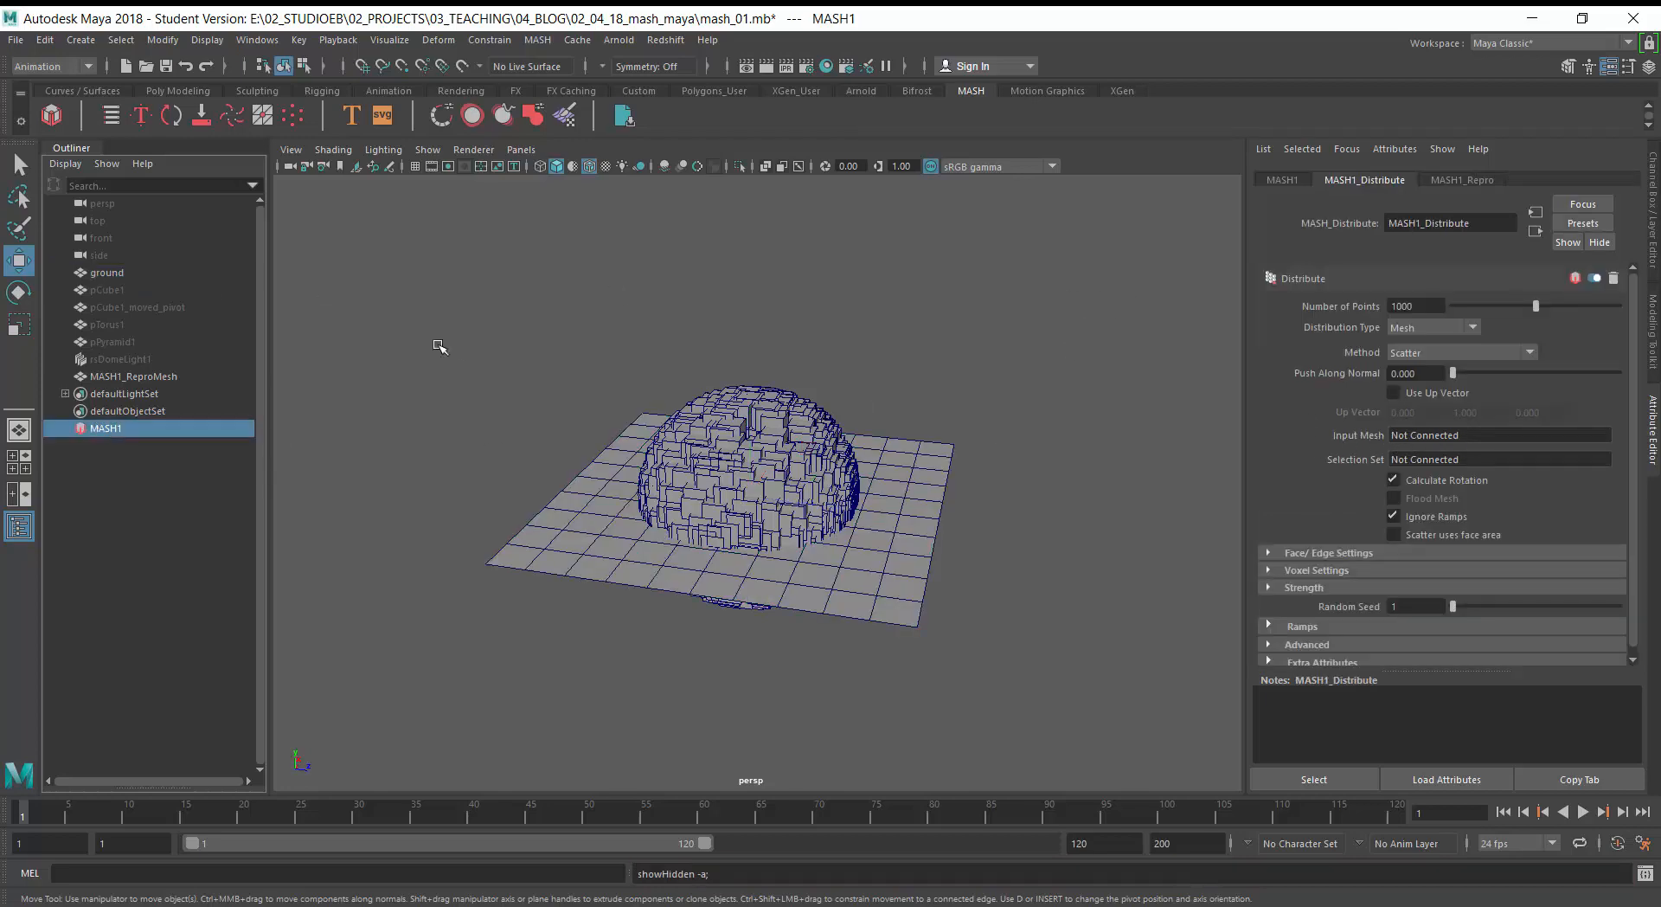
middle_drag(106, 268, 1424, 431)
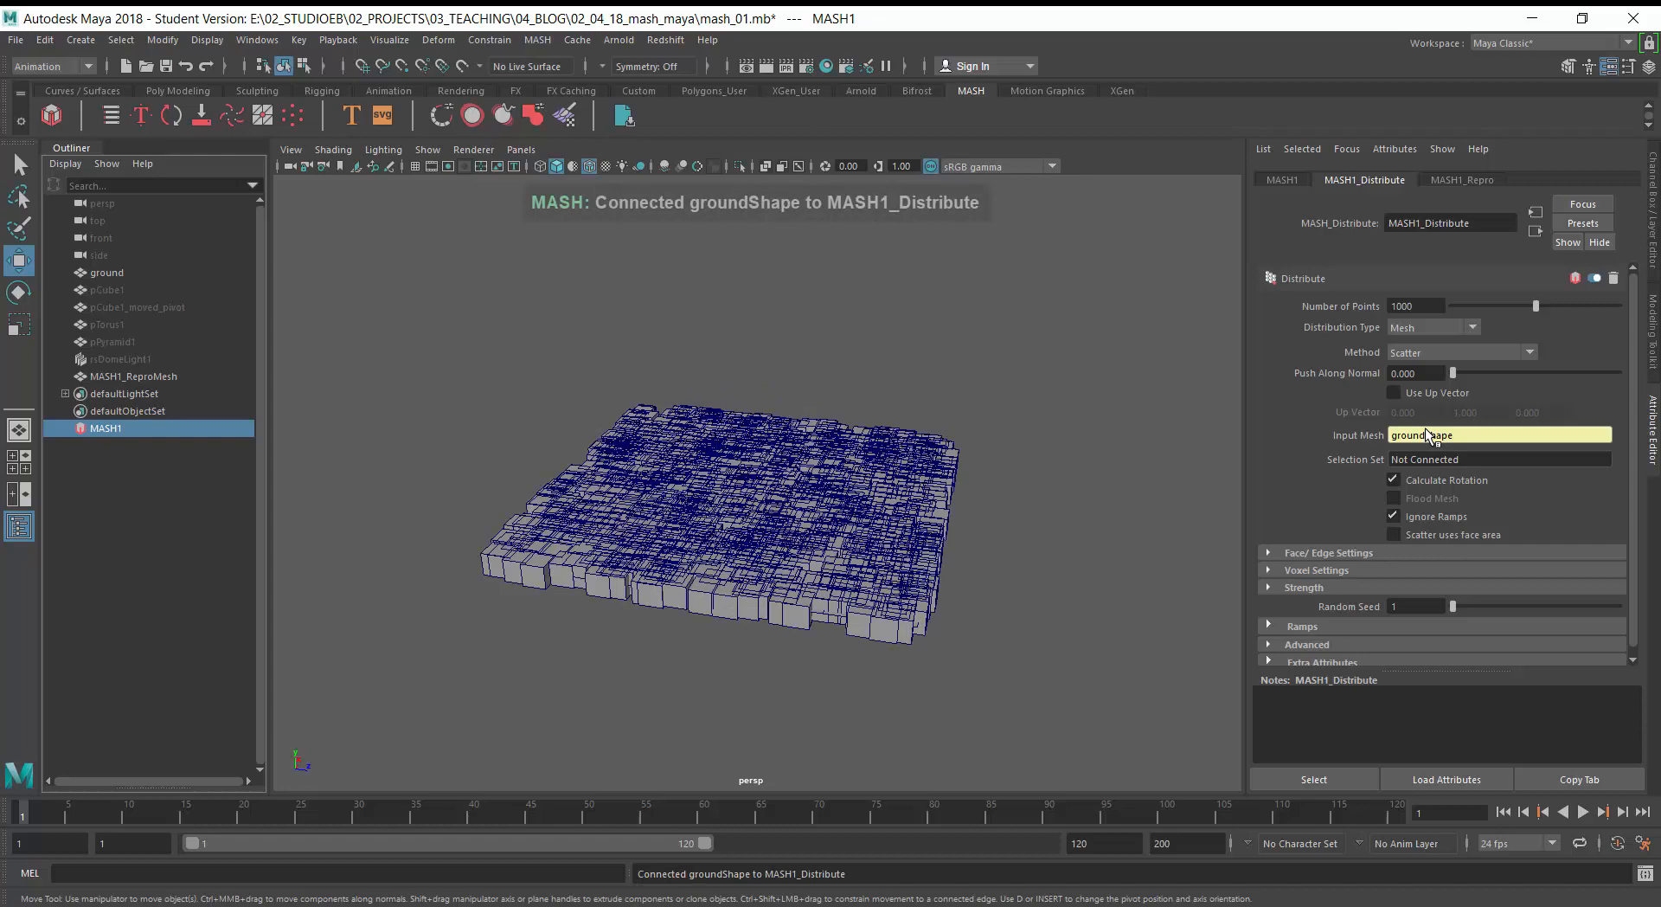
click(1408, 306)
key(Return)
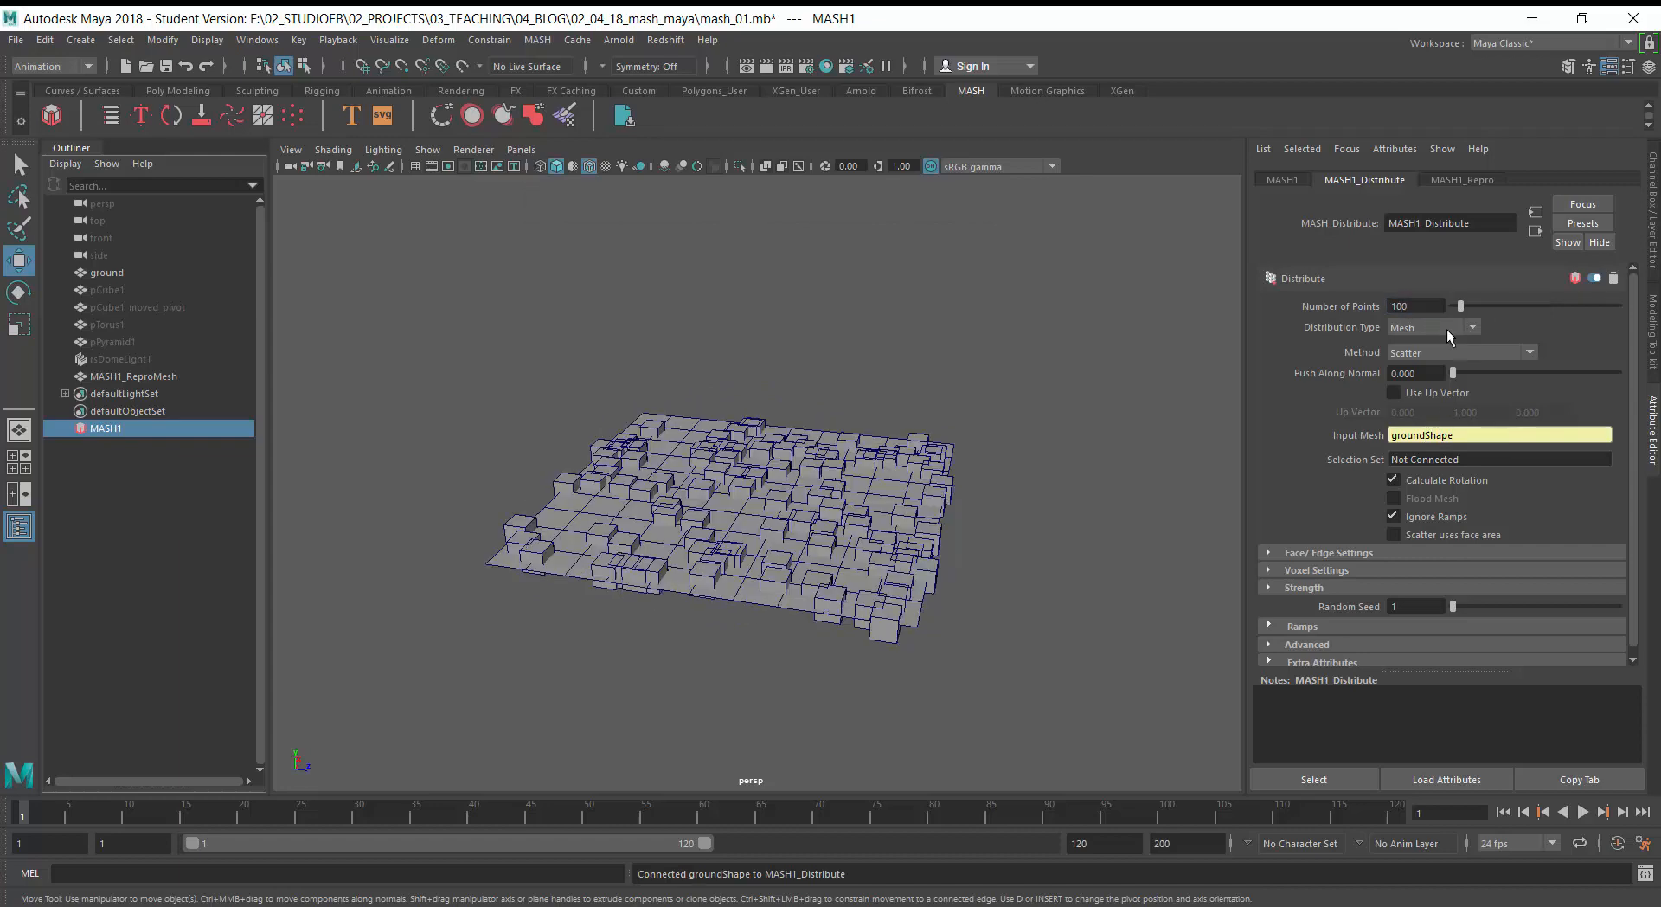
- Reduce the Number of Points scattered on the ground mesh to 74
alt+drag(910, 529, 872, 522)
alt+right_drag(895, 524, 994, 533)
alt+middle_drag(923, 549, 991, 447)
alt+right_drag(986, 461, 1049, 473)
alt+drag(1048, 473, 994, 519)
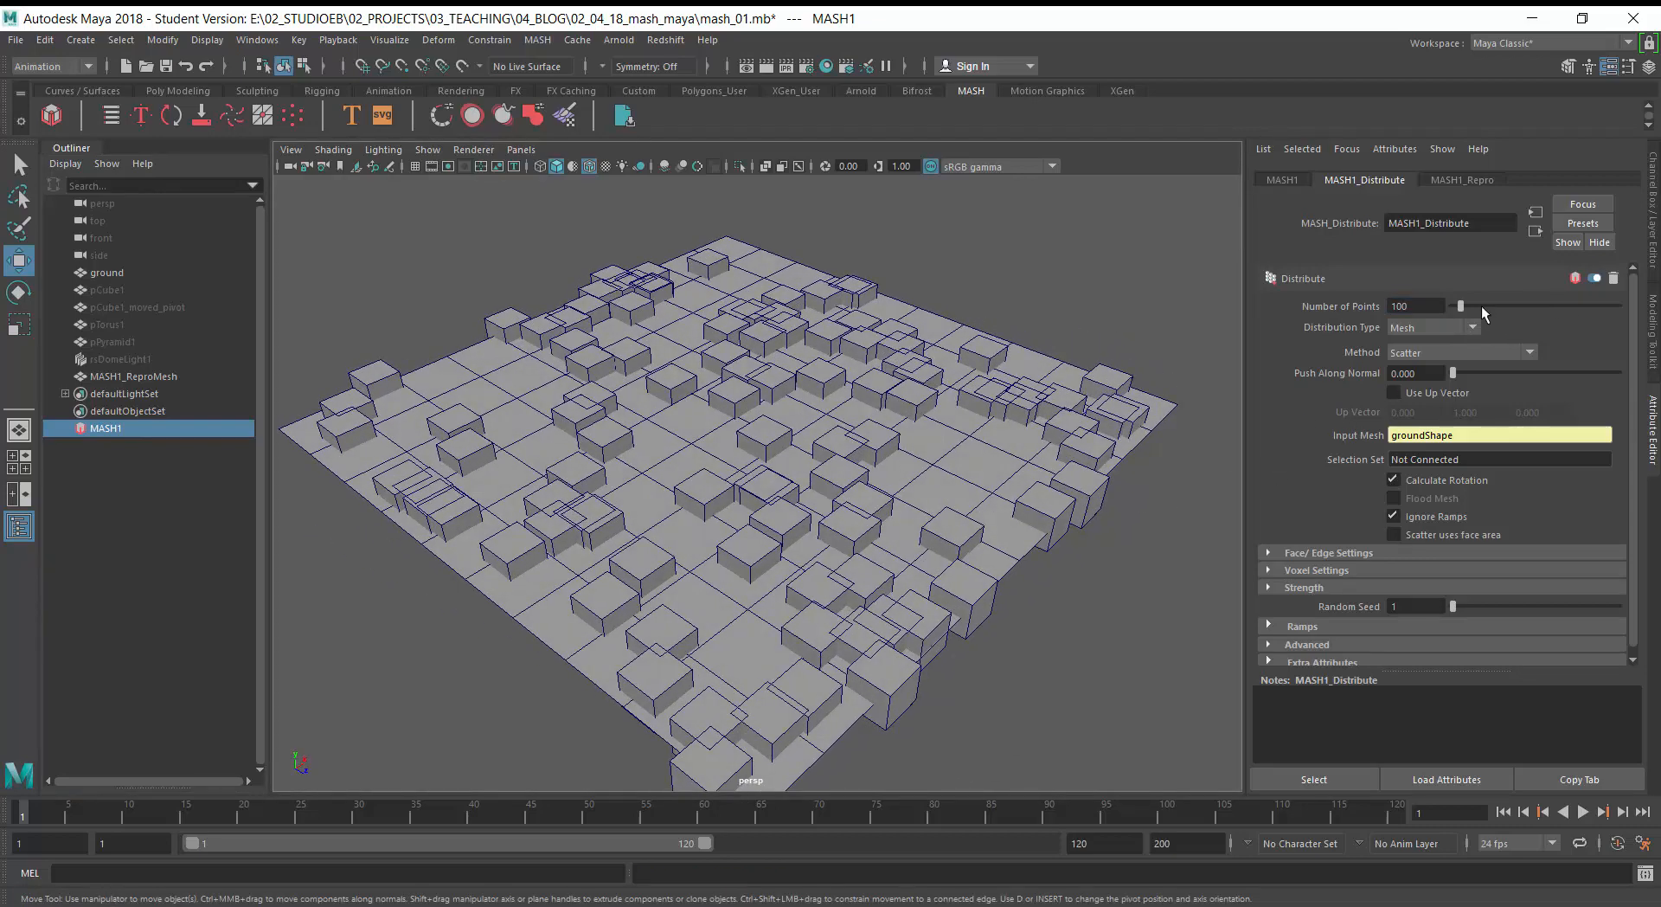
mouse_move(1460, 306)
mouse_down()
mouse_move(1601, 317)
mouse_move(1457, 323)
mouse_up()
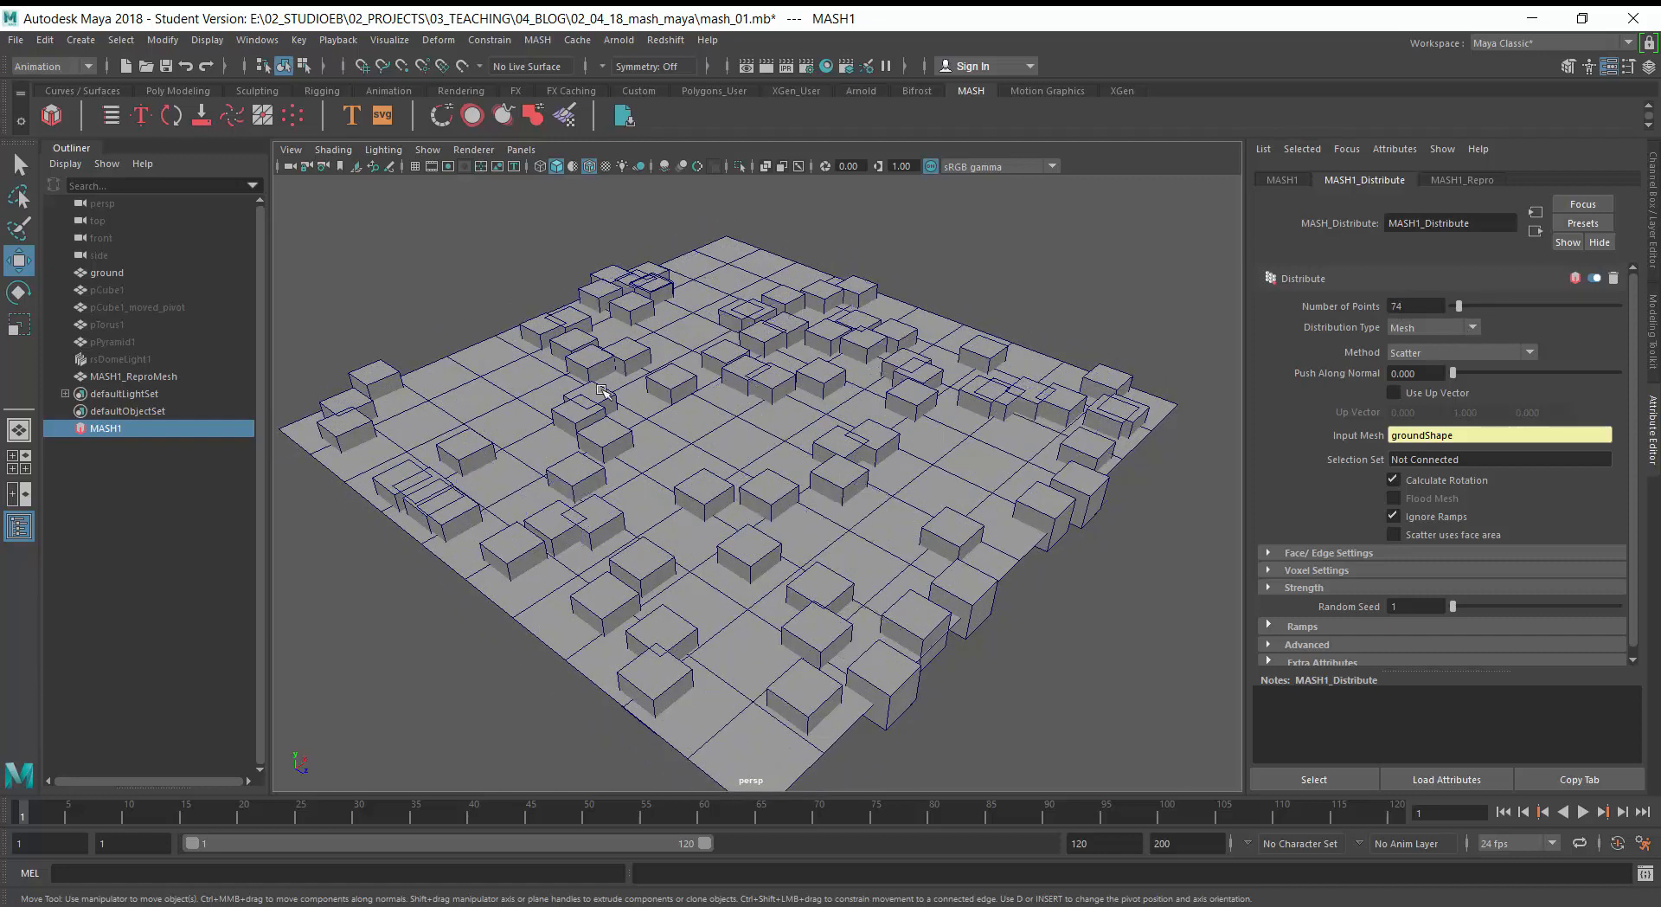
- Unhide rsDomeLight1 and render the current frame of the perspective view with Redshift to check the scattered cubes
click(114, 359)
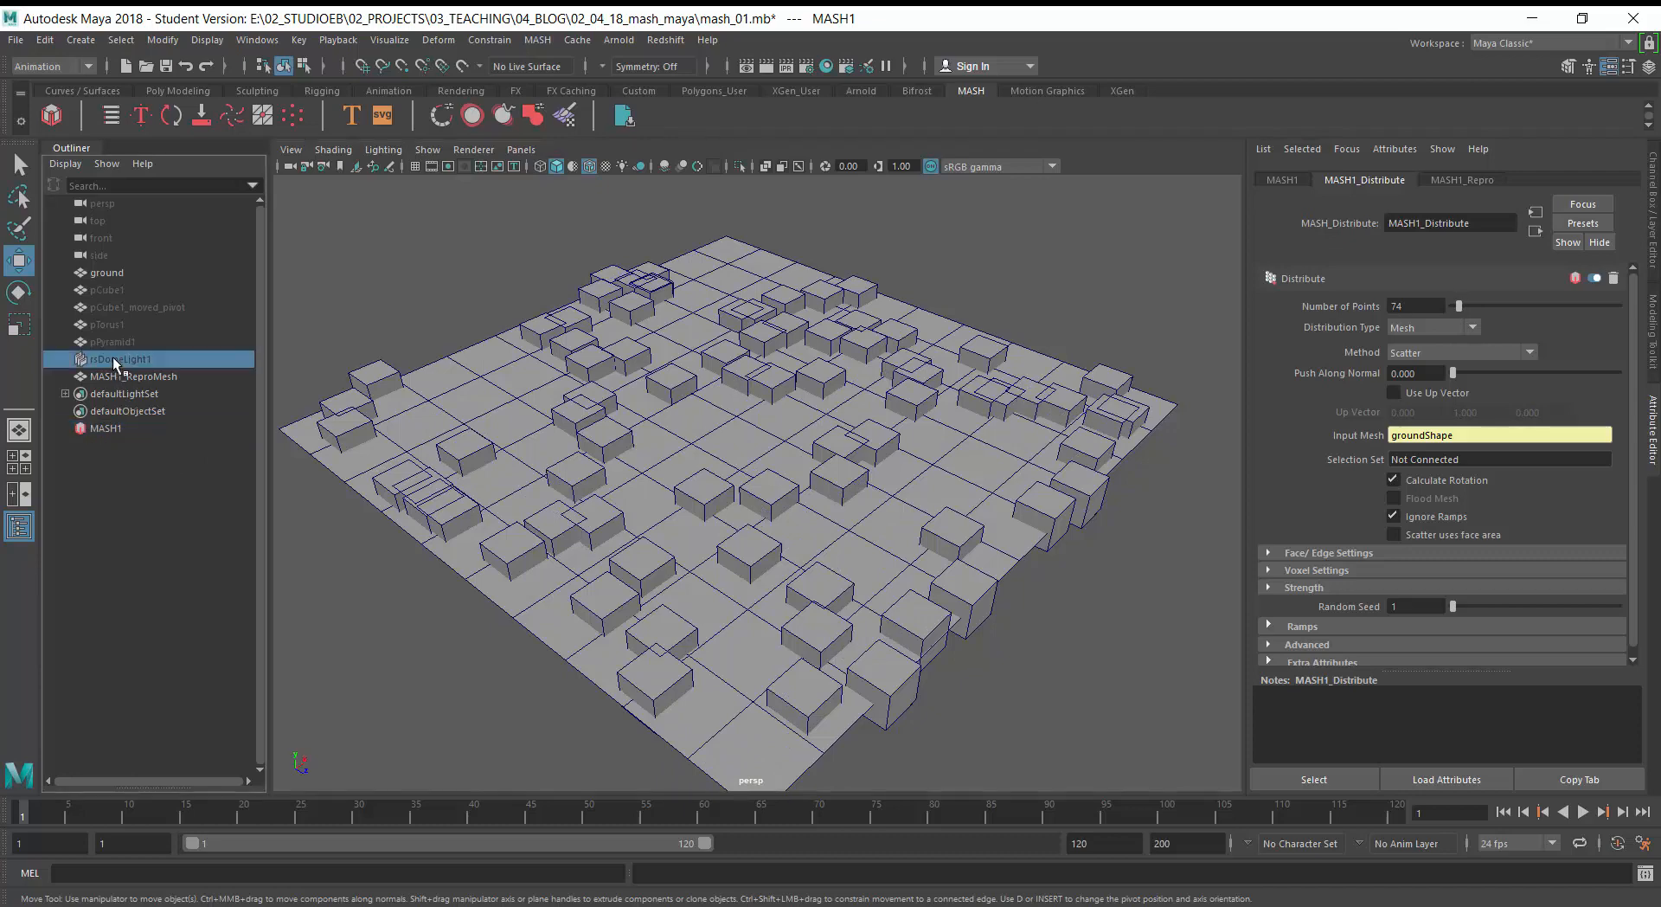
key(shift+h)
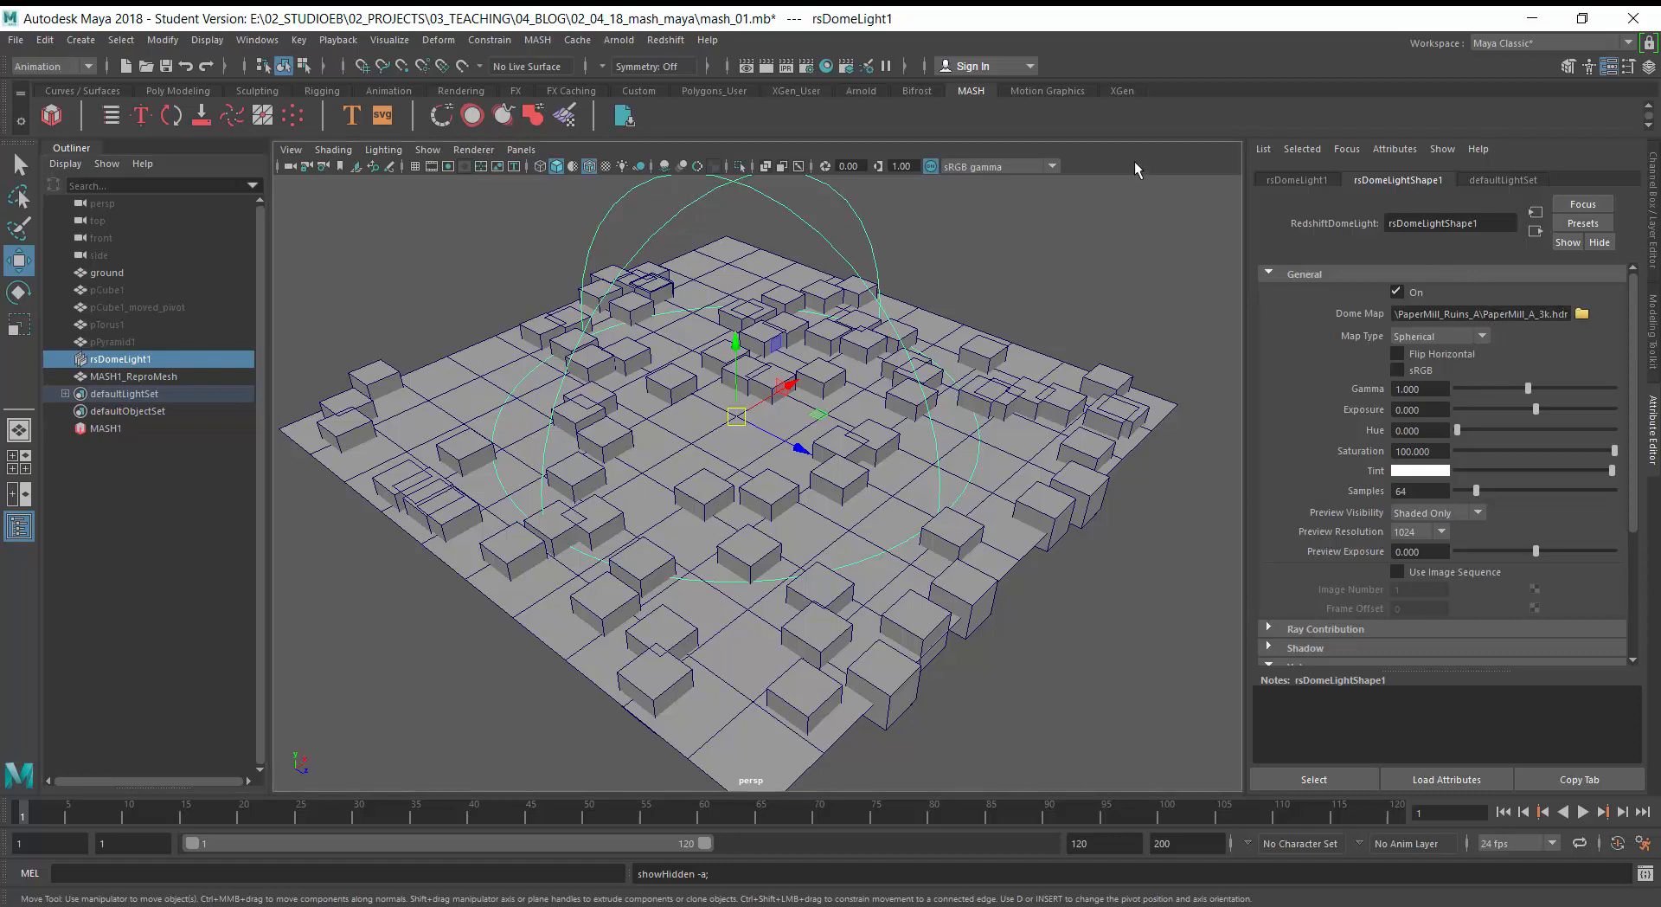
click(766, 68)
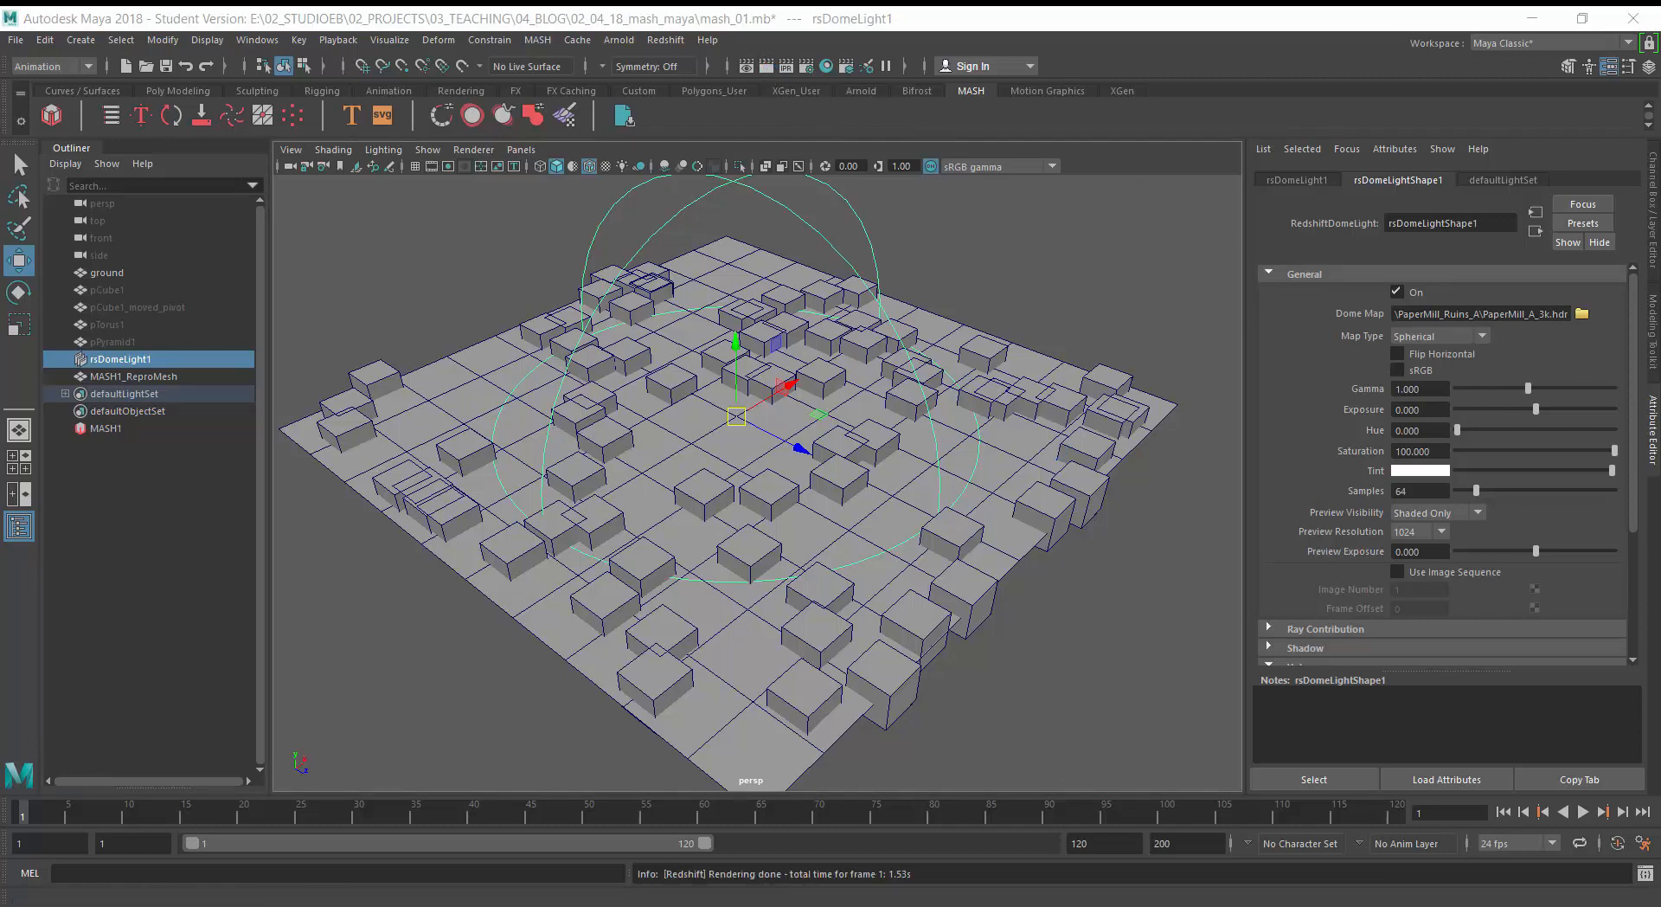
drag(0, 294, 882, 175)
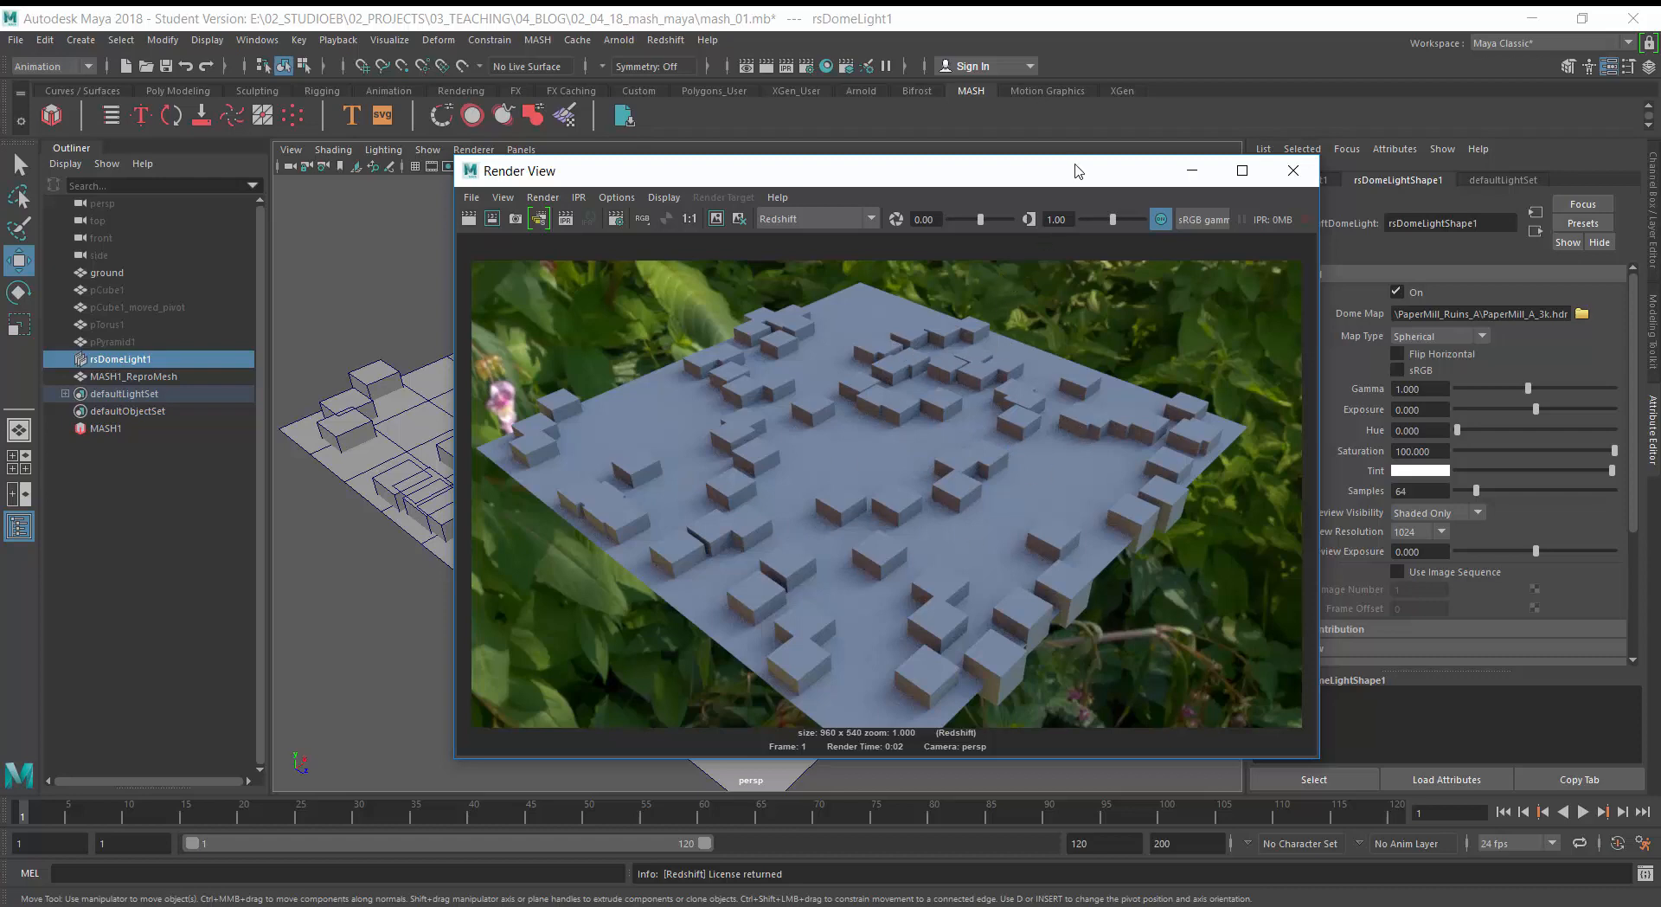
drag(1076, 173, 0, 260)
click(384, 275)
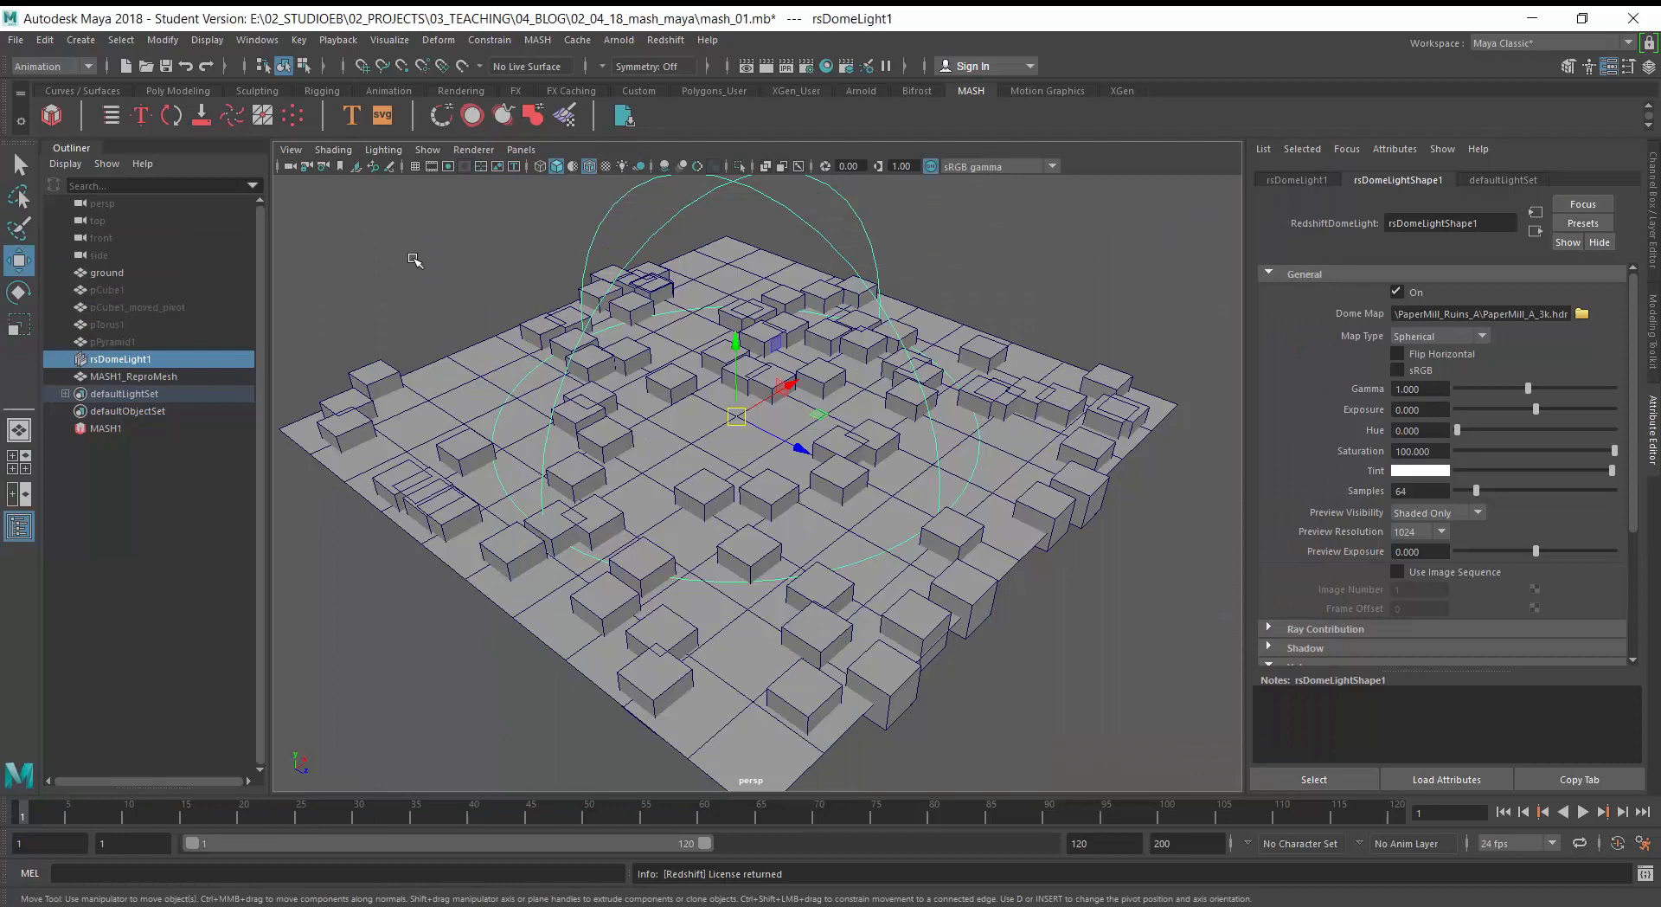
- Hide the Redshift dome light again and clear the selection
click(630, 255)
key(ctrl+h)
click(400, 594)
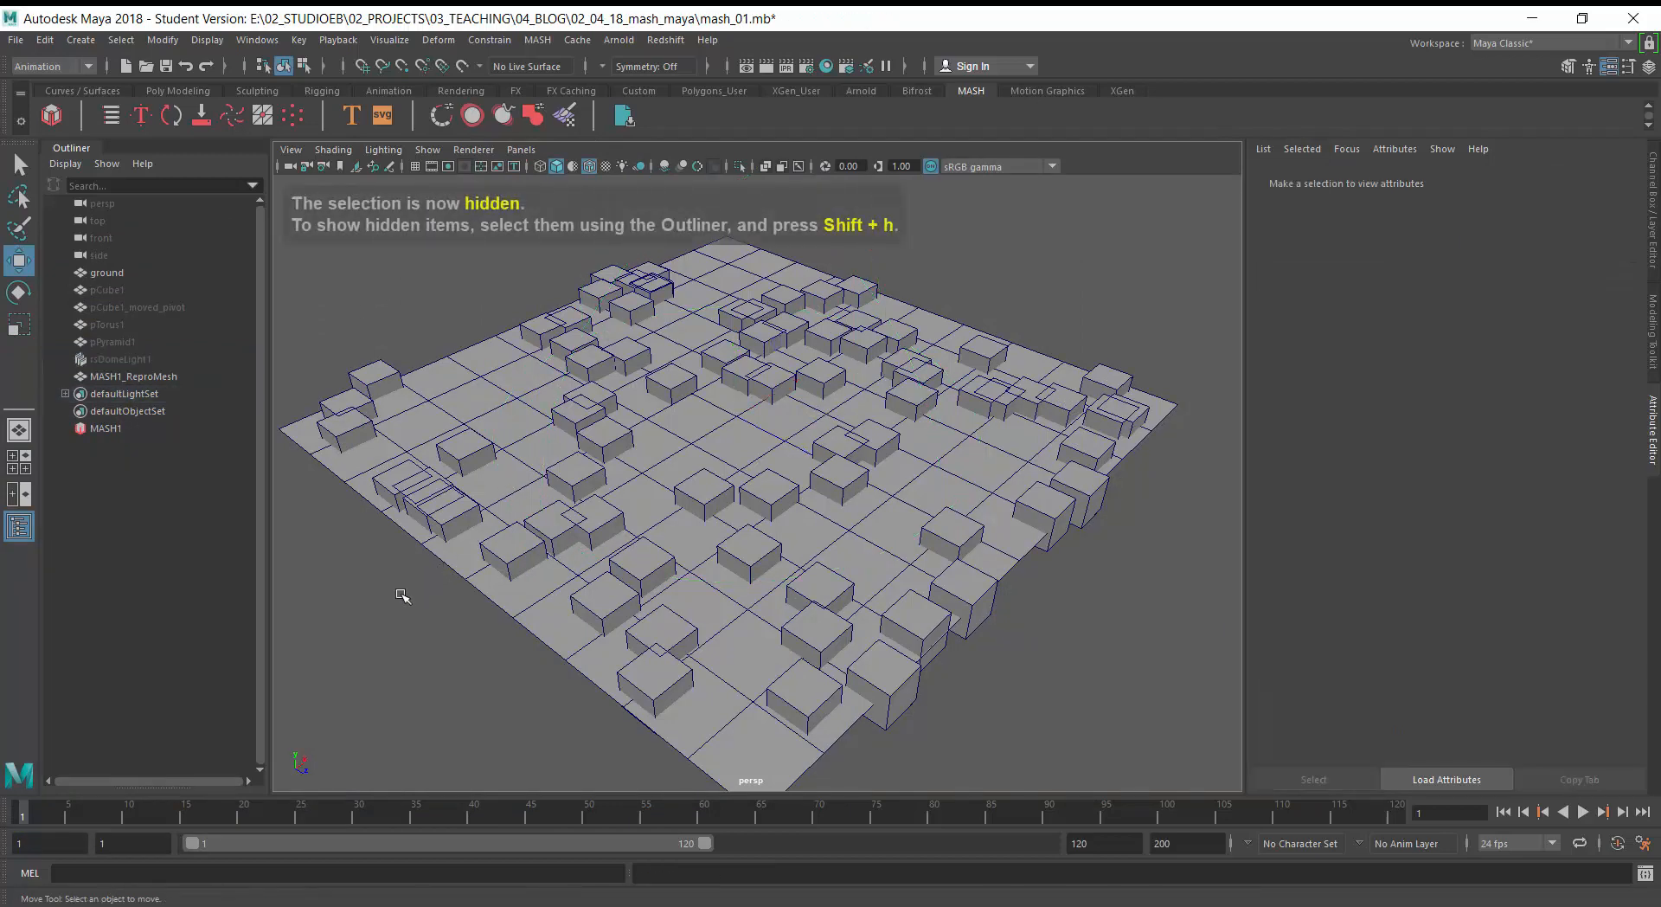
- Select the MASH1 network and open the MASH Editor over the scene
click(163, 377)
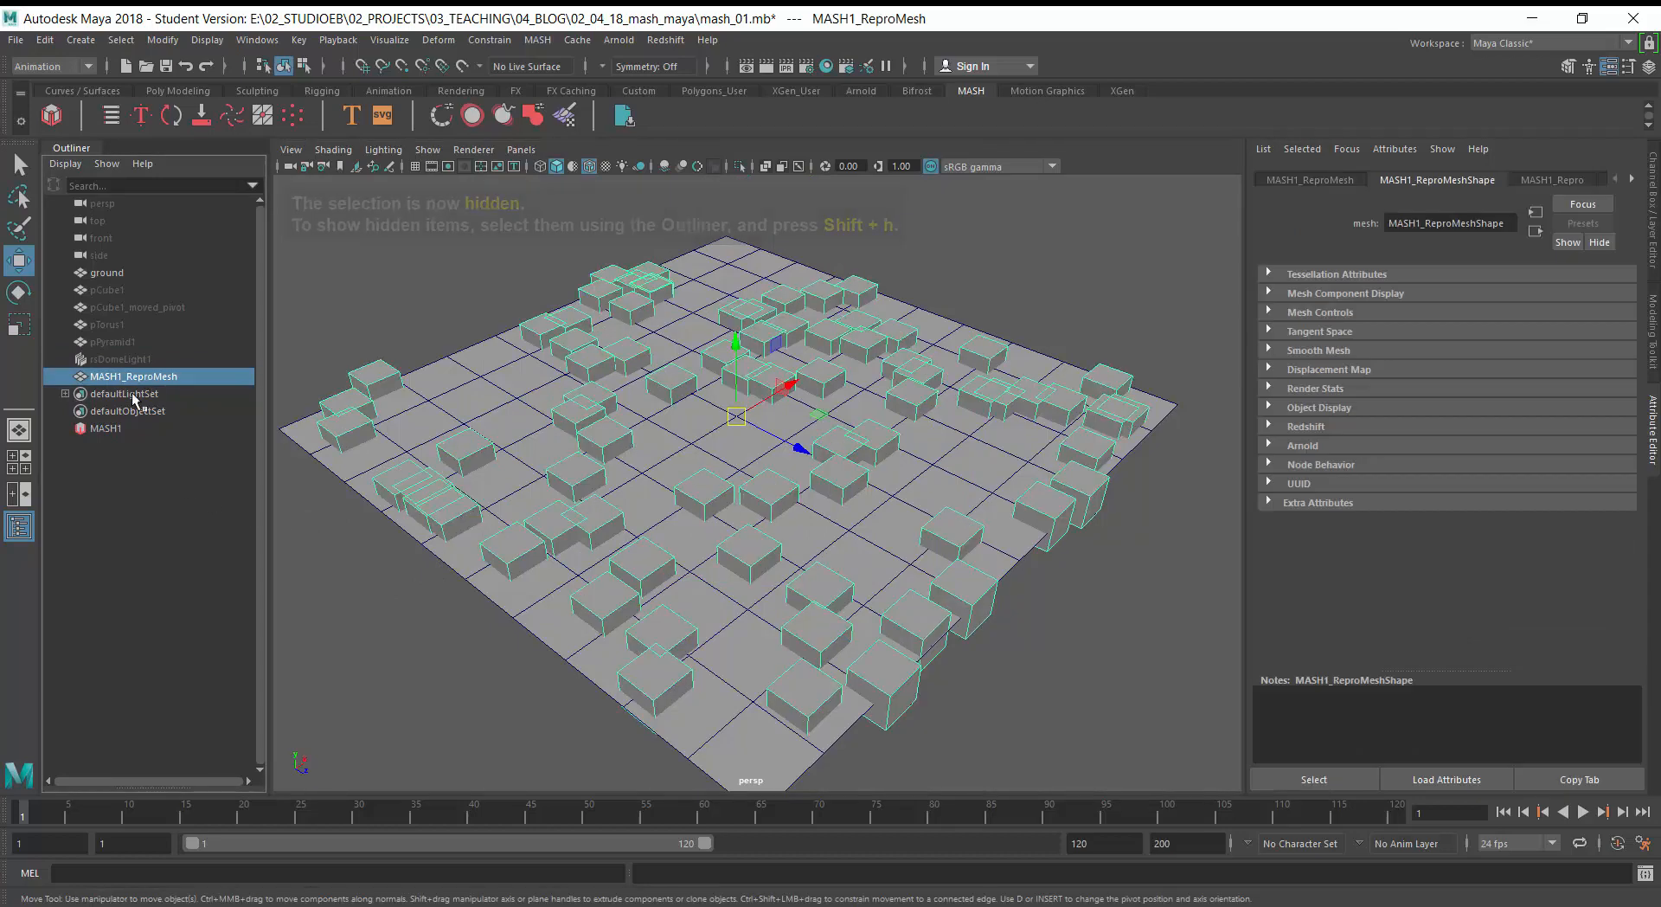
click(106, 427)
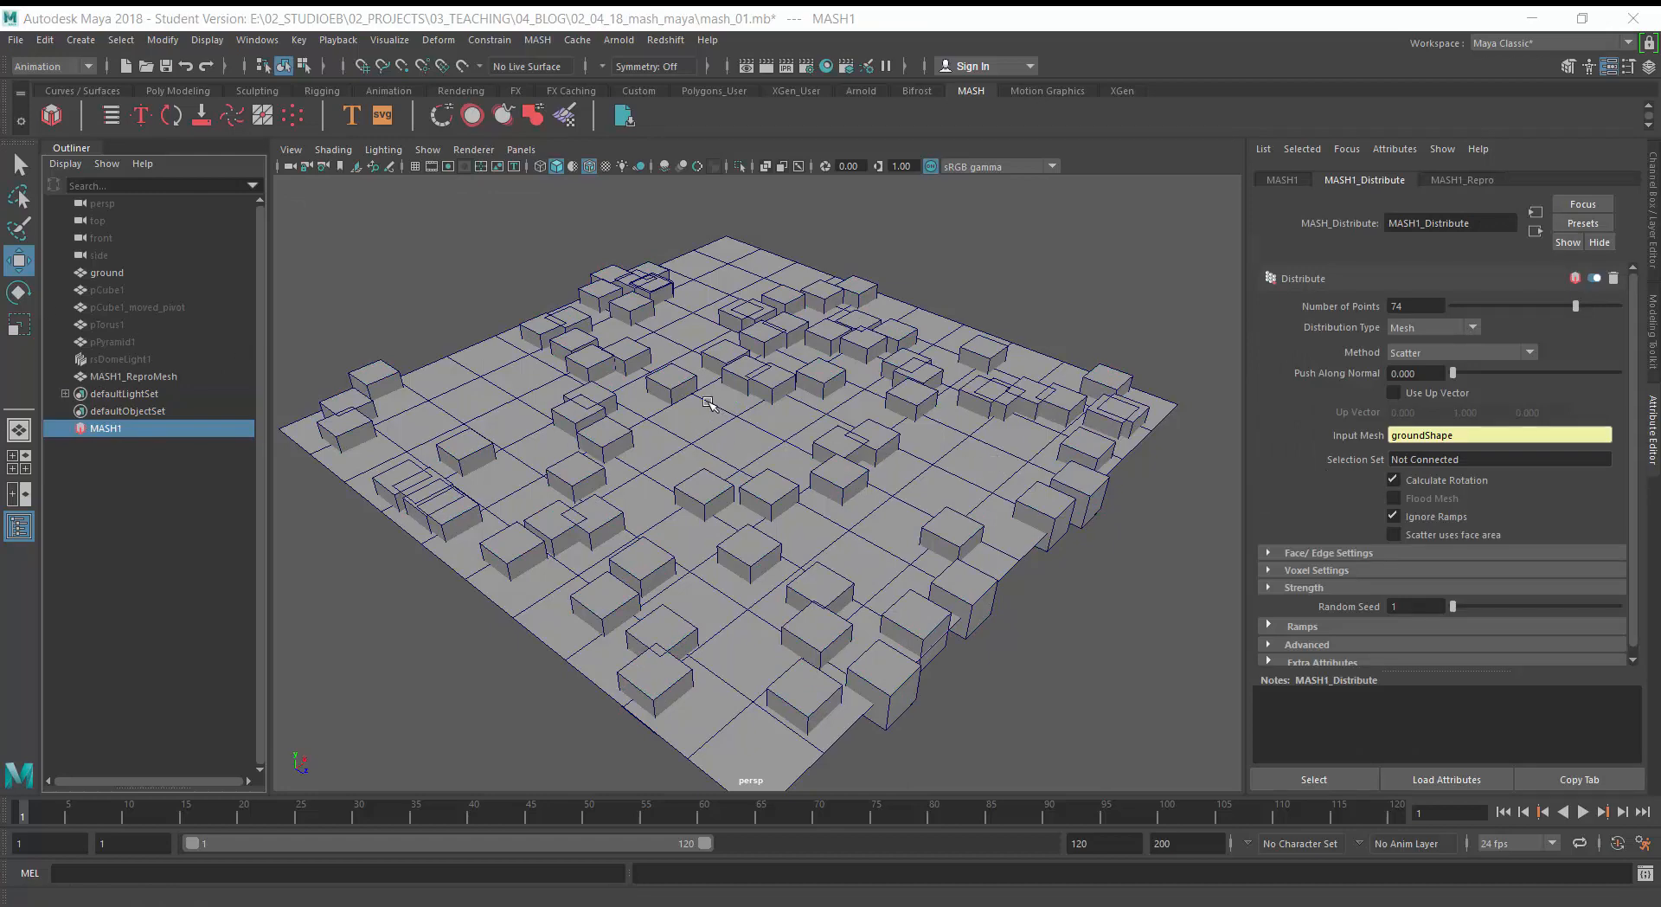
click(113, 122)
drag(0, 588, 1188, 296)
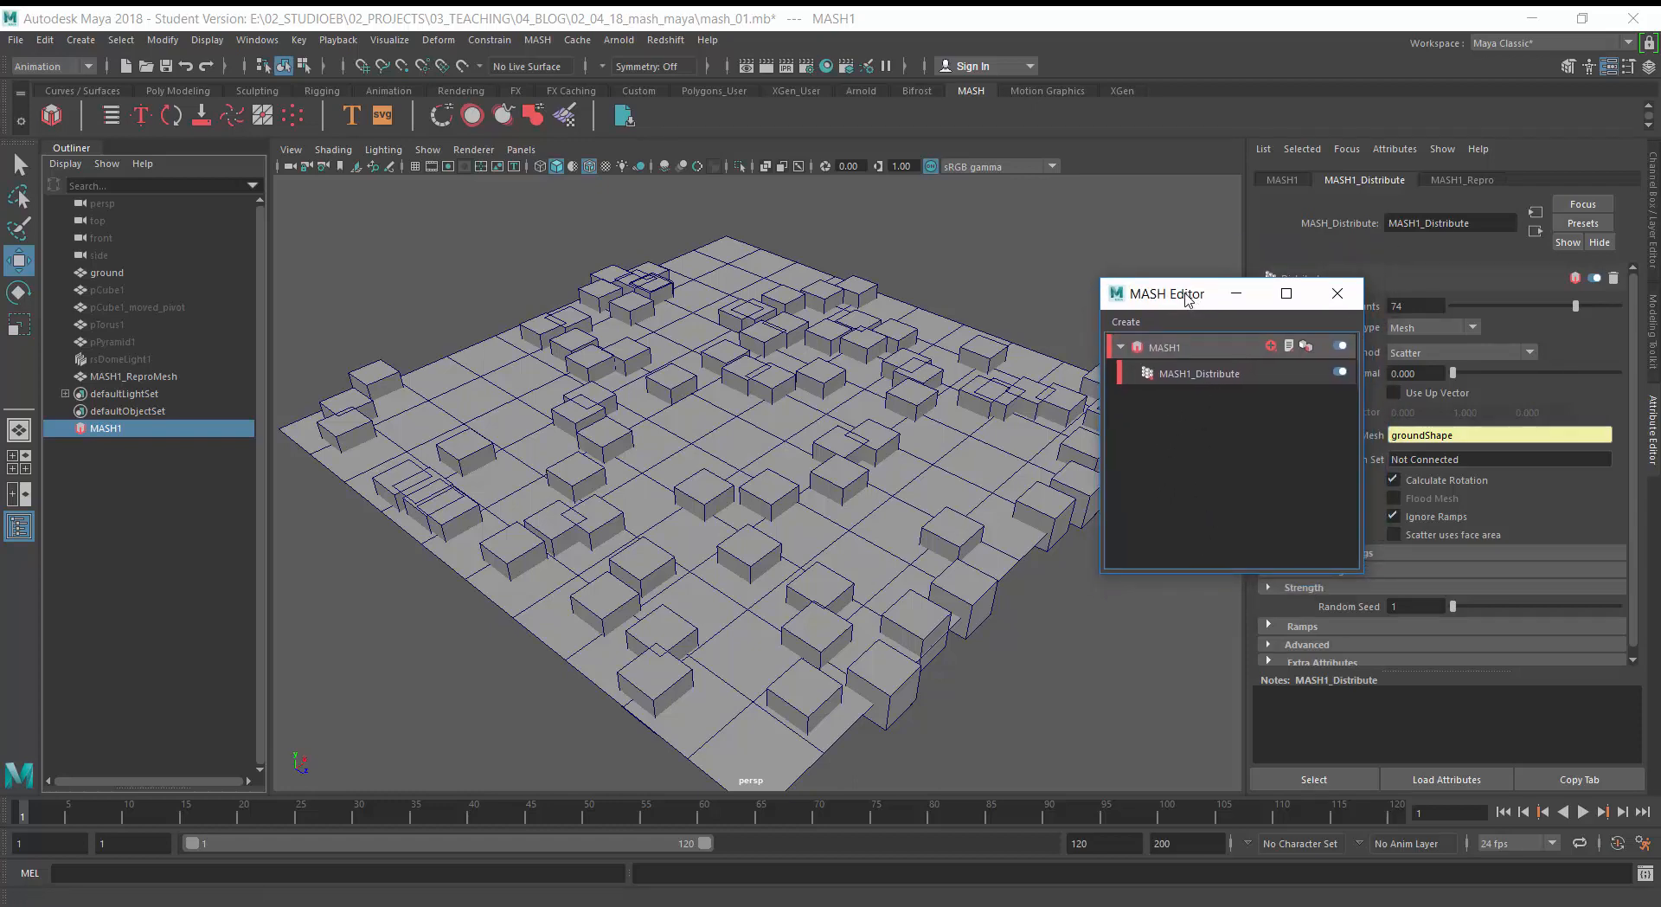
- Examine the MASH1 network's utility options, its available nodes and its Repro settings from the MASH Editor
click(1124, 348)
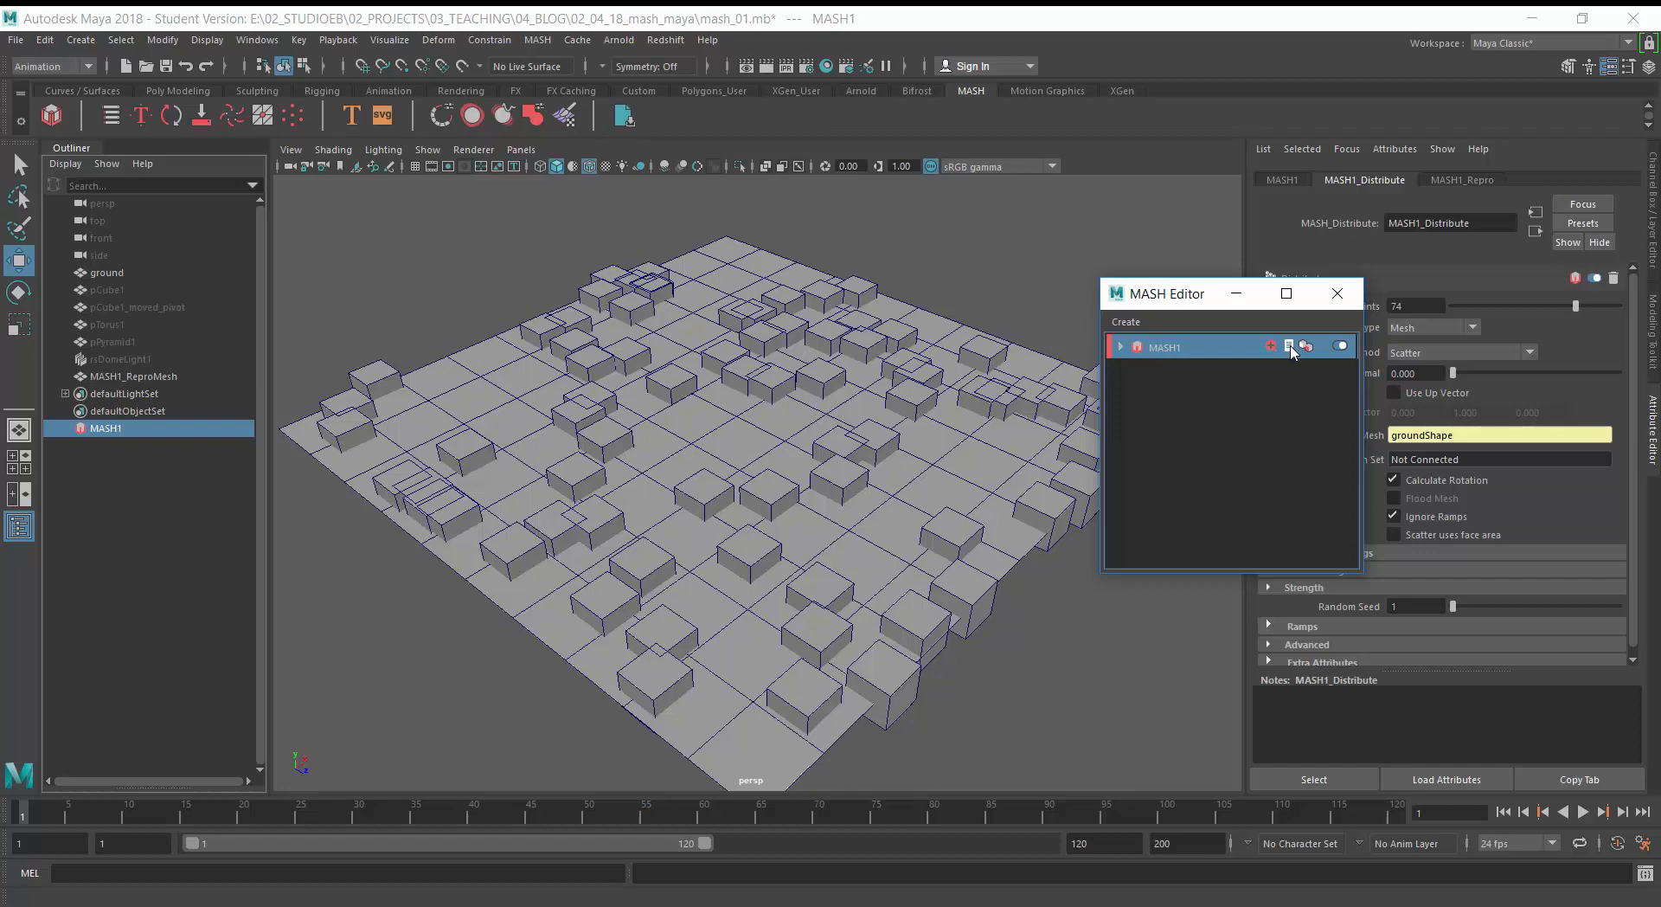
click(1290, 346)
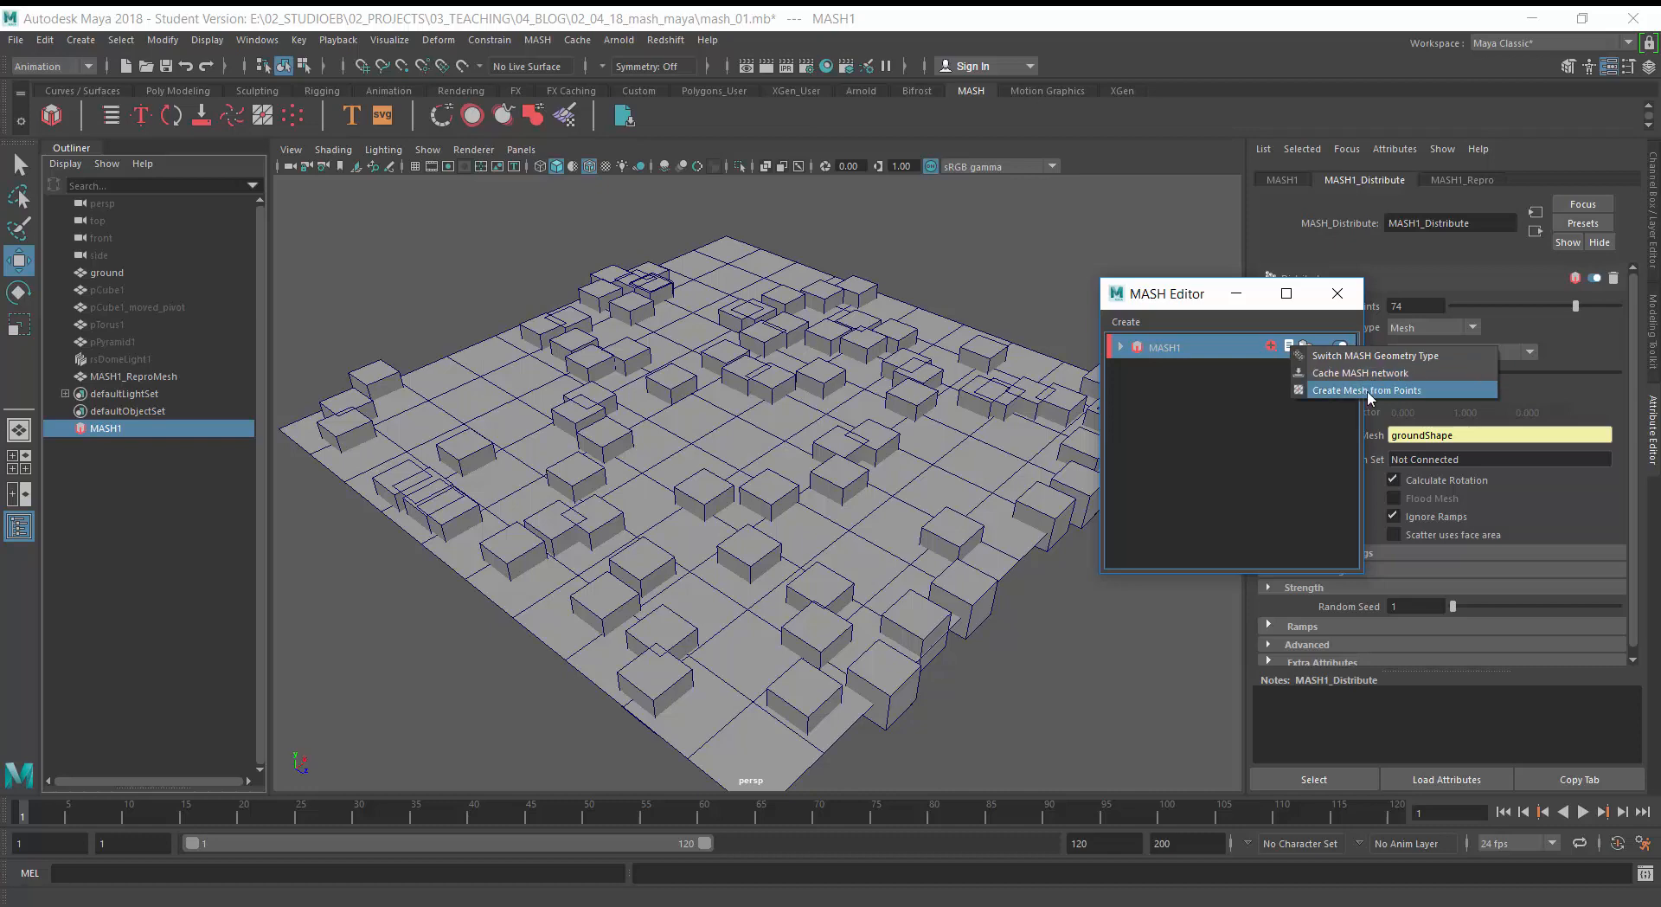
click(1271, 349)
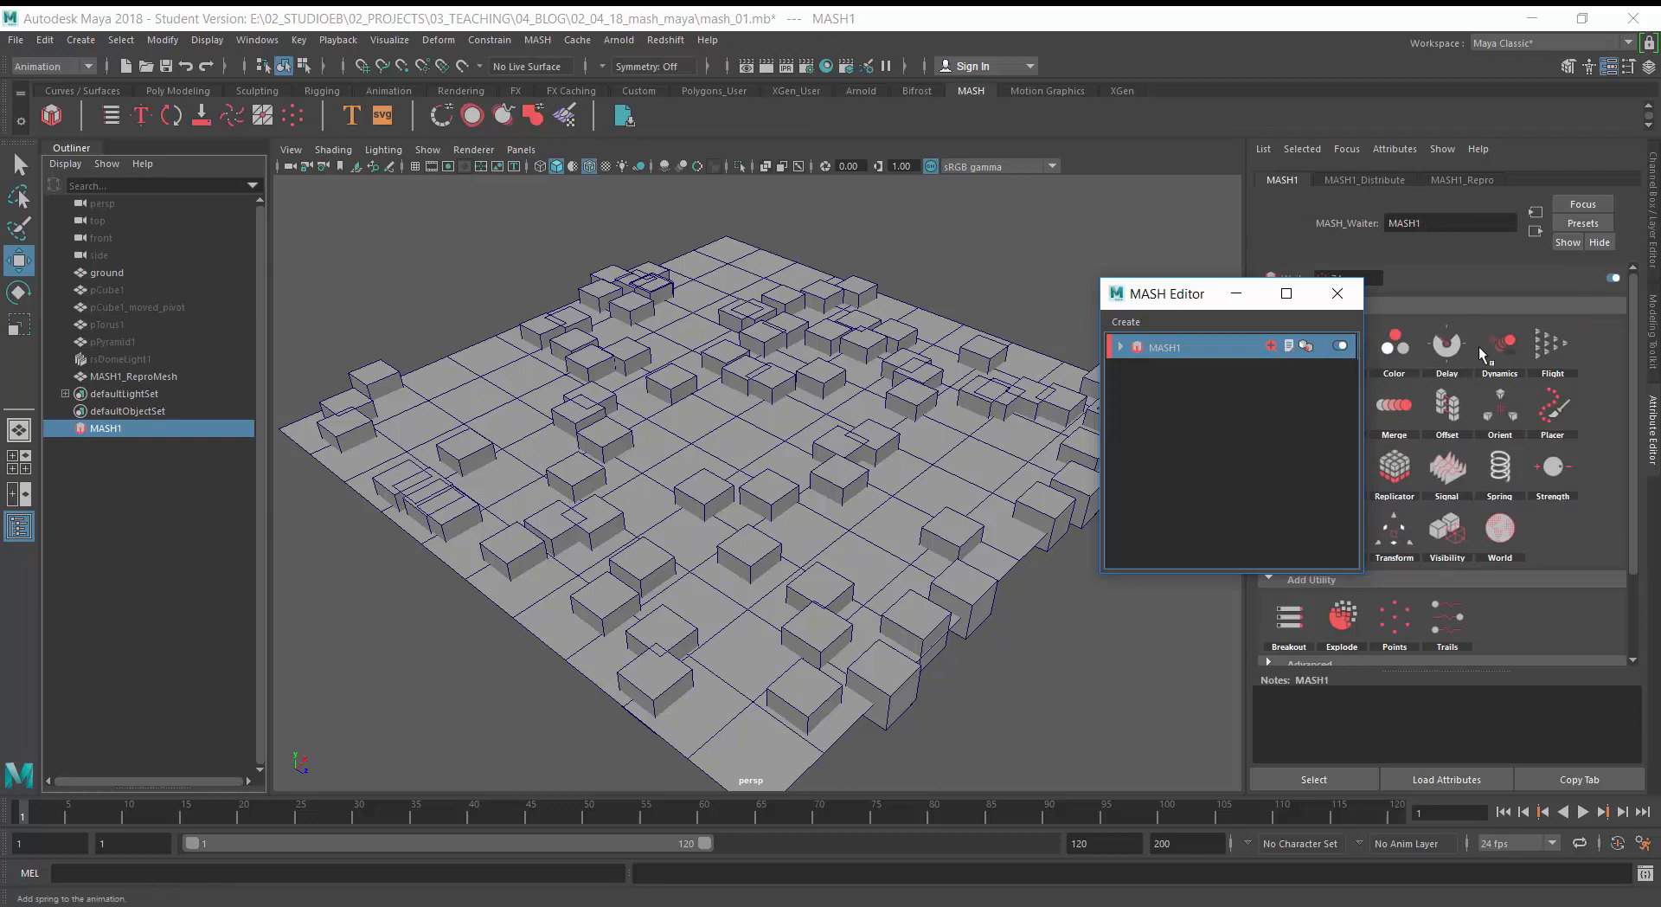
drag(1191, 285, 809, 259)
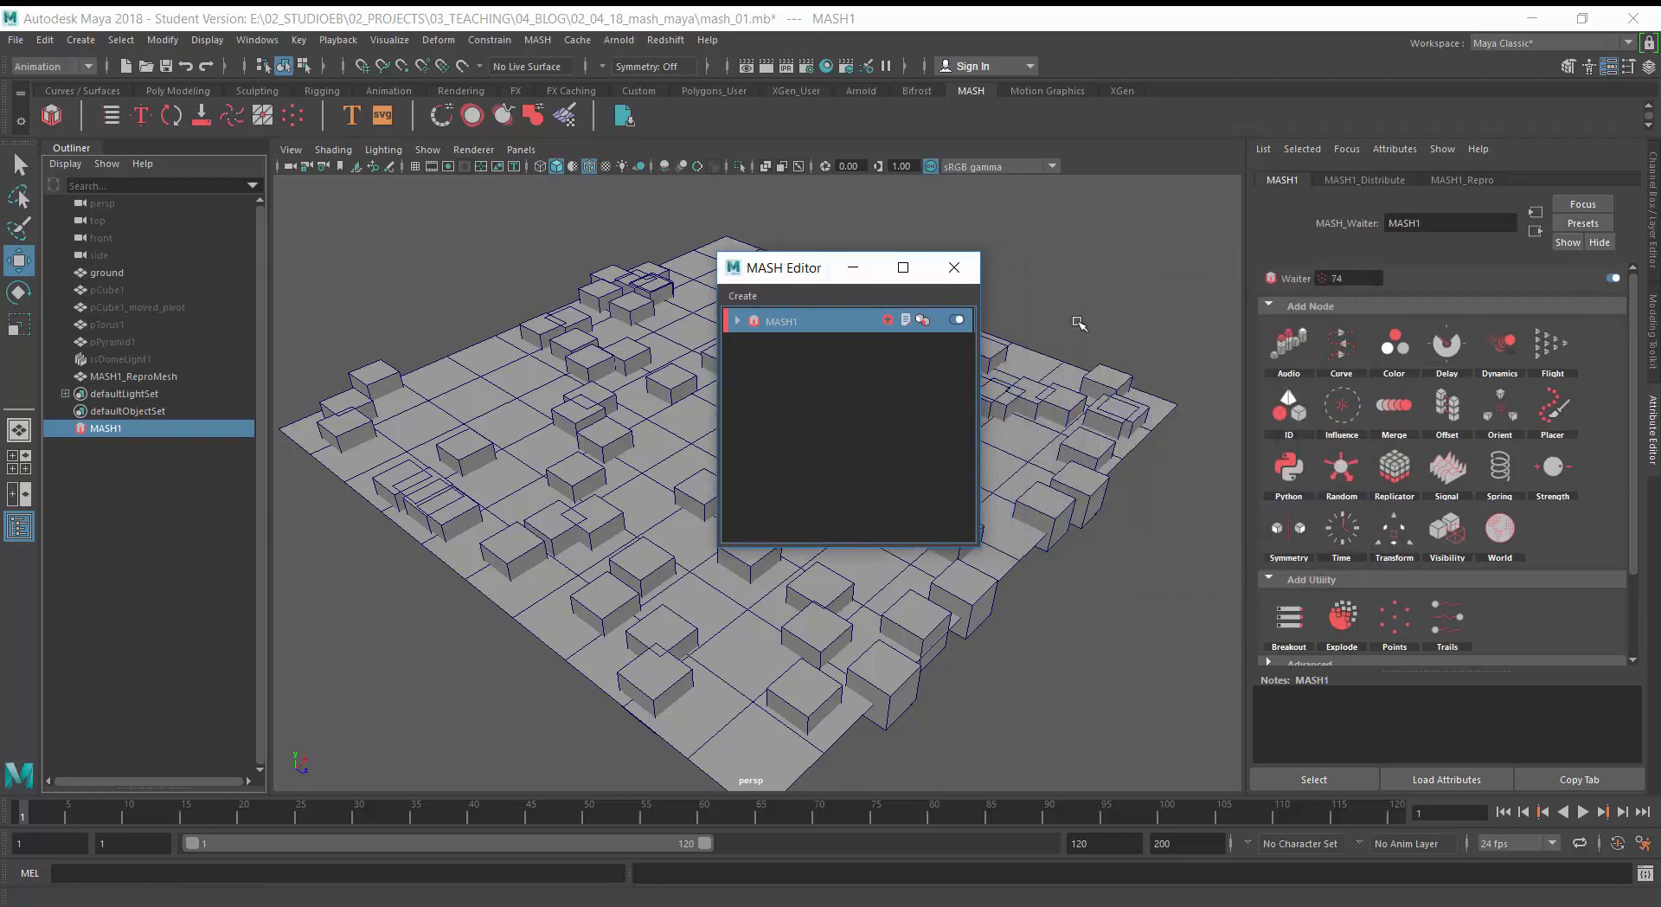
click(922, 320)
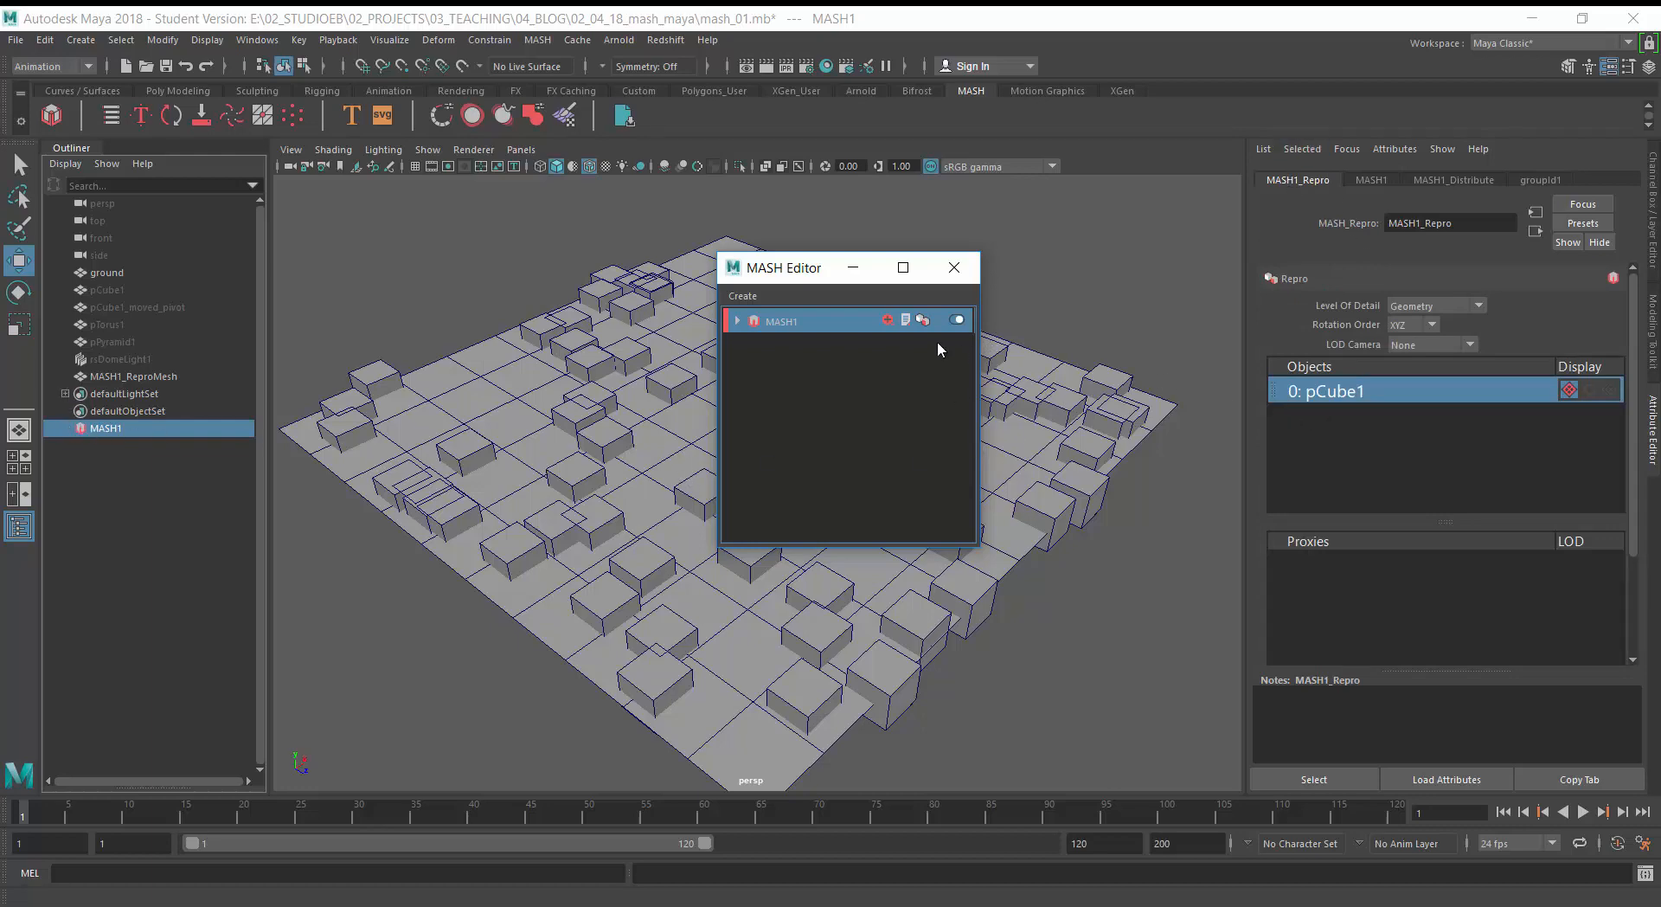
click(737, 321)
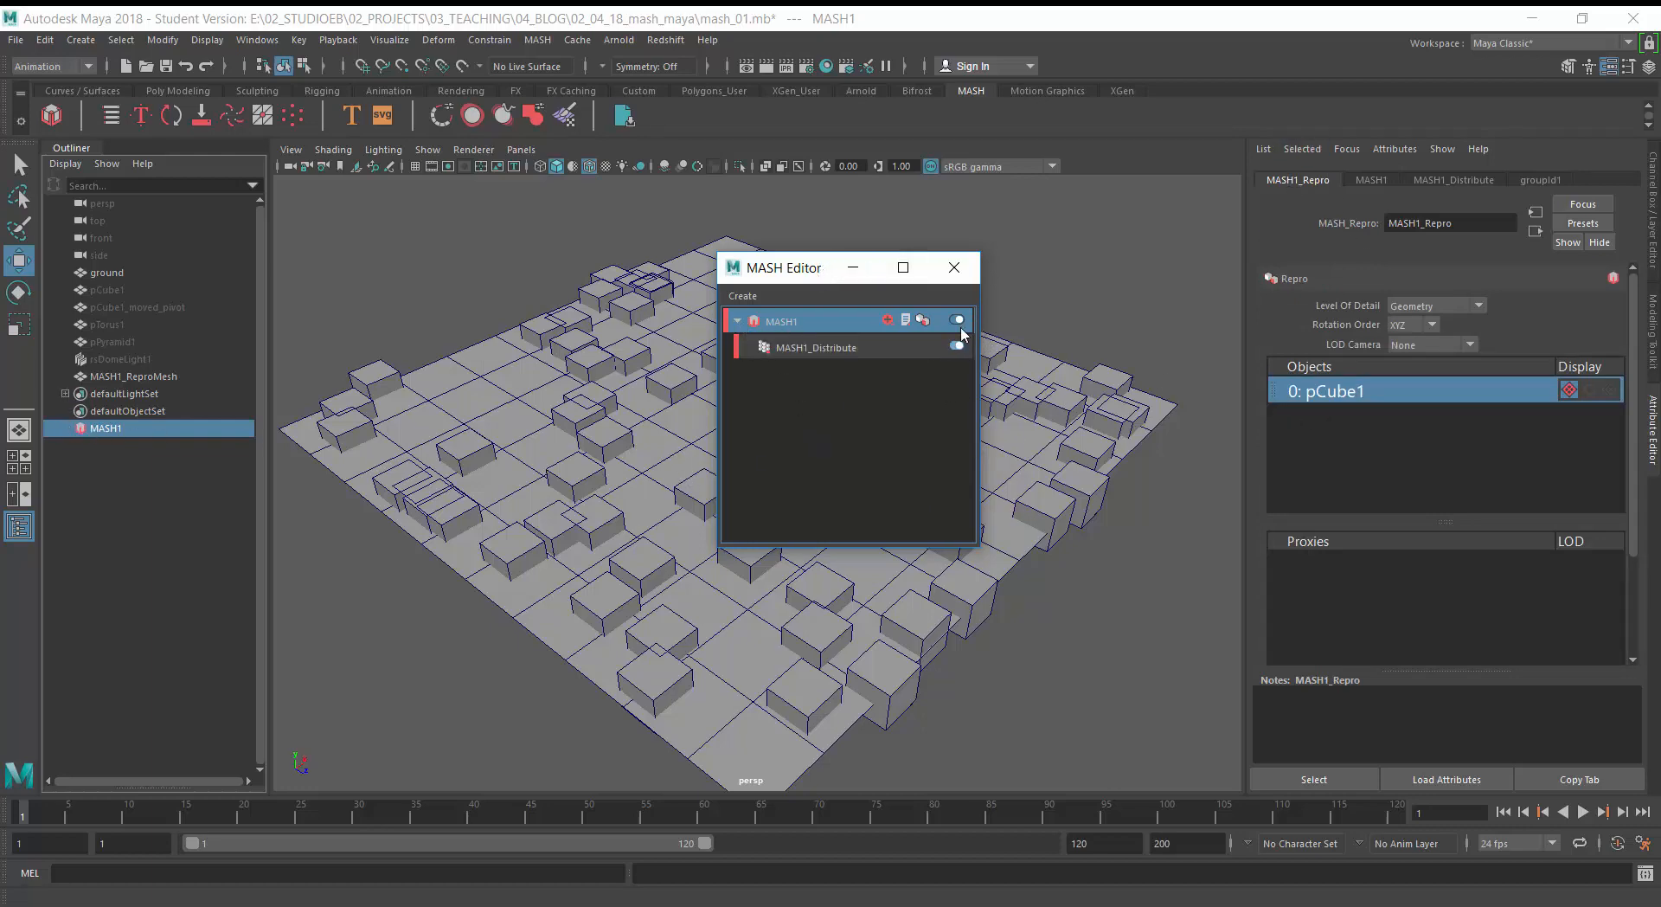
- Disable and re-enable the MASH1_Distribute node, and do the same for the whole MASH1 network
click(795, 350)
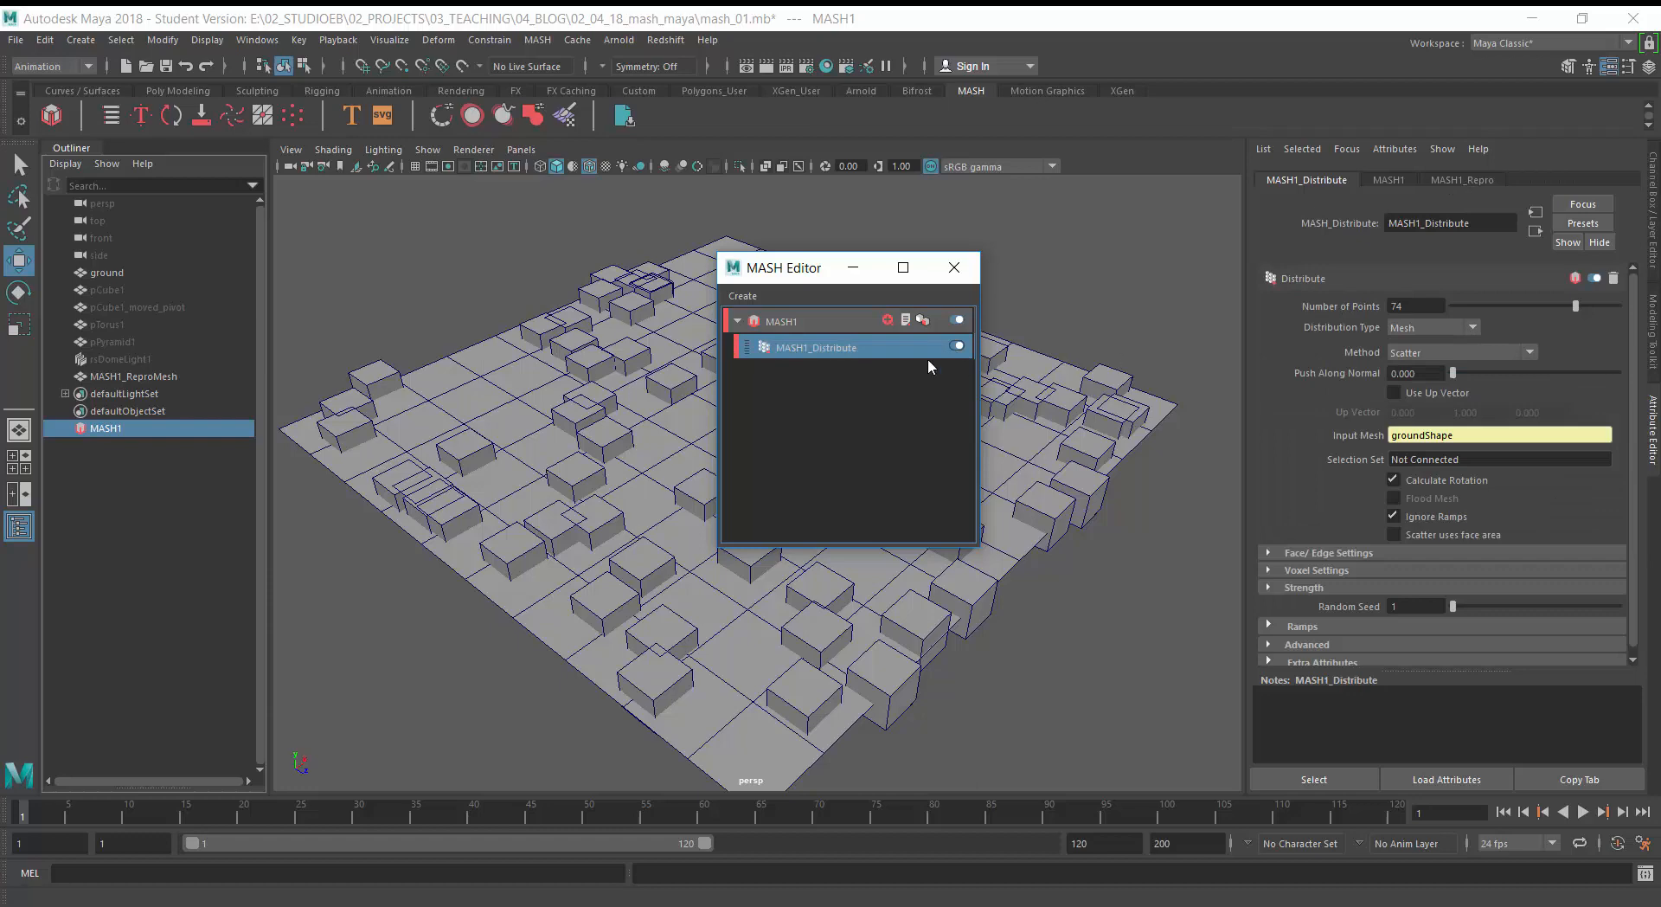
click(956, 346)
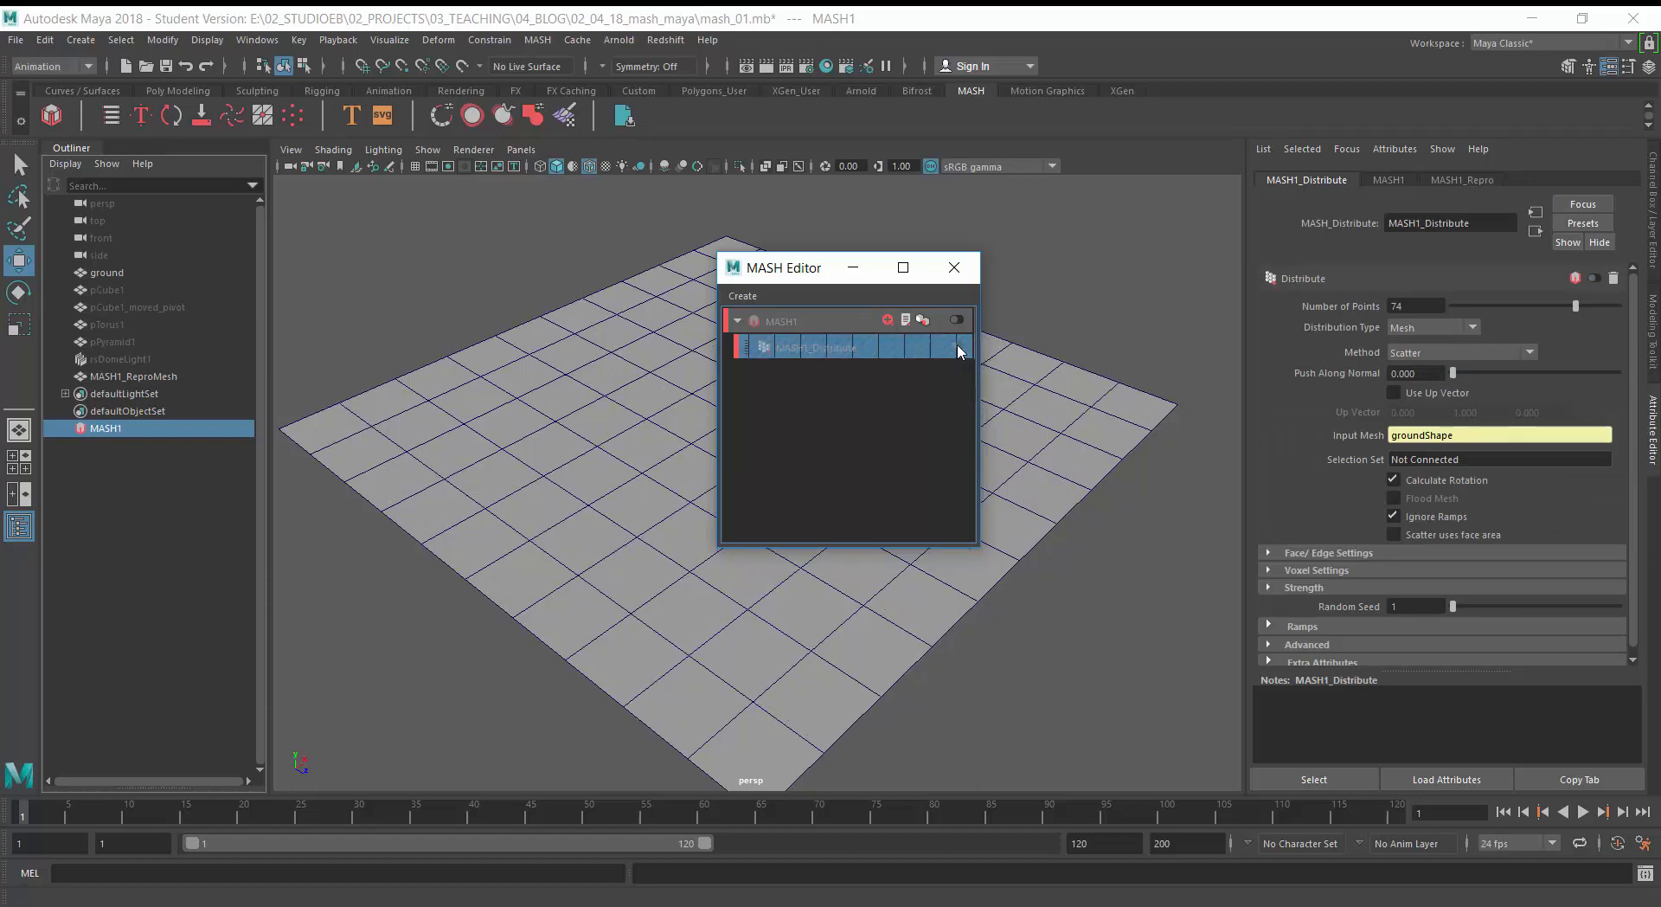
click(956, 347)
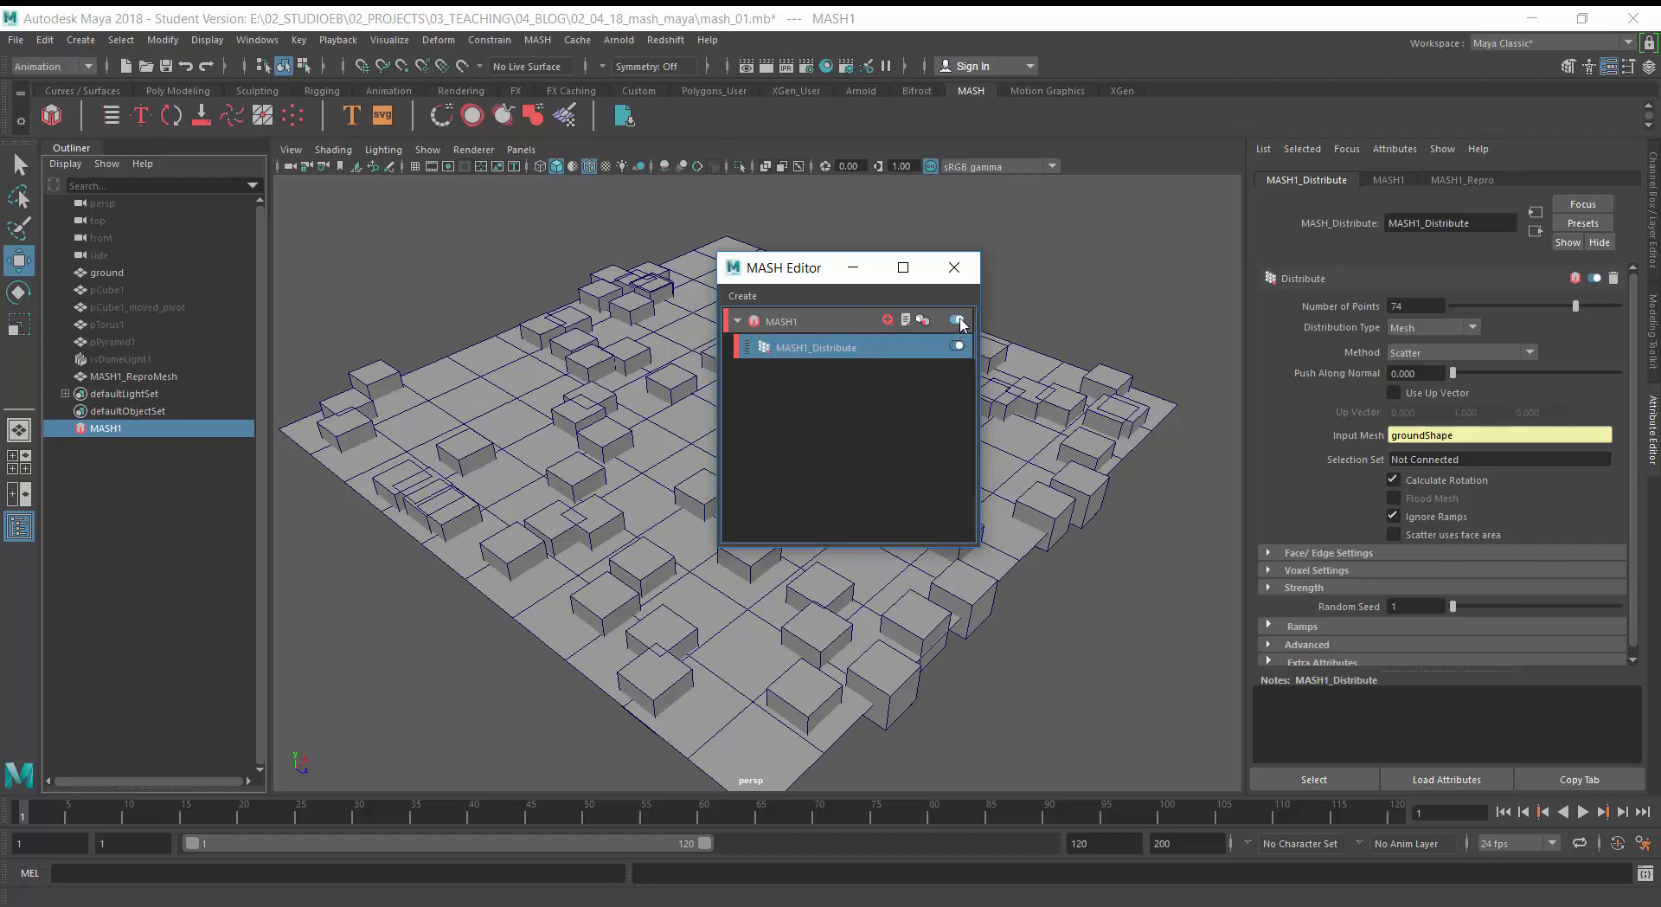
click(957, 320)
click(958, 321)
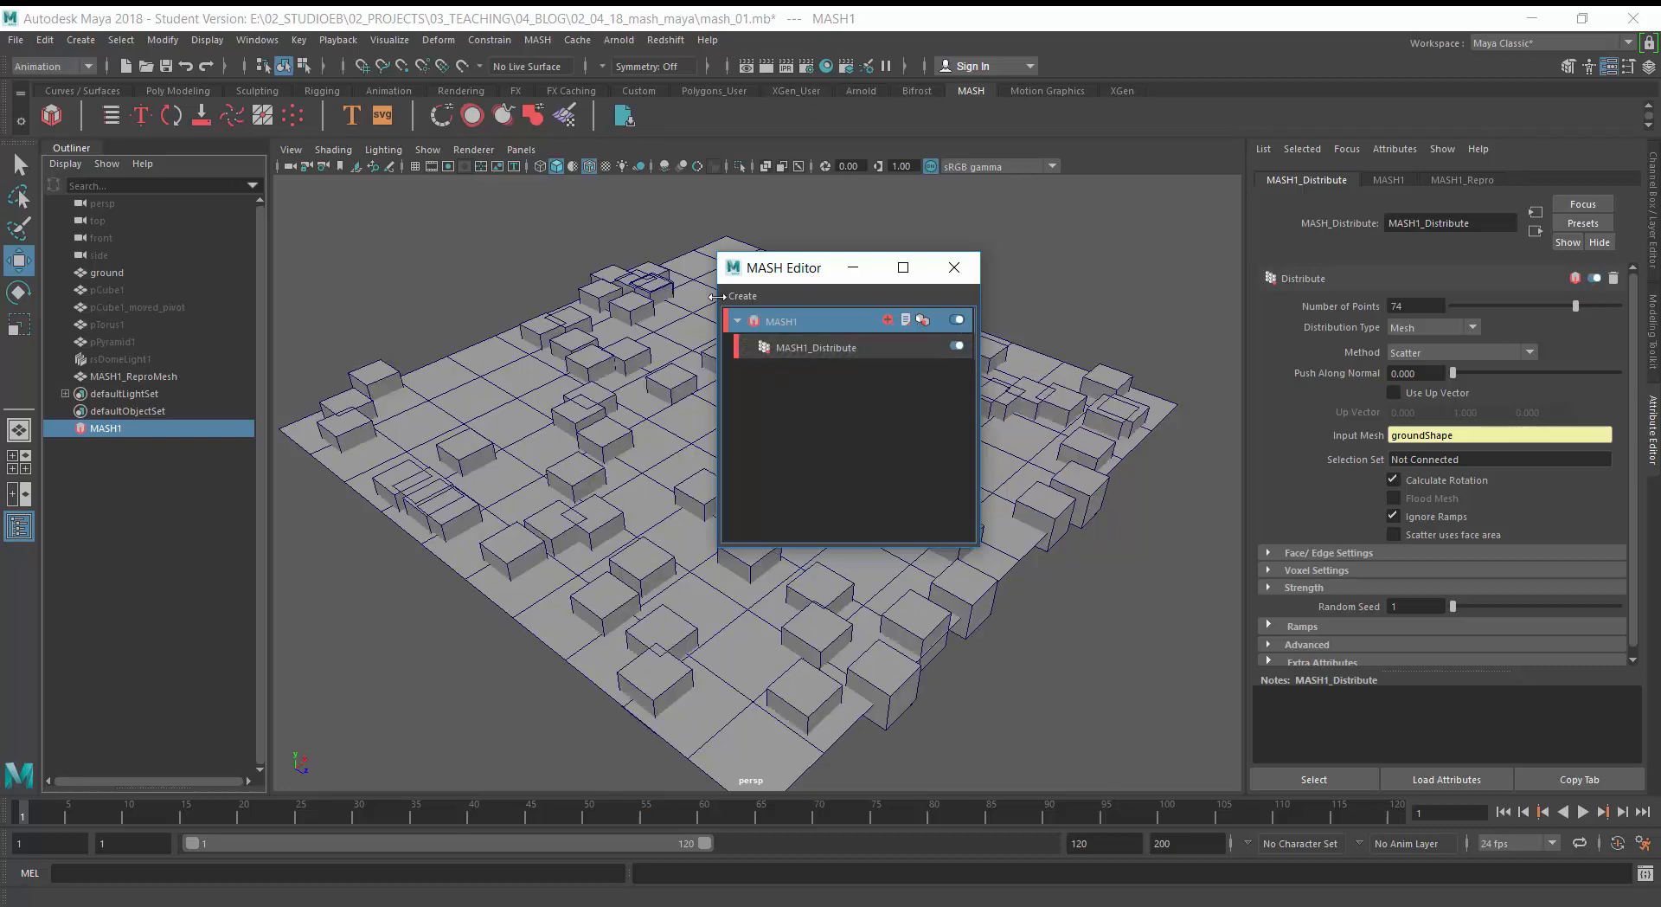
- Look over the label color, duplicate and delete options of the MASH1 network without applying any
drag(766, 266, 1052, 217)
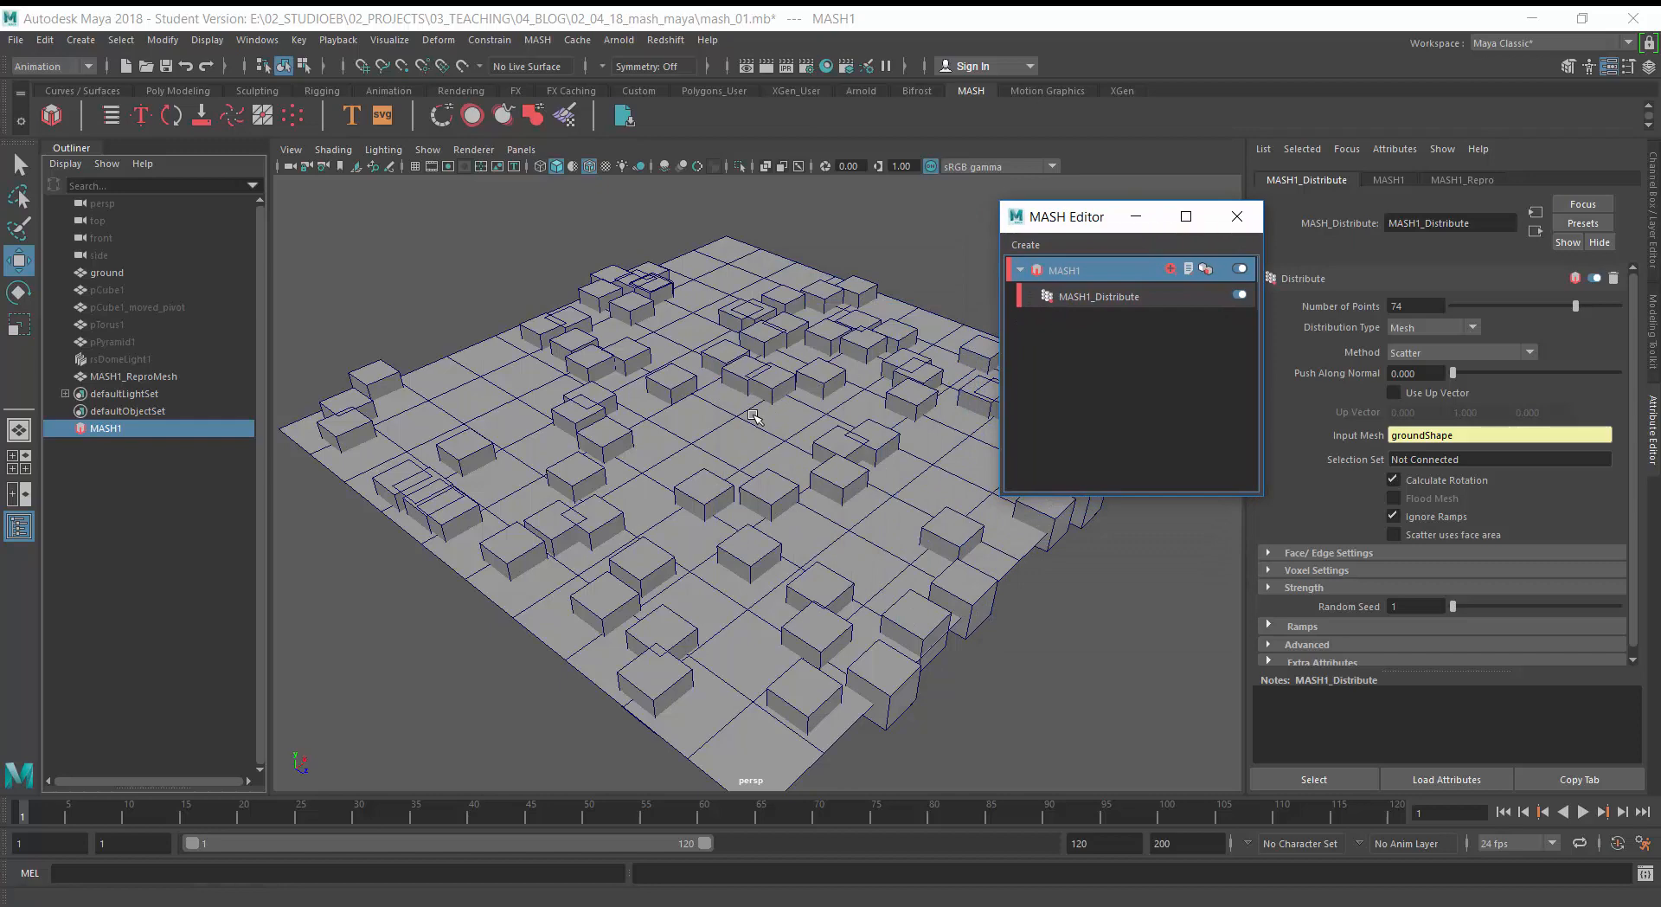
right_click(1093, 275)
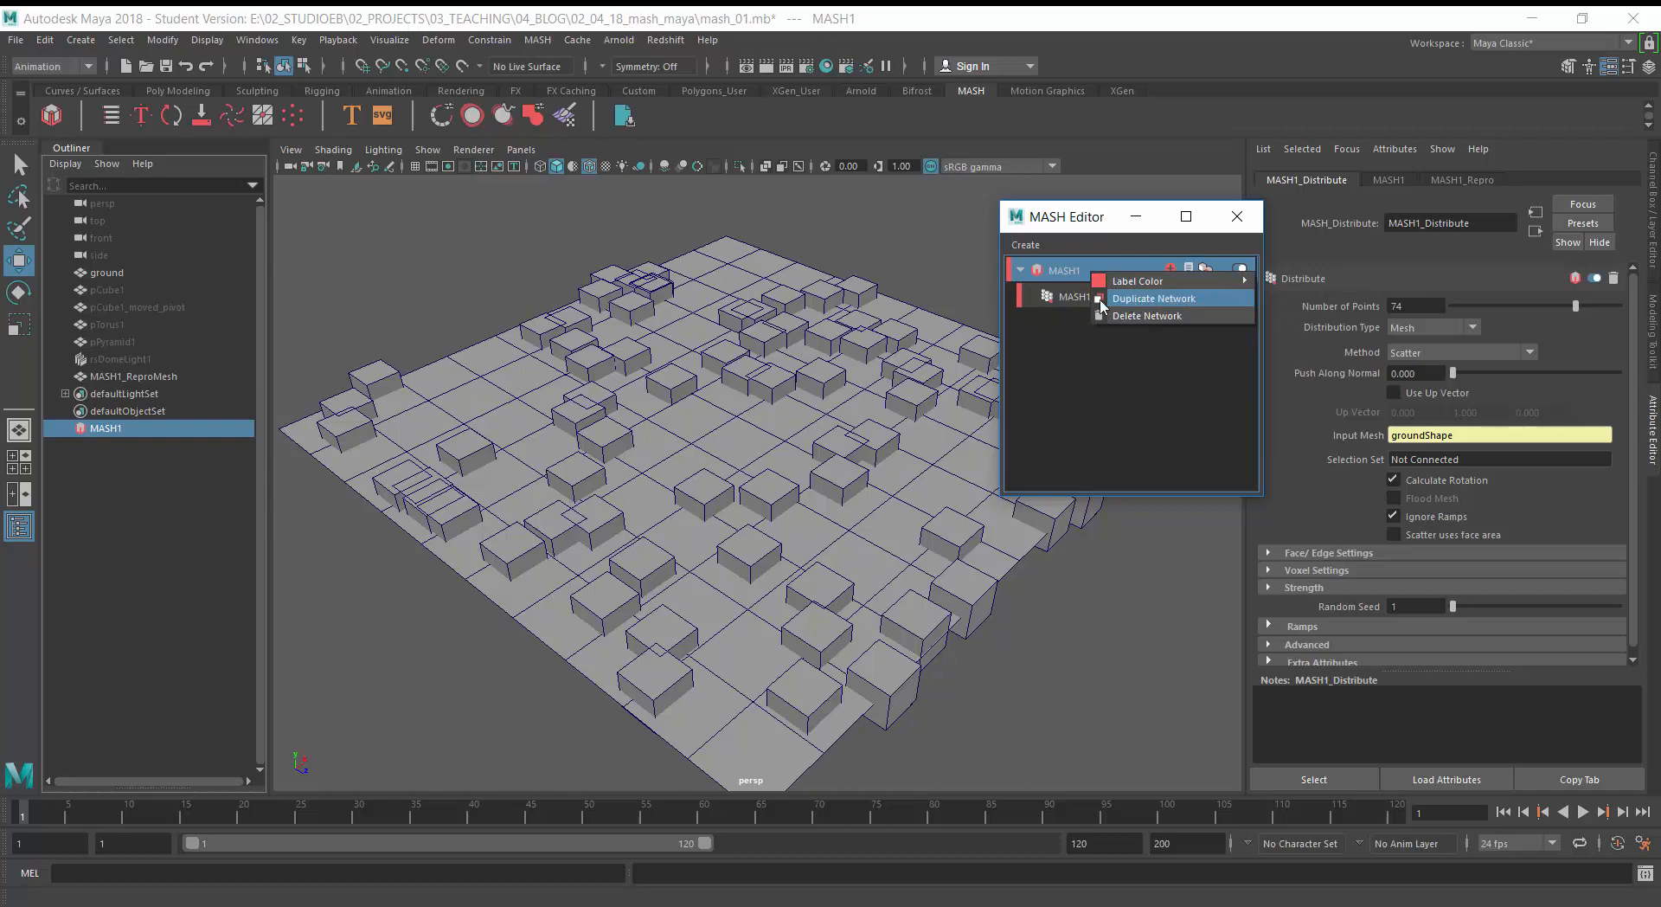
mouse_move(1137, 289)
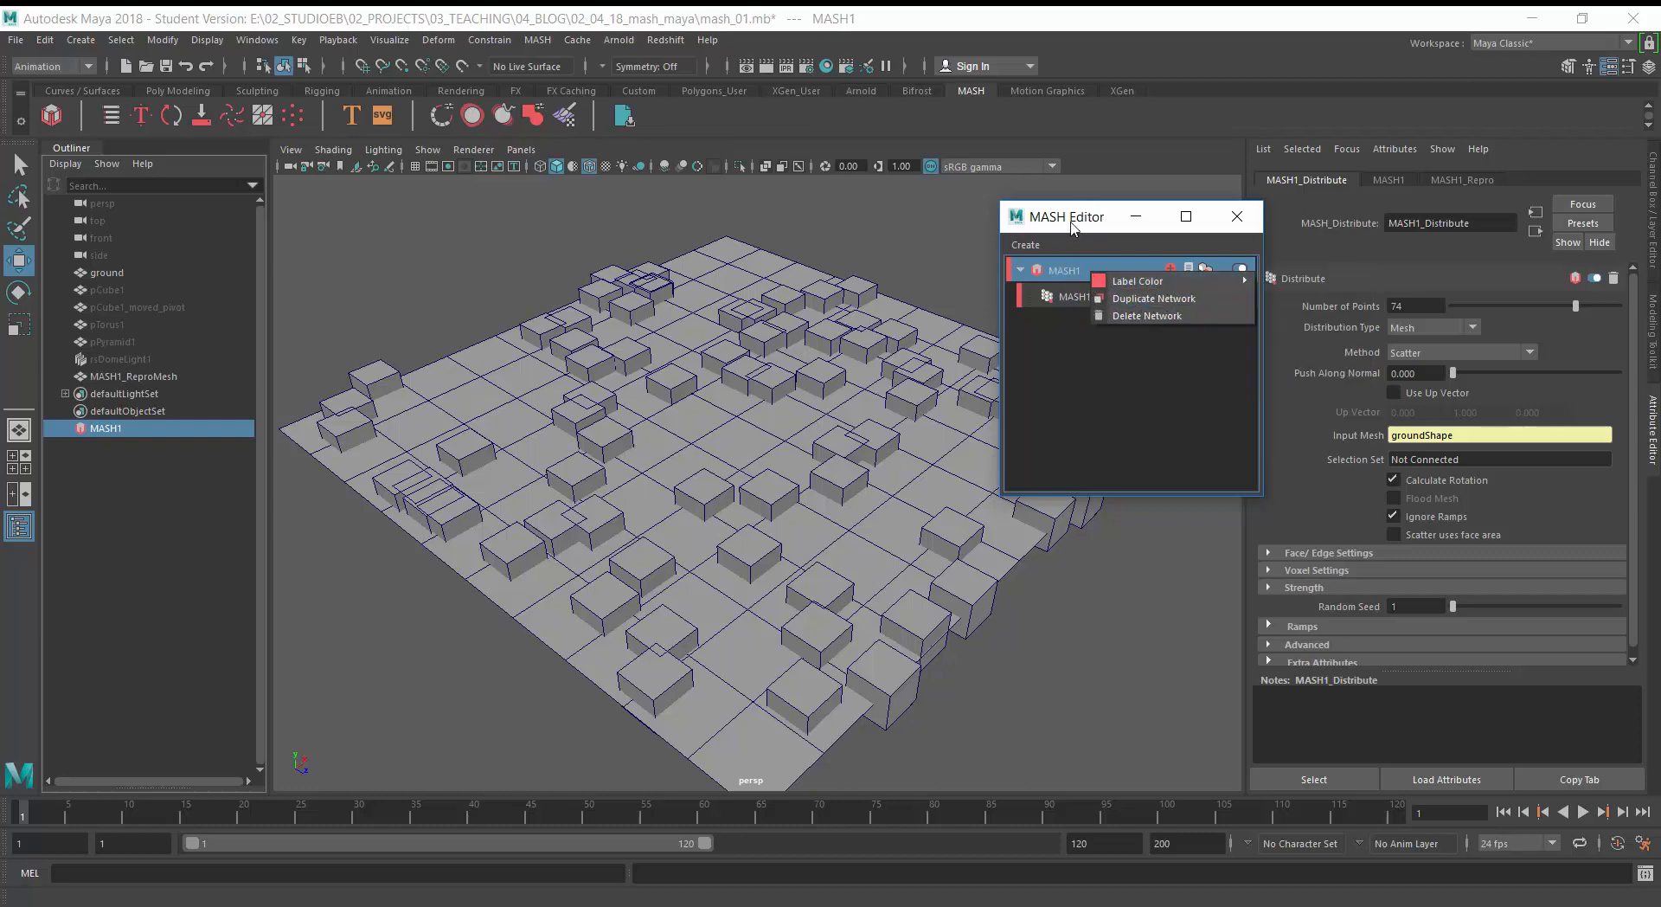
click(1072, 226)
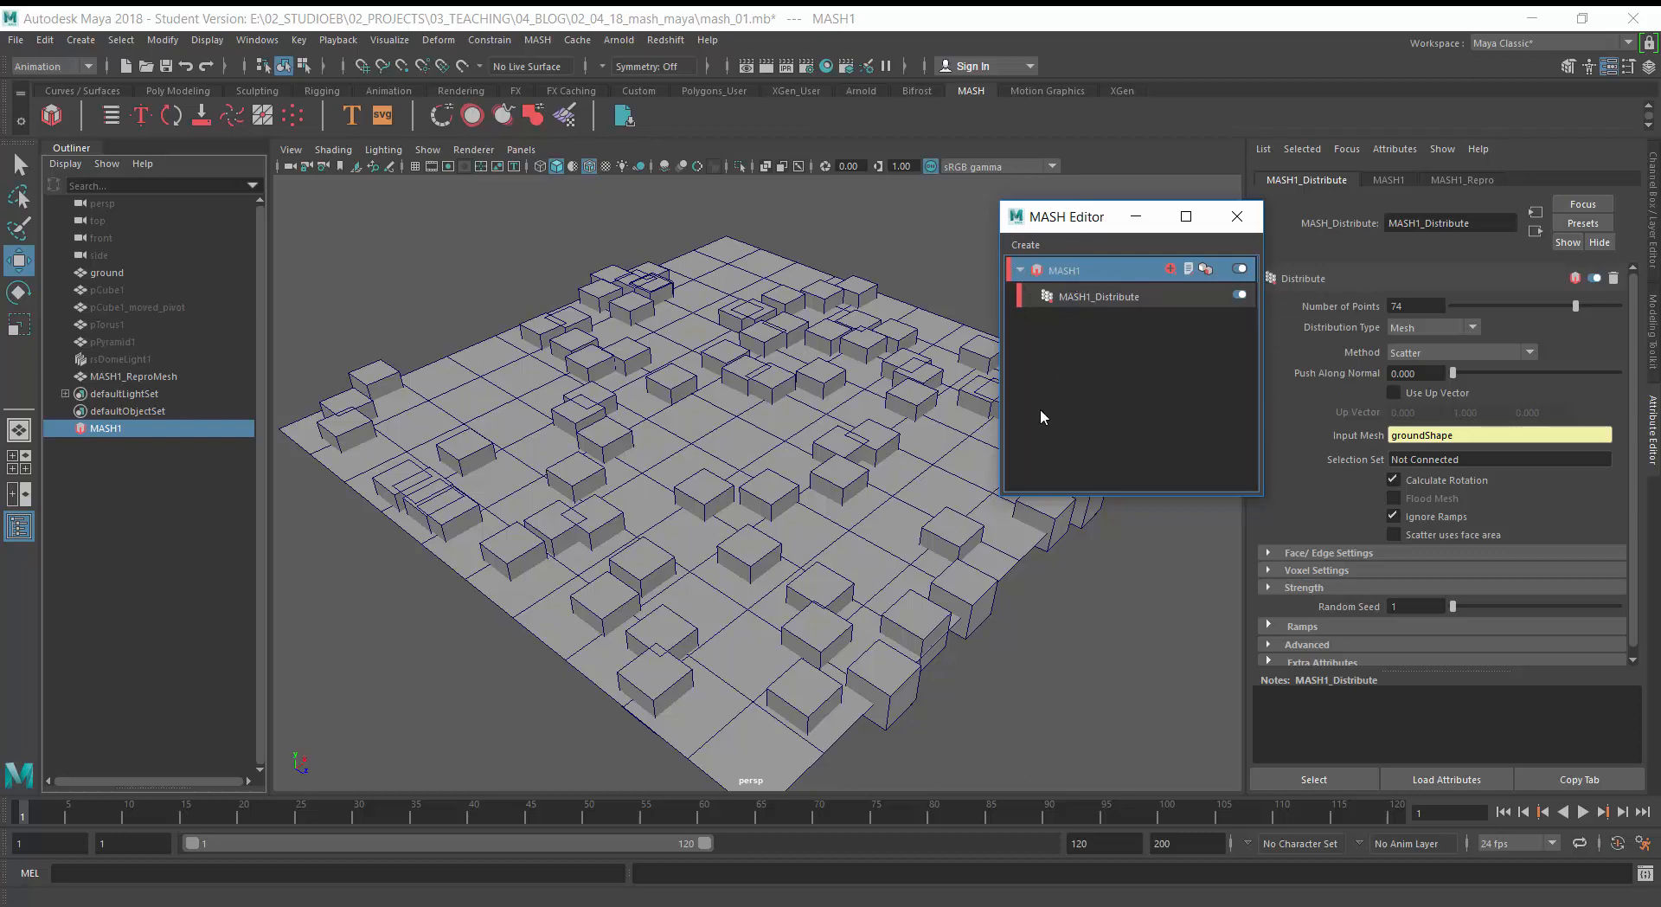
- Show the MASH1 waiter's Add Node list and move the MASH Editor clear of the scattered cubes
drag(1099, 227, 1009, 335)
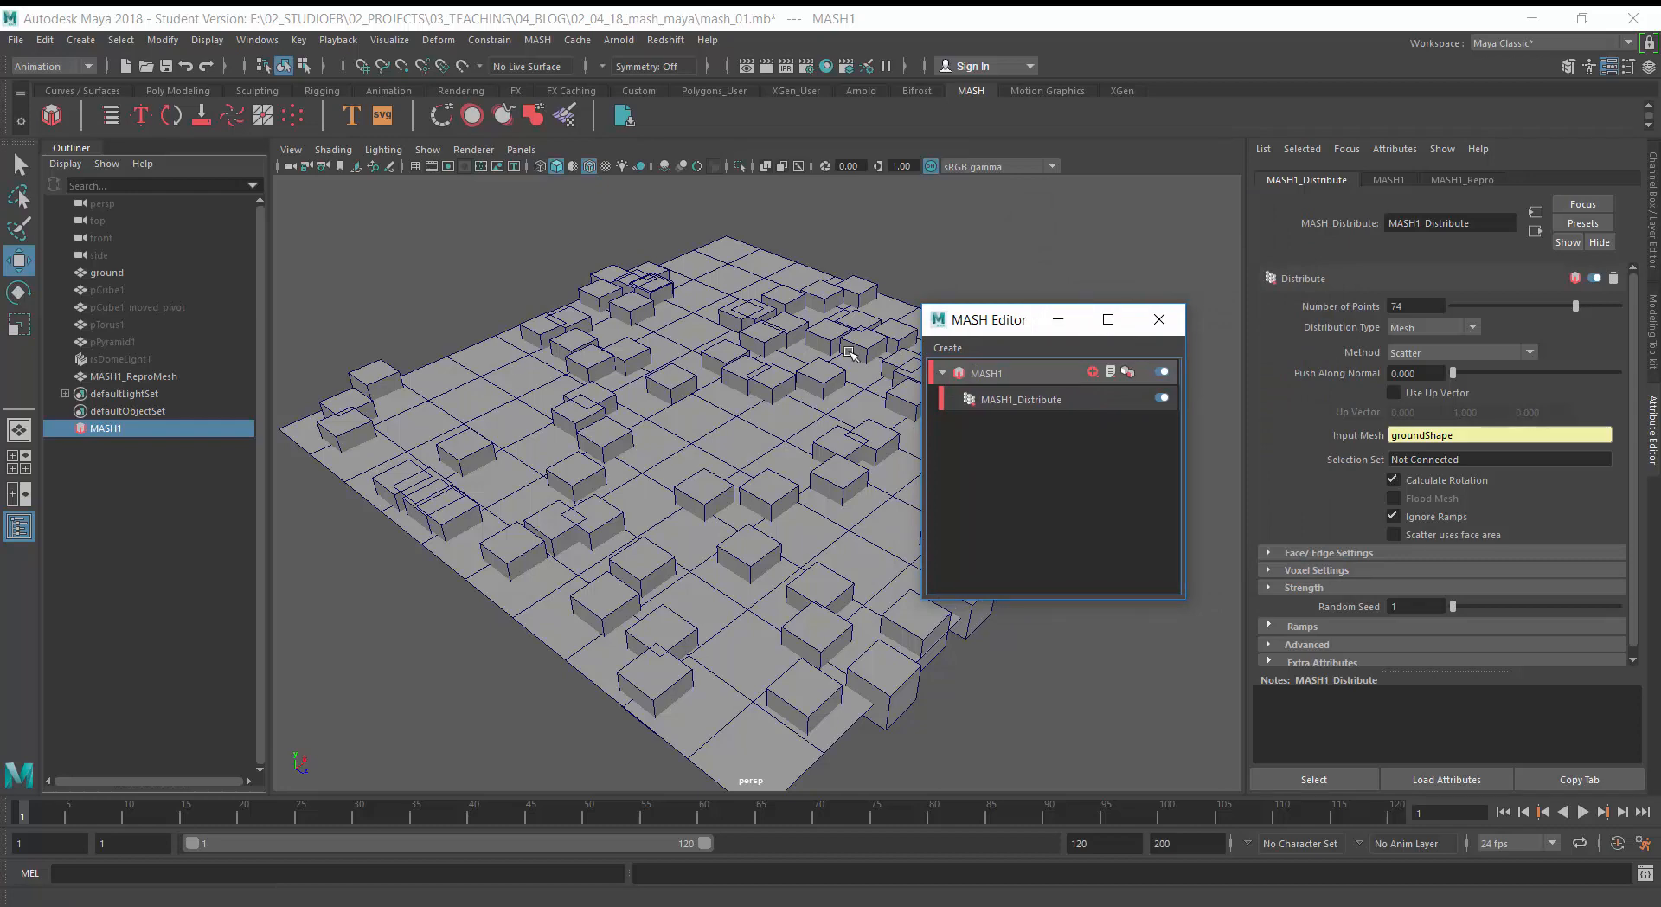
click(1388, 180)
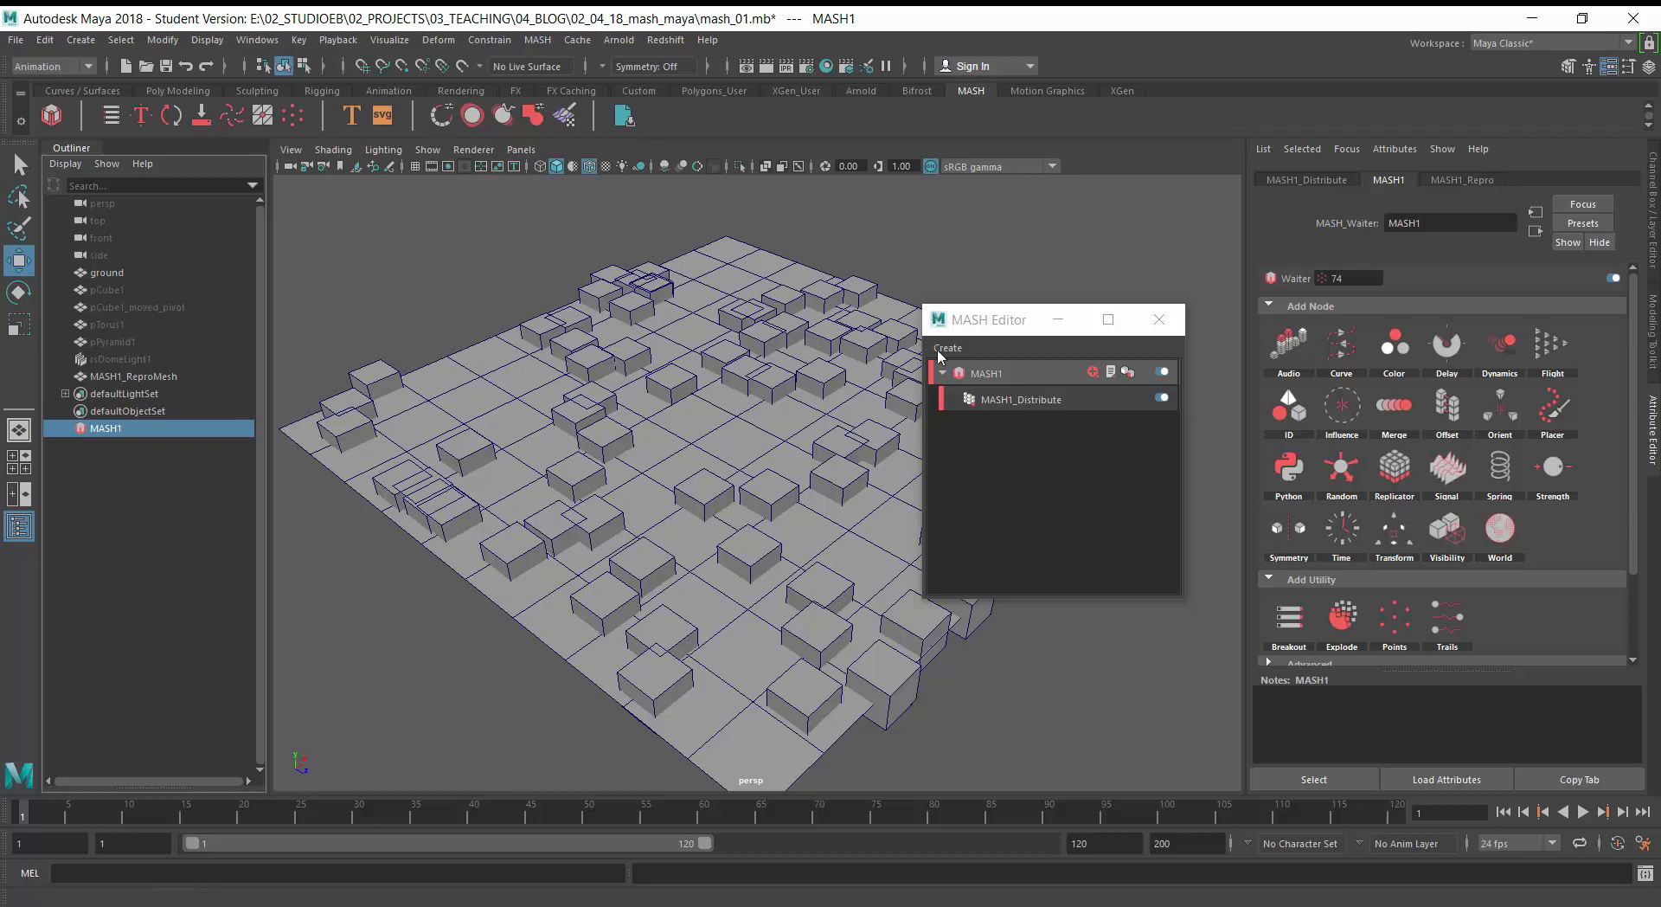
drag(994, 319, 1206, 538)
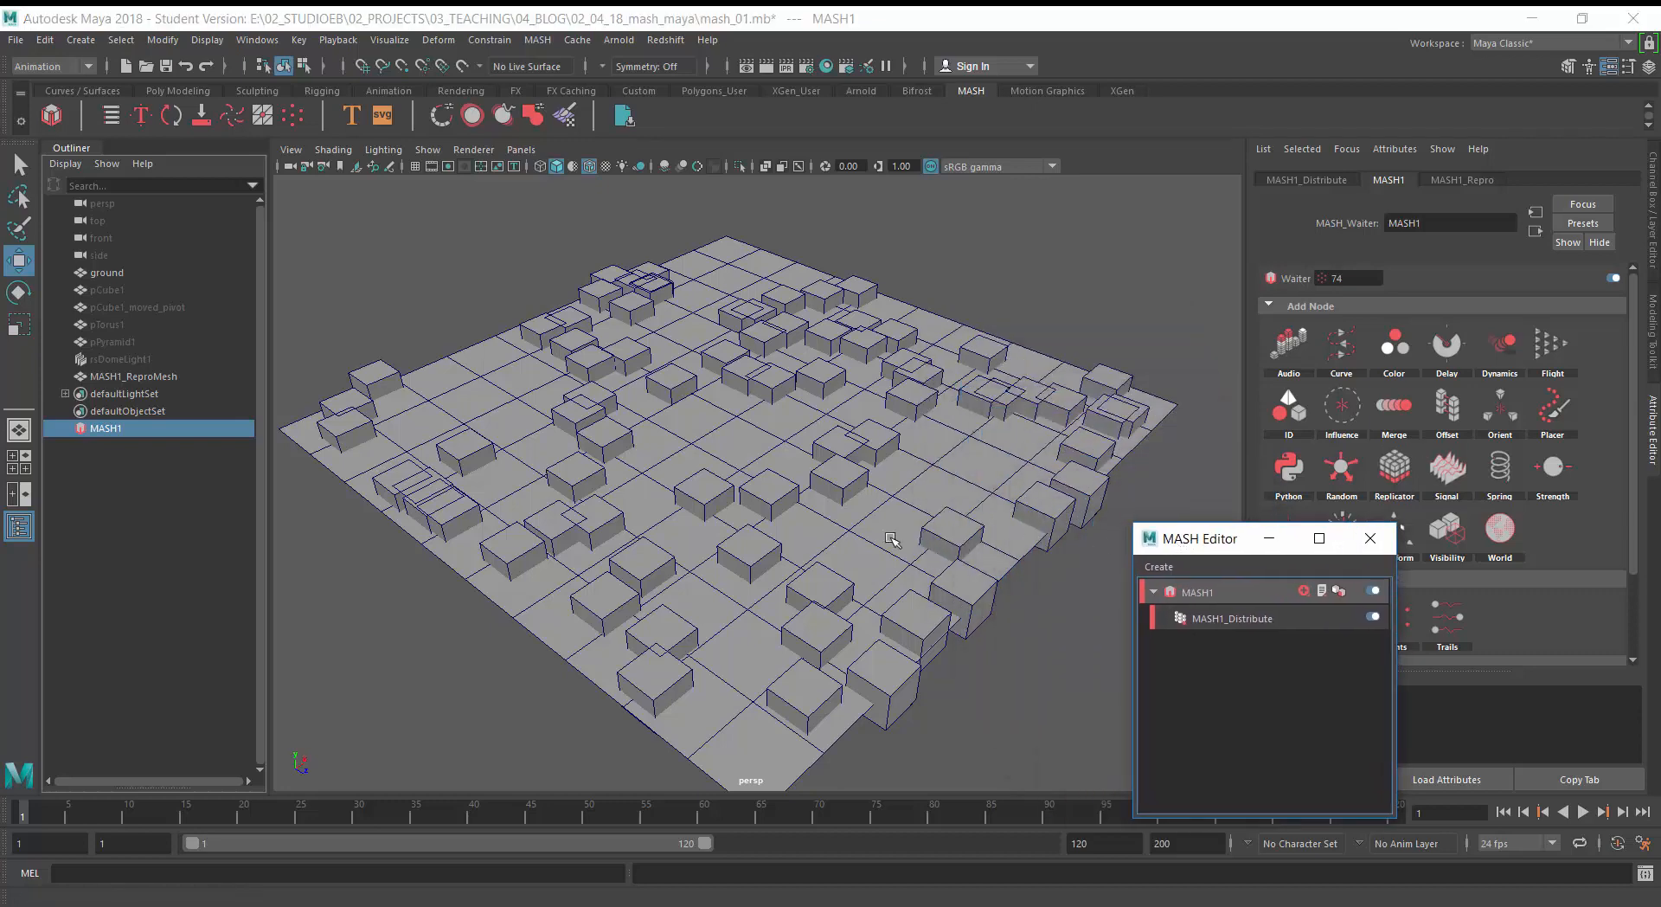
- Unhide the source cube pCube1 and move the MASH Editor clear of the scattered cubes
alt+drag(740, 619, 794, 624)
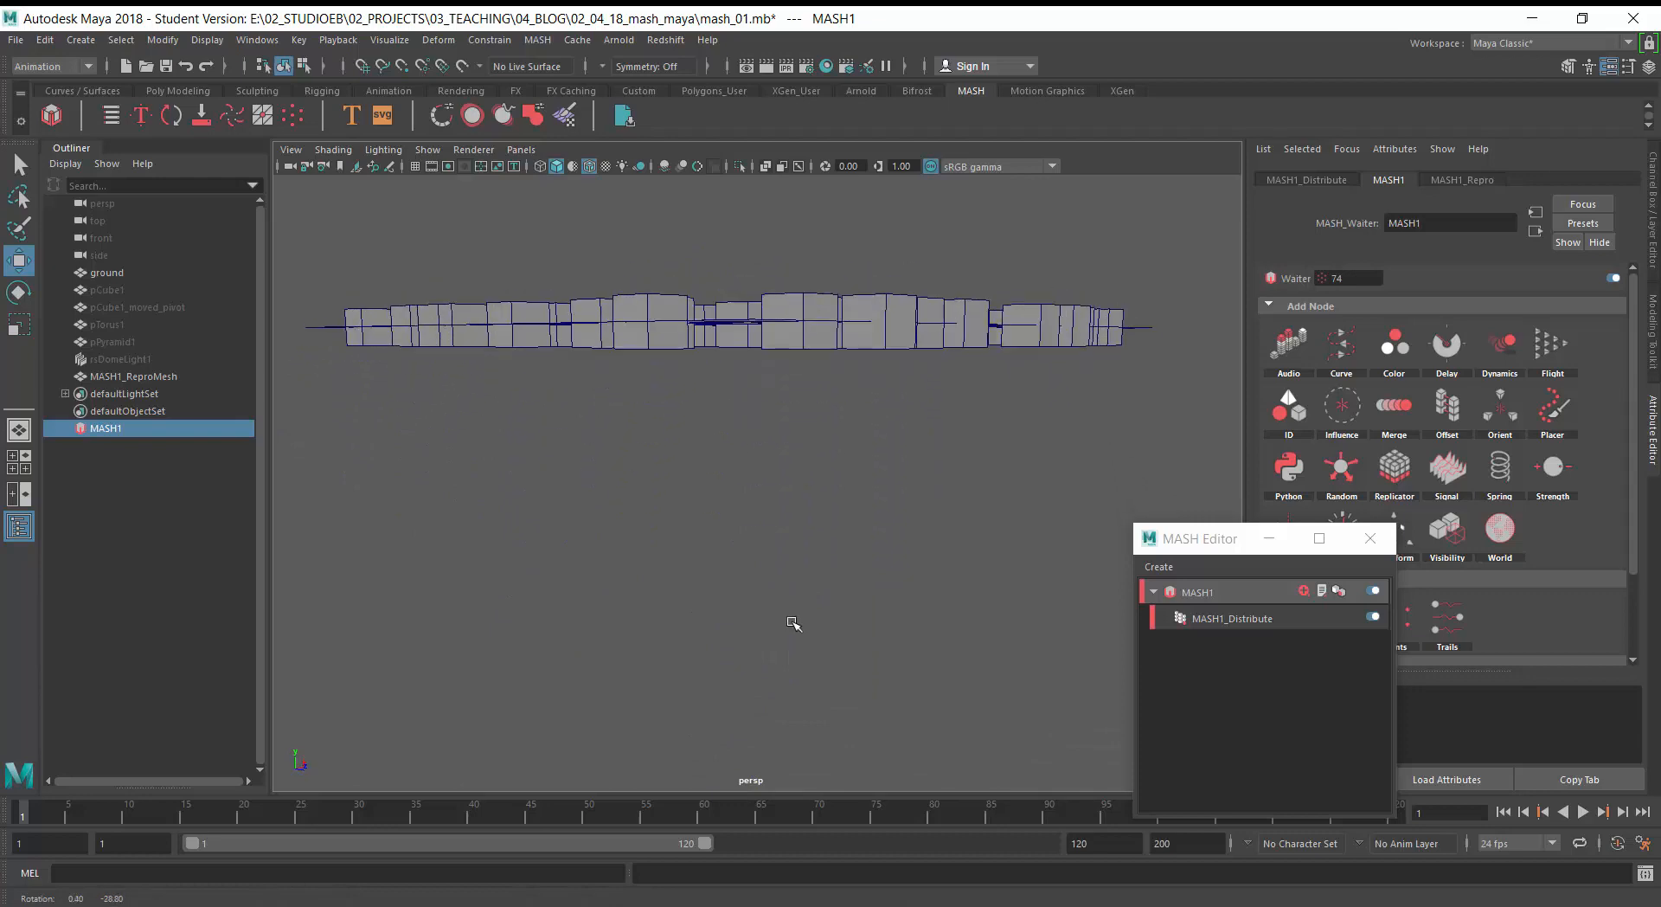
click(116, 291)
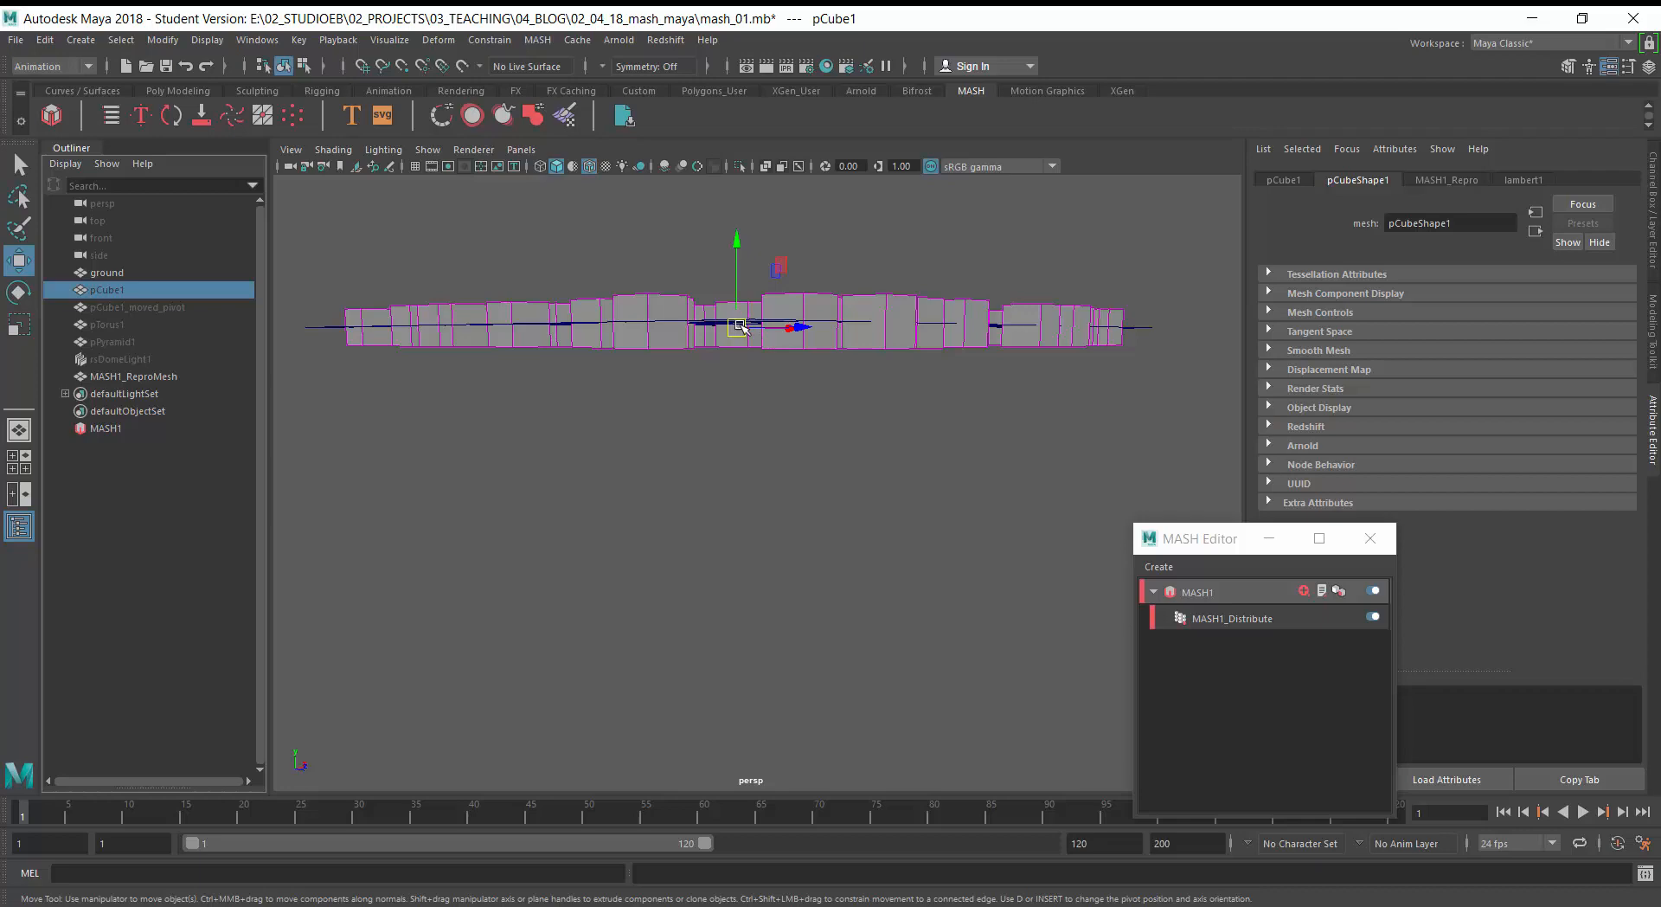
alt+drag(738, 327, 724, 509)
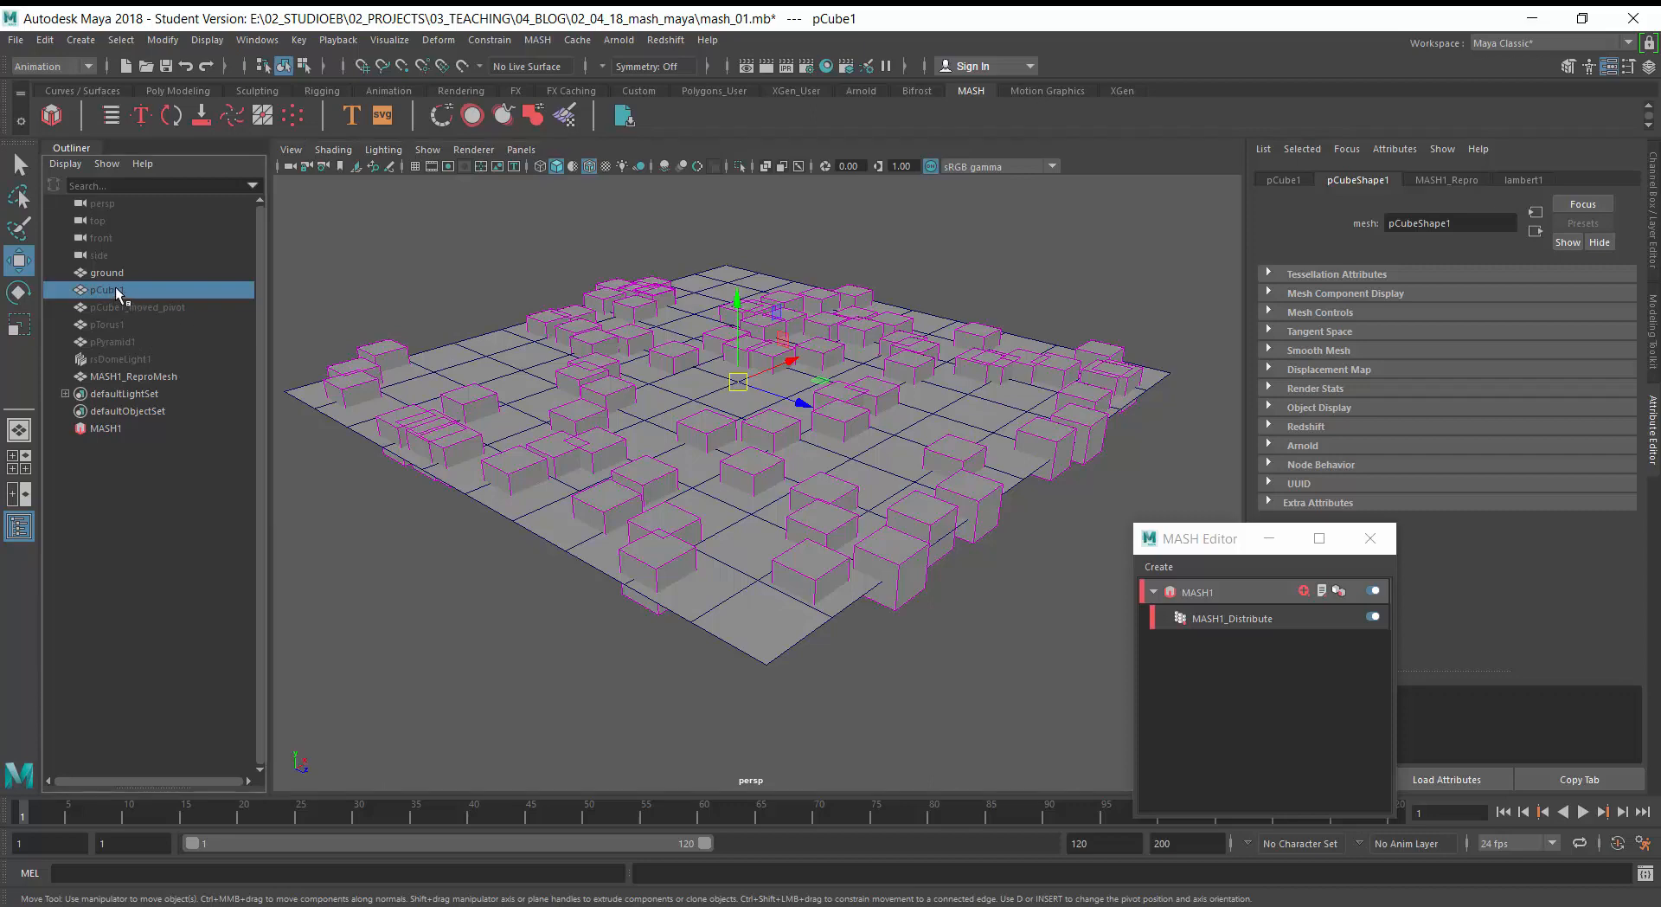
key(shift+h)
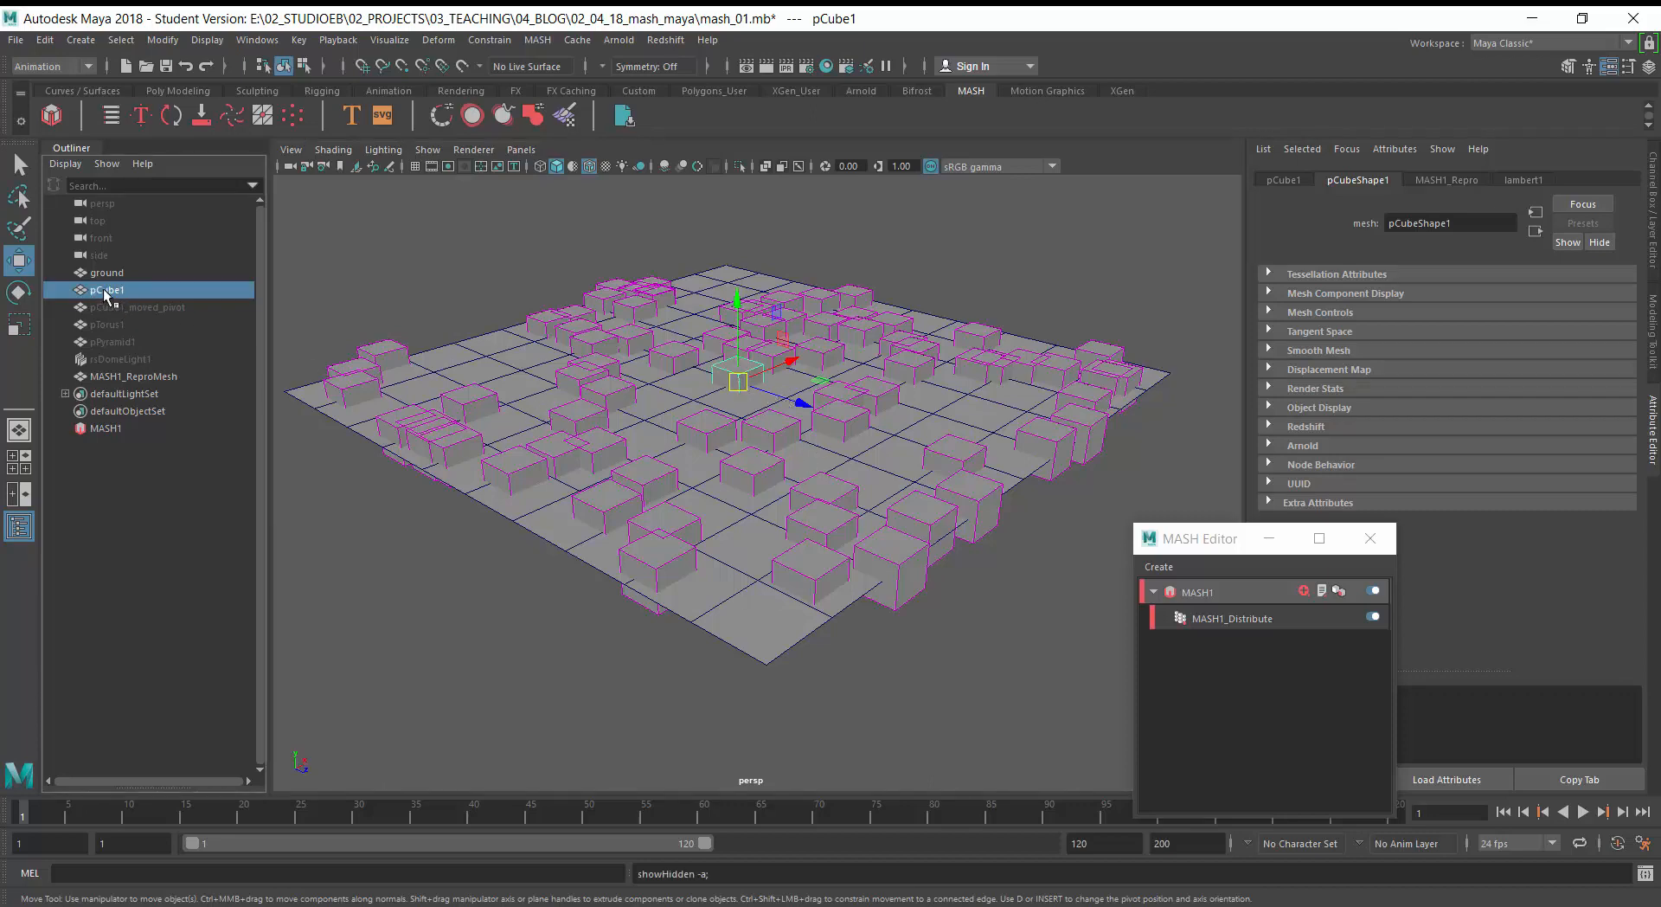
drag(1213, 543, 1291, 229)
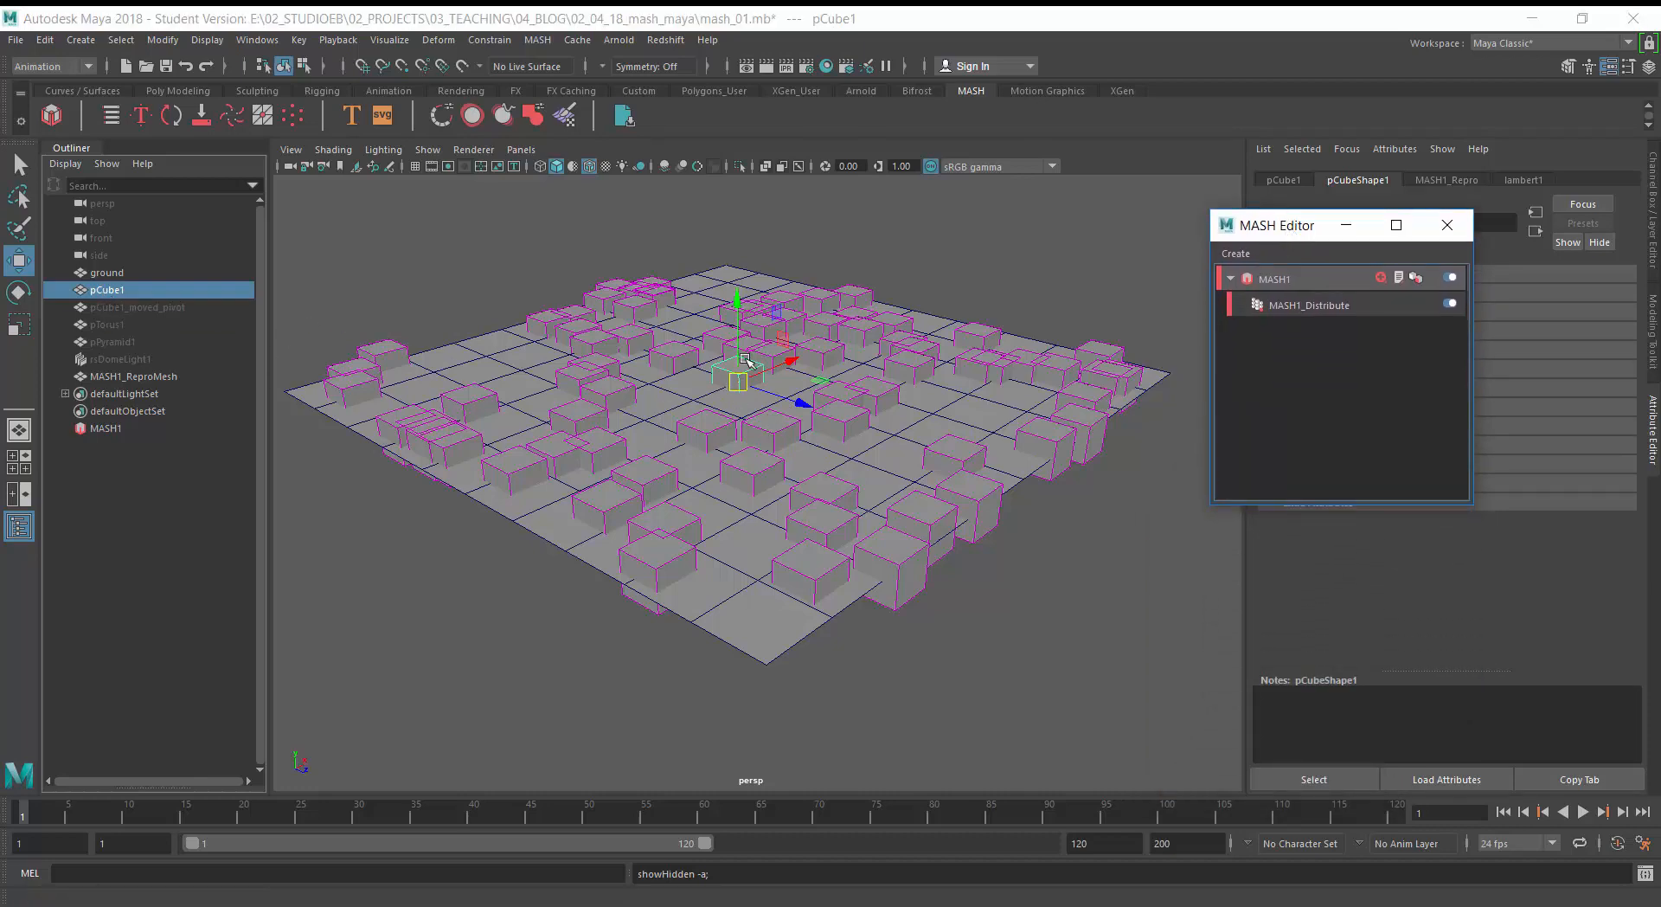
- Scale pCube1 uniformly by a factor of about 1.11 and lower its pivot to below the cube
click(19, 324)
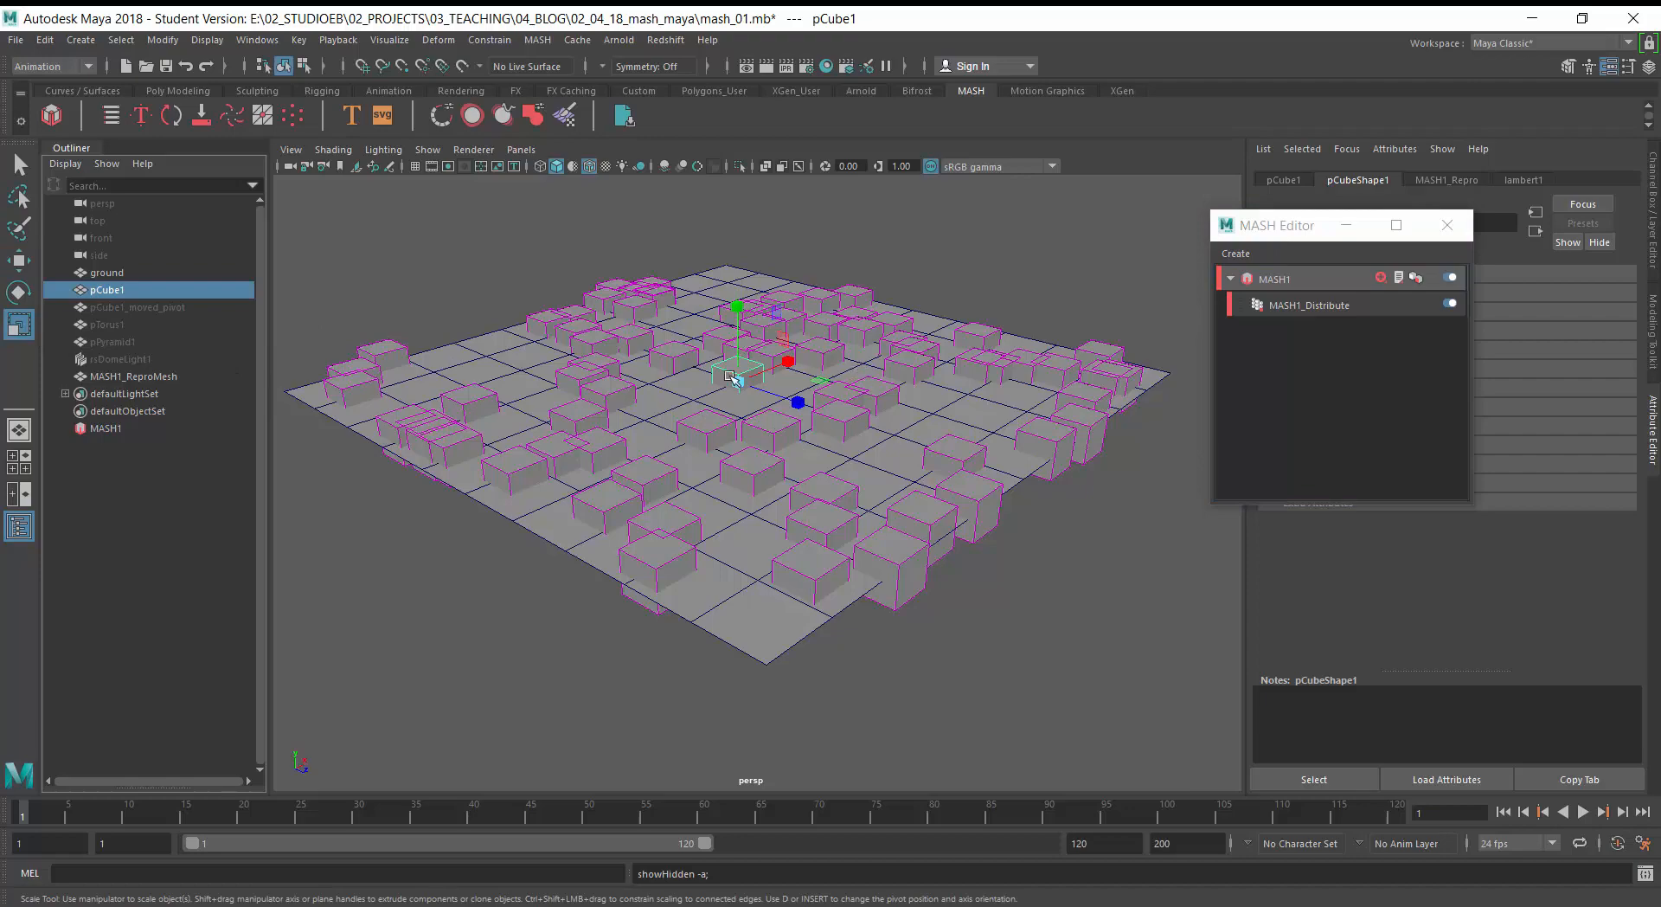
mouse_move(731, 378)
mouse_down()
mouse_move(781, 391)
mouse_move(718, 374)
mouse_move(736, 379)
mouse_up()
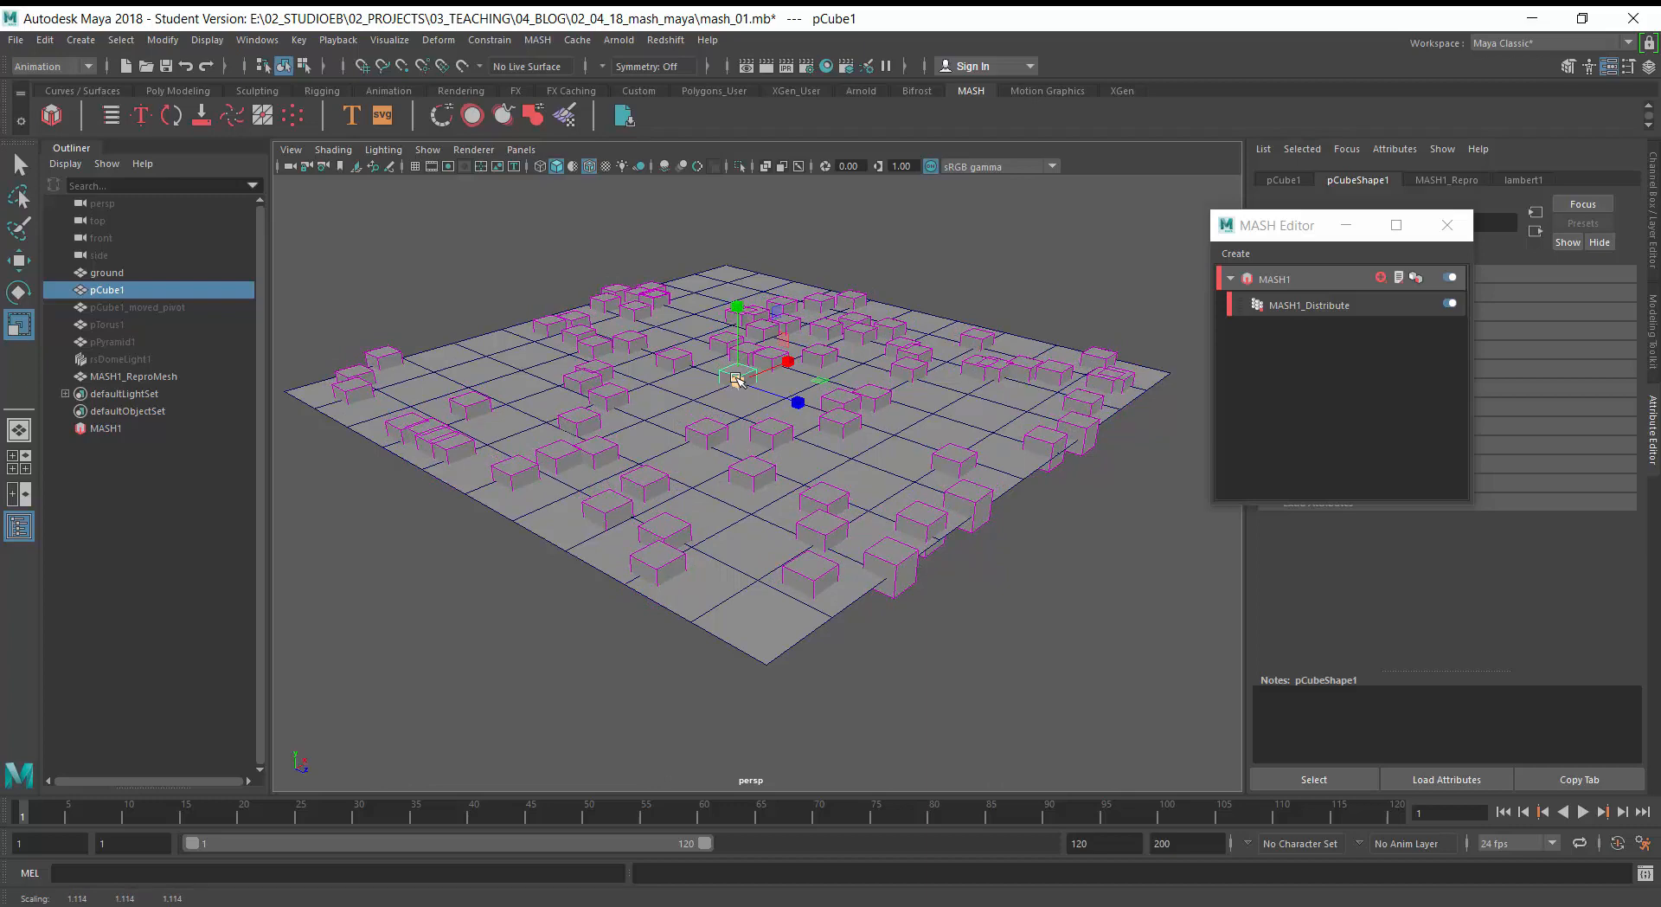
key(d)
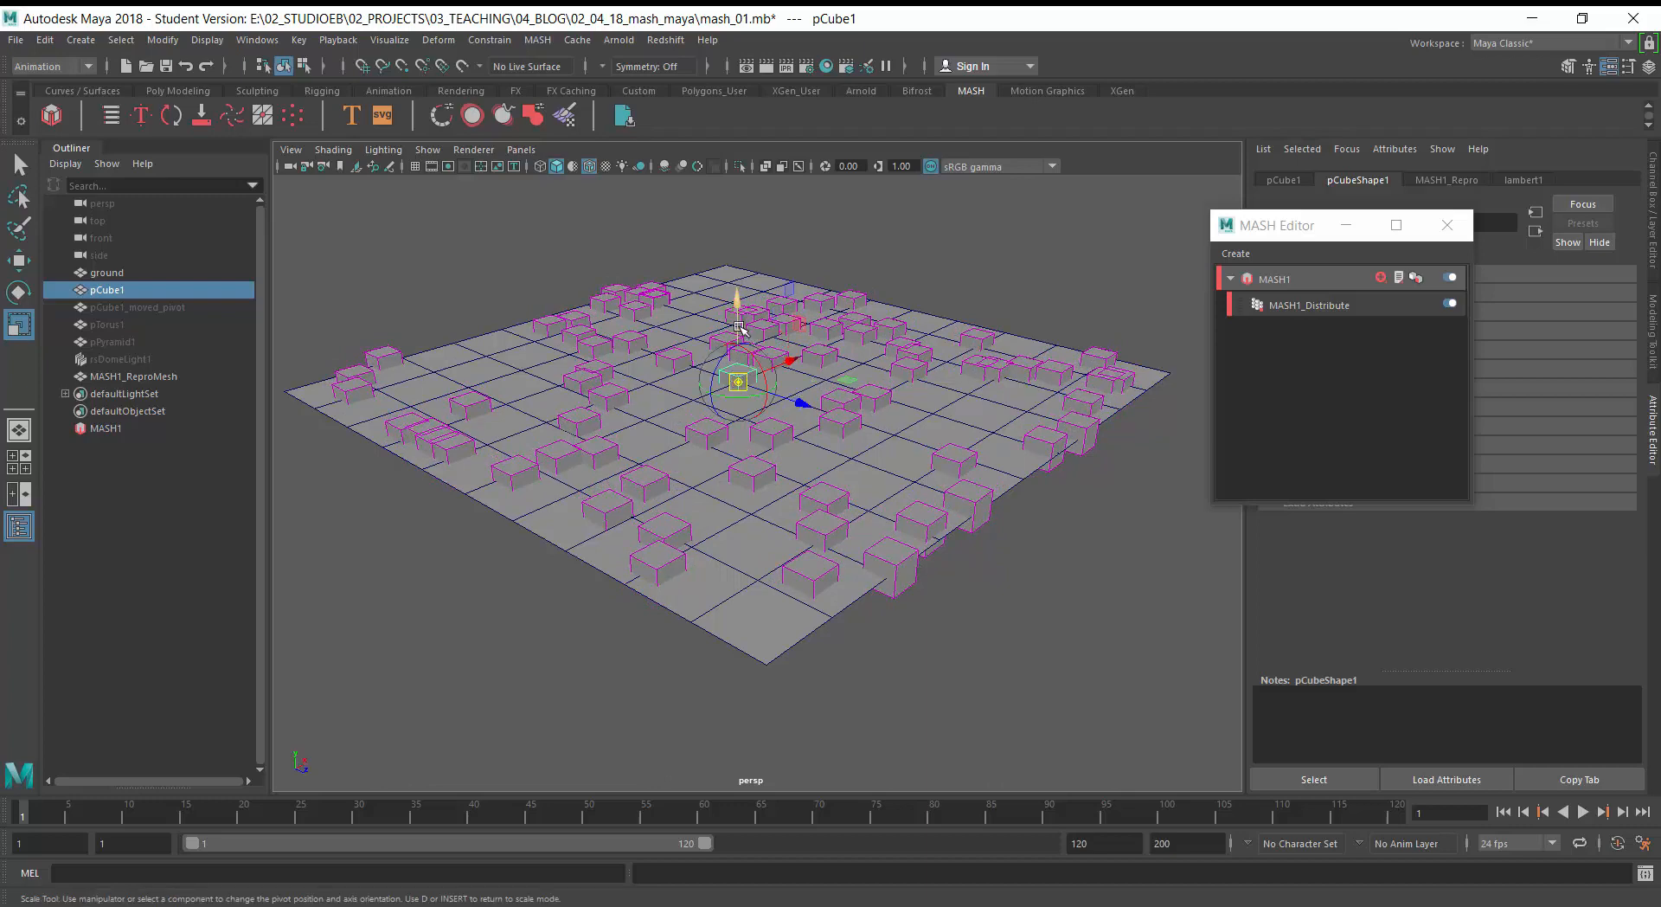
drag(737, 321, 737, 337)
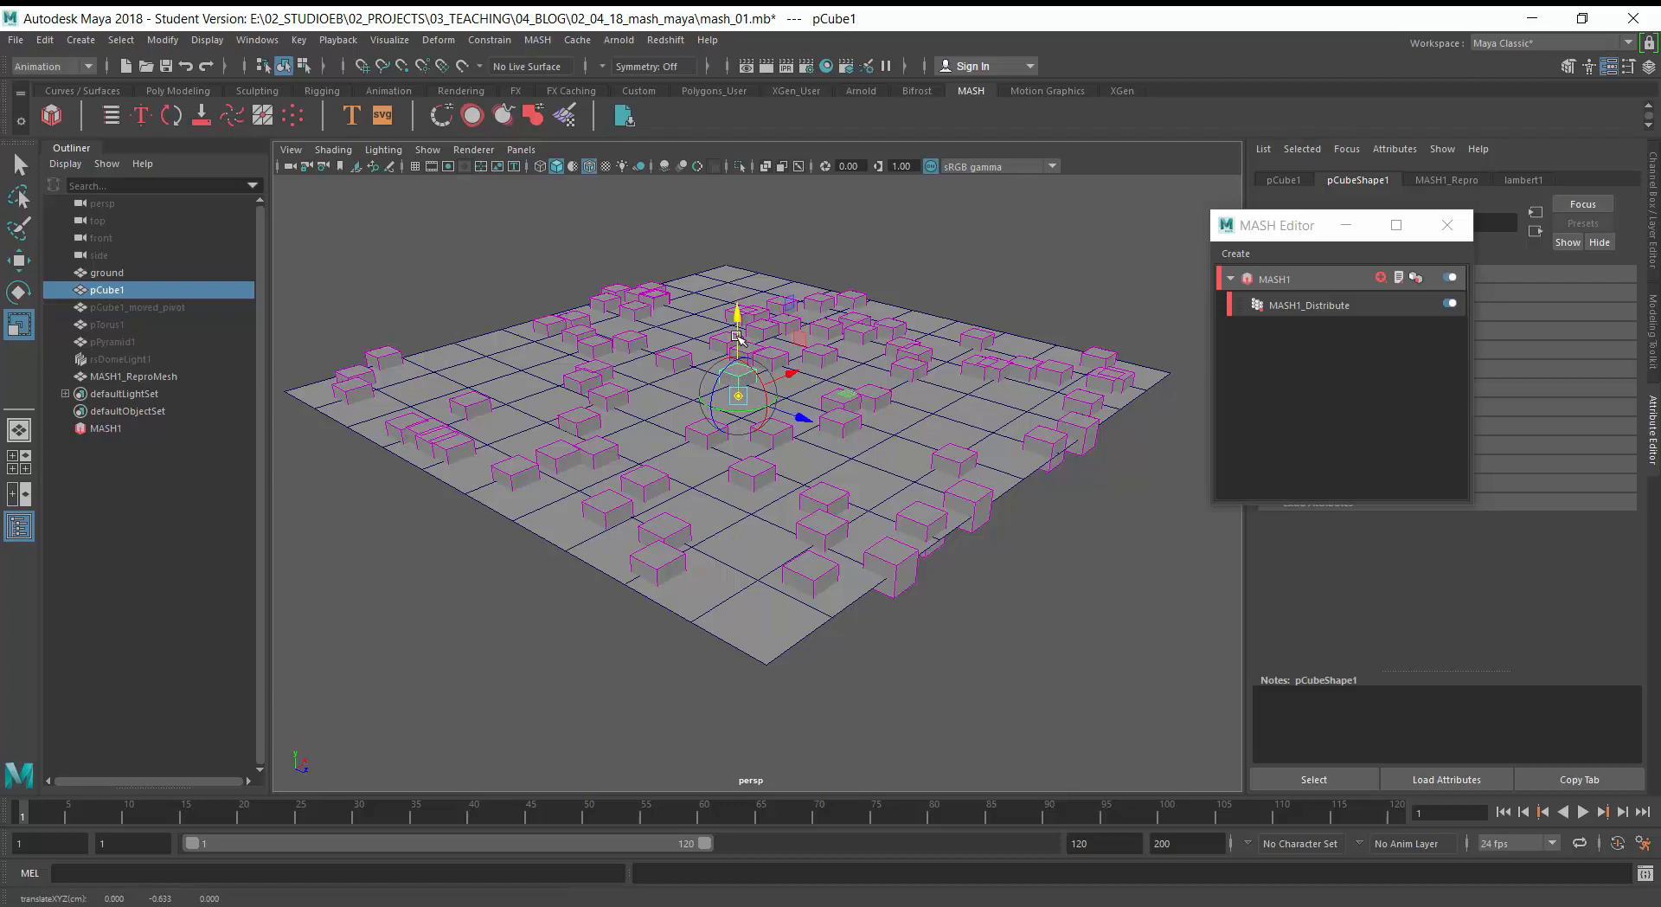
key(d)
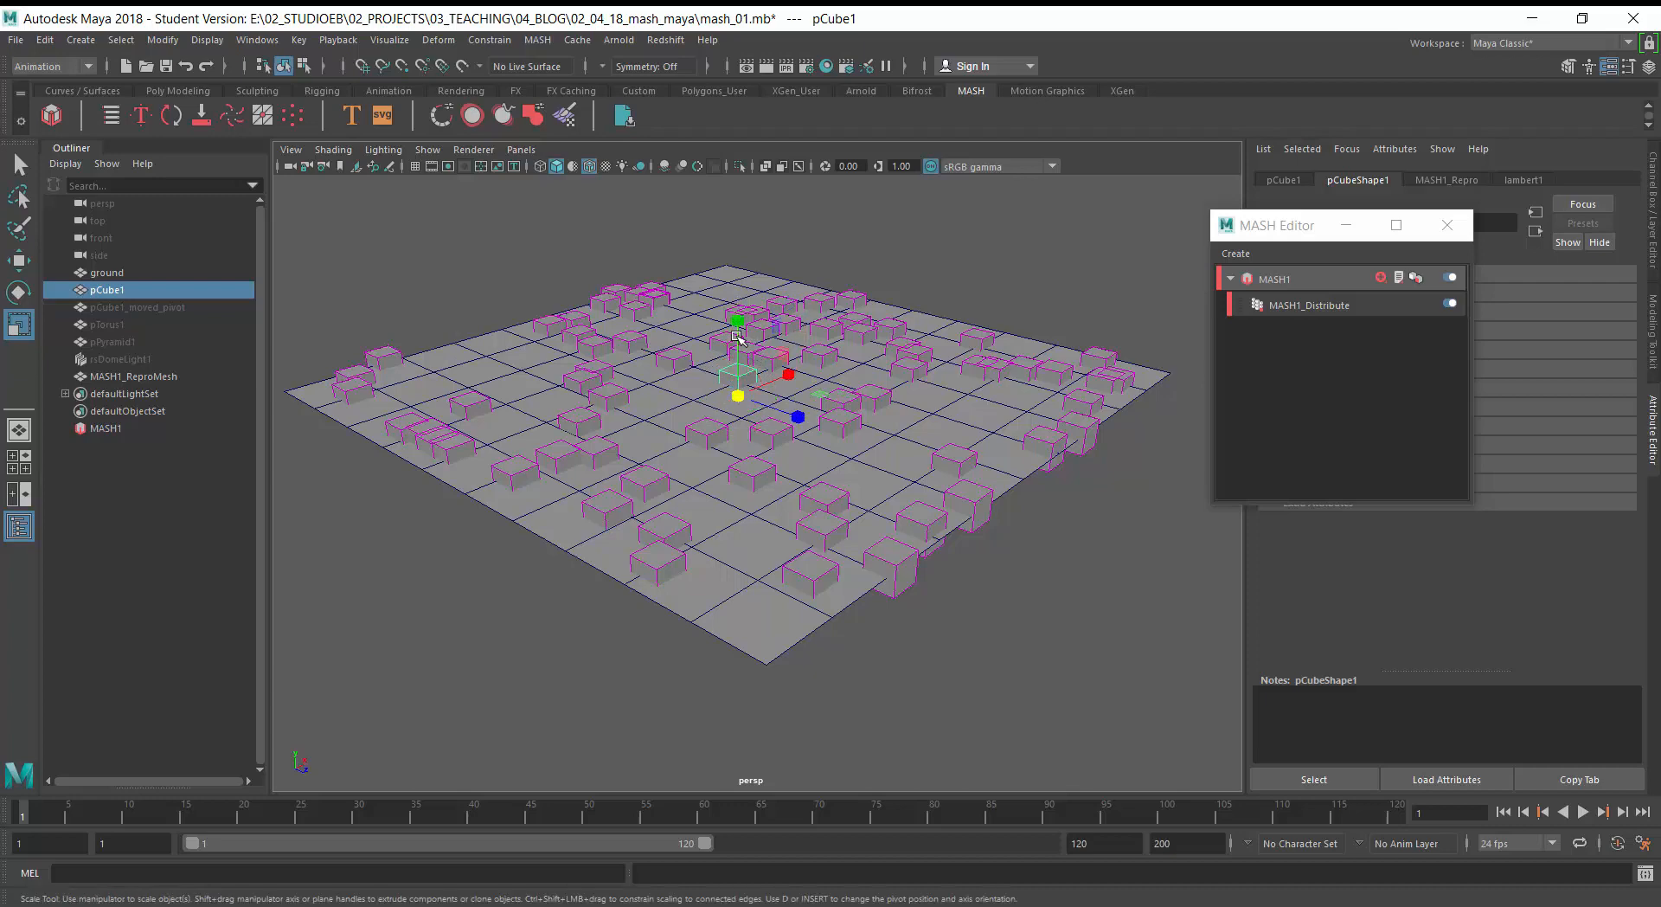
- Raise pCube1's pivot slightly so it lines up with the cube's bottom face
alt+drag(742, 510, 758, 474)
alt+right_drag(758, 474, 787, 410)
alt+drag(788, 410, 812, 406)
key(d)
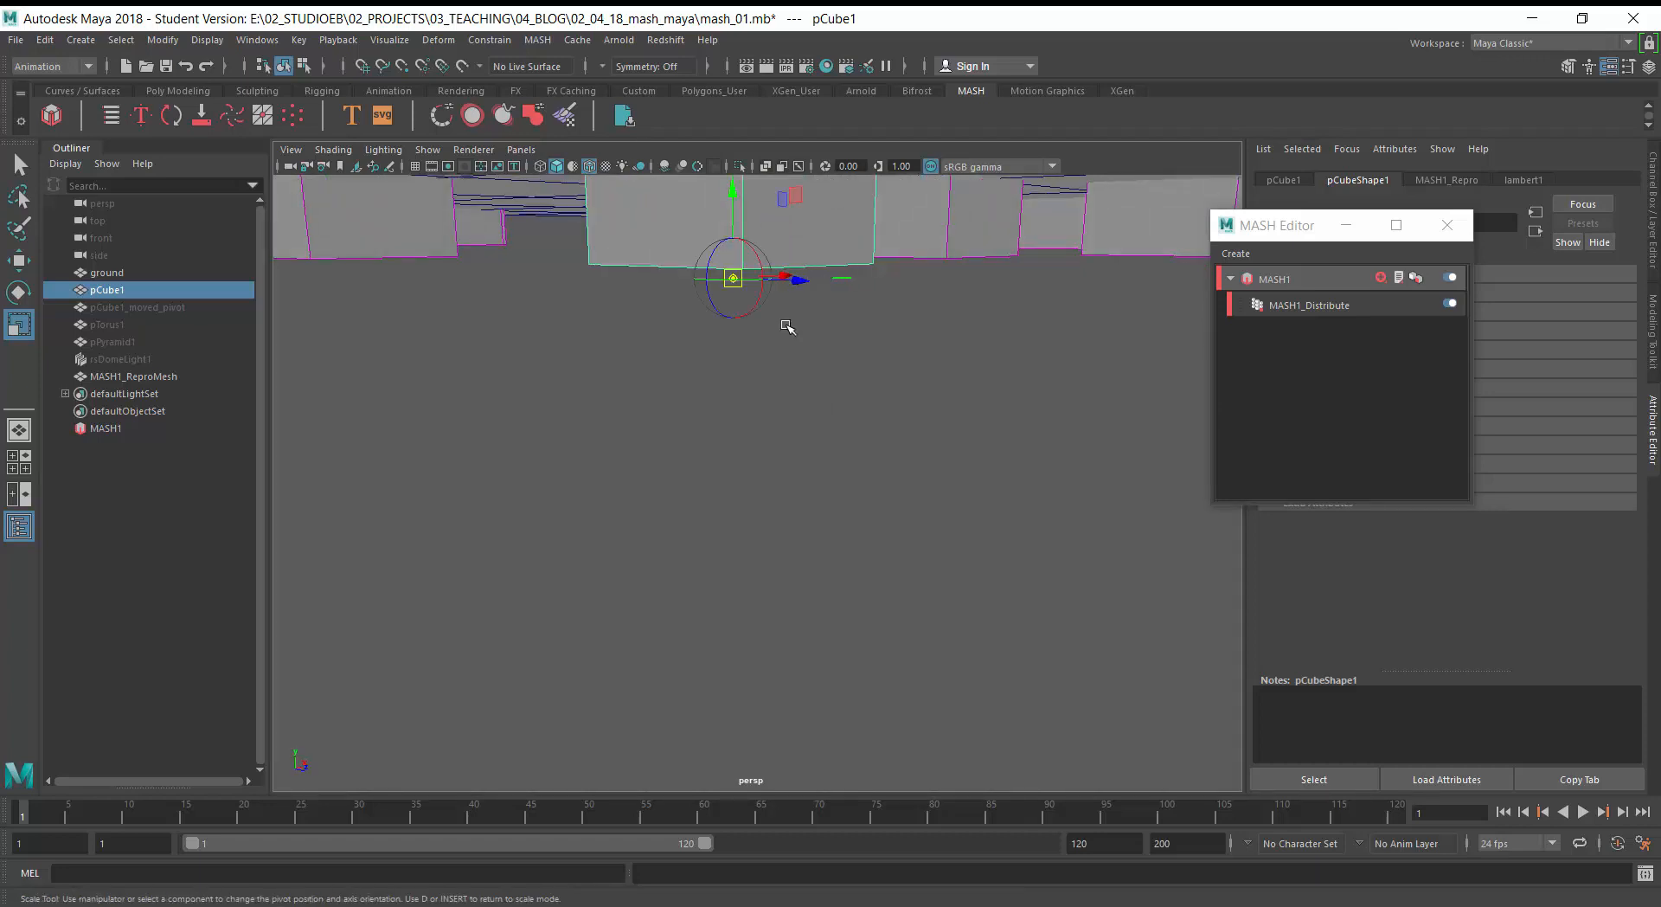
drag(733, 217, 733, 206)
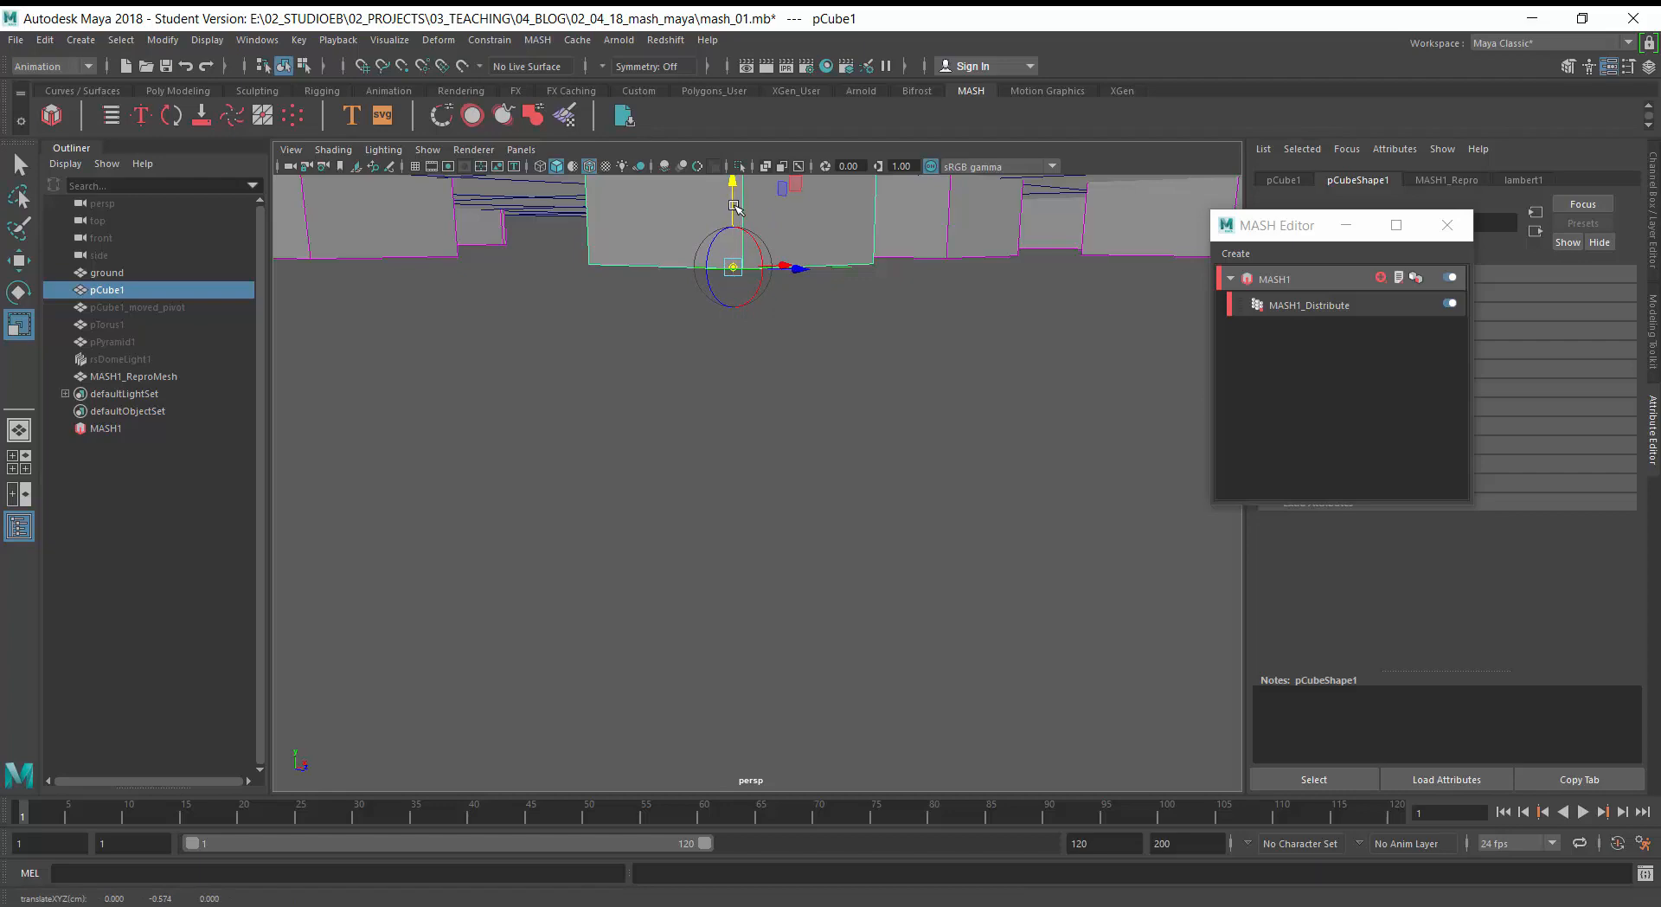
key(d)
key(f)
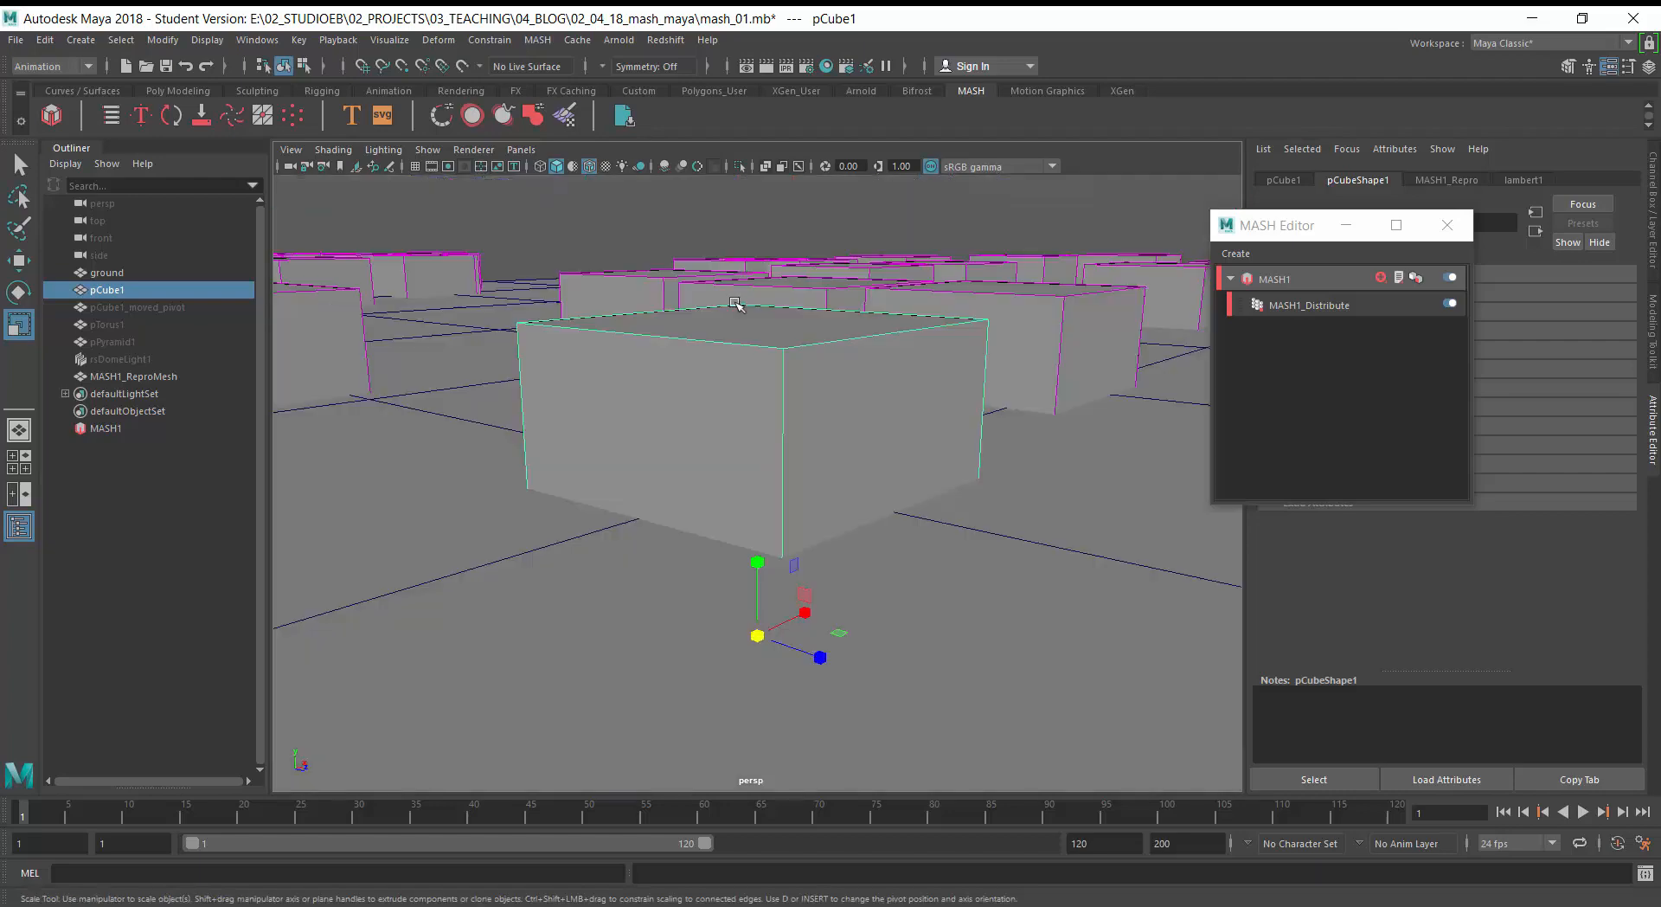
- Bake pCube1's pivot and check from several angles how the scattered cubes sit on the ground mesh
scroll(744, 308, down, 6)
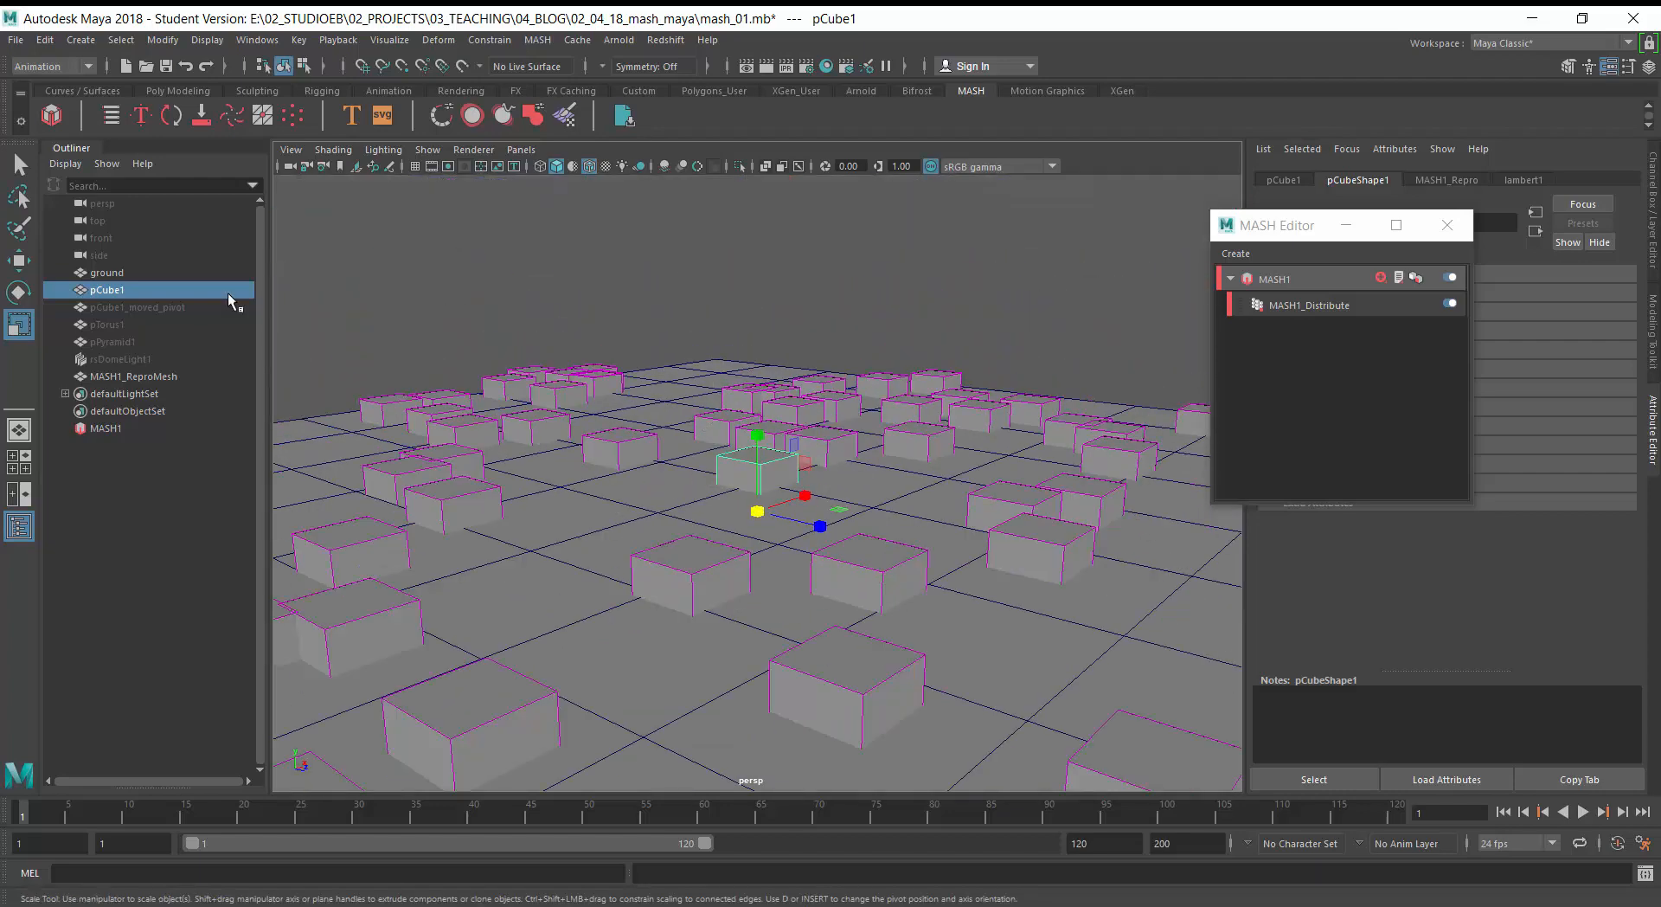
click(19, 164)
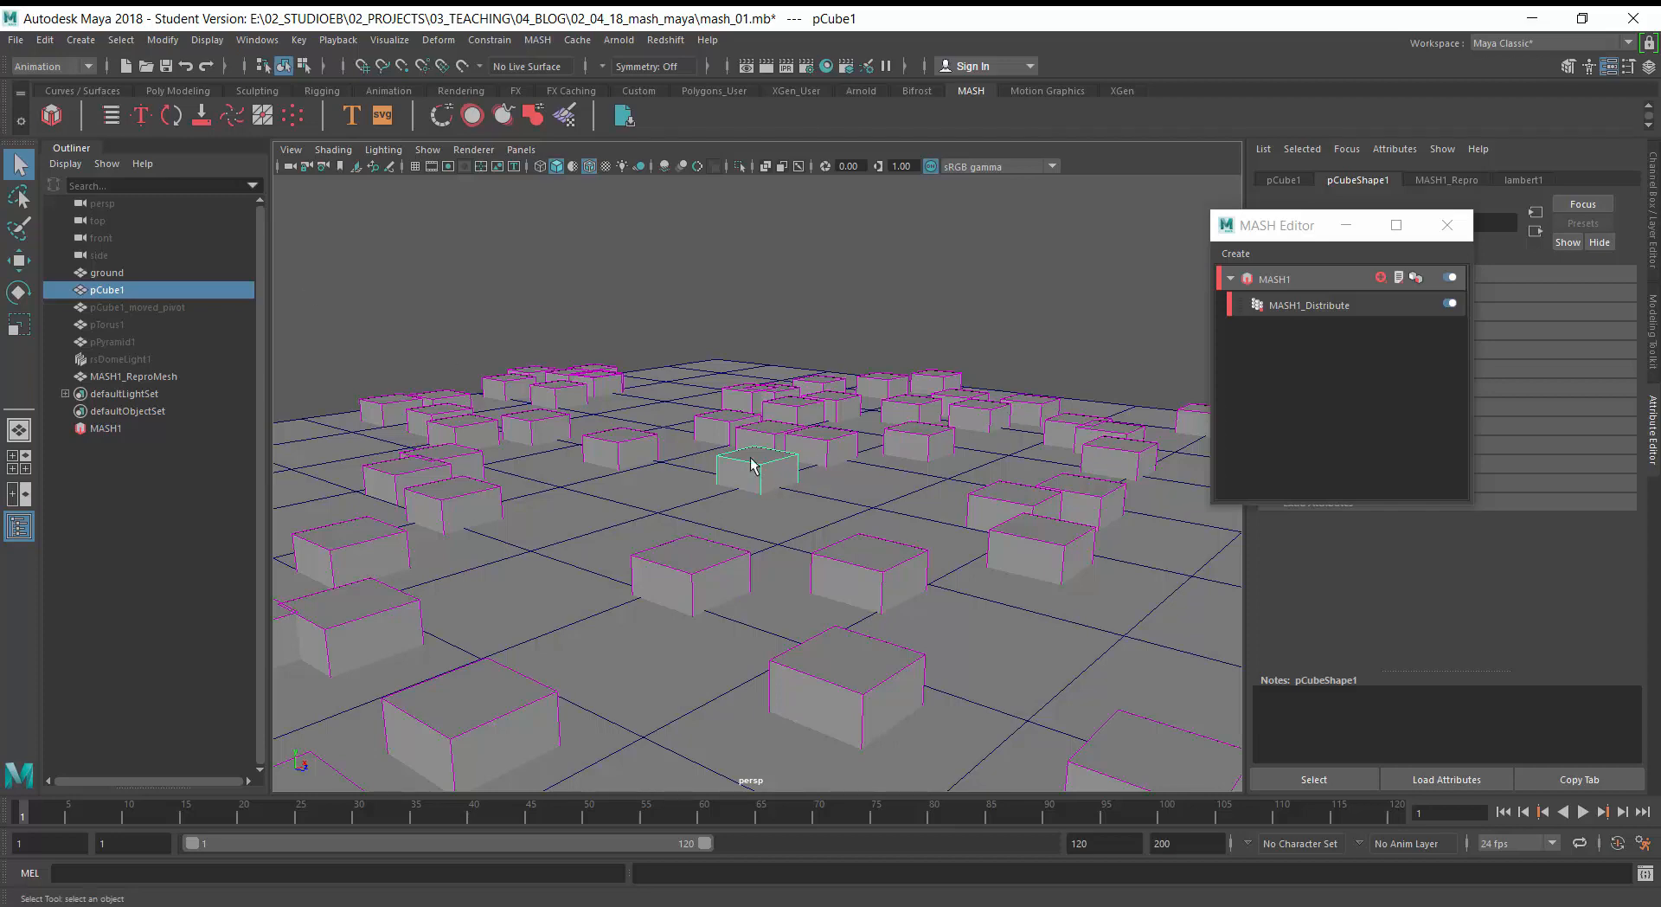
click(163, 40)
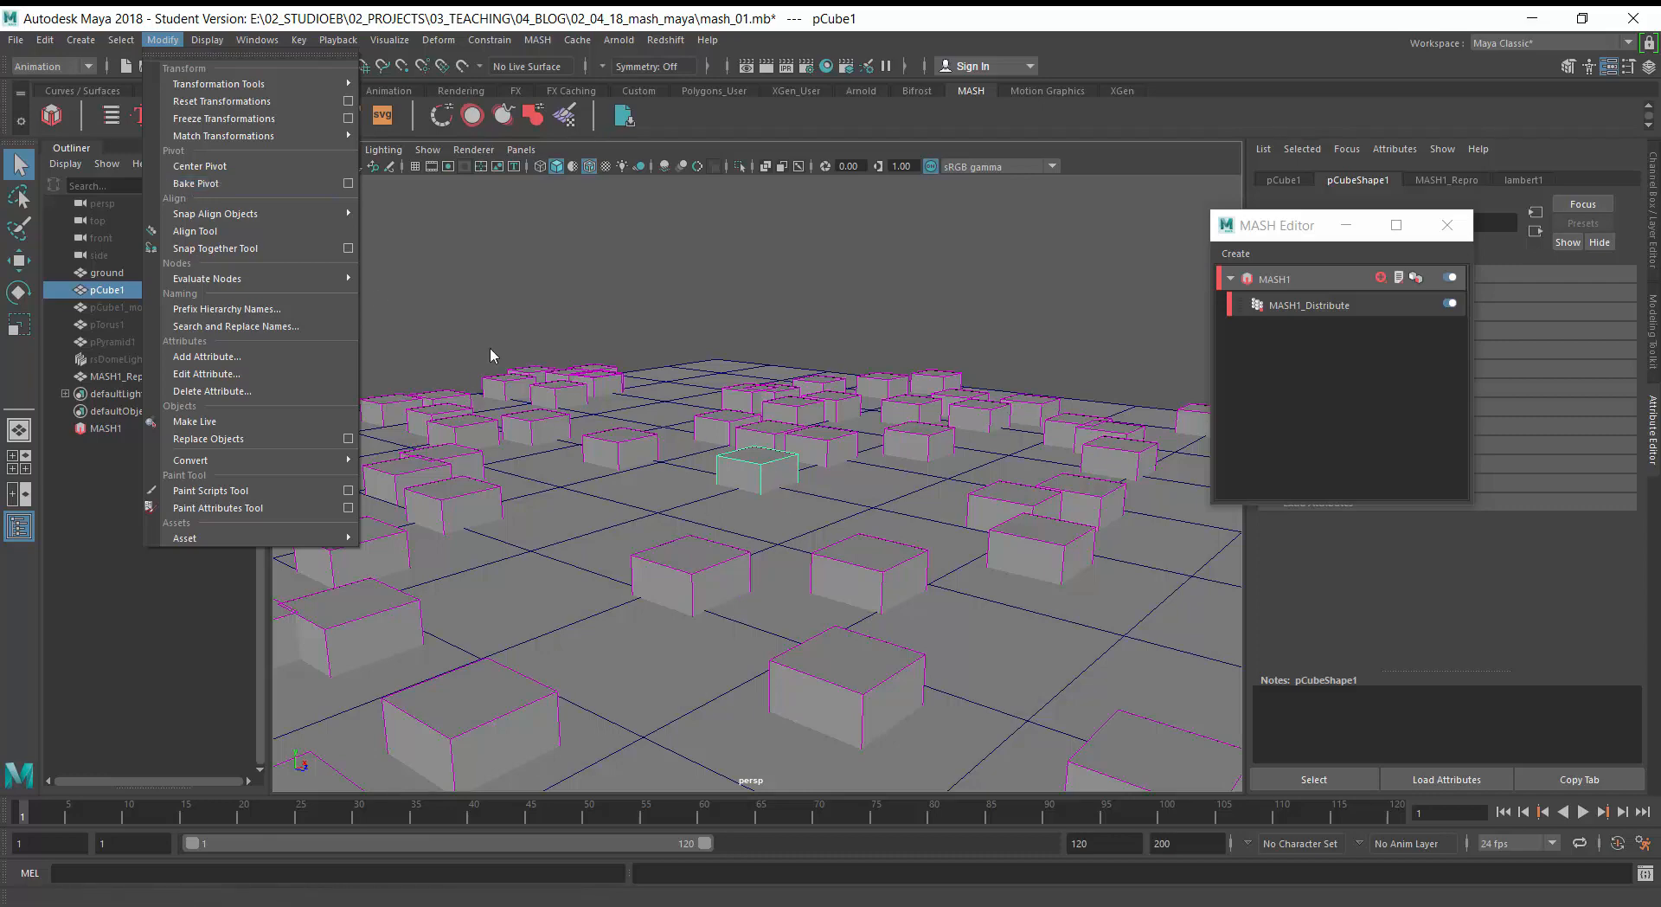
click(214, 187)
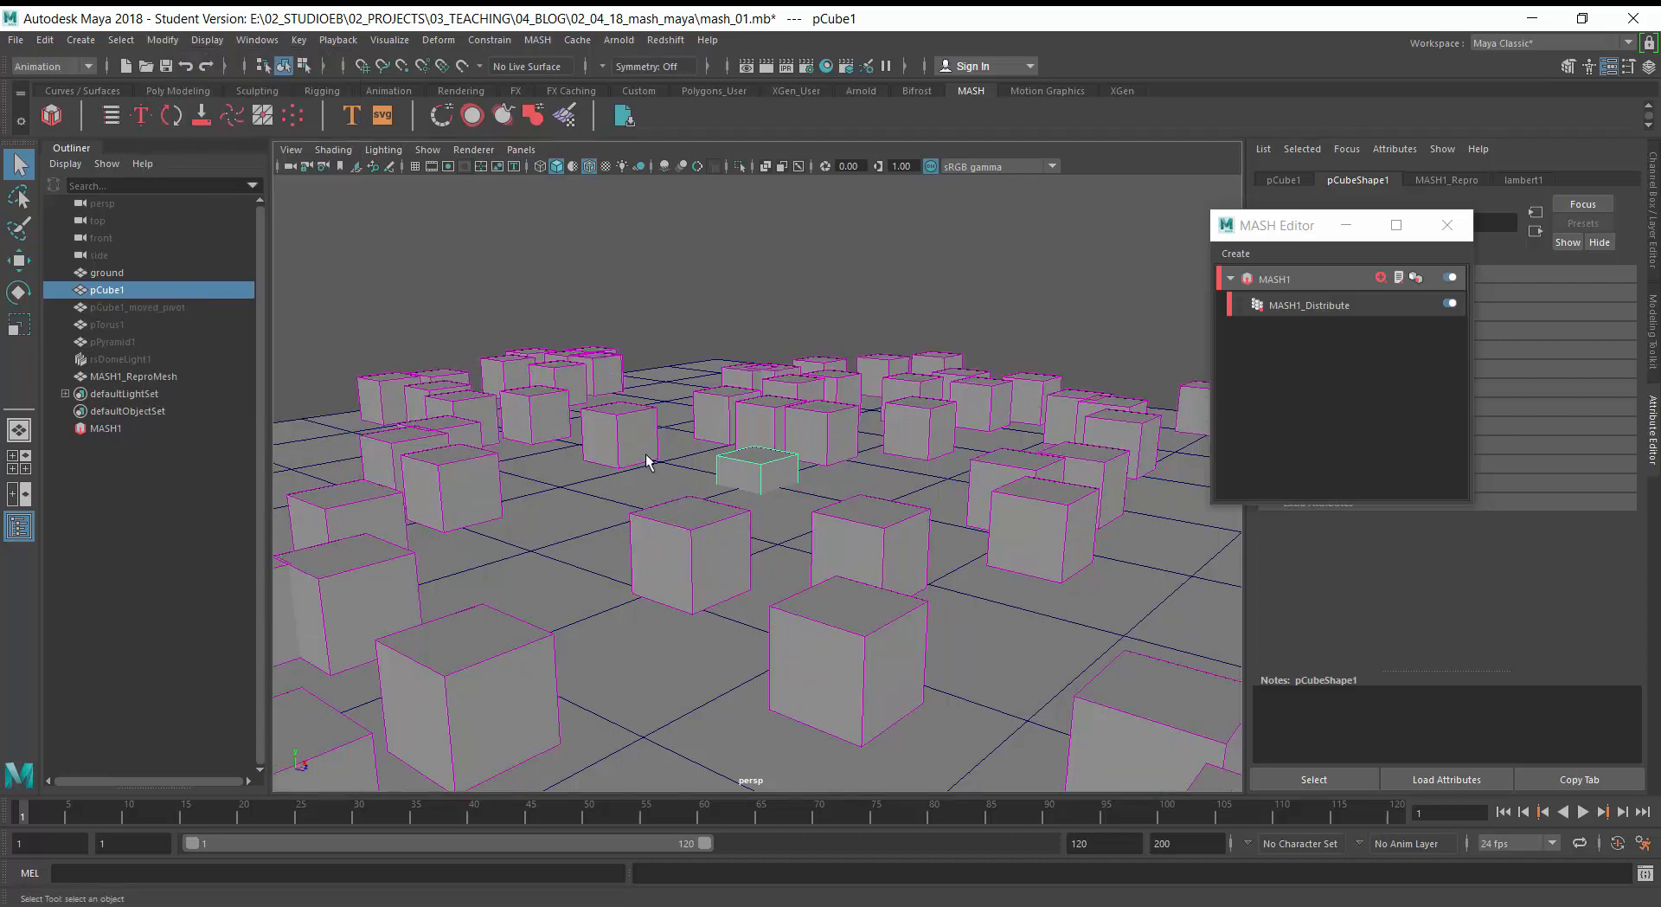
alt+drag(659, 690, 703, 668)
alt+drag(854, 649, 724, 607)
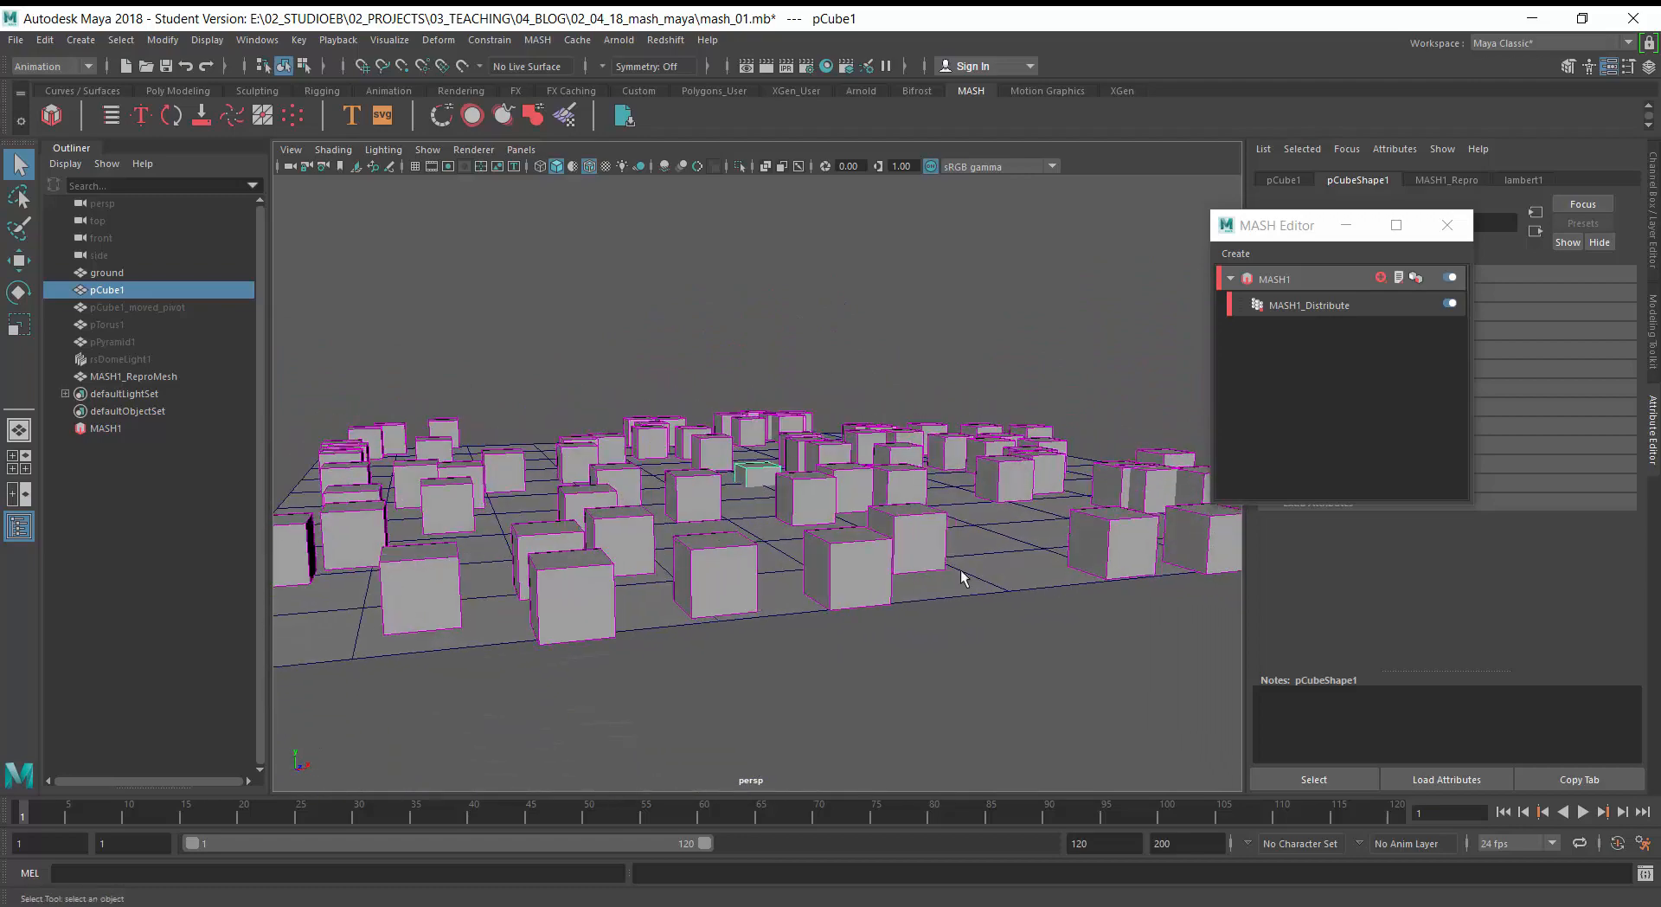
click(934, 589)
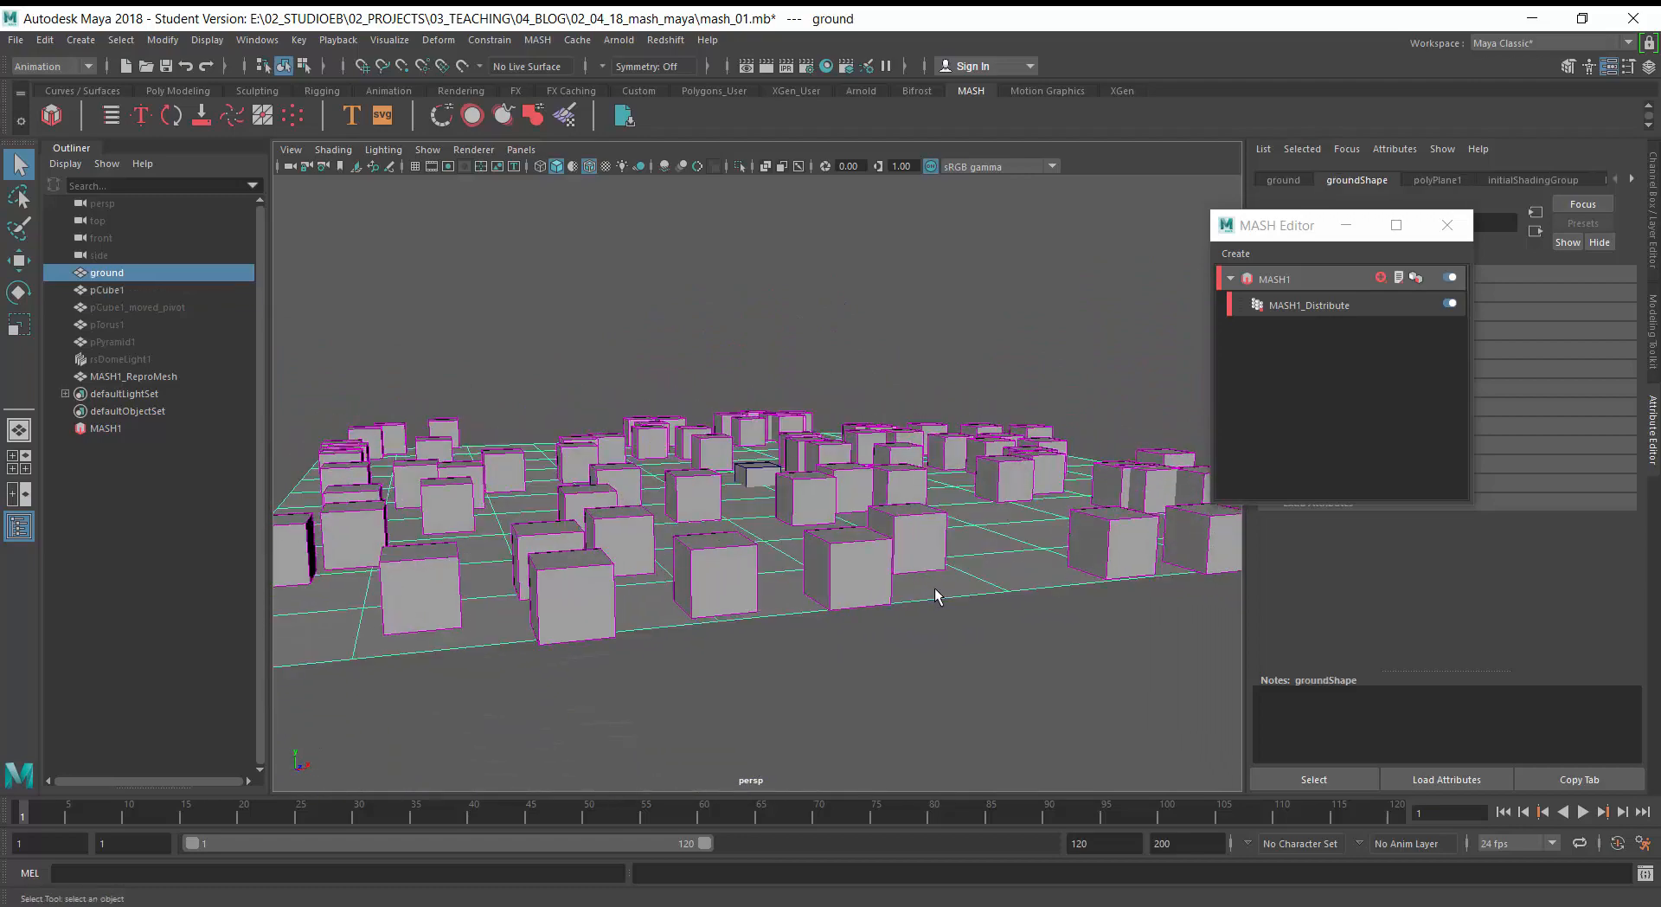
click(927, 674)
alt+drag(853, 573, 749, 614)
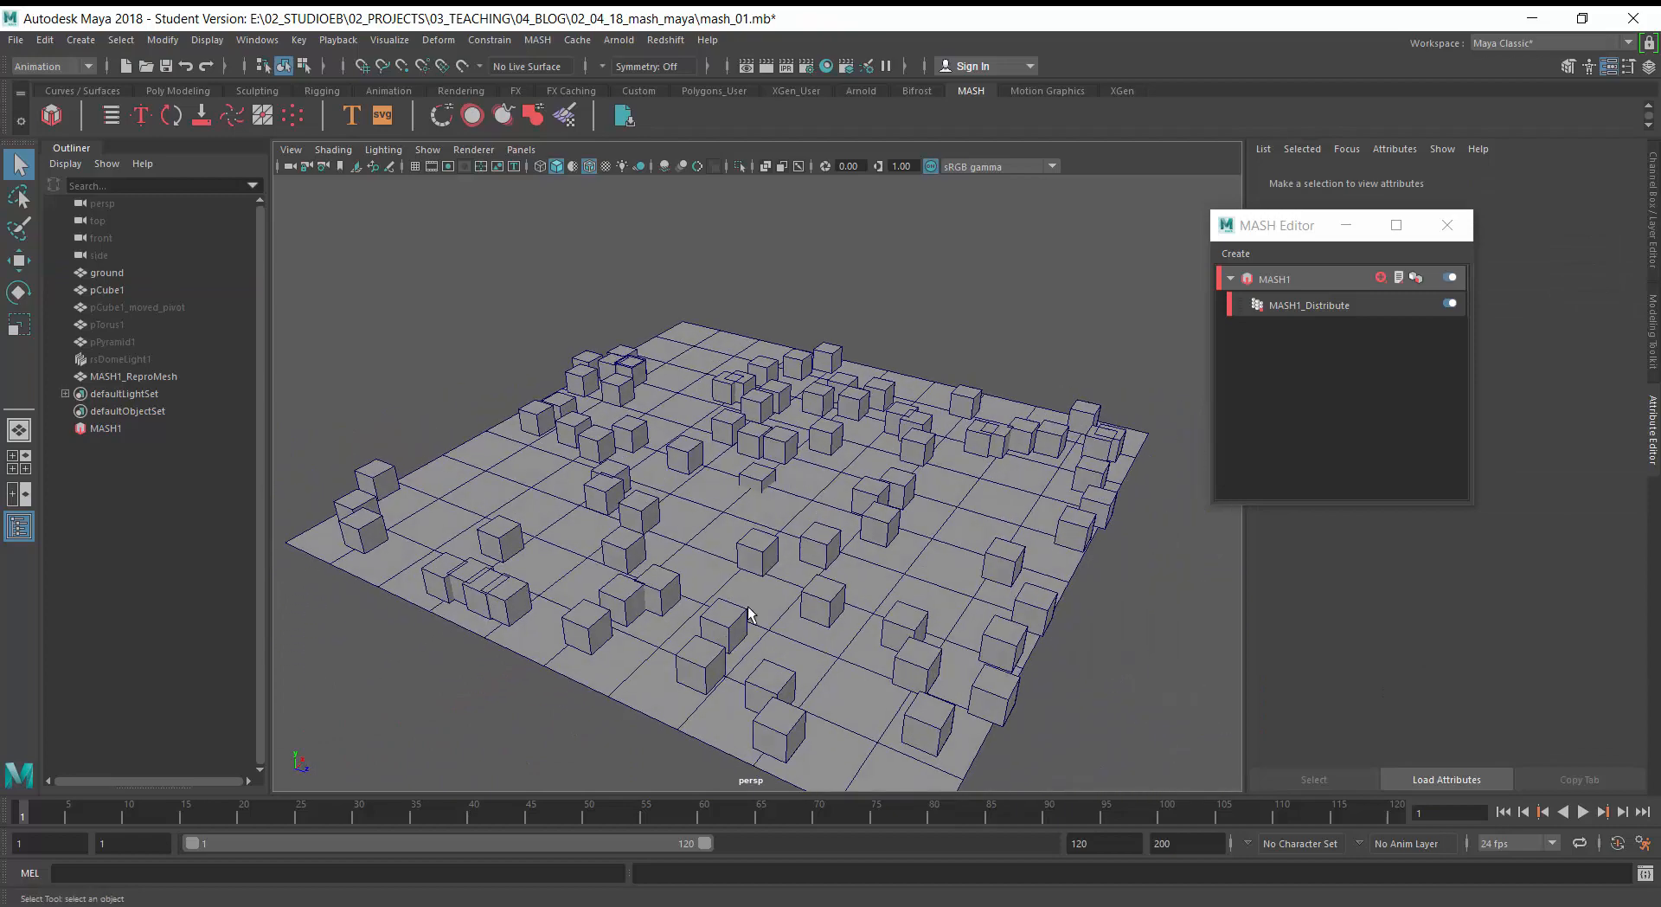
alt+middle_drag(749, 614, 756, 531)
scroll(756, 531, up, 3)
alt+drag(756, 530, 718, 484)
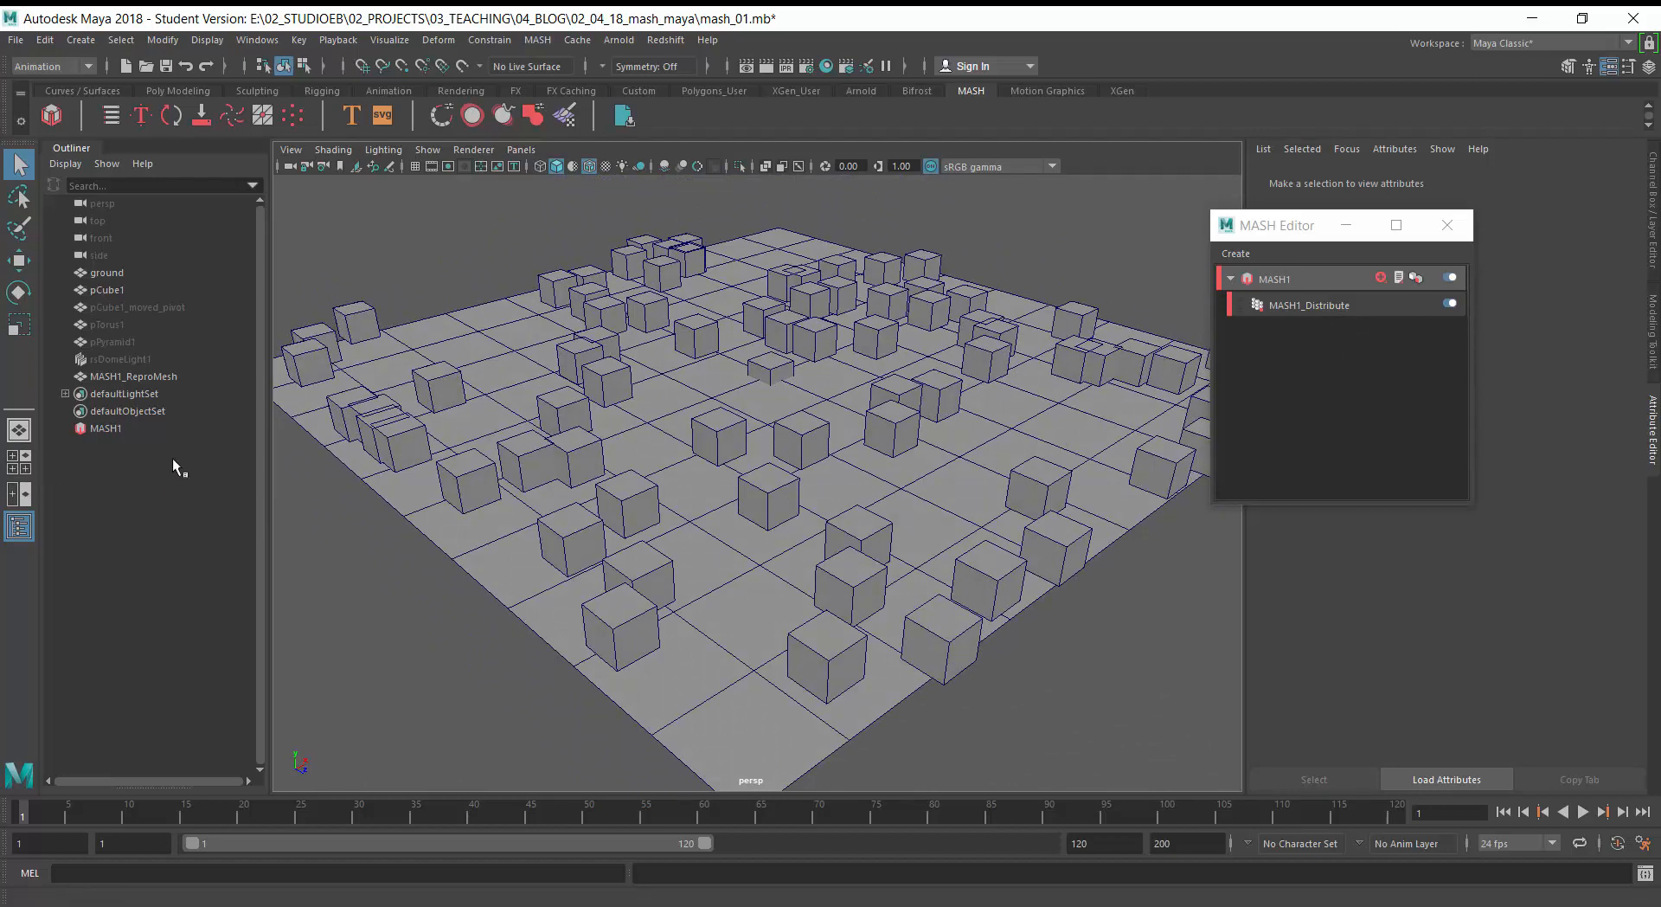
- Show the MASH1_Repro settings of MASH1_ReproMesh and move the MASH Editor clear of the attributes
click(129, 377)
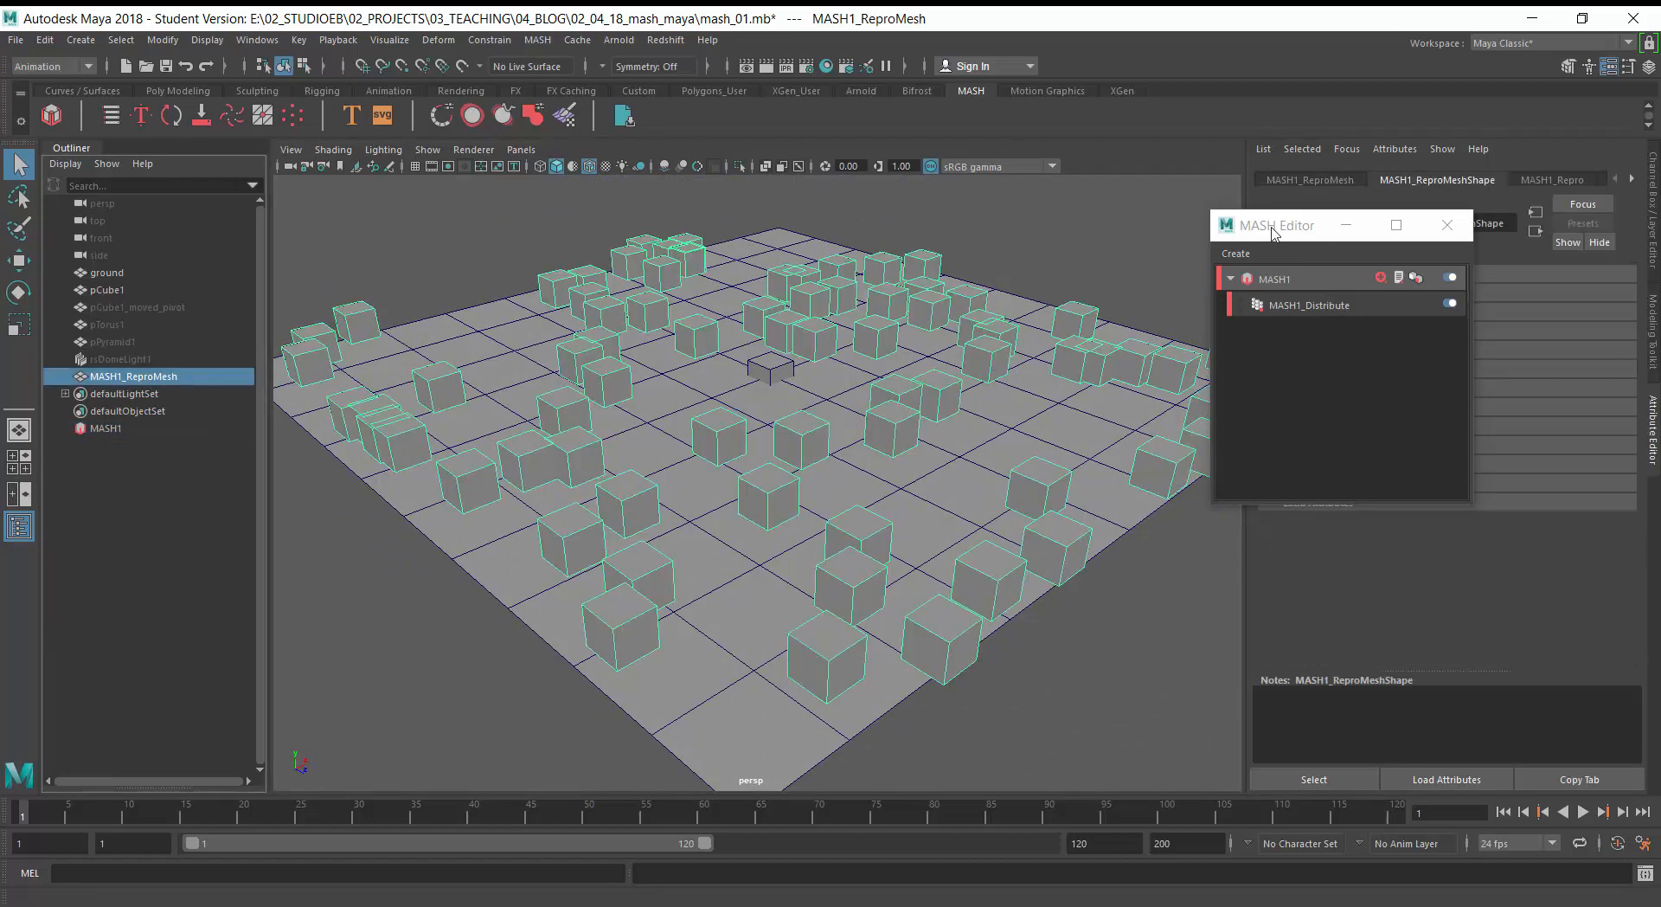
drag(1272, 232, 1131, 642)
click(1552, 179)
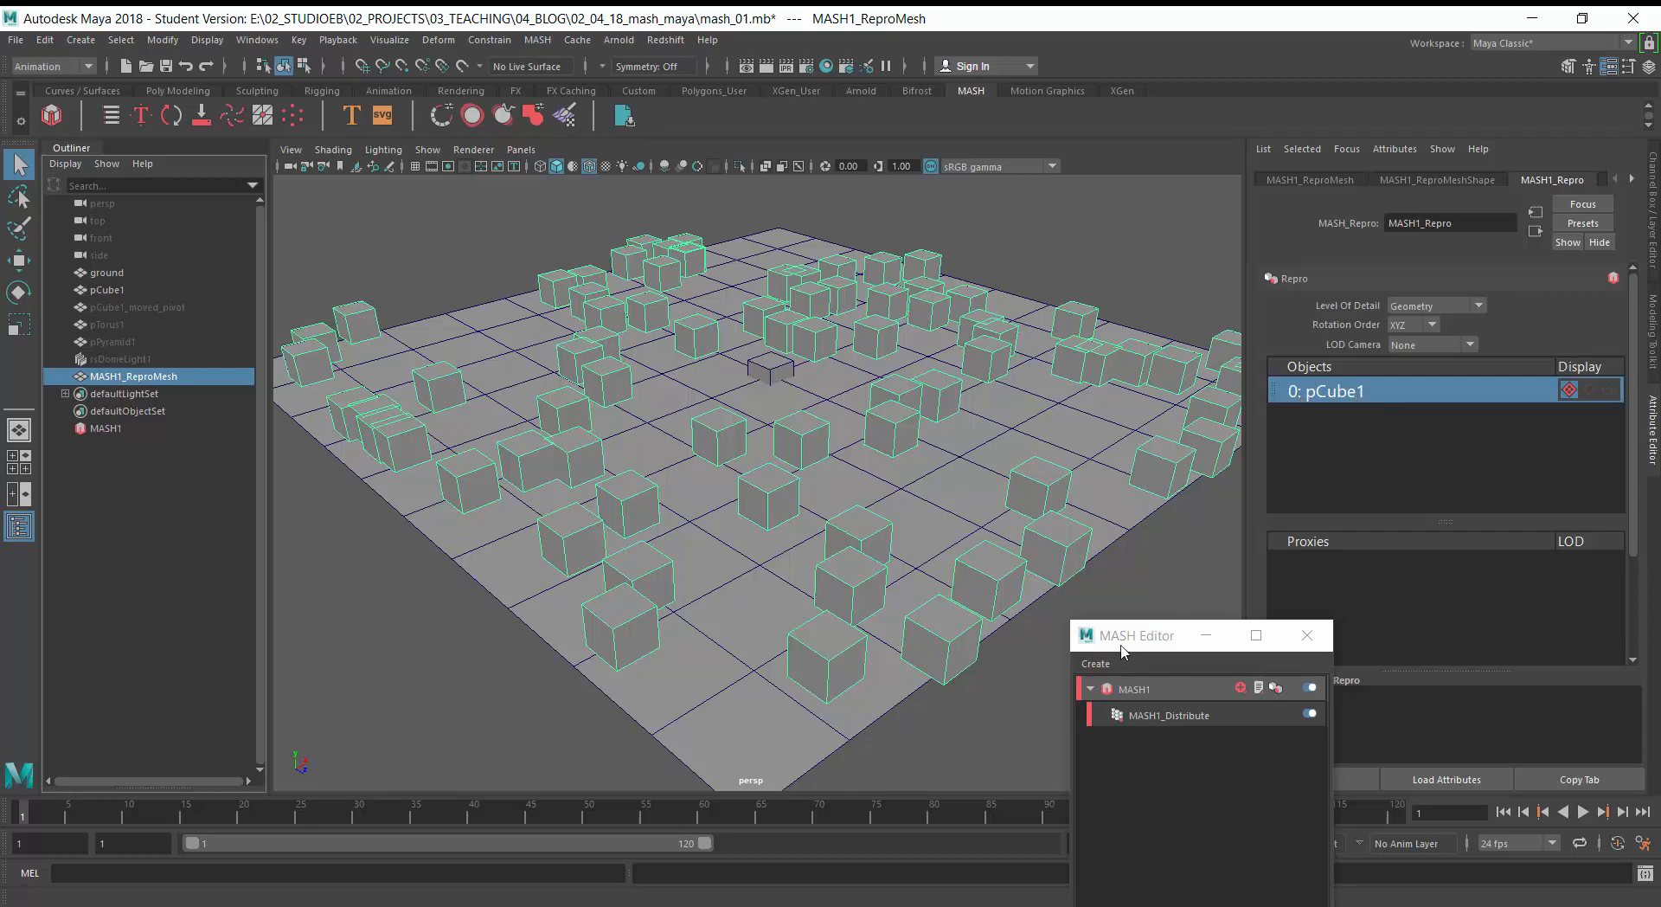
drag(1125, 643, 1003, 589)
- Unhide pTorus1 and add it to the Objects list of MASH1_Repro
click(97, 324)
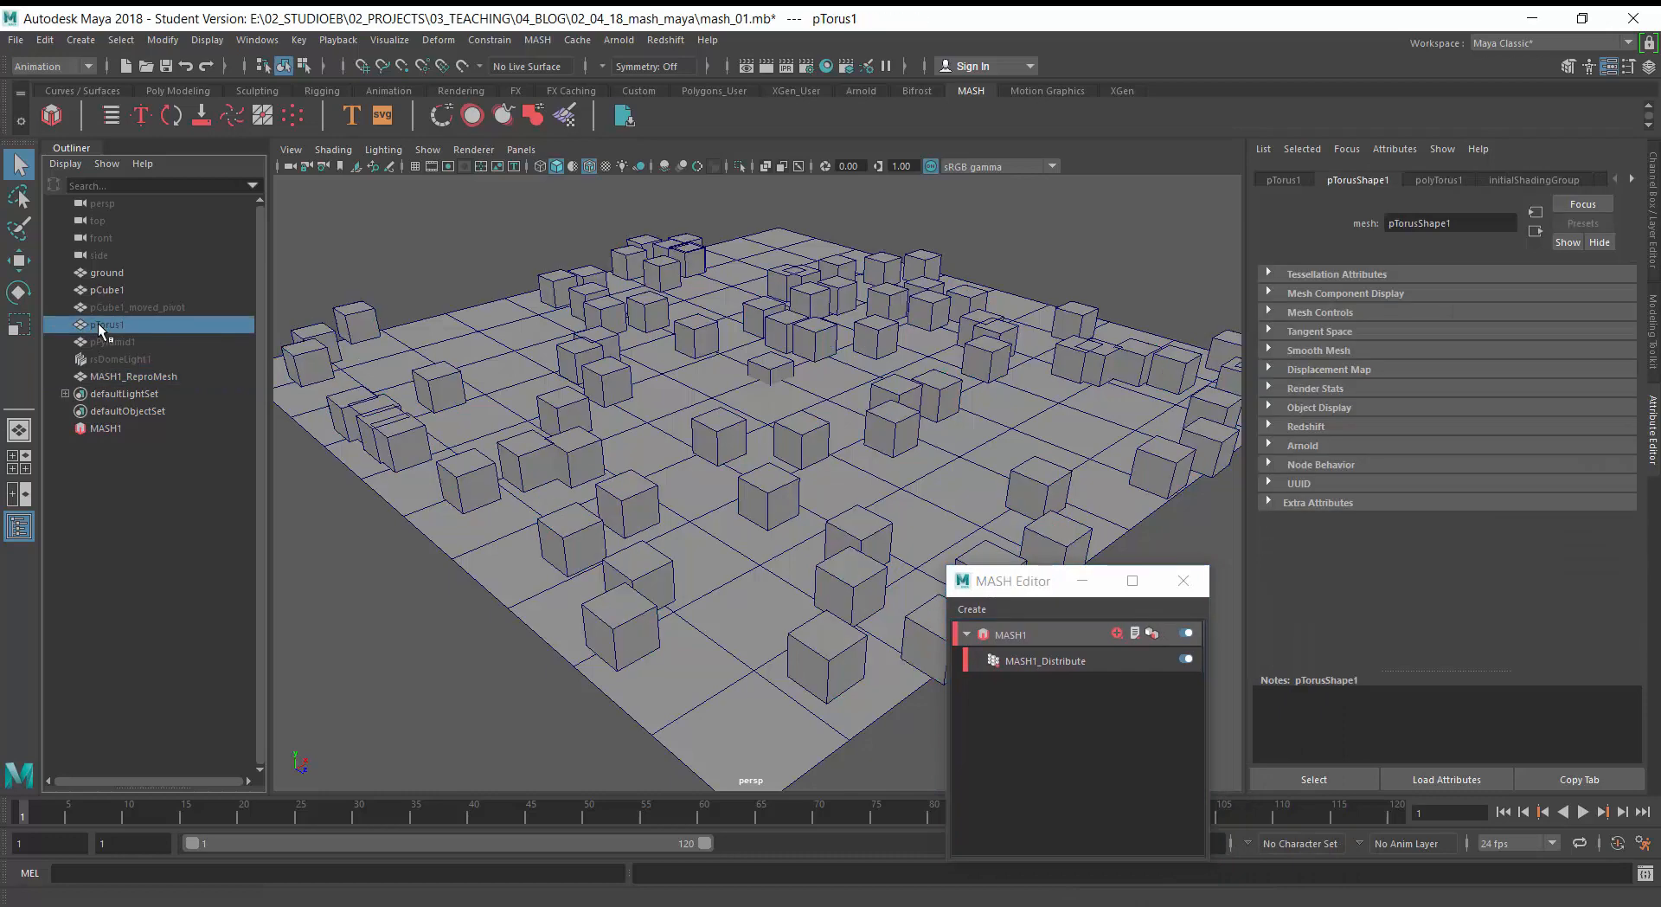
key(shift+h)
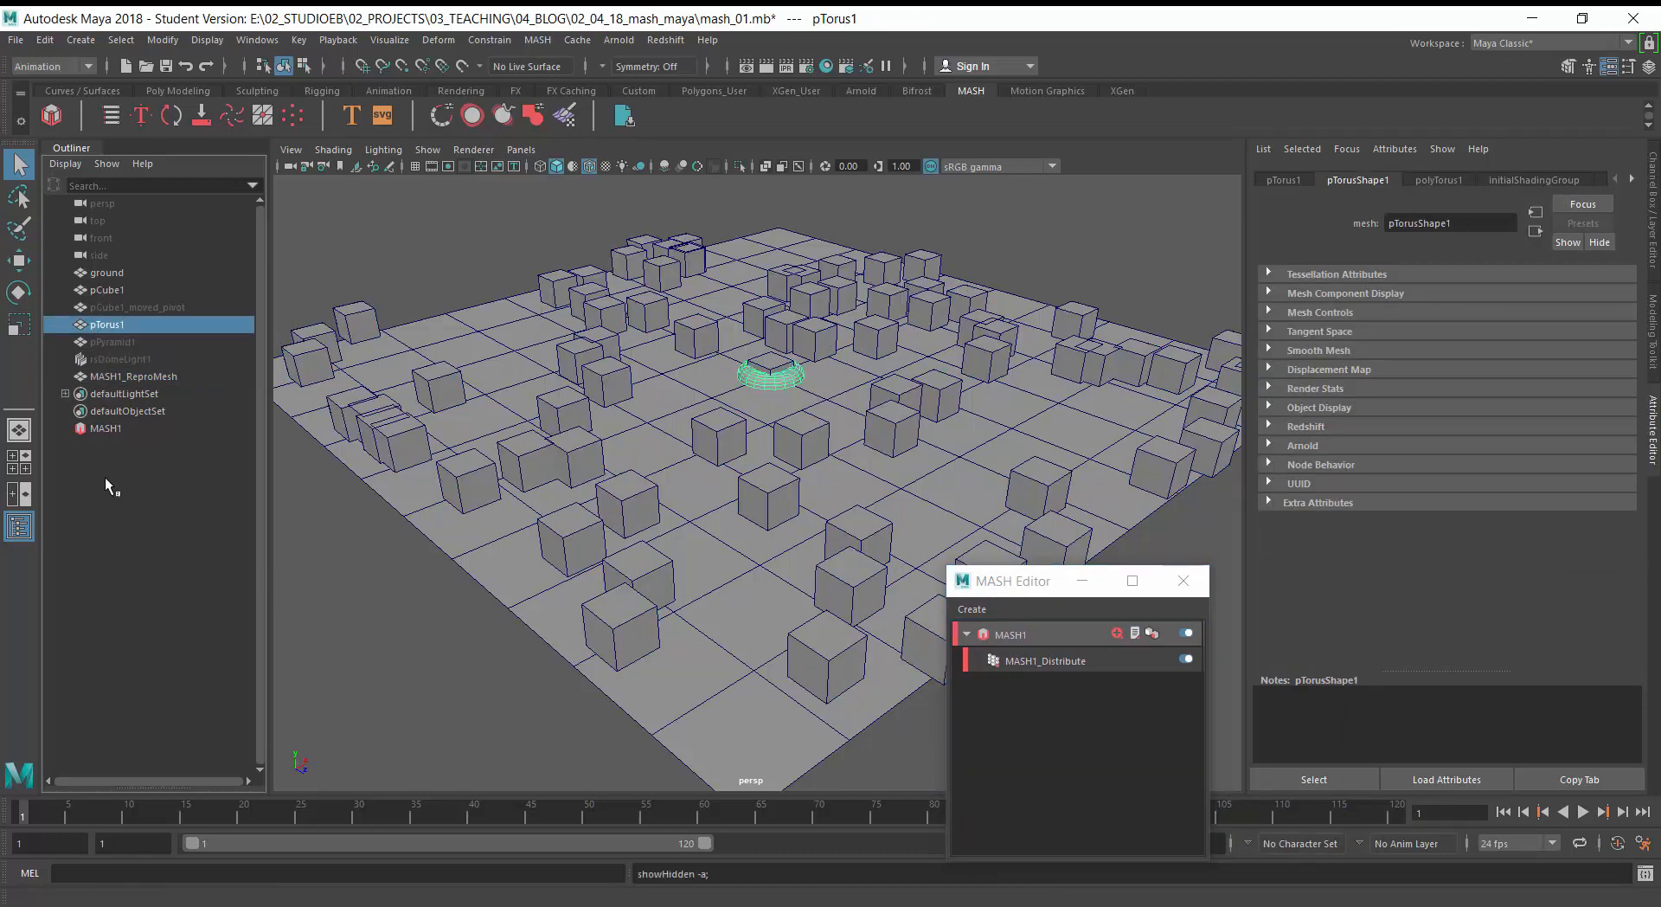
click(126, 376)
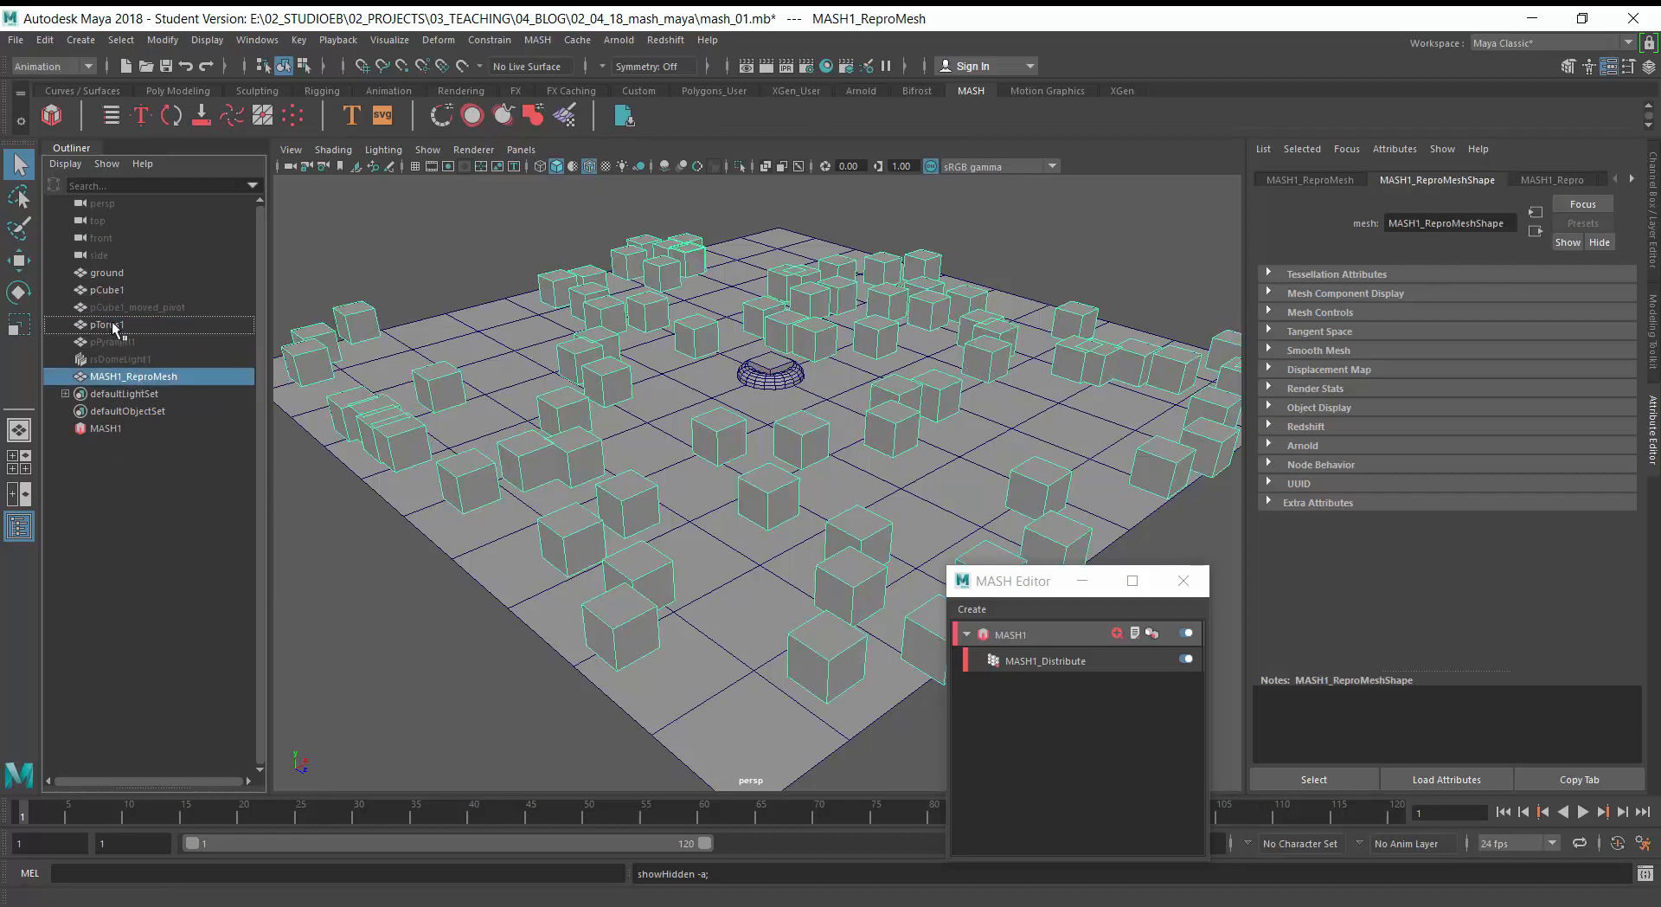
click(1554, 179)
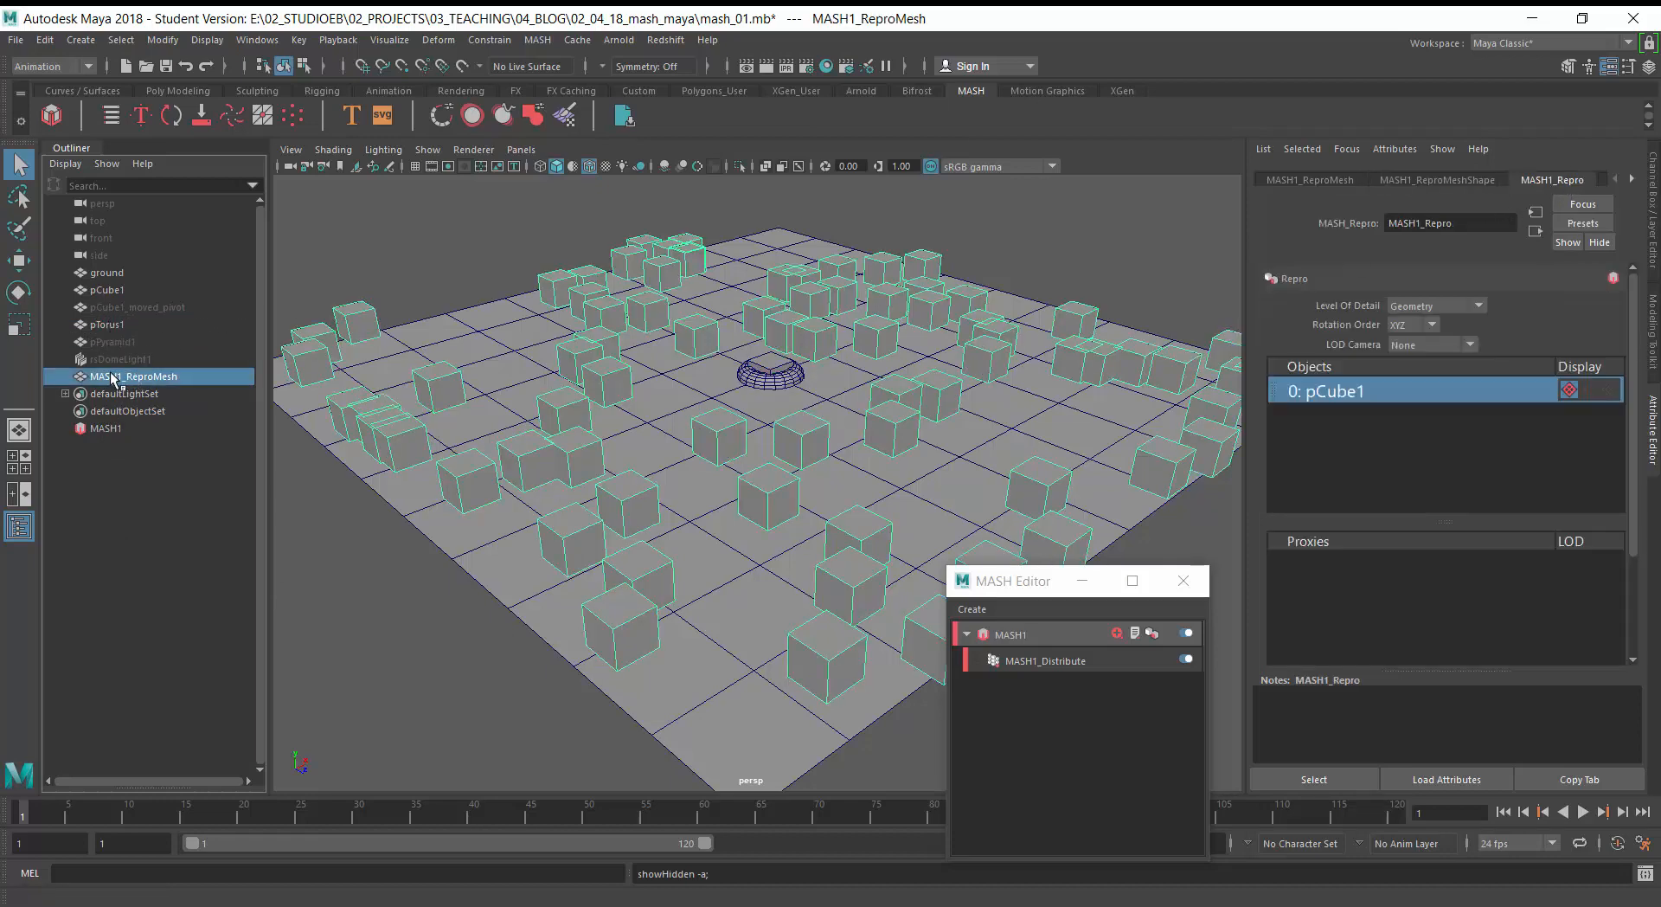
middle_drag(105, 324, 1334, 458)
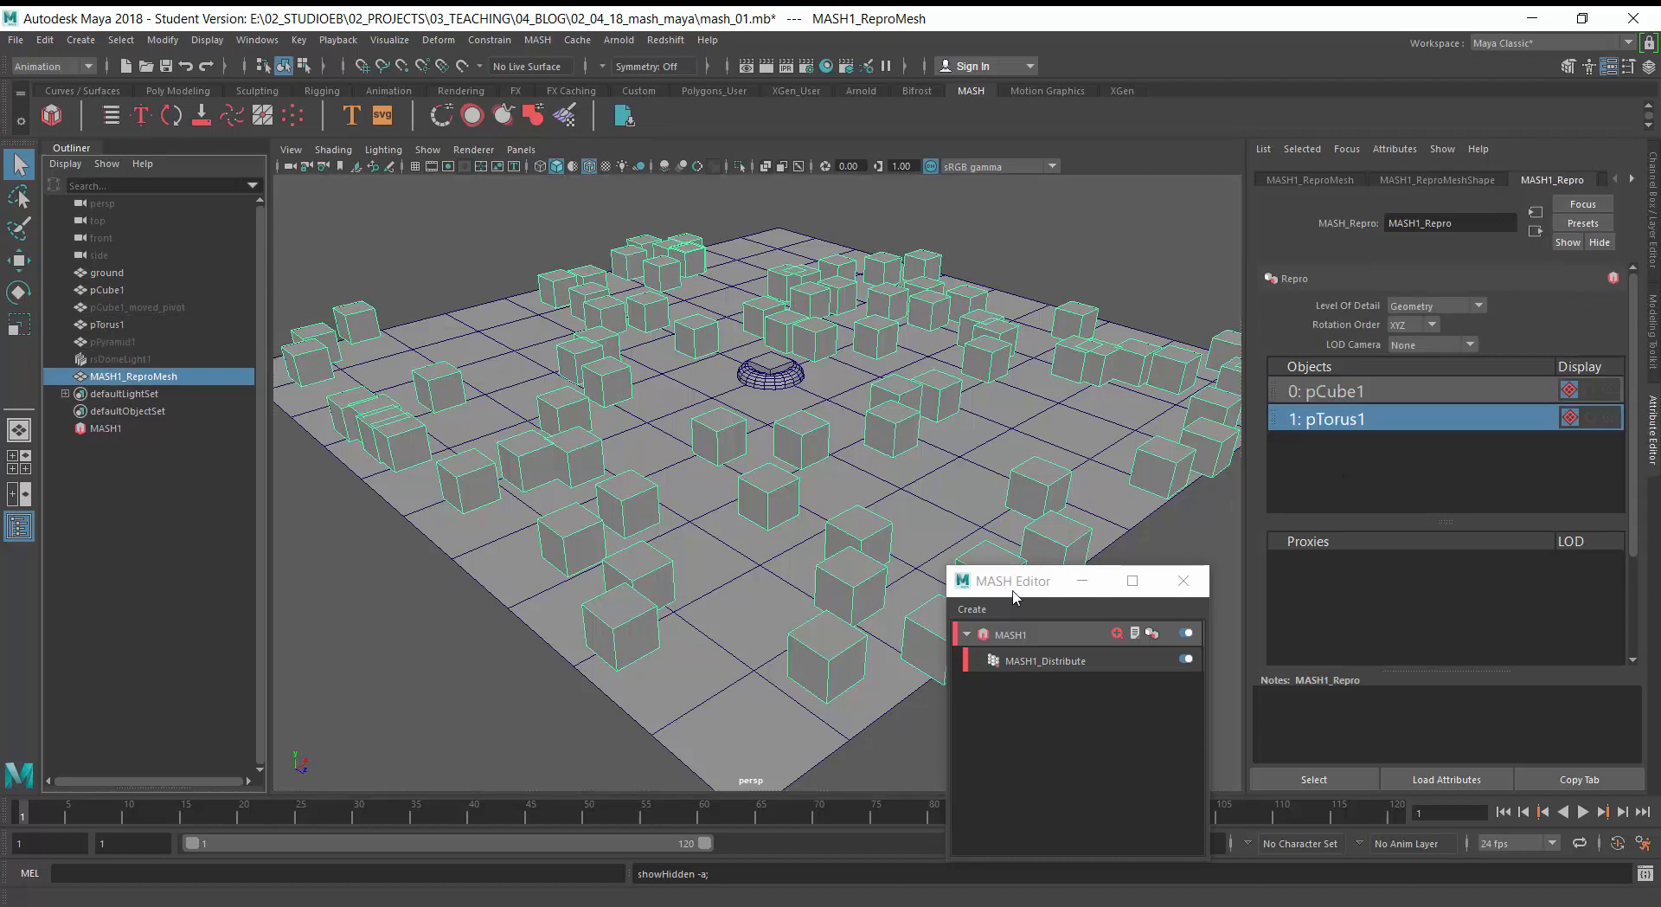
- Look over the MASH1_Distribute and MASH1_Repro settings and undo the addition of the ID node
click(1015, 675)
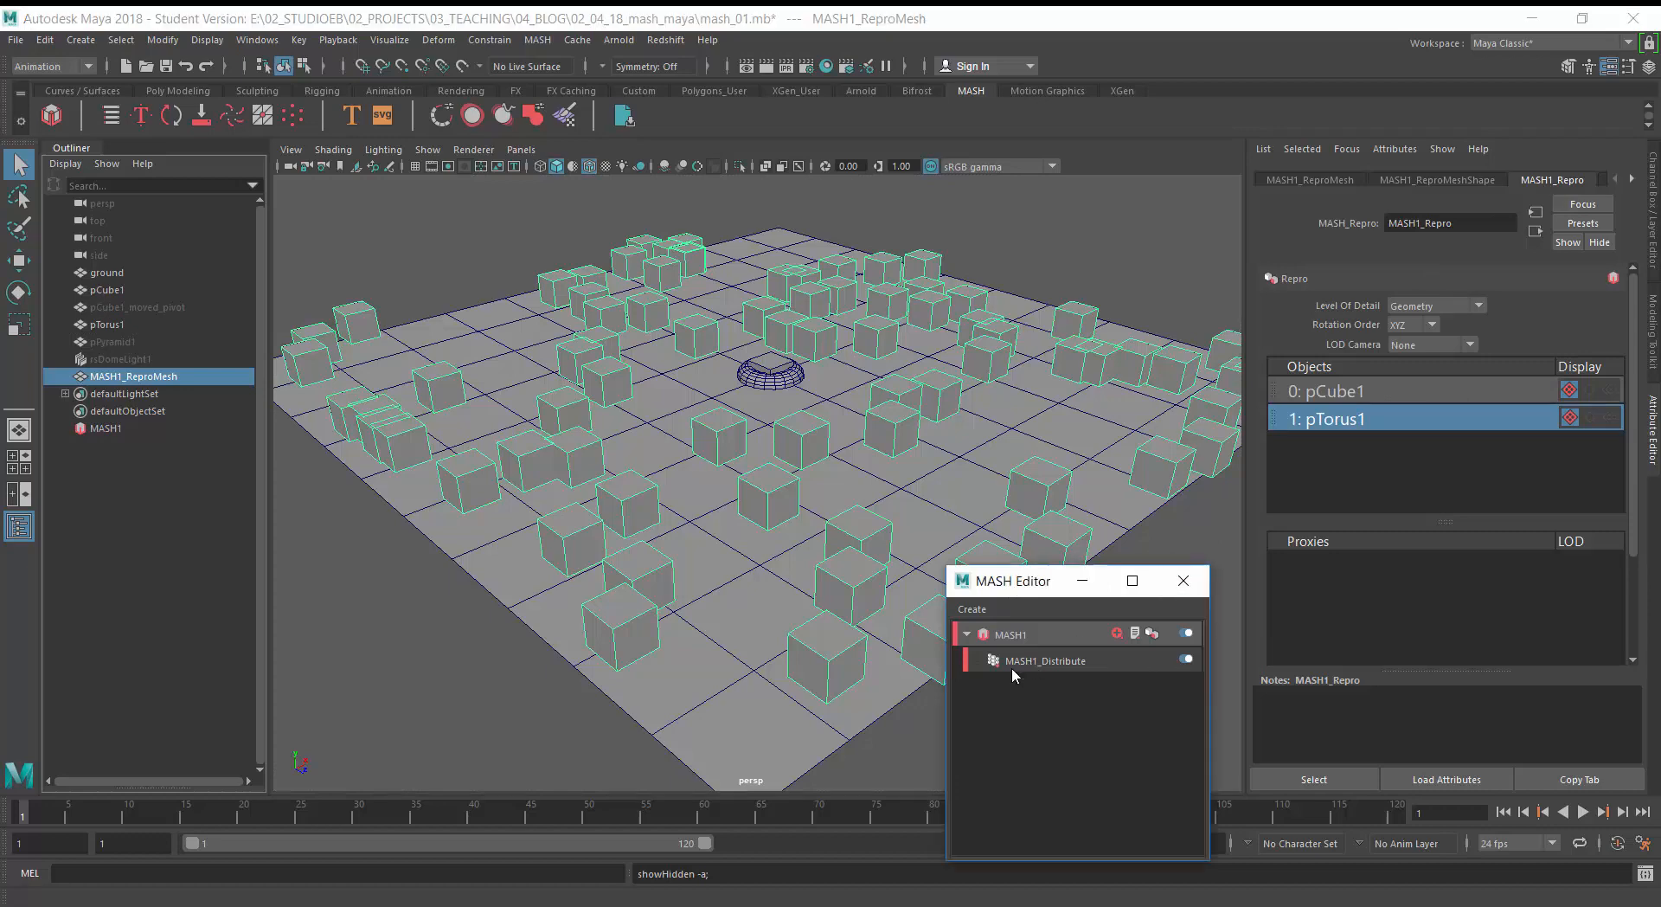
click(1010, 662)
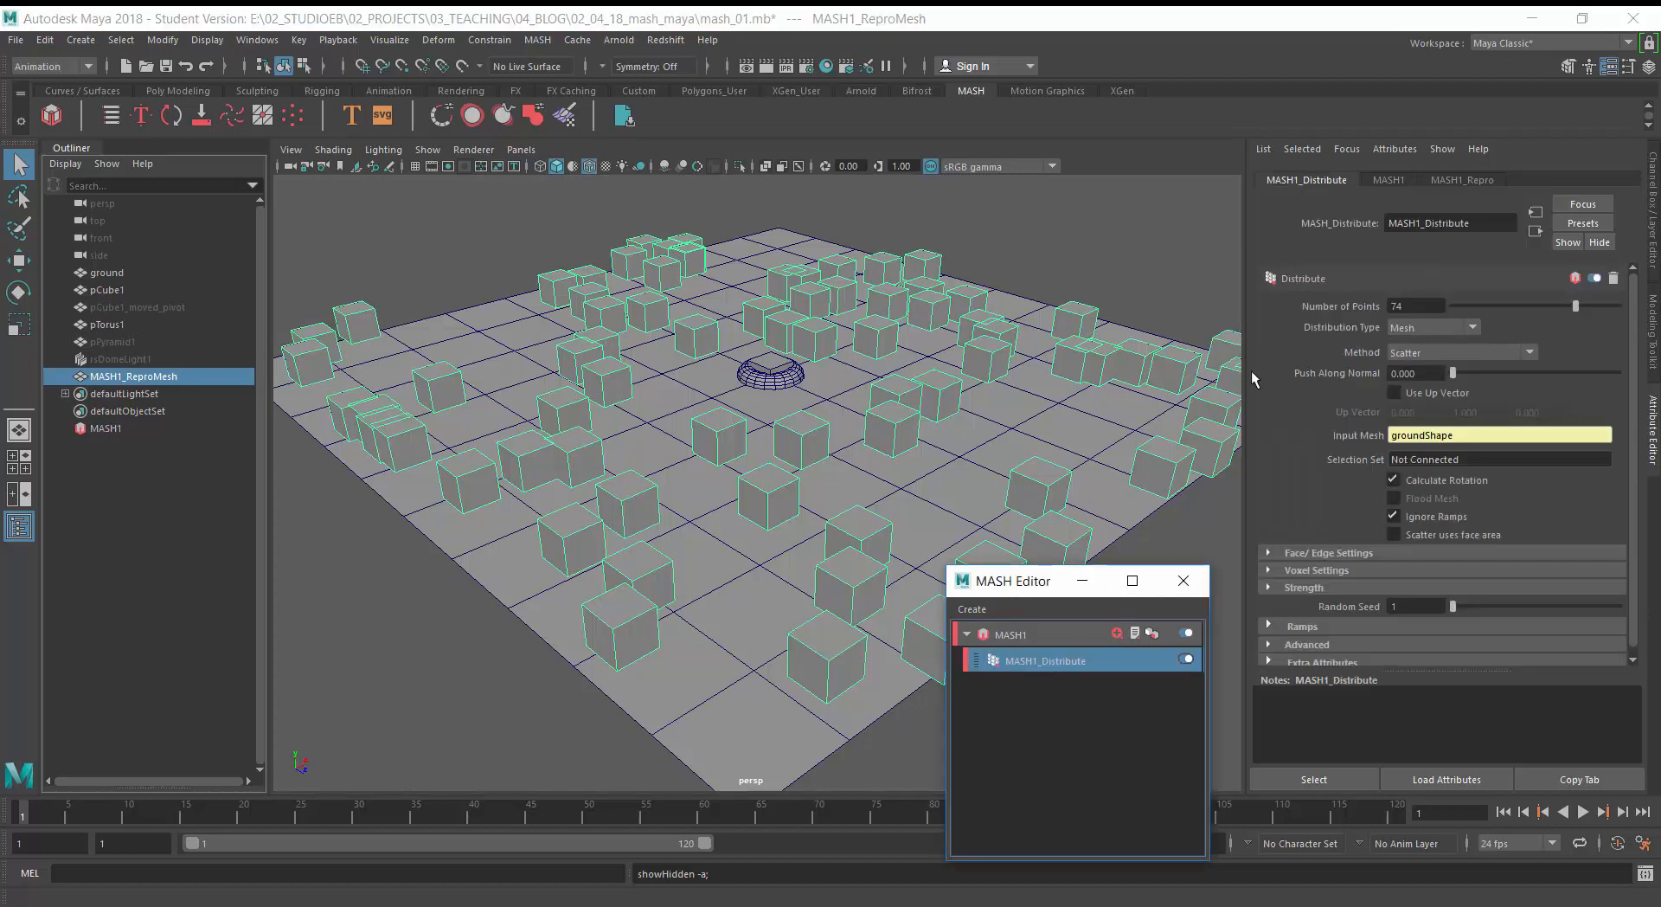
key(ctrl+z)
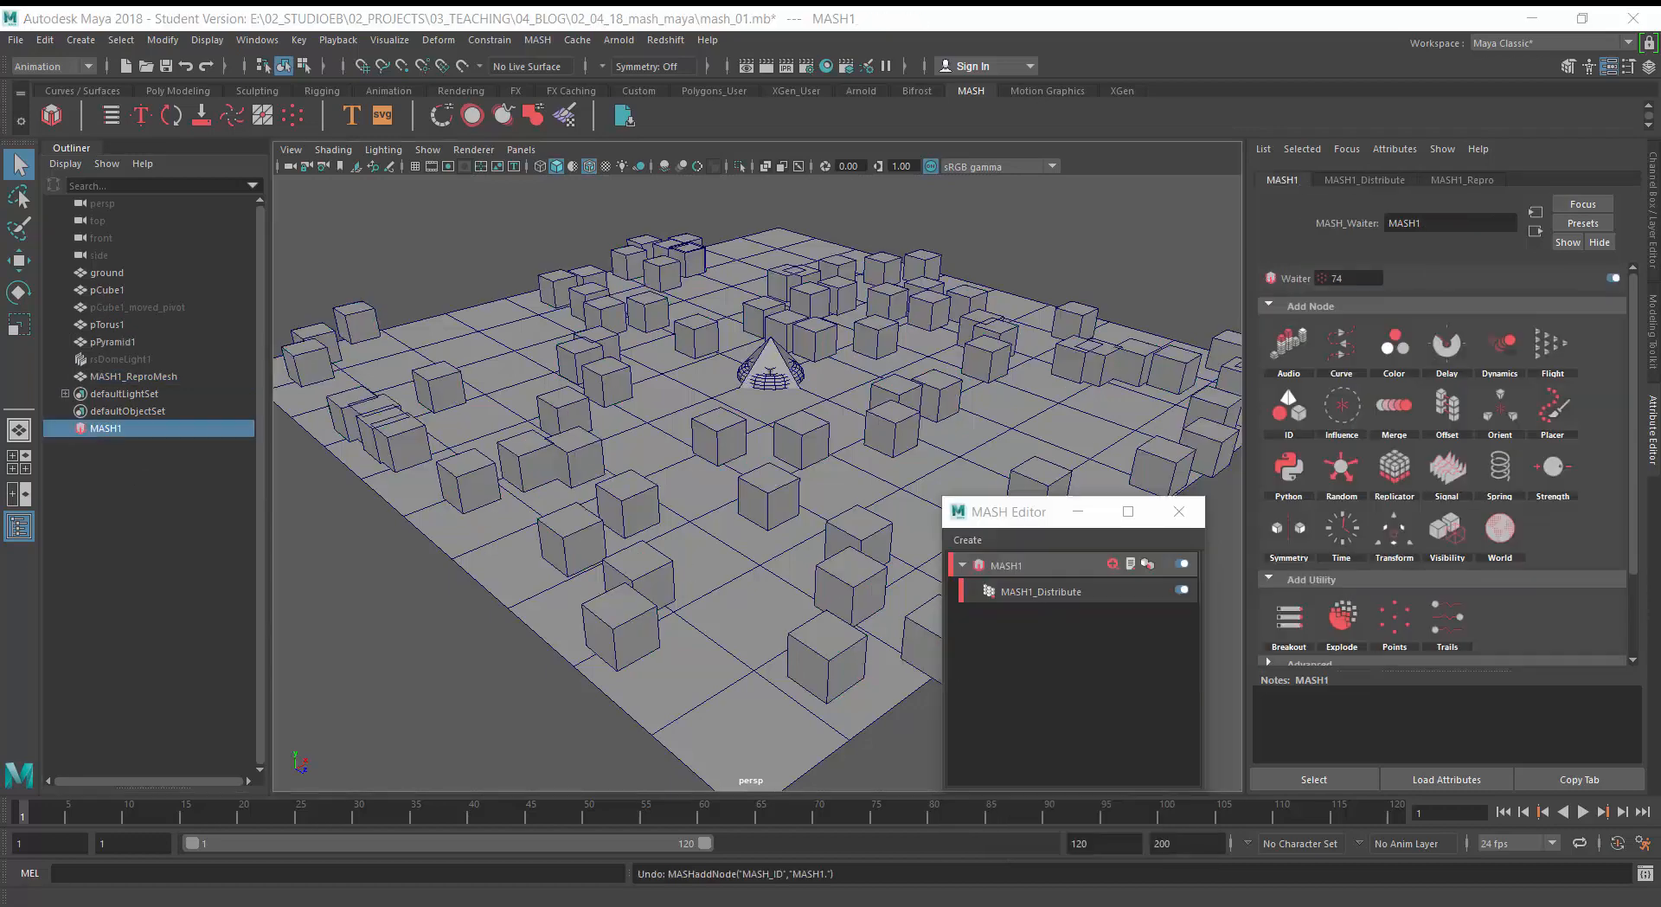
click(1455, 180)
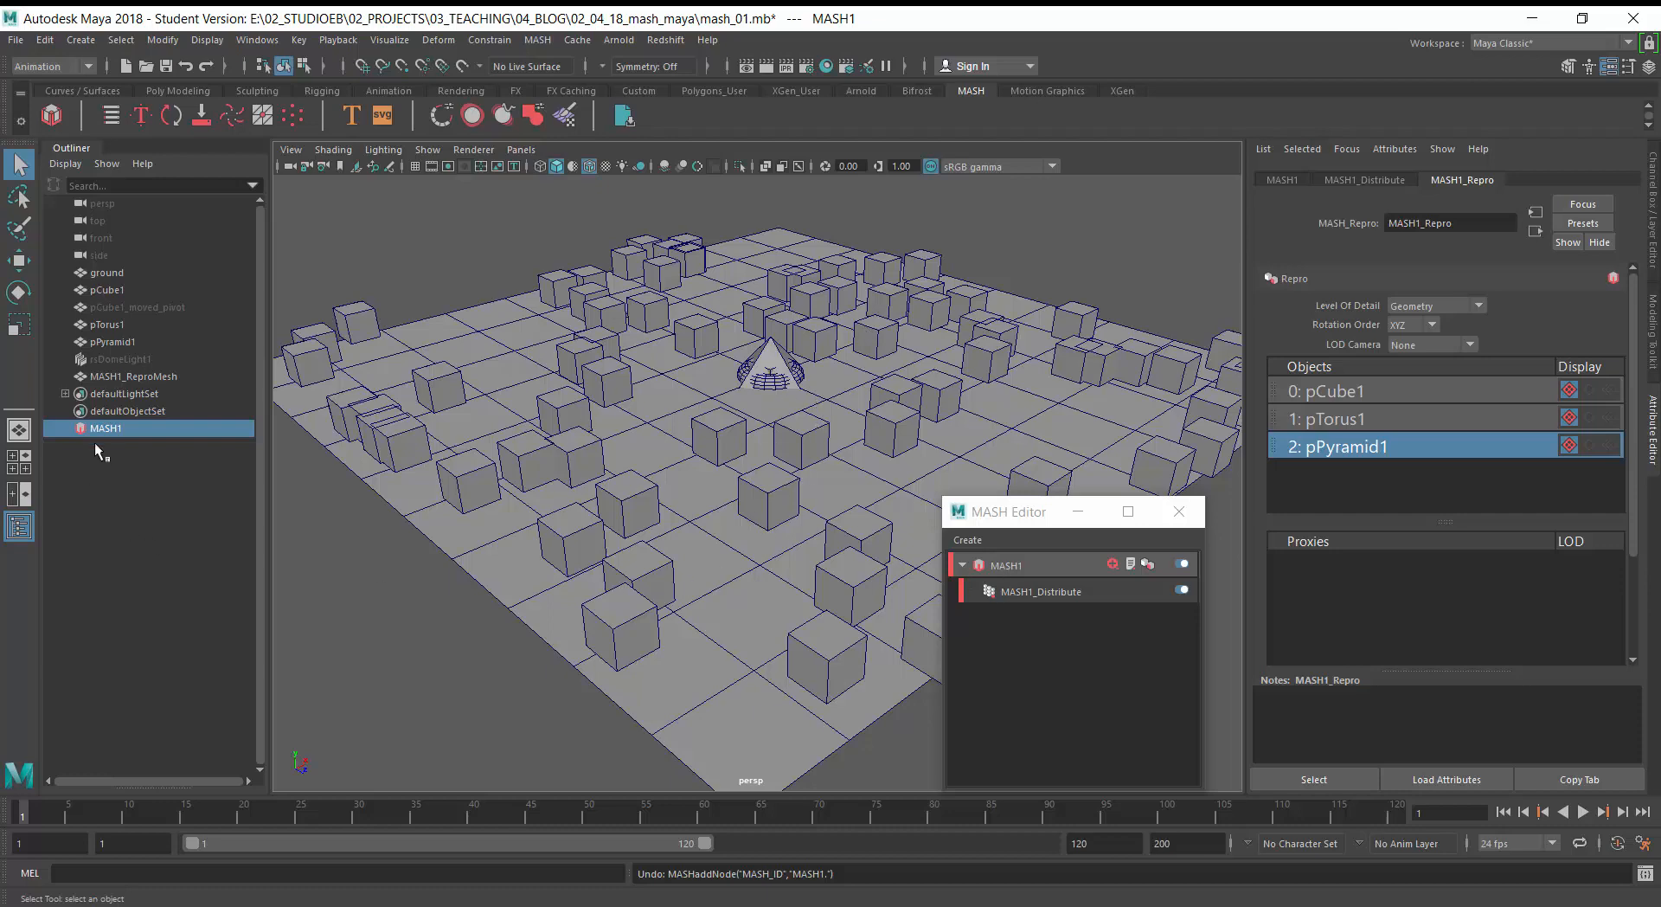
- Add an ID node to the MASH1 network and move the MASH Editor clear of the scattered objects
click(1279, 180)
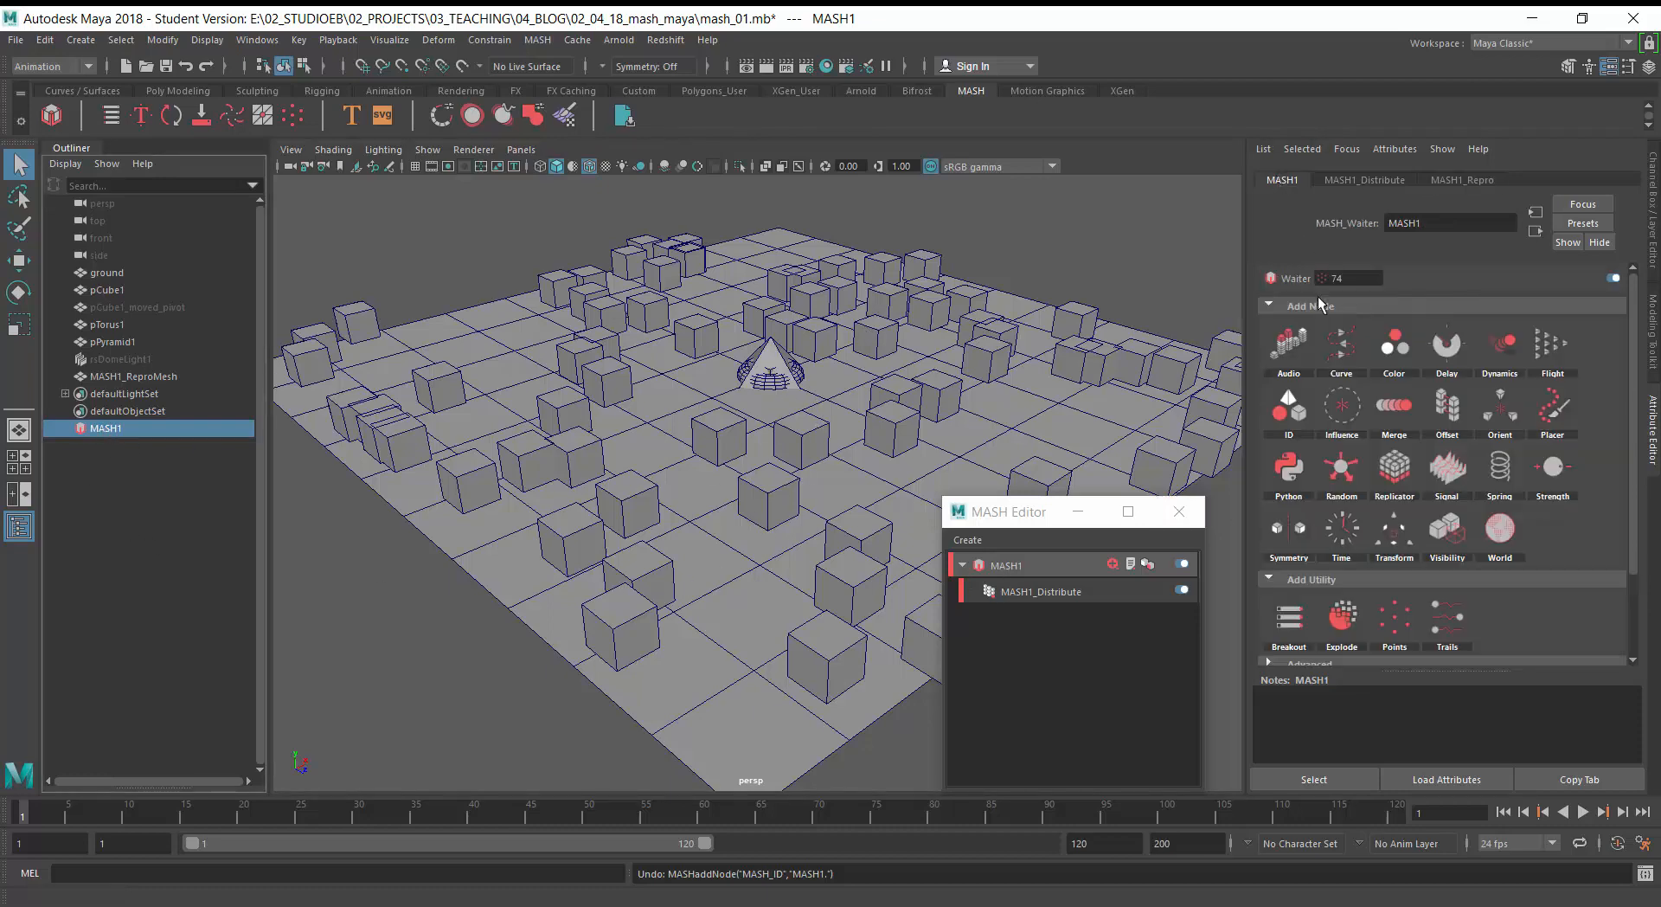
click(1293, 408)
click(1359, 422)
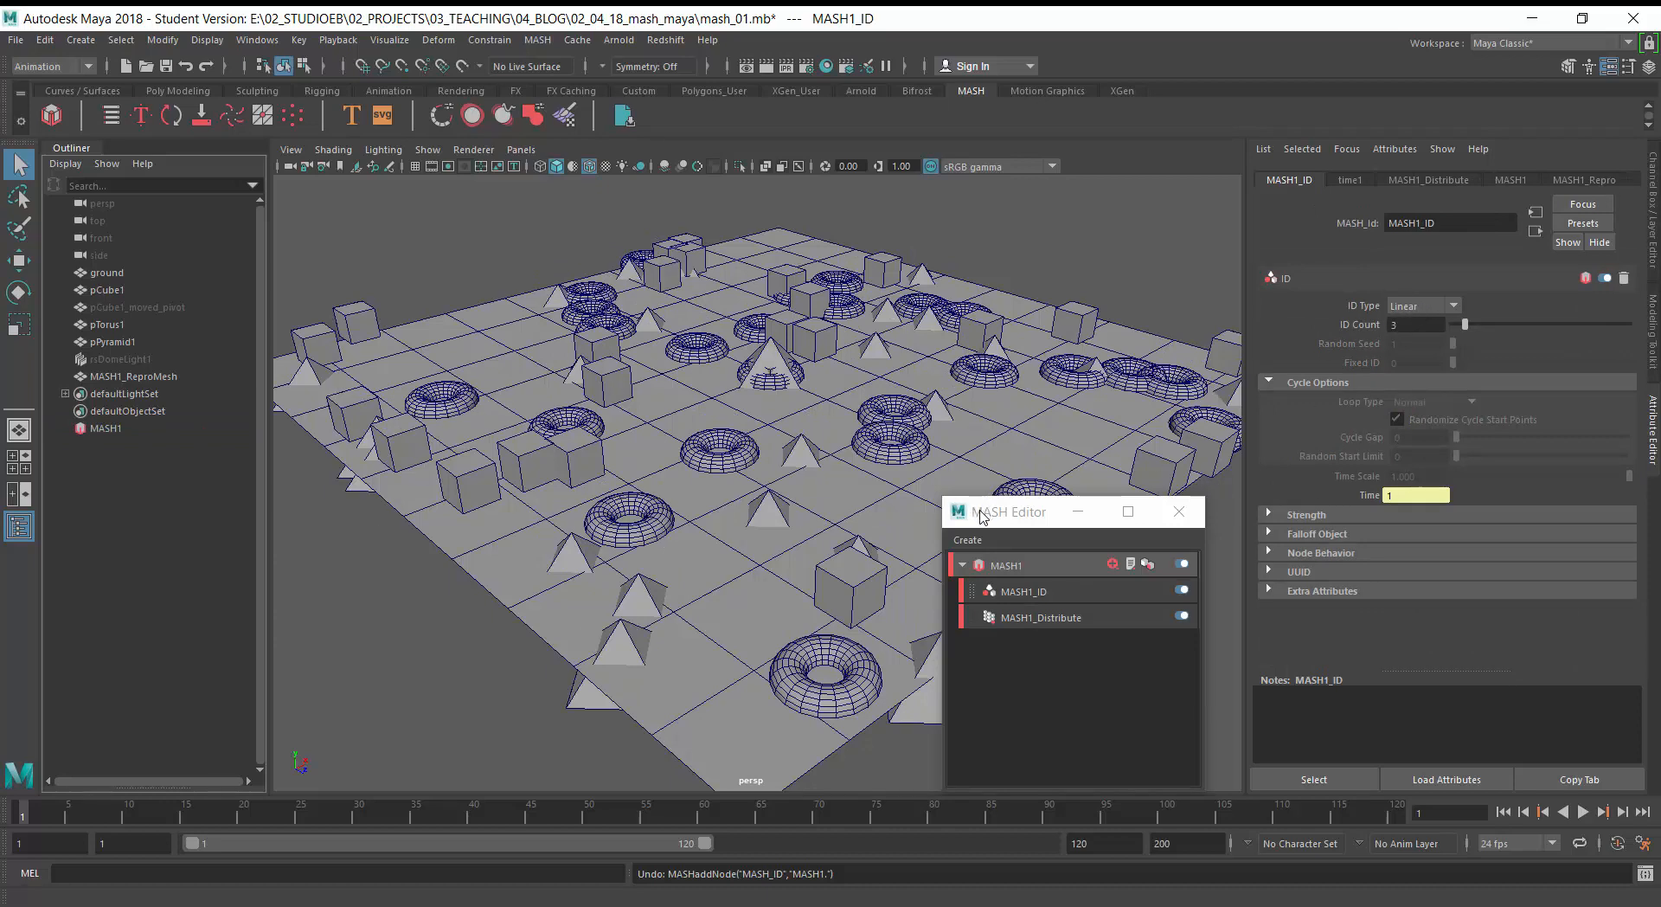
drag(981, 517, 1127, 612)
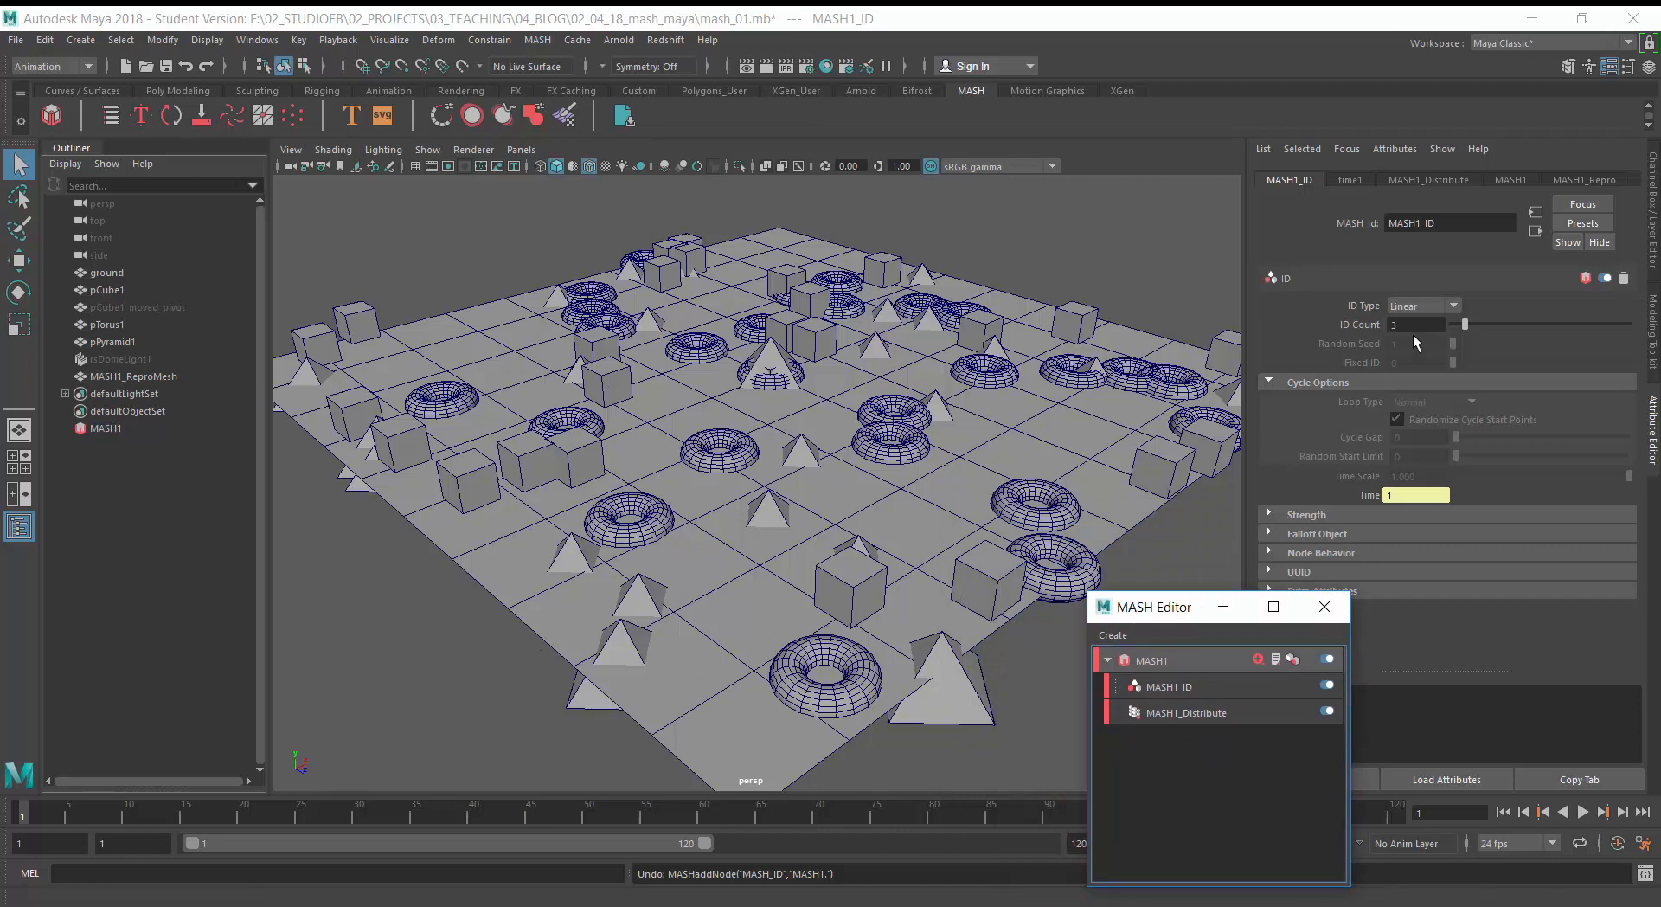
- Try an ID Count of 2 on MASH1_ID and return it to 3
click(1462, 325)
drag(1458, 324, 1453, 324)
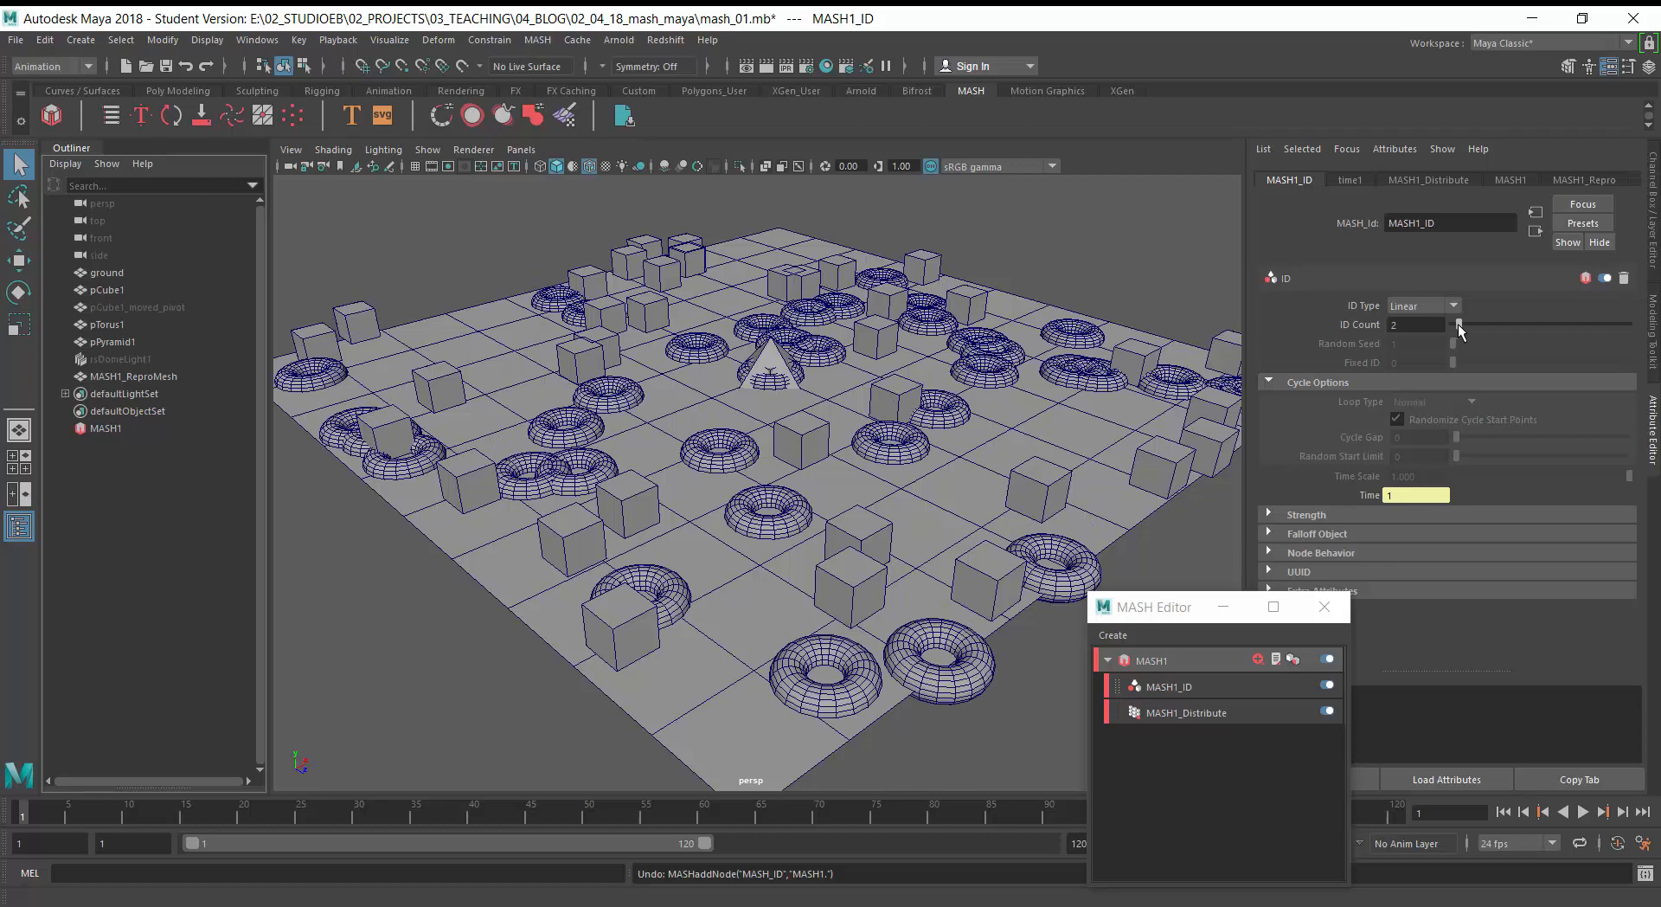
drag(1457, 323, 1460, 324)
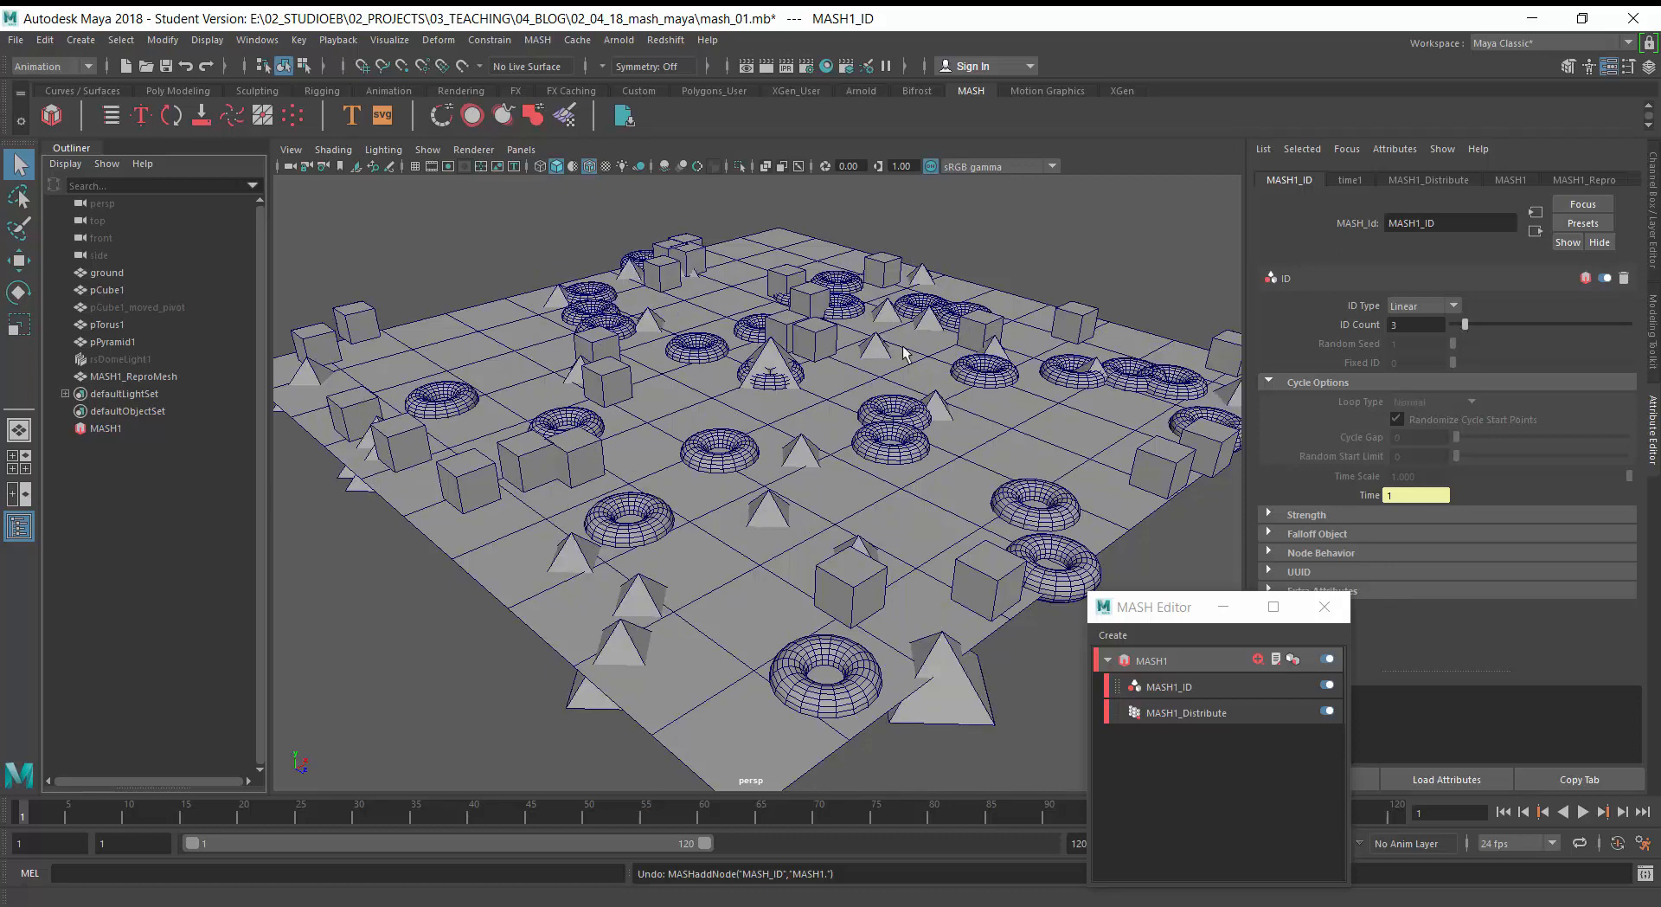
- Hide the source objects pCube1, pTorus1 and pPyramid1 and move the MASH Editor clear of the scattered objects
click(111, 291)
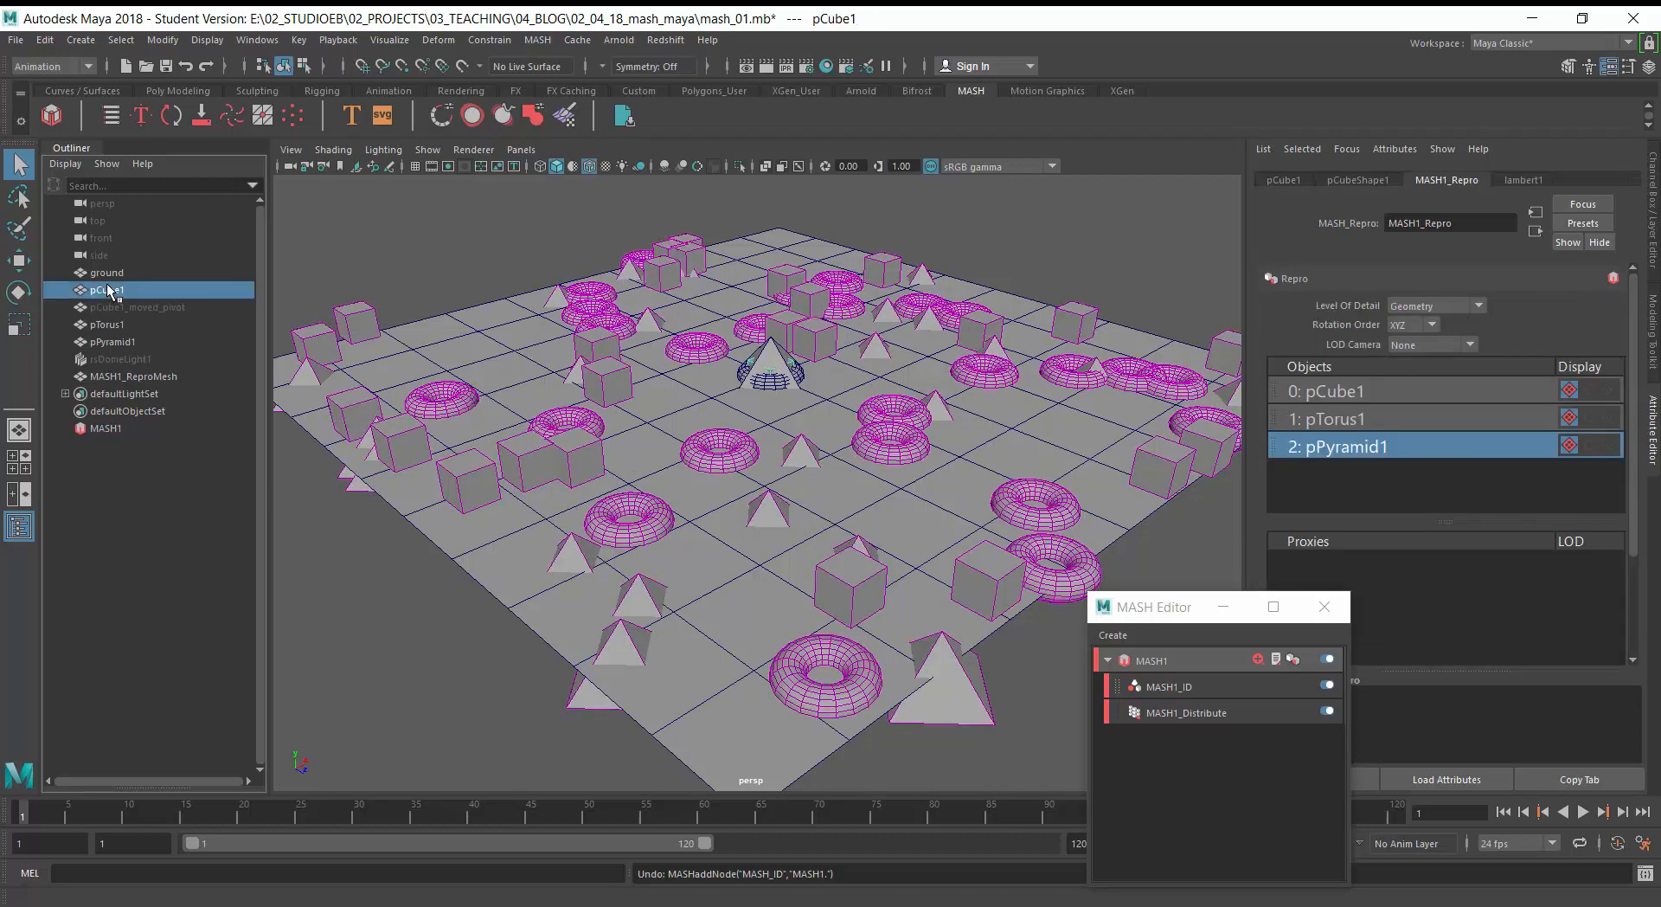
key(ctrl+h)
click(107, 323)
key(ctrl+h)
click(107, 341)
key(ctrl+h)
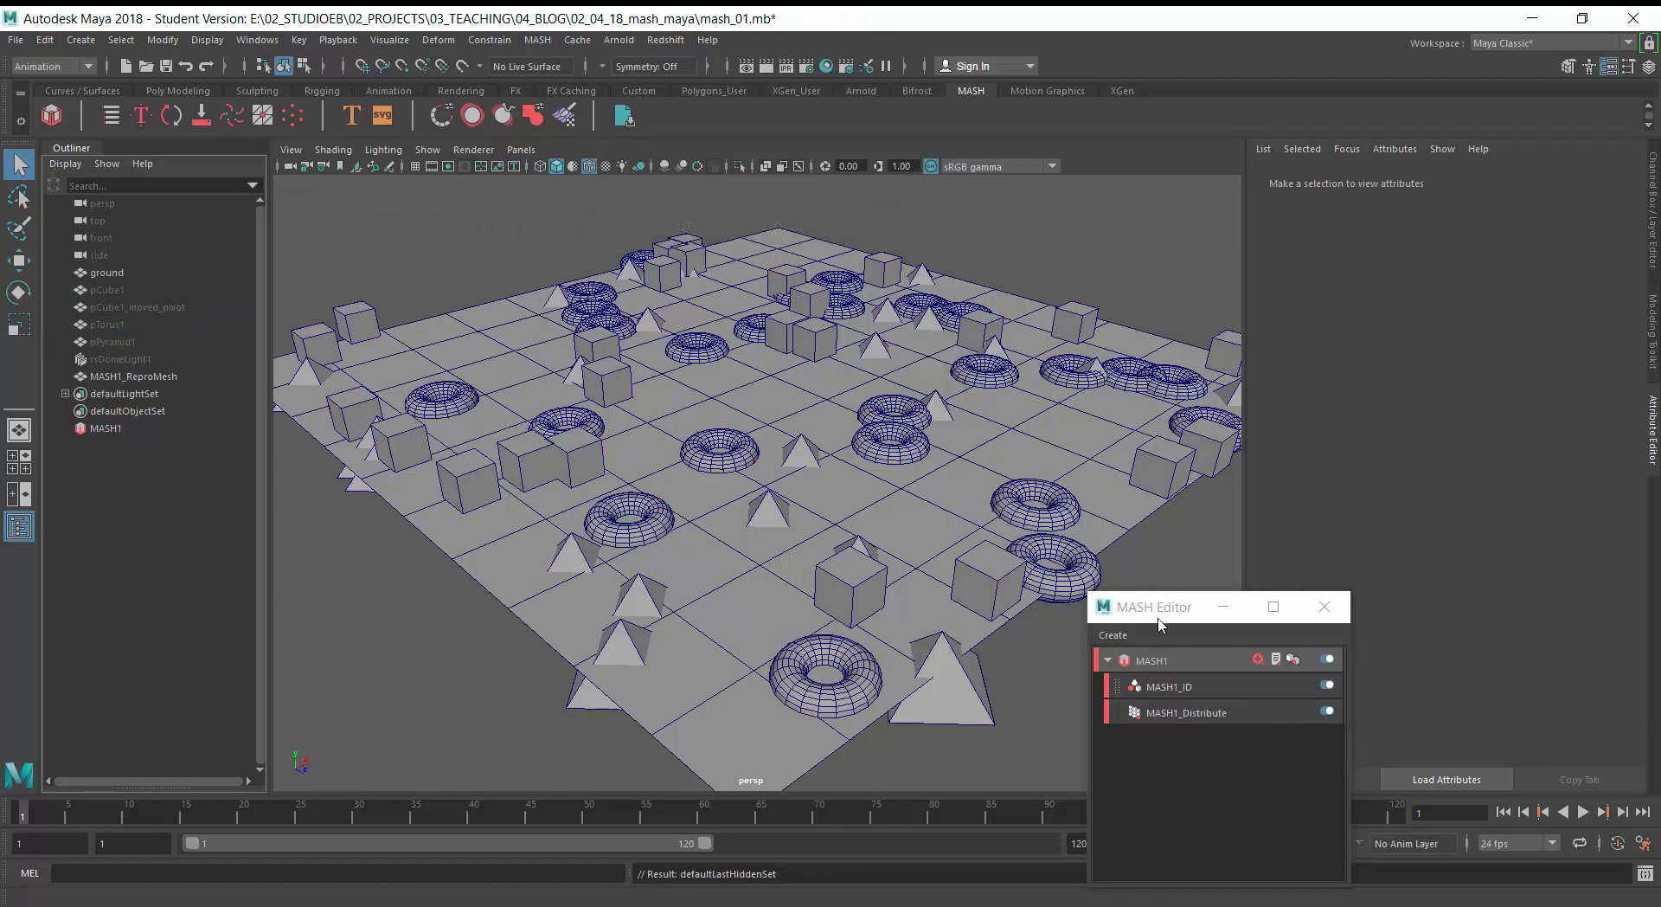
drag(1167, 620, 1222, 640)
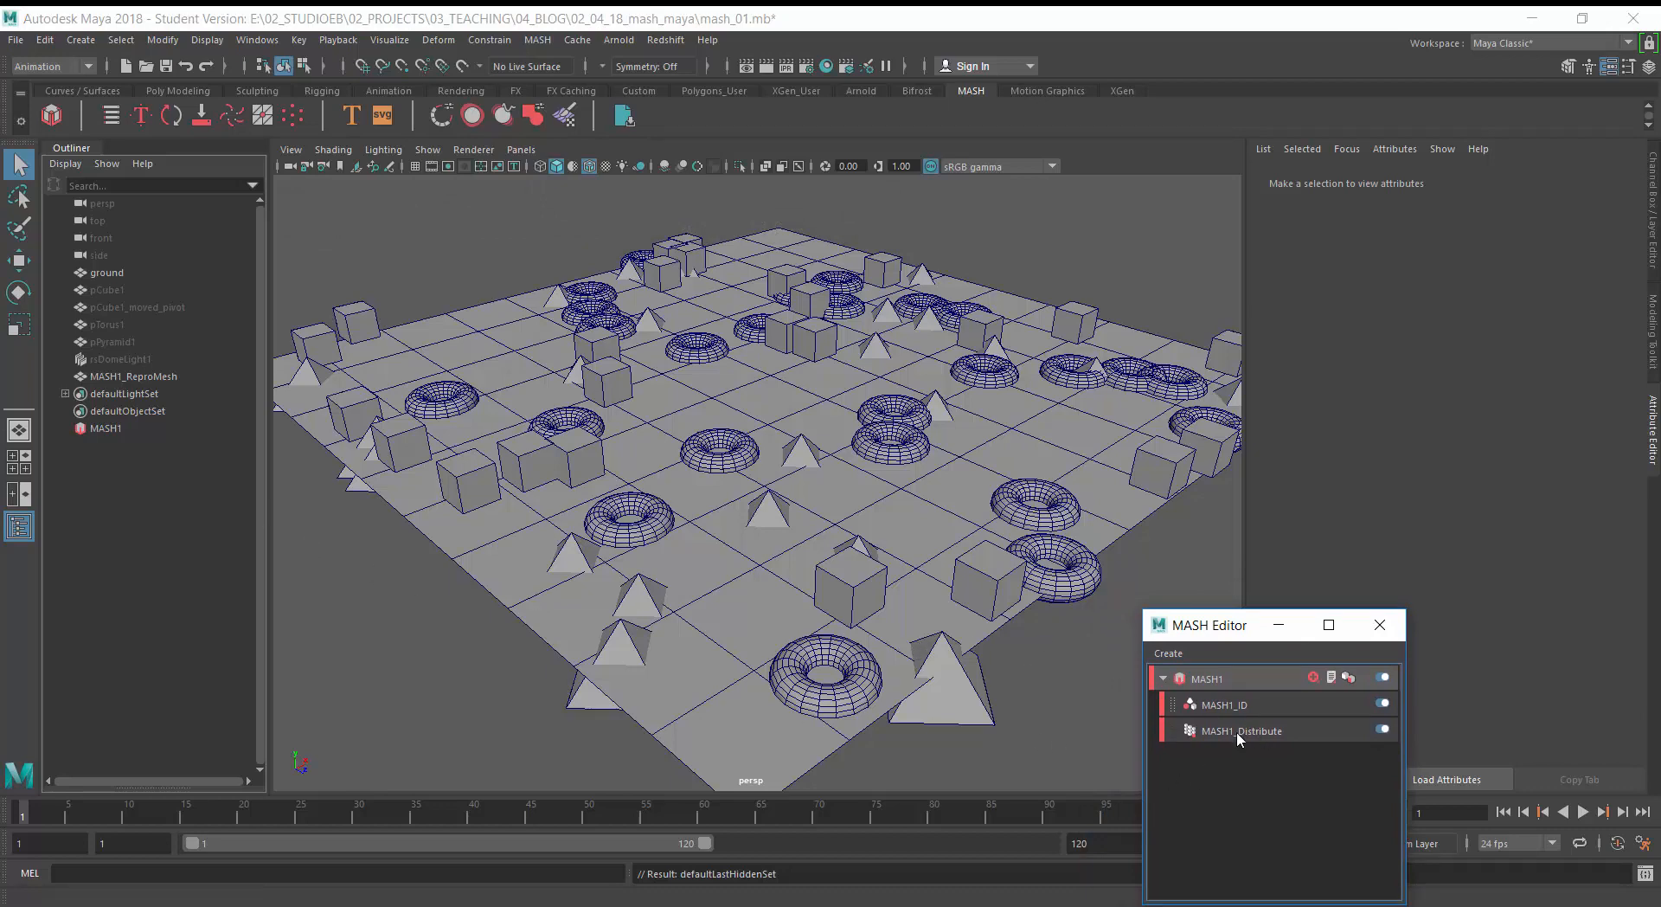
- Change the ID Type of MASH1_ID to Random and try Random Seed values of 13 and 17
click(1230, 704)
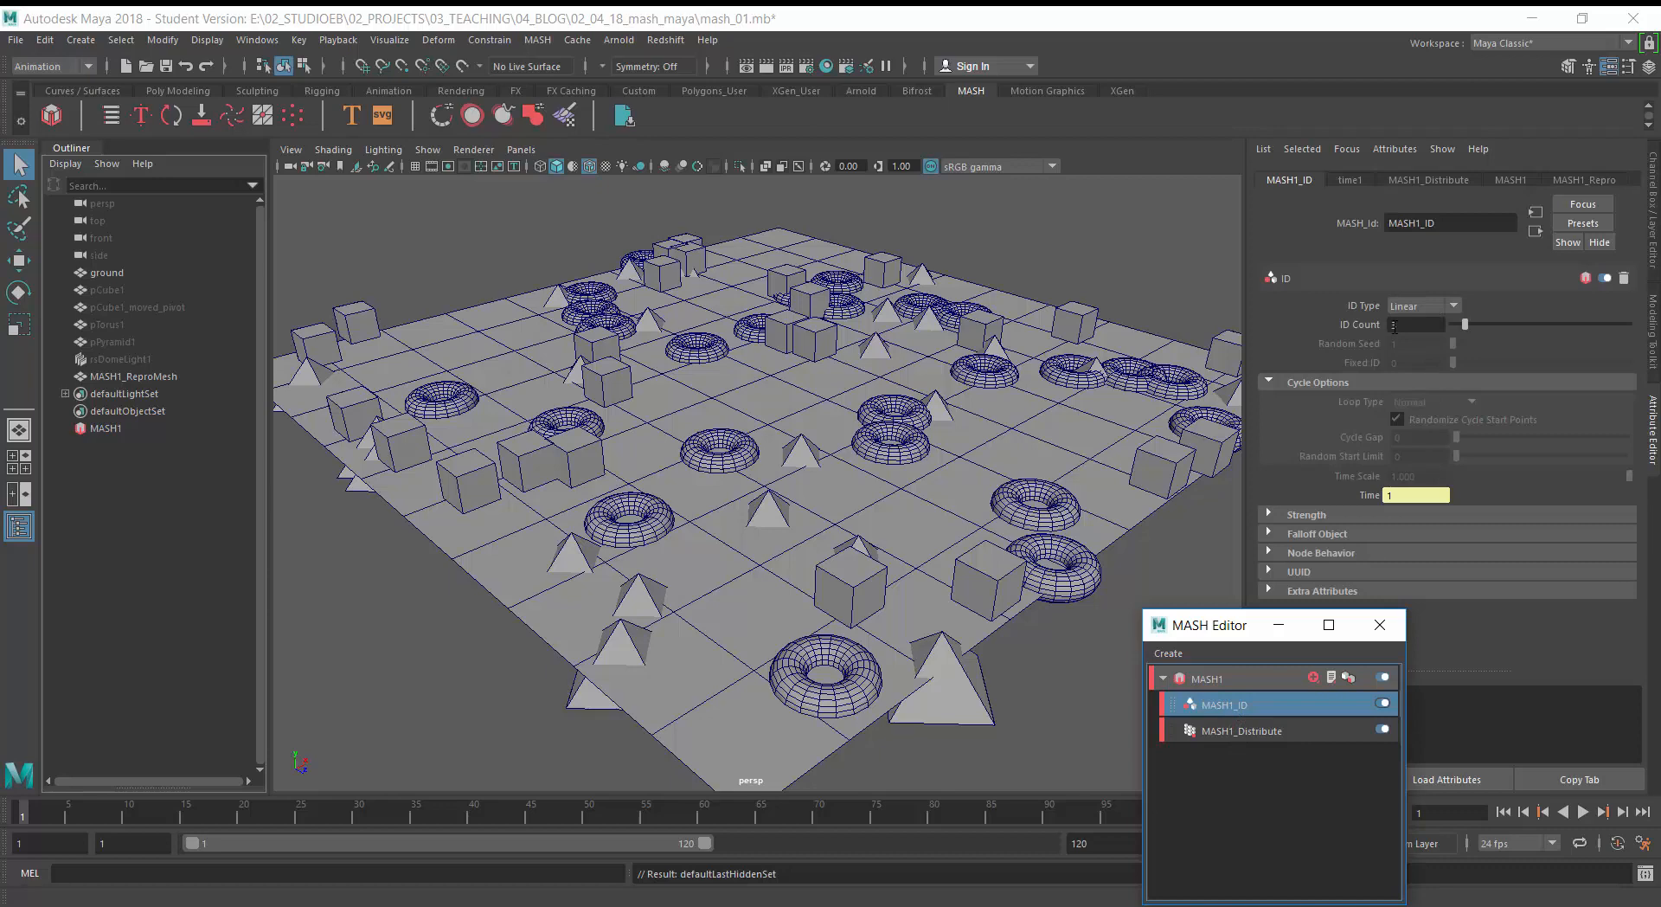
click(1455, 307)
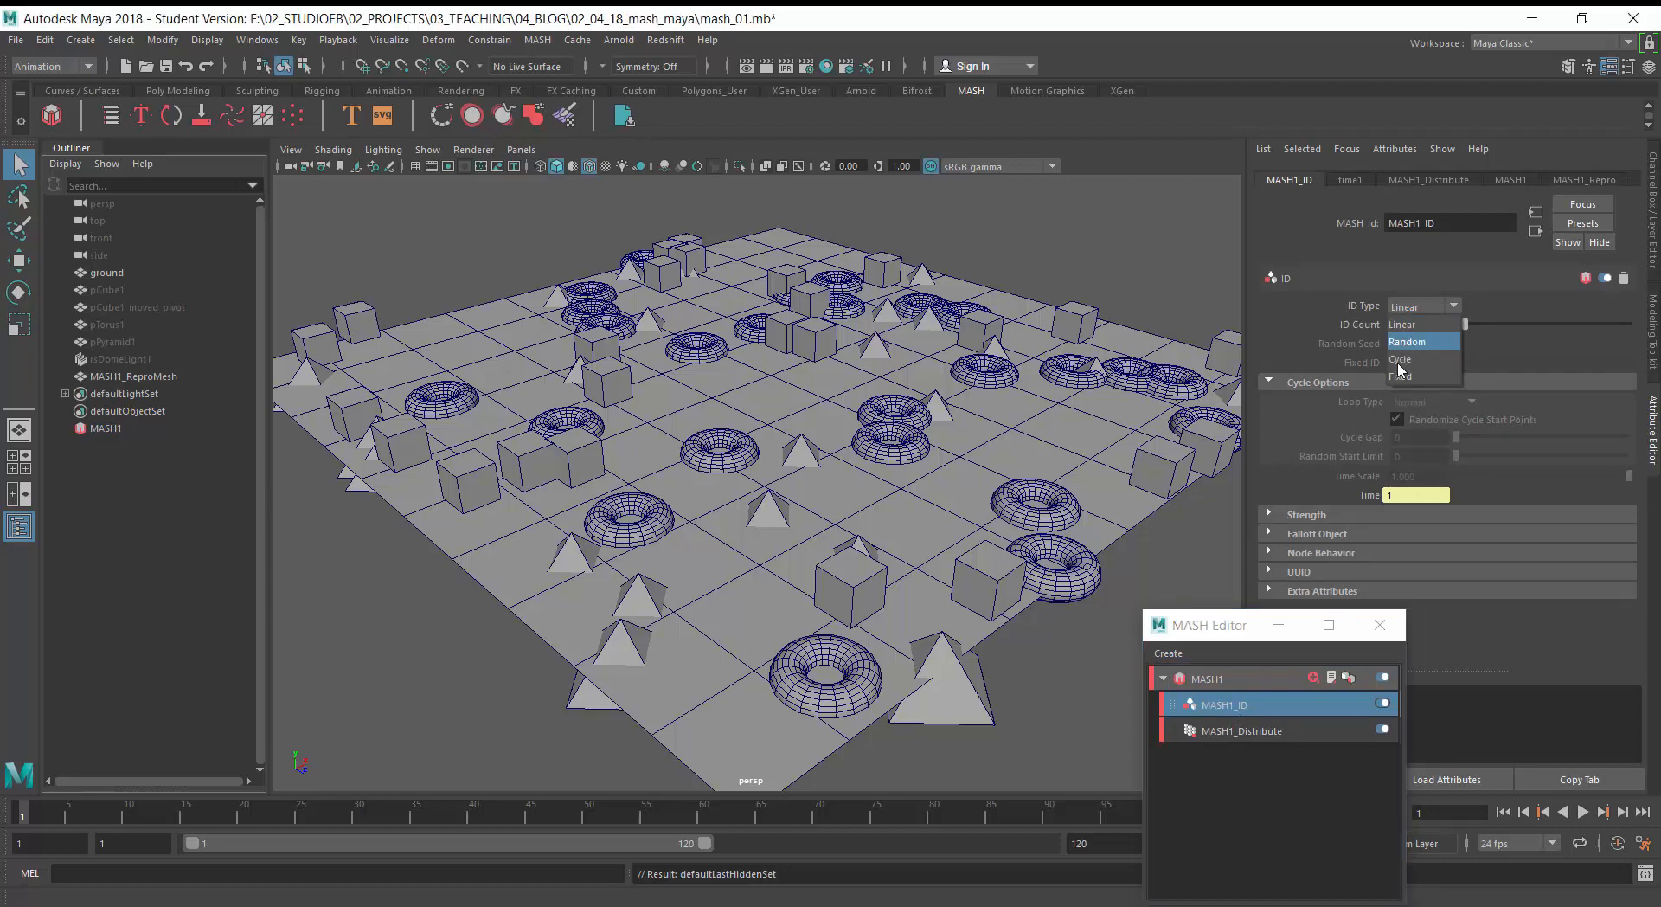
click(1419, 324)
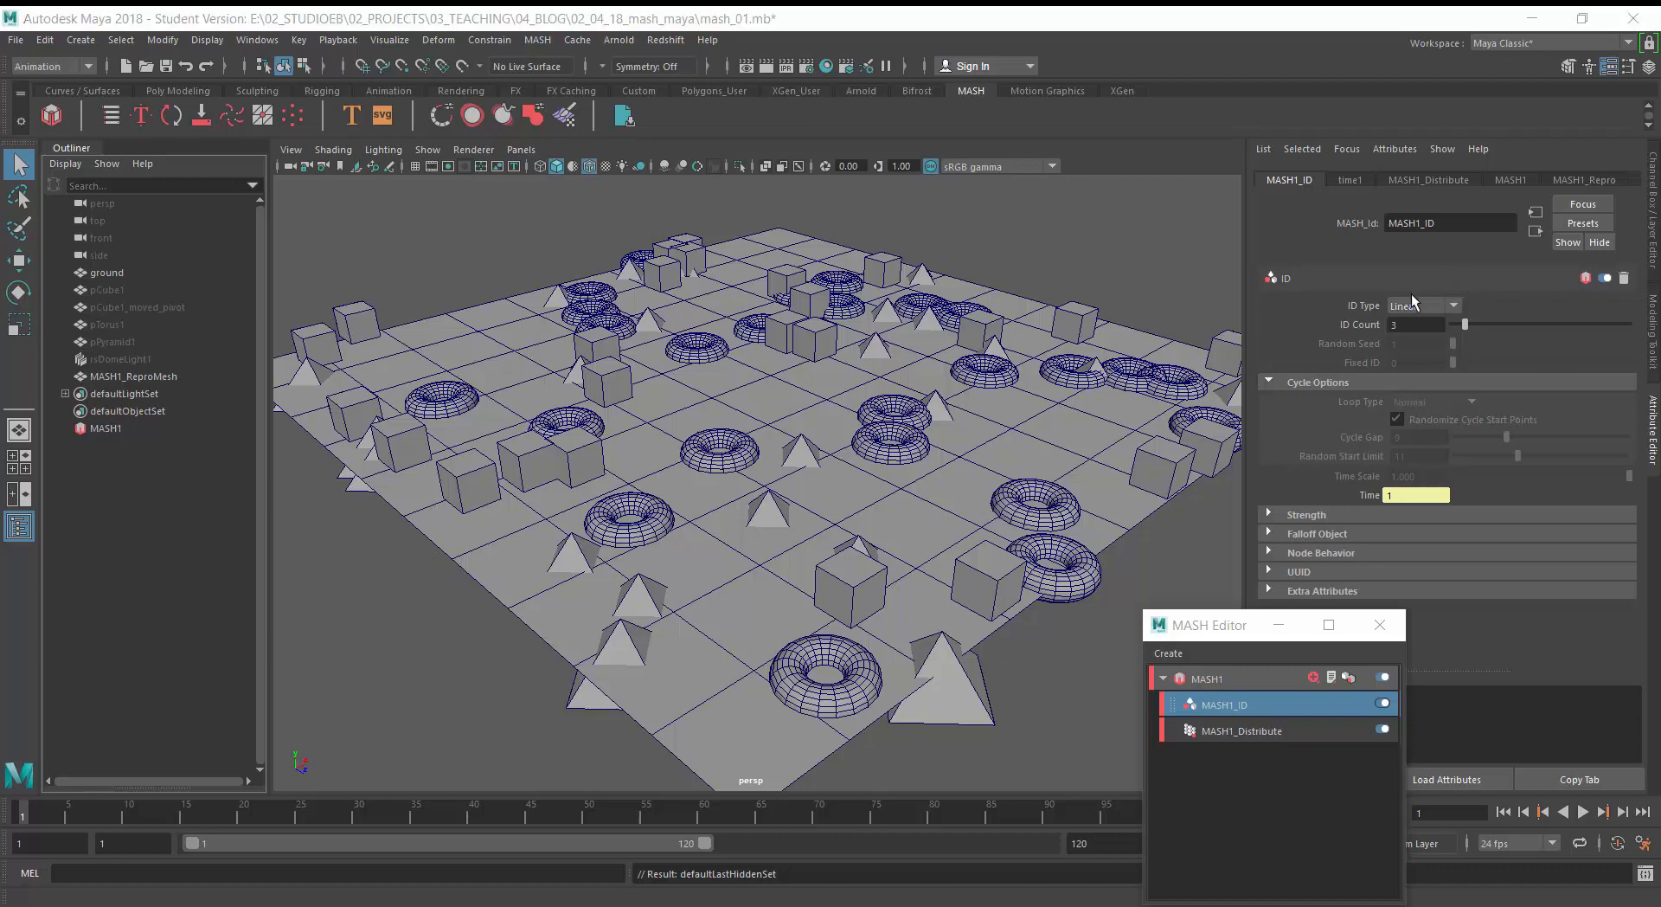
click(1419, 306)
click(1414, 343)
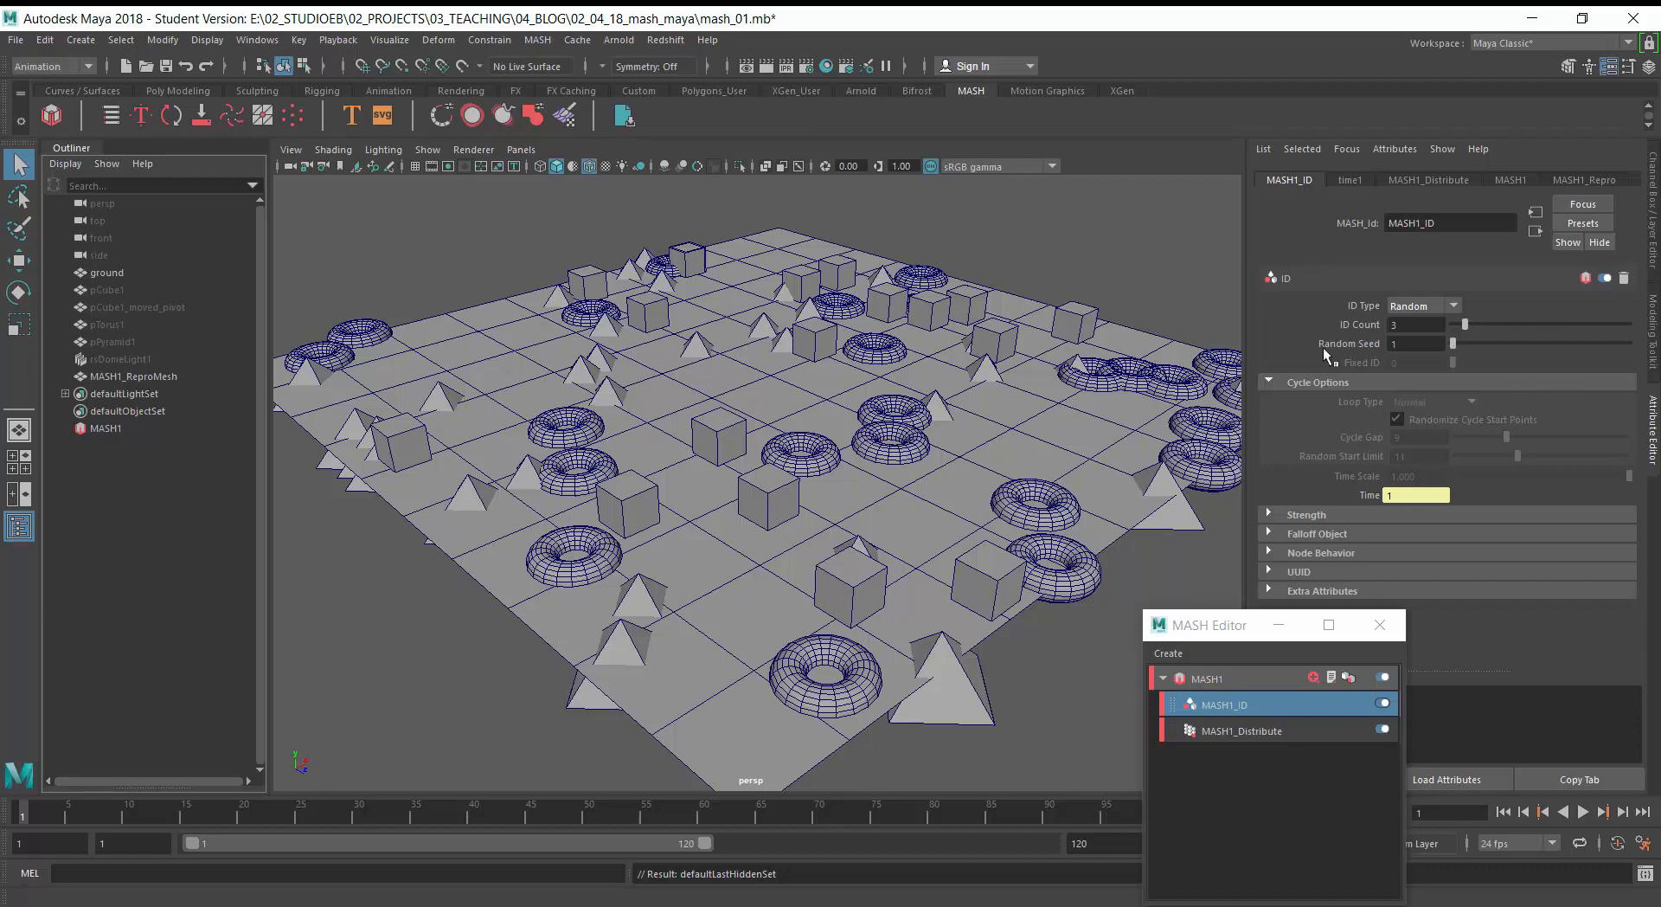
drag(1453, 345, 1473, 350)
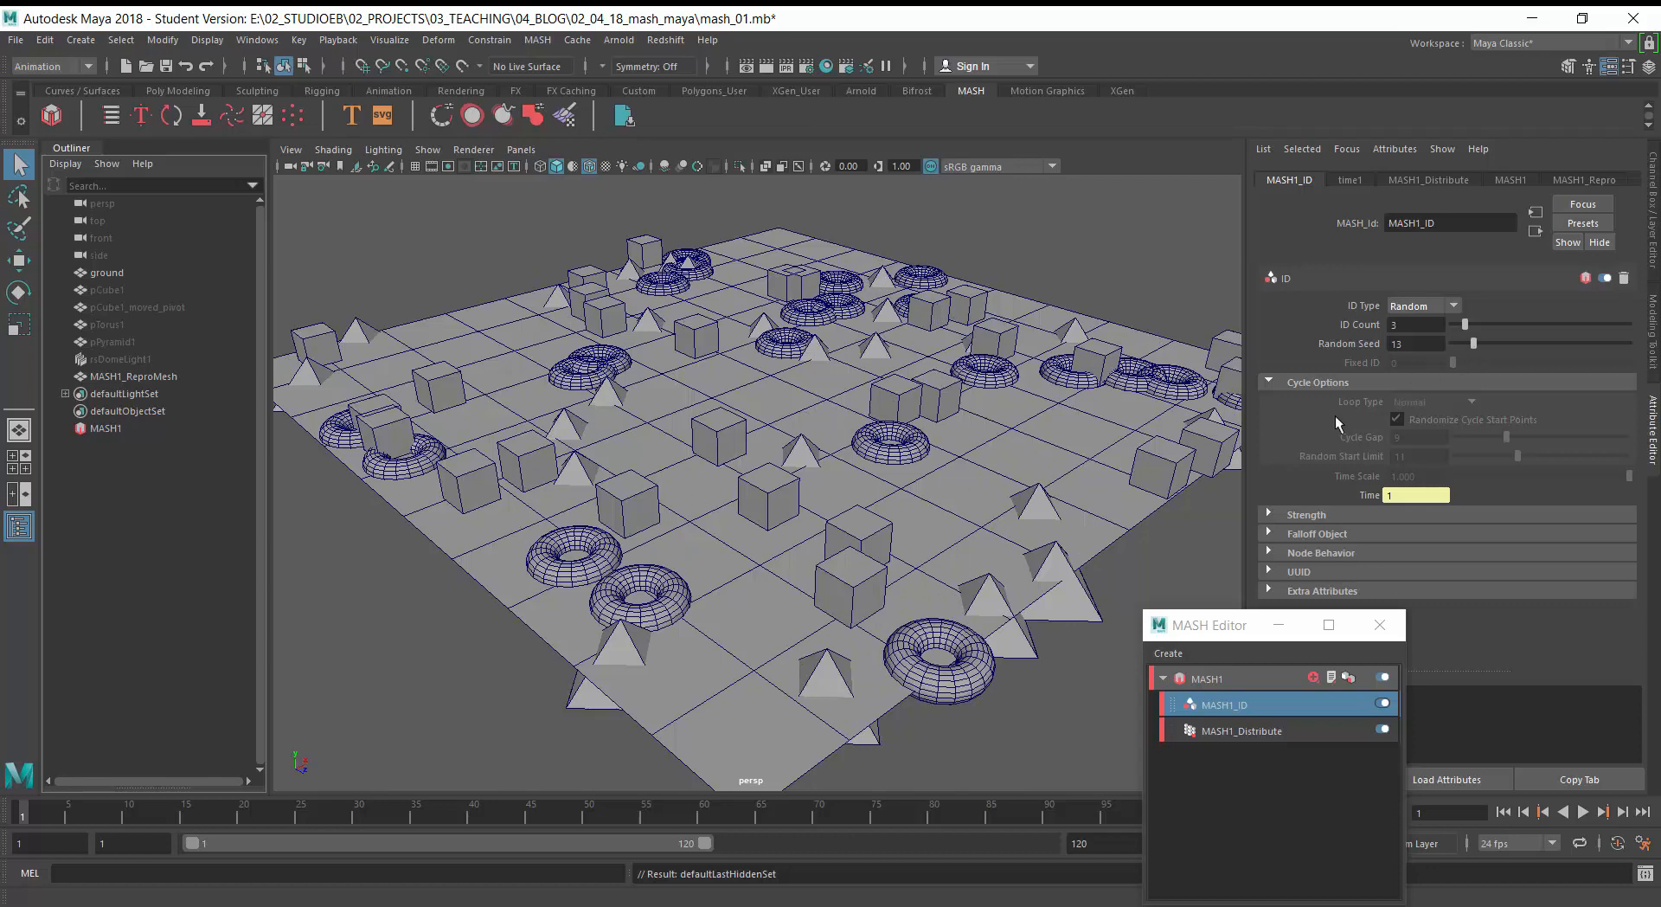
mouse_move(1473, 344)
mouse_down()
mouse_move(1532, 347)
mouse_move(1481, 356)
mouse_up()
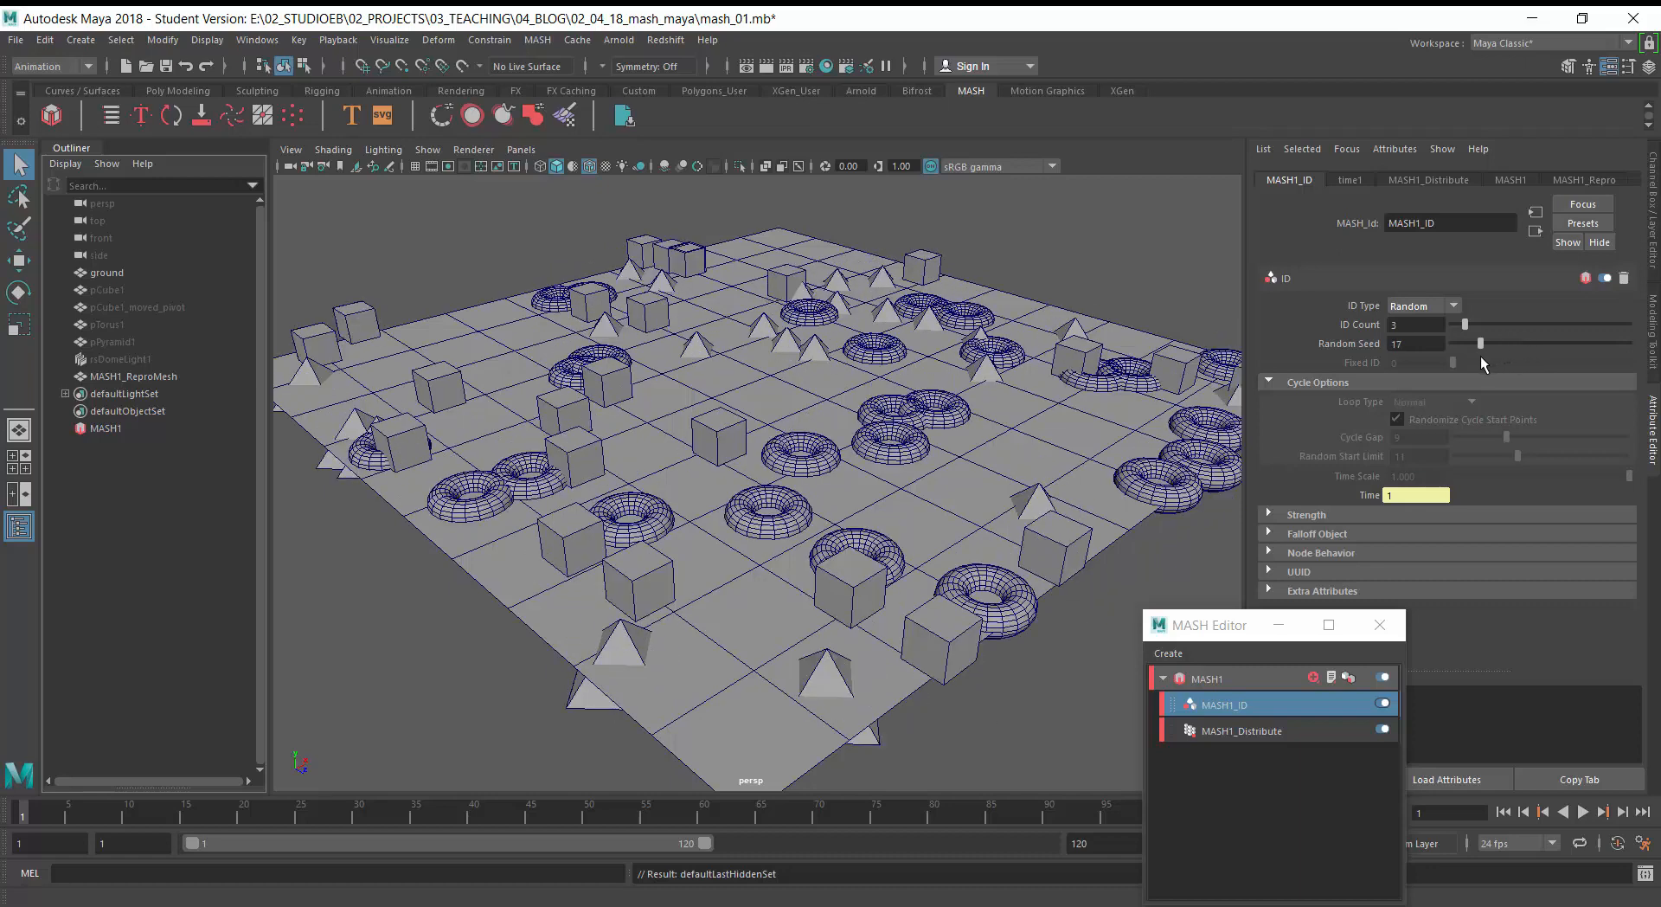
- Switch the ID Type to Cycle with a Random Seed of 1 and preview the animation up to frame 33
click(1436, 308)
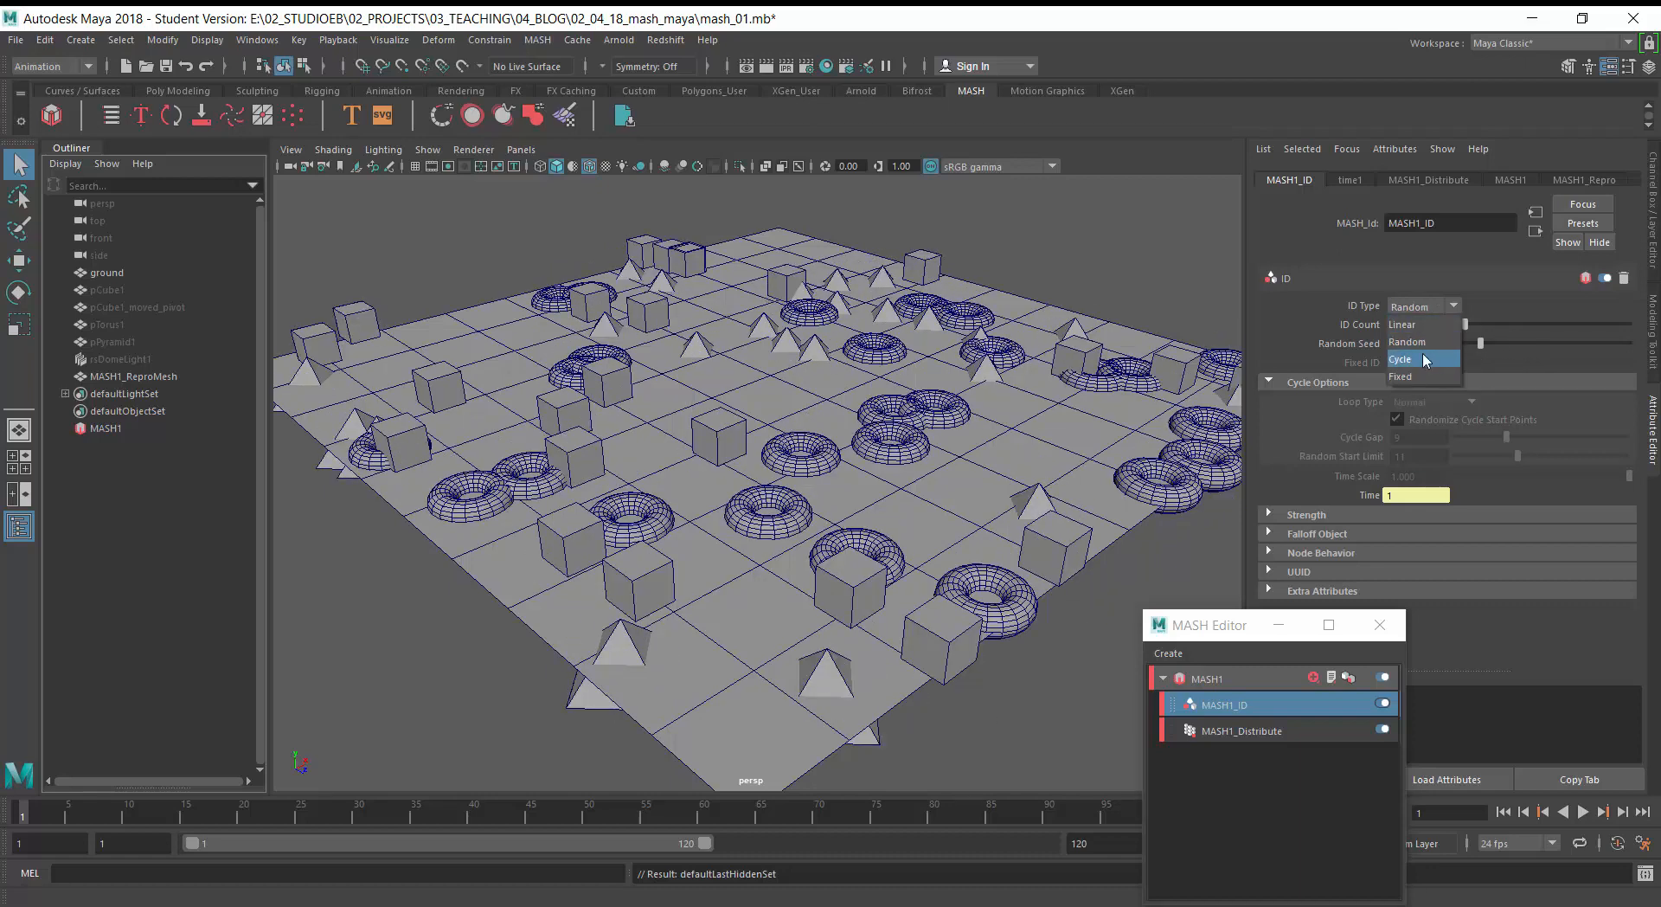
click(1426, 360)
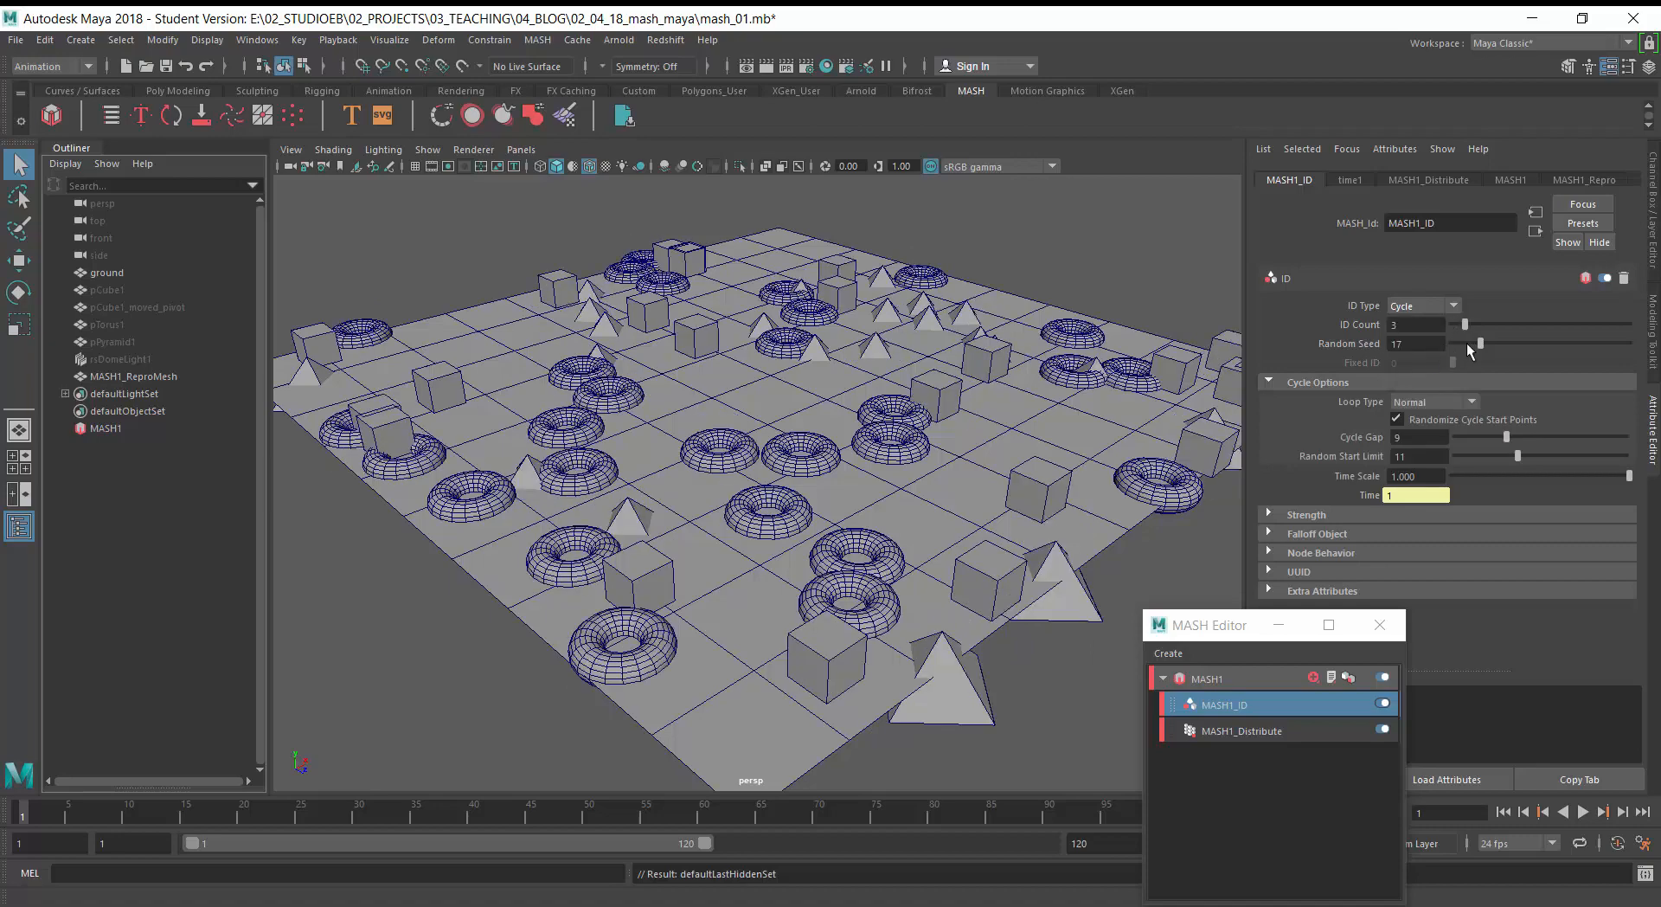
drag(1466, 349, 1425, 350)
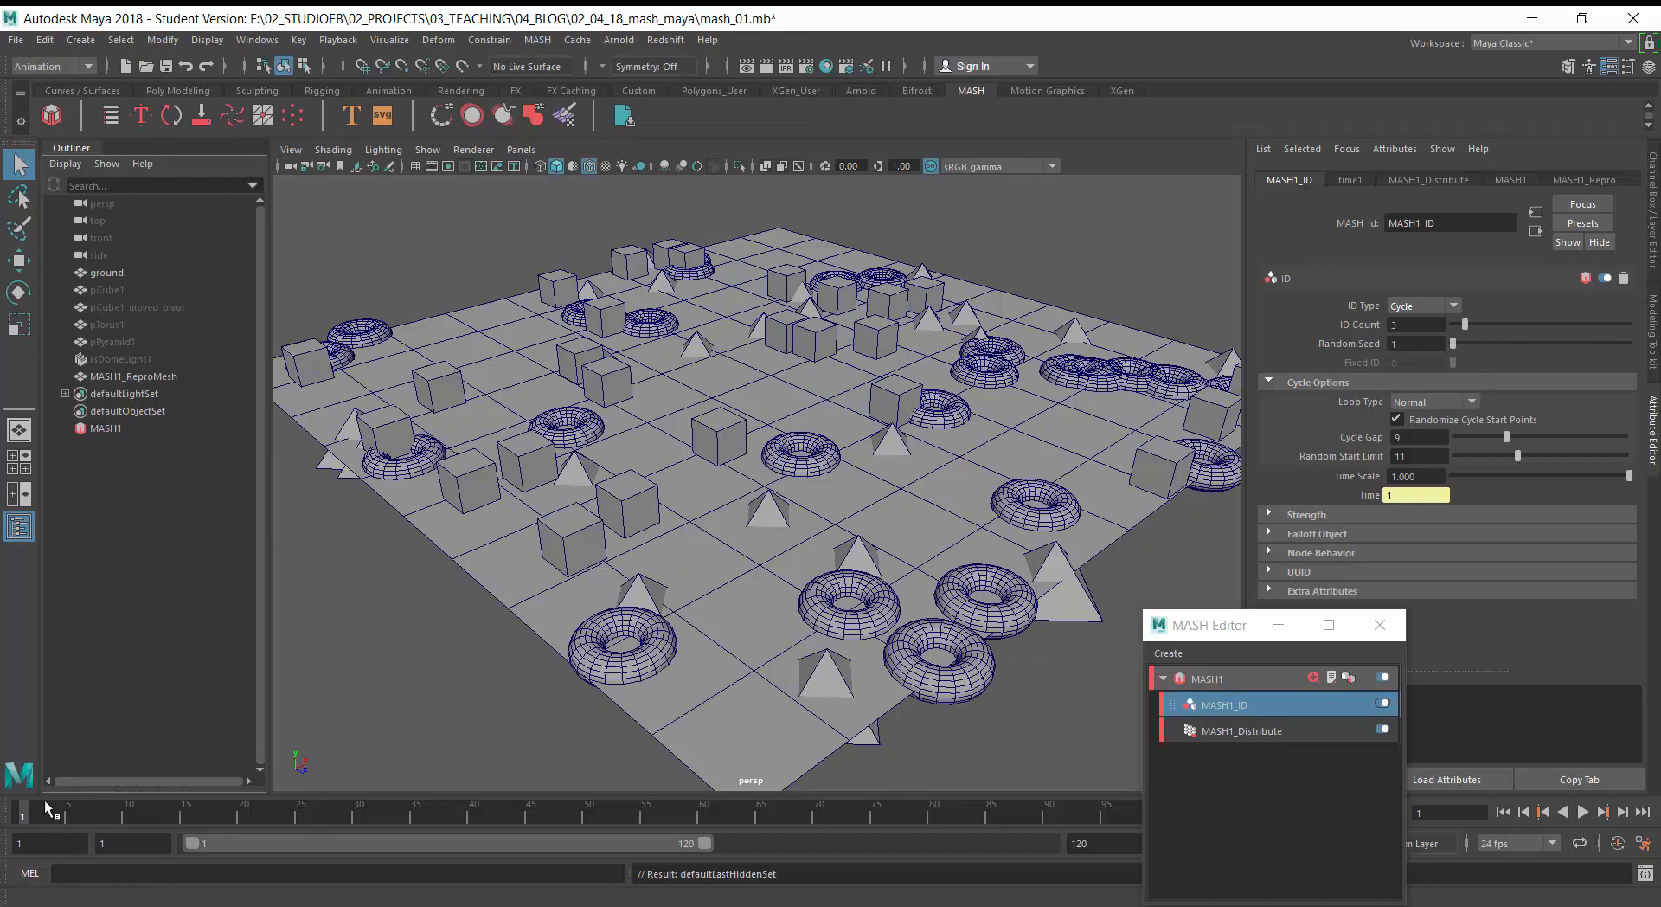
key(alt+v)
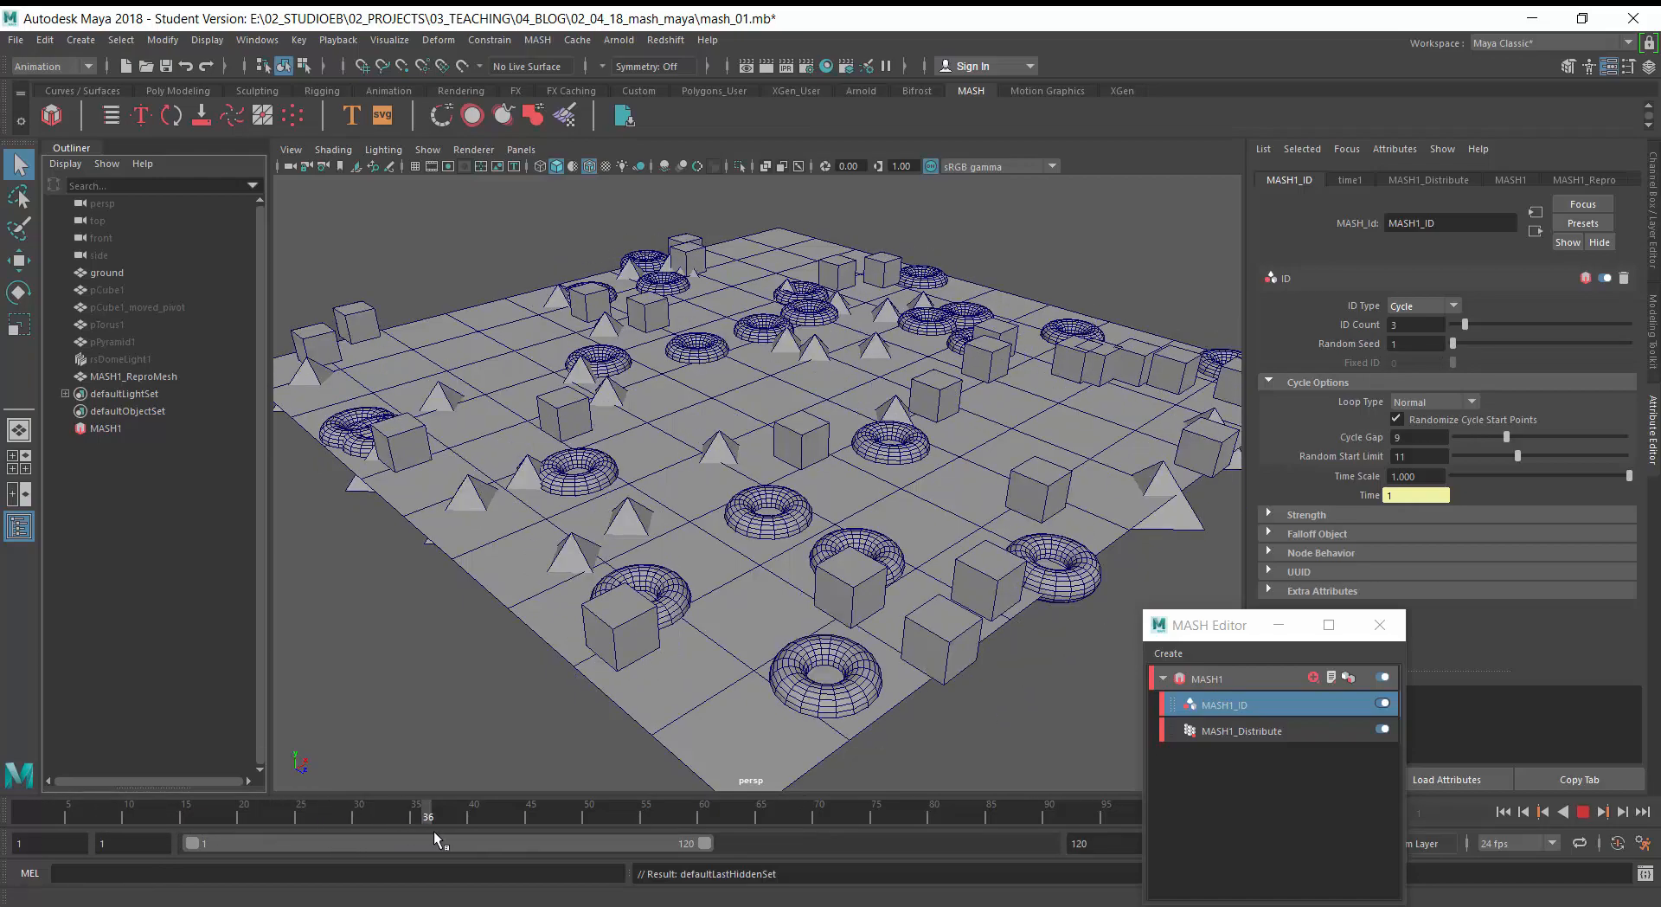
click(391, 820)
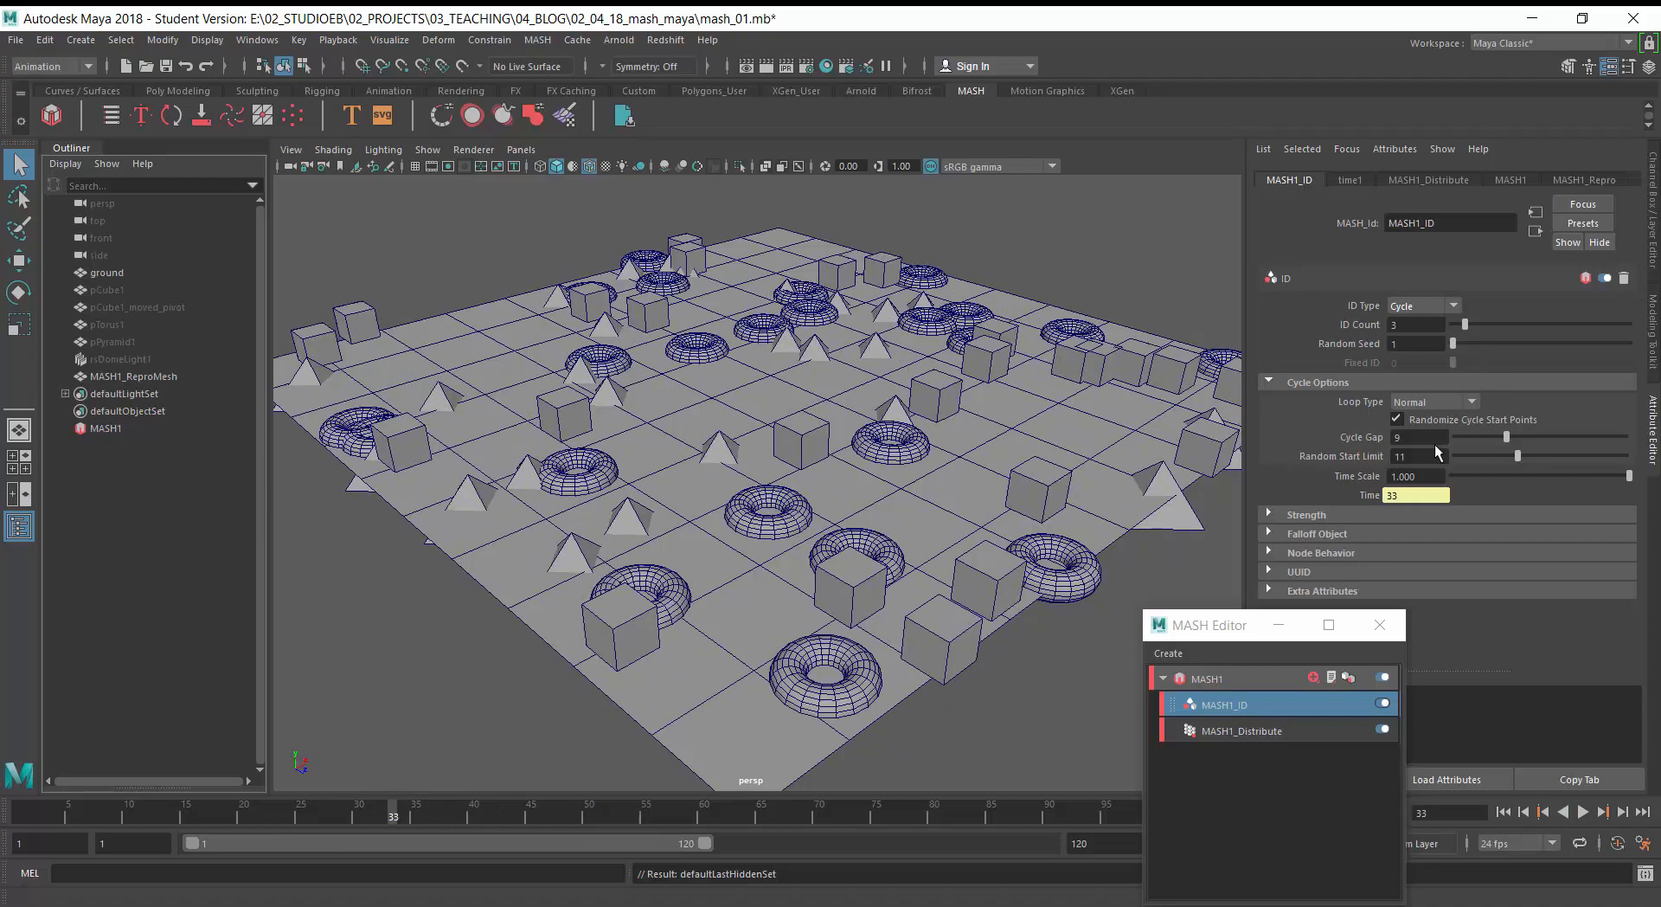
- Set the Random Start Limit of MASH1_ID to 8 and scrub the timeline back to frame 1
mouse_move(1514, 457)
mouse_down()
mouse_move(1484, 455)
mouse_move(1518, 454)
mouse_move(1500, 455)
mouse_up()
drag(160, 815, 22, 813)
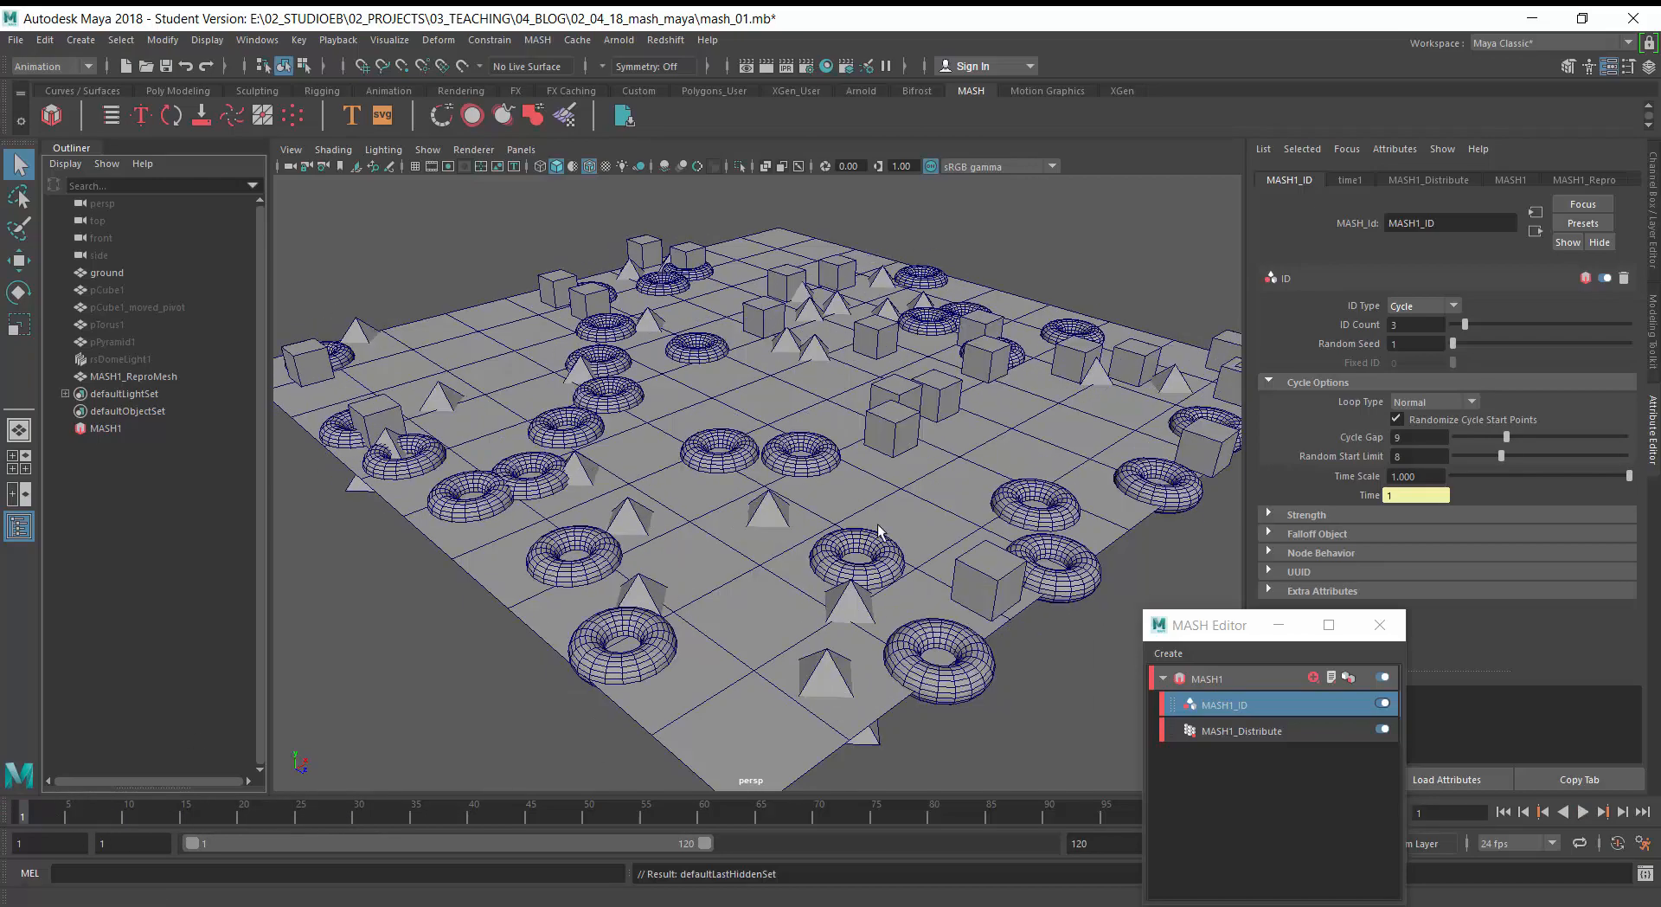
- Try the Fixed ID Type with Fixed ID values 1, 2 and 1 again, and return MASH1_ID to Linear
click(1419, 302)
click(1411, 378)
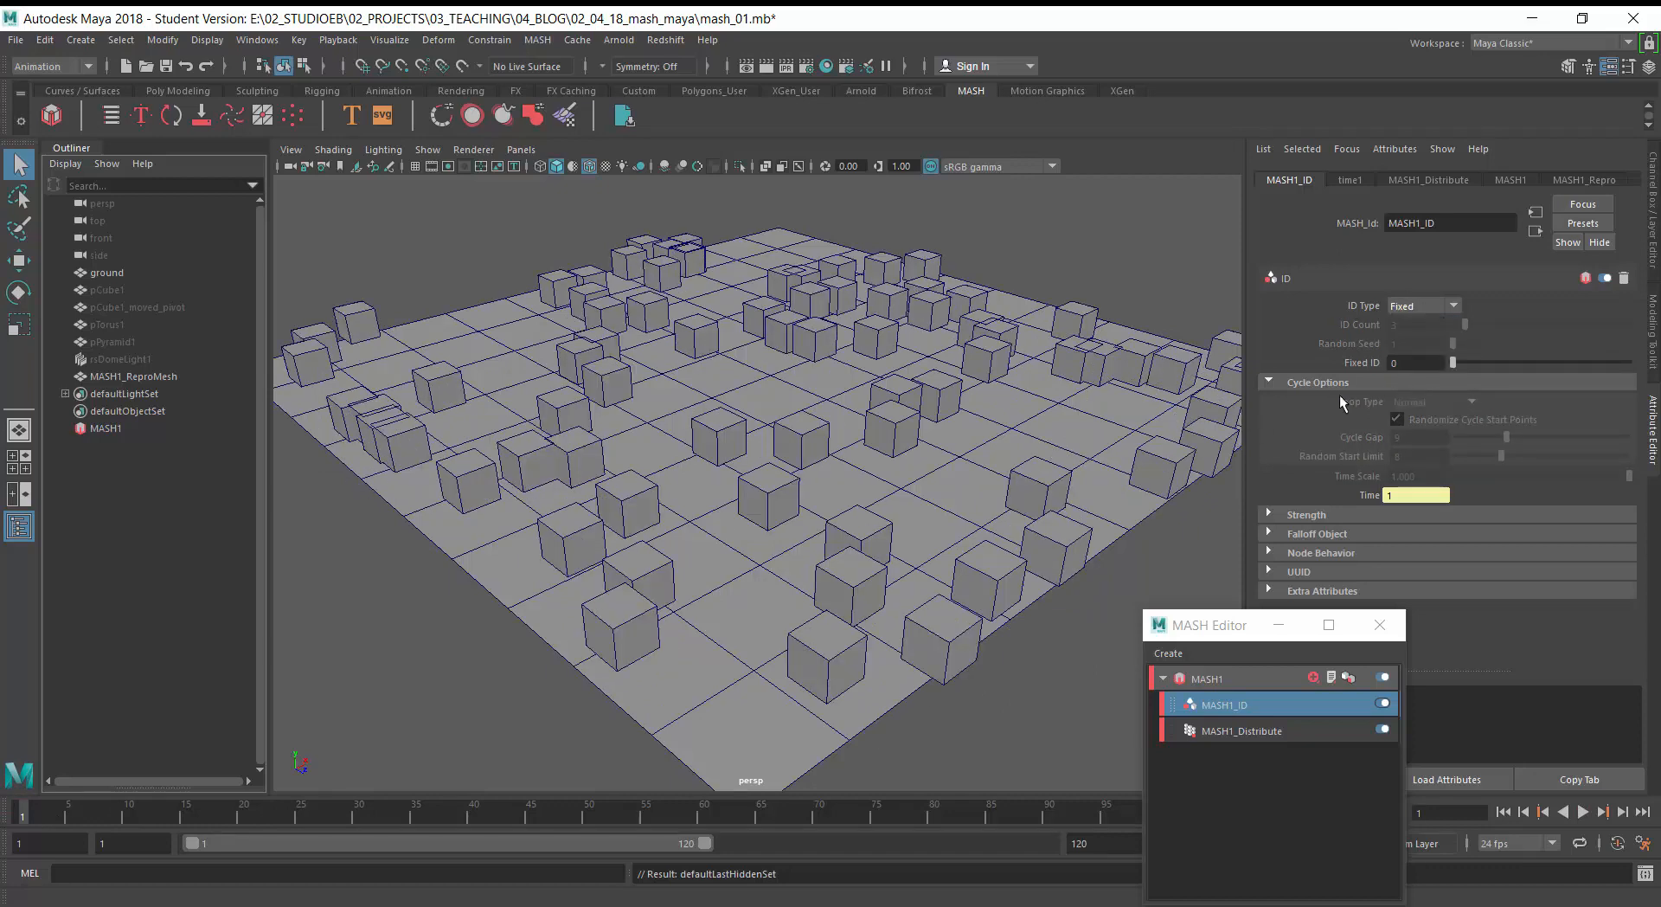
double_click(1403, 363)
text(1)
key(Return)
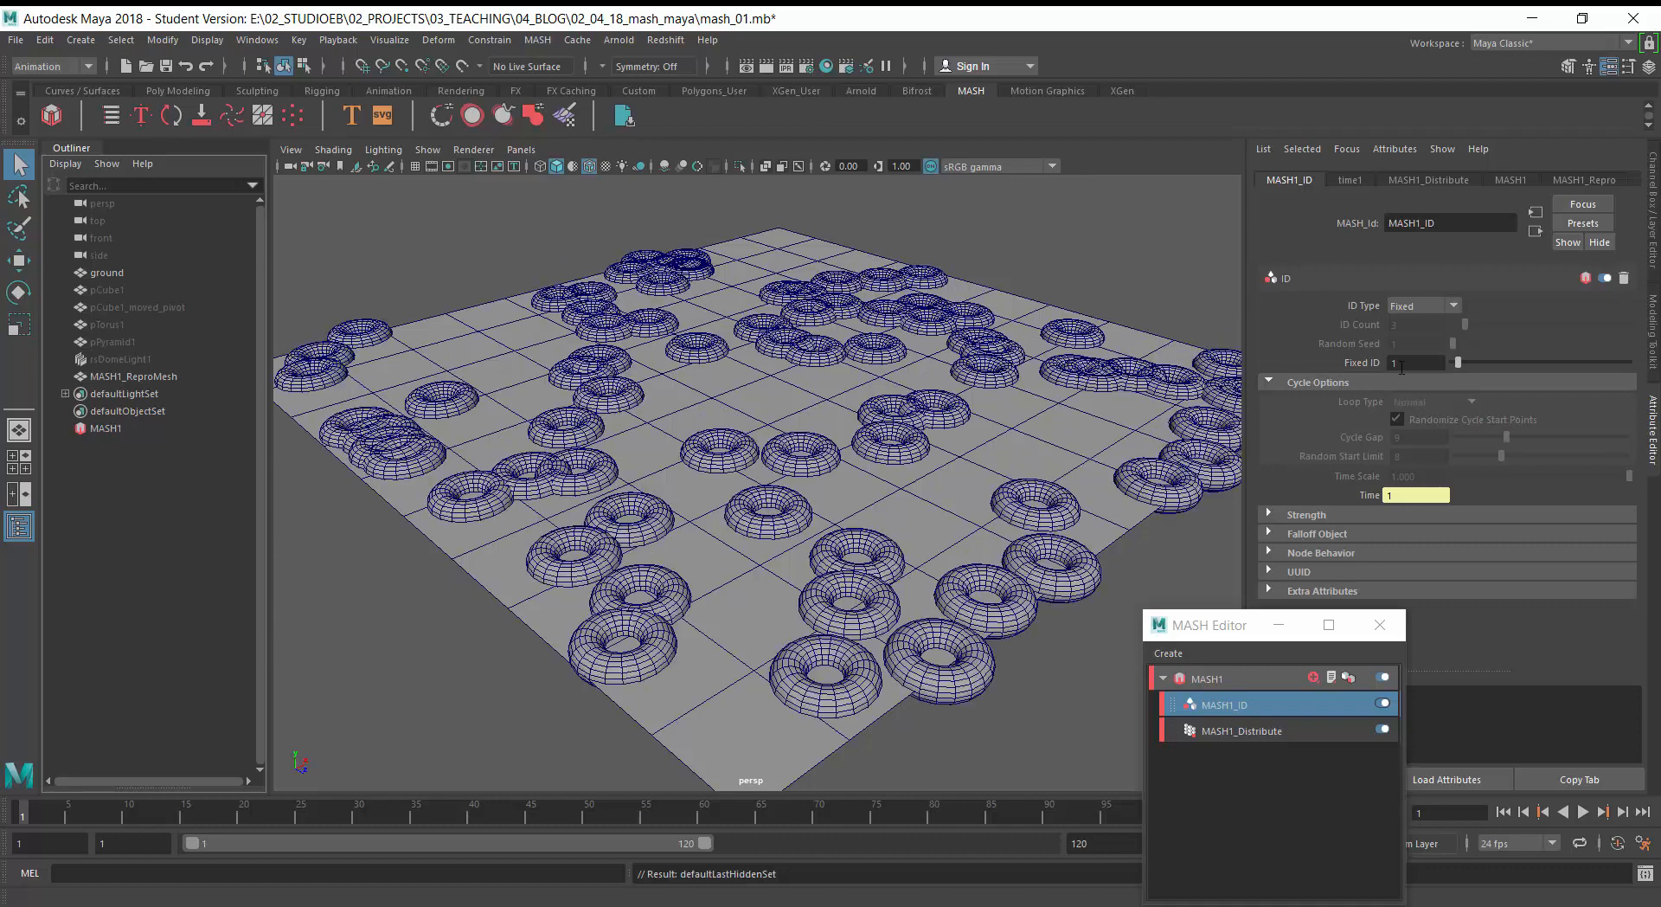
text(2)
key(Return)
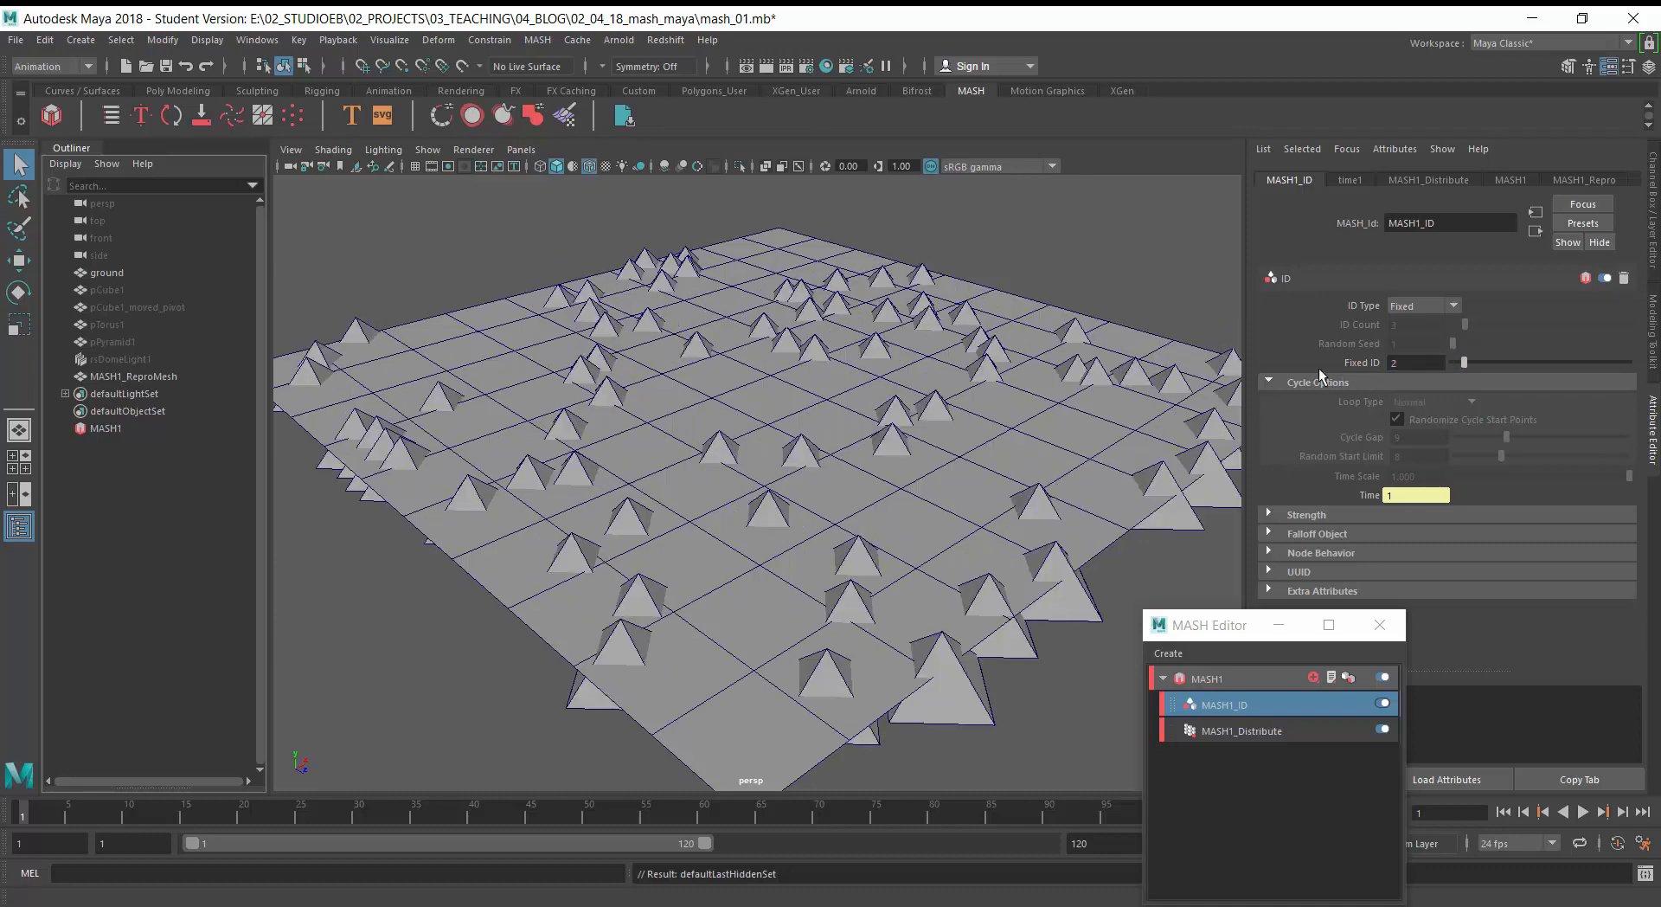
double_click(1392, 362)
text(1)
click(1418, 305)
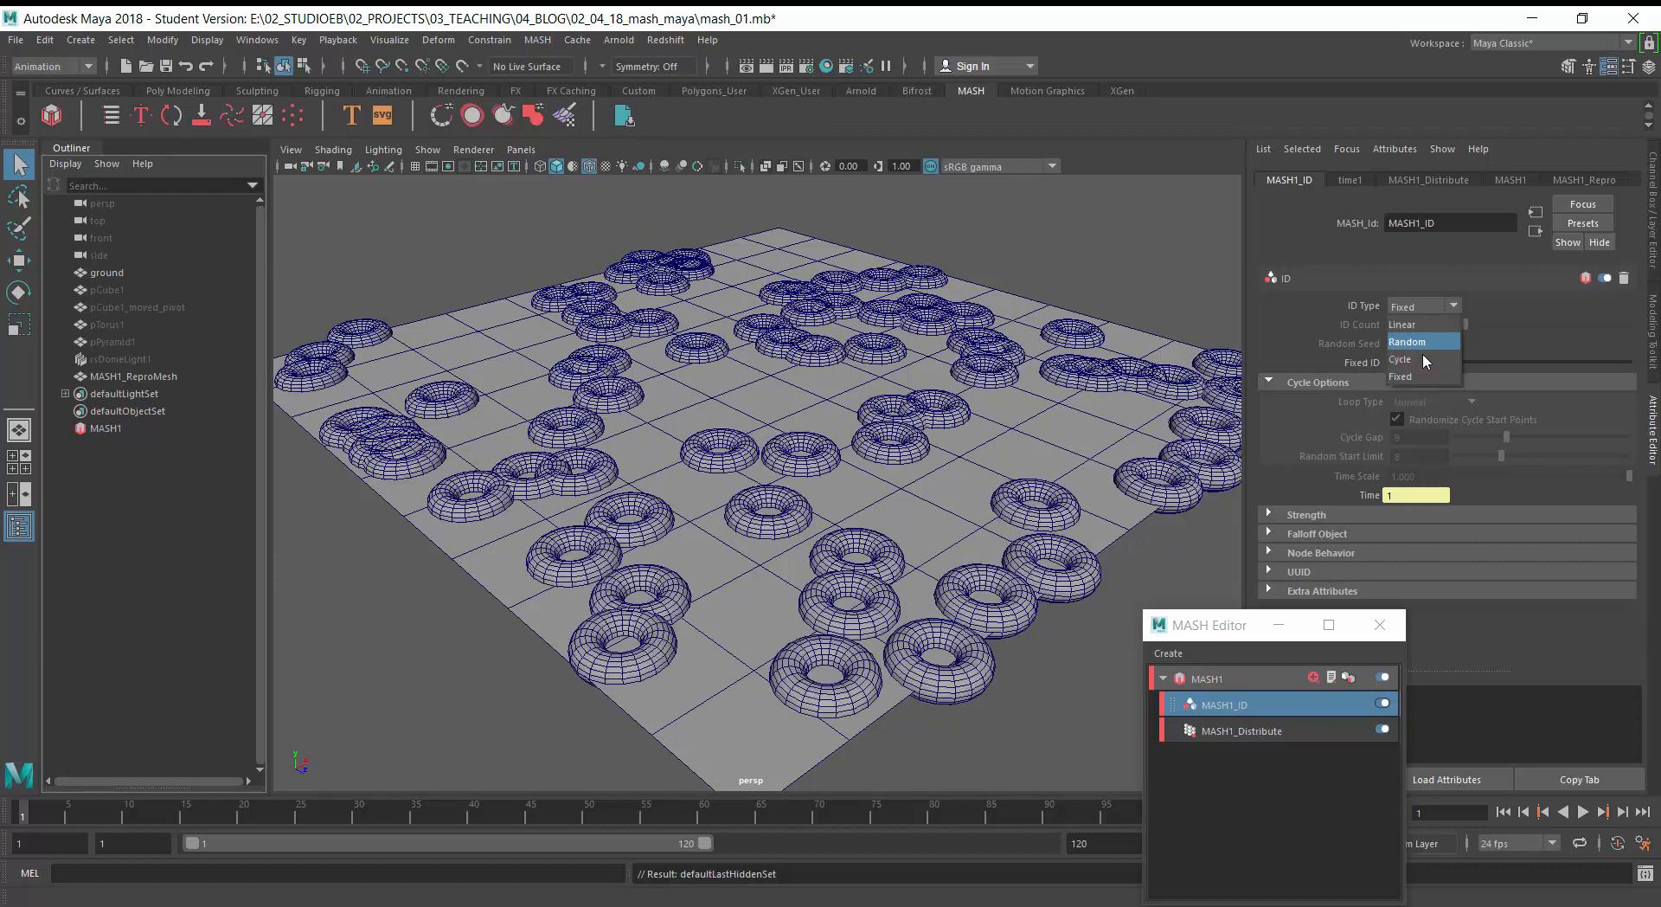
click(1422, 324)
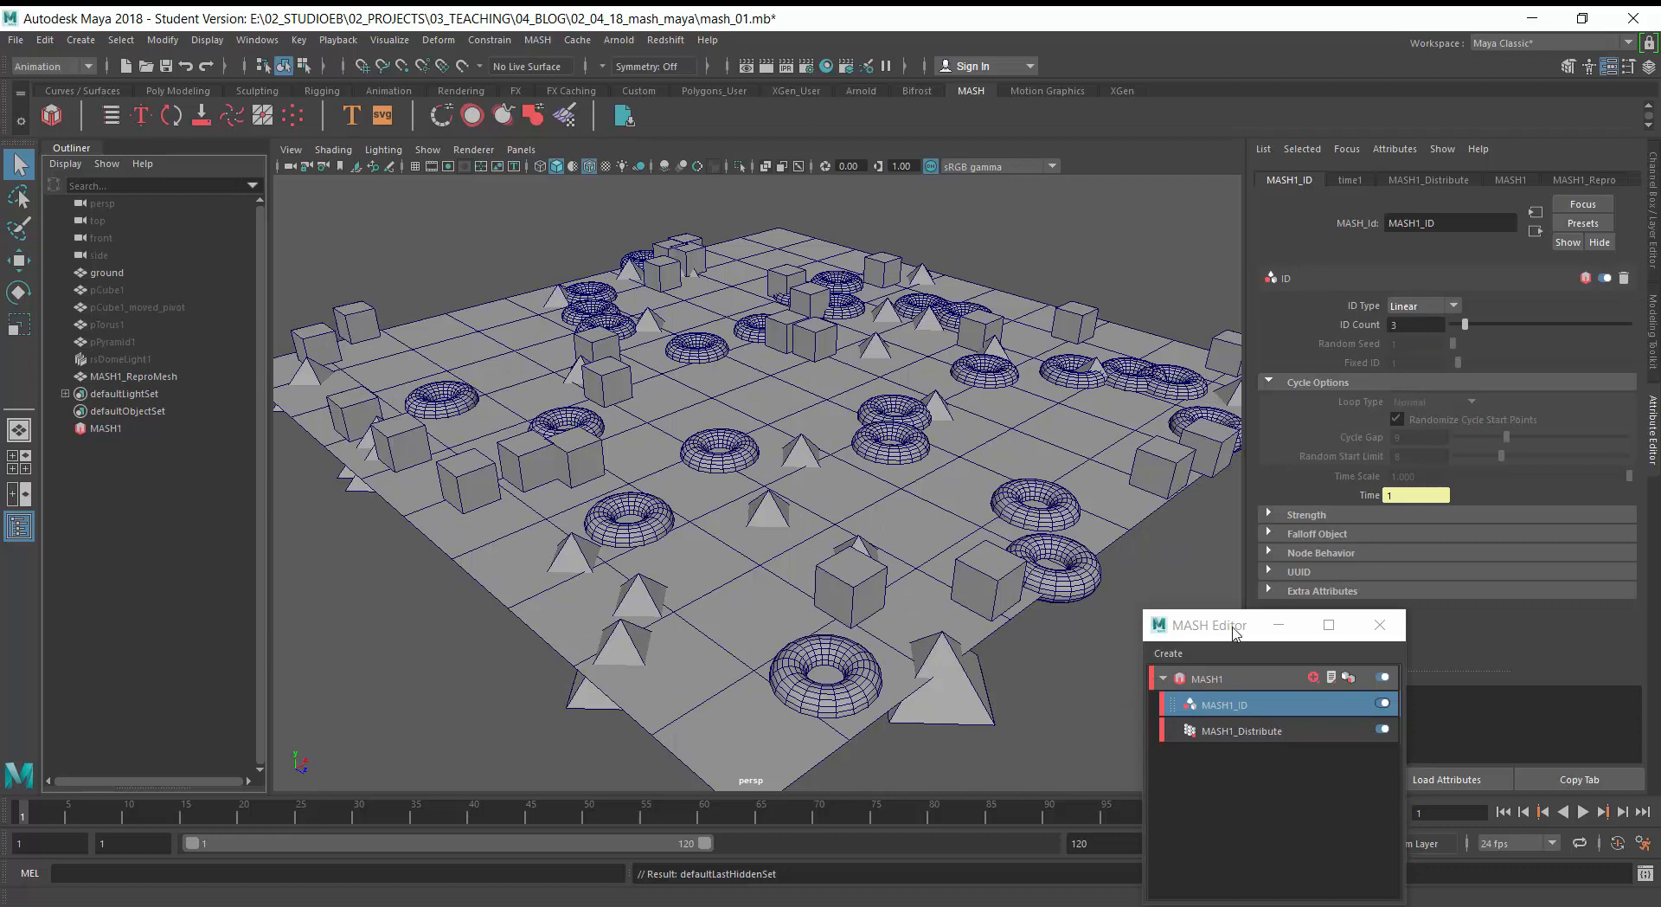
- Disable and re-enable the MASH1_ID node and the MASH1_Distribute node one after the other in the MASH Editor
drag(1238, 627, 1302, 283)
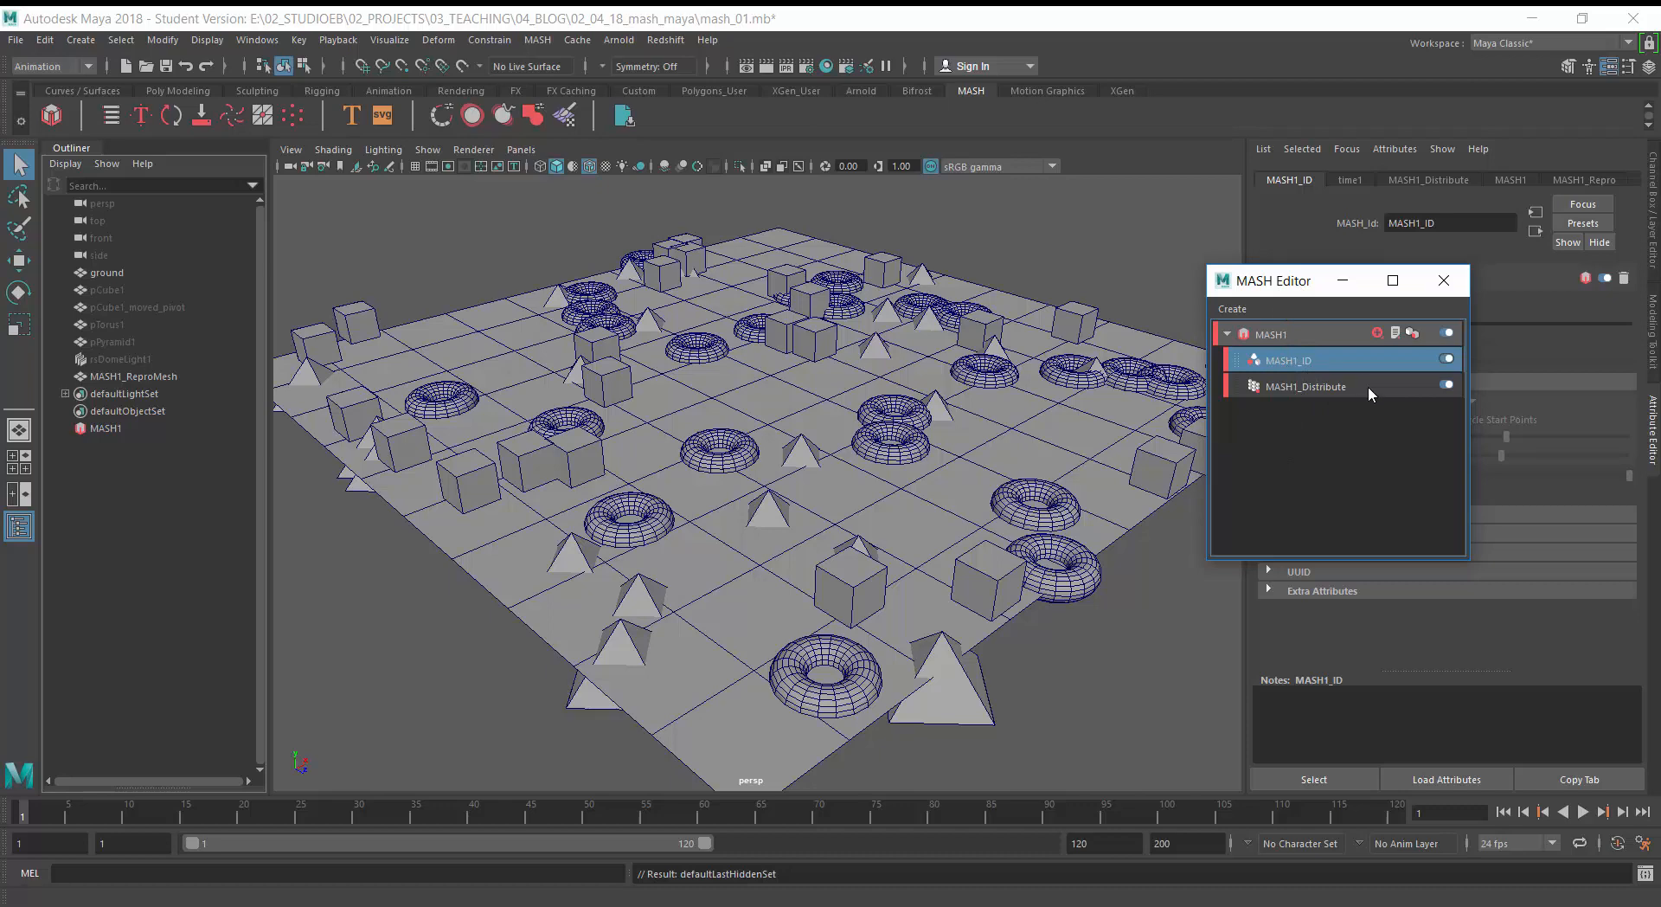
click(1445, 359)
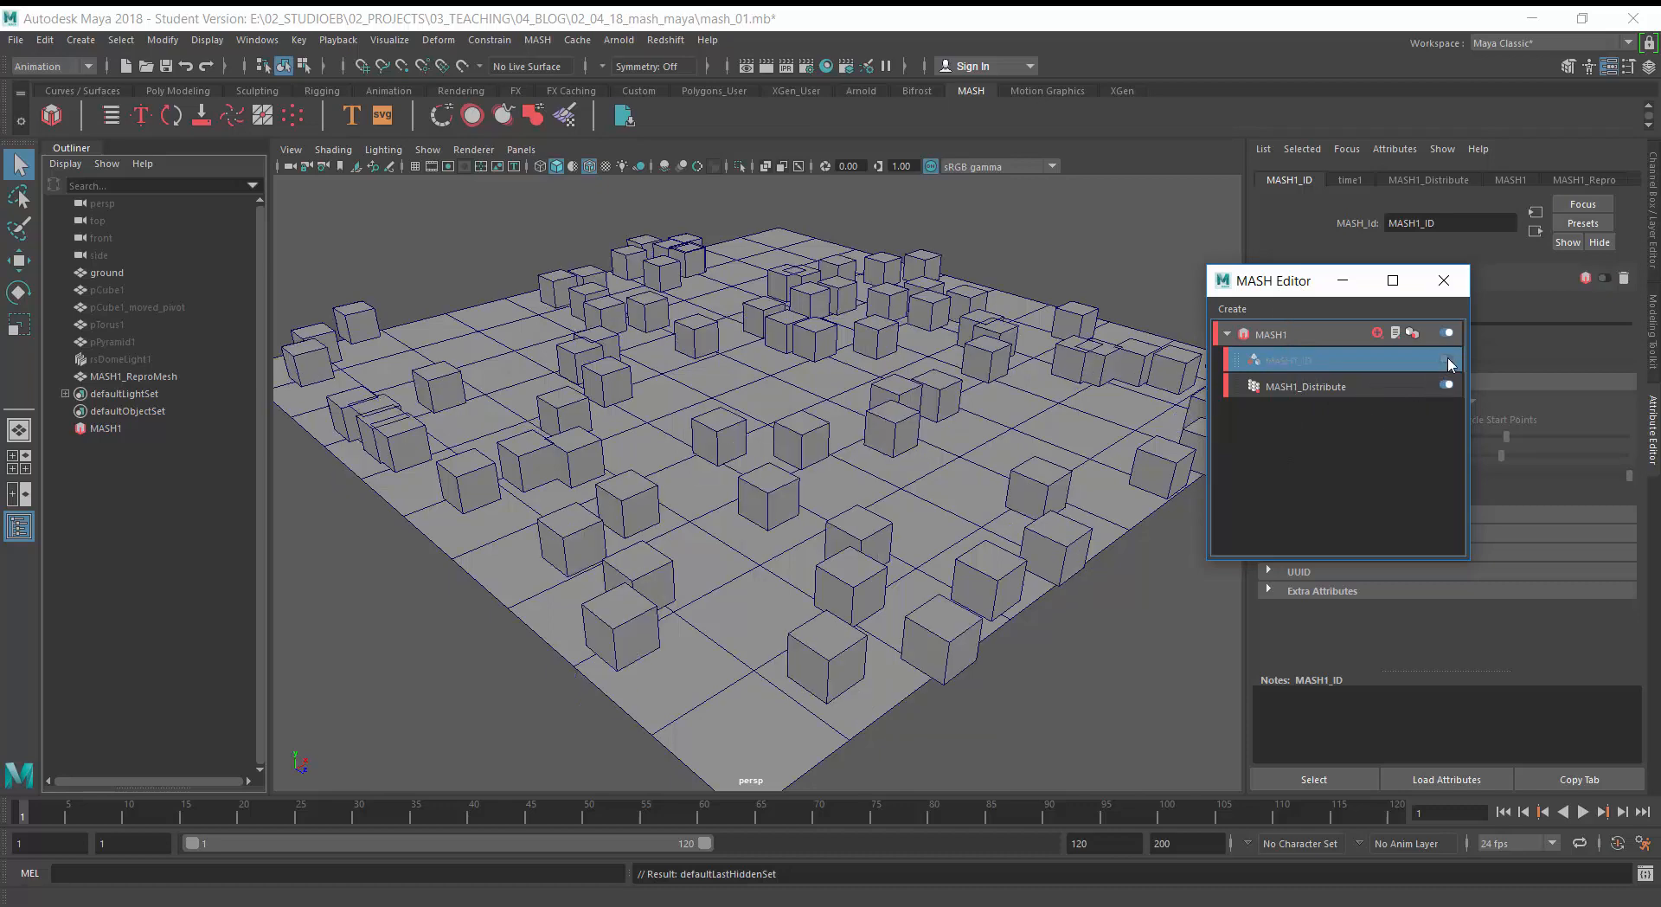
click(1445, 359)
click(1446, 385)
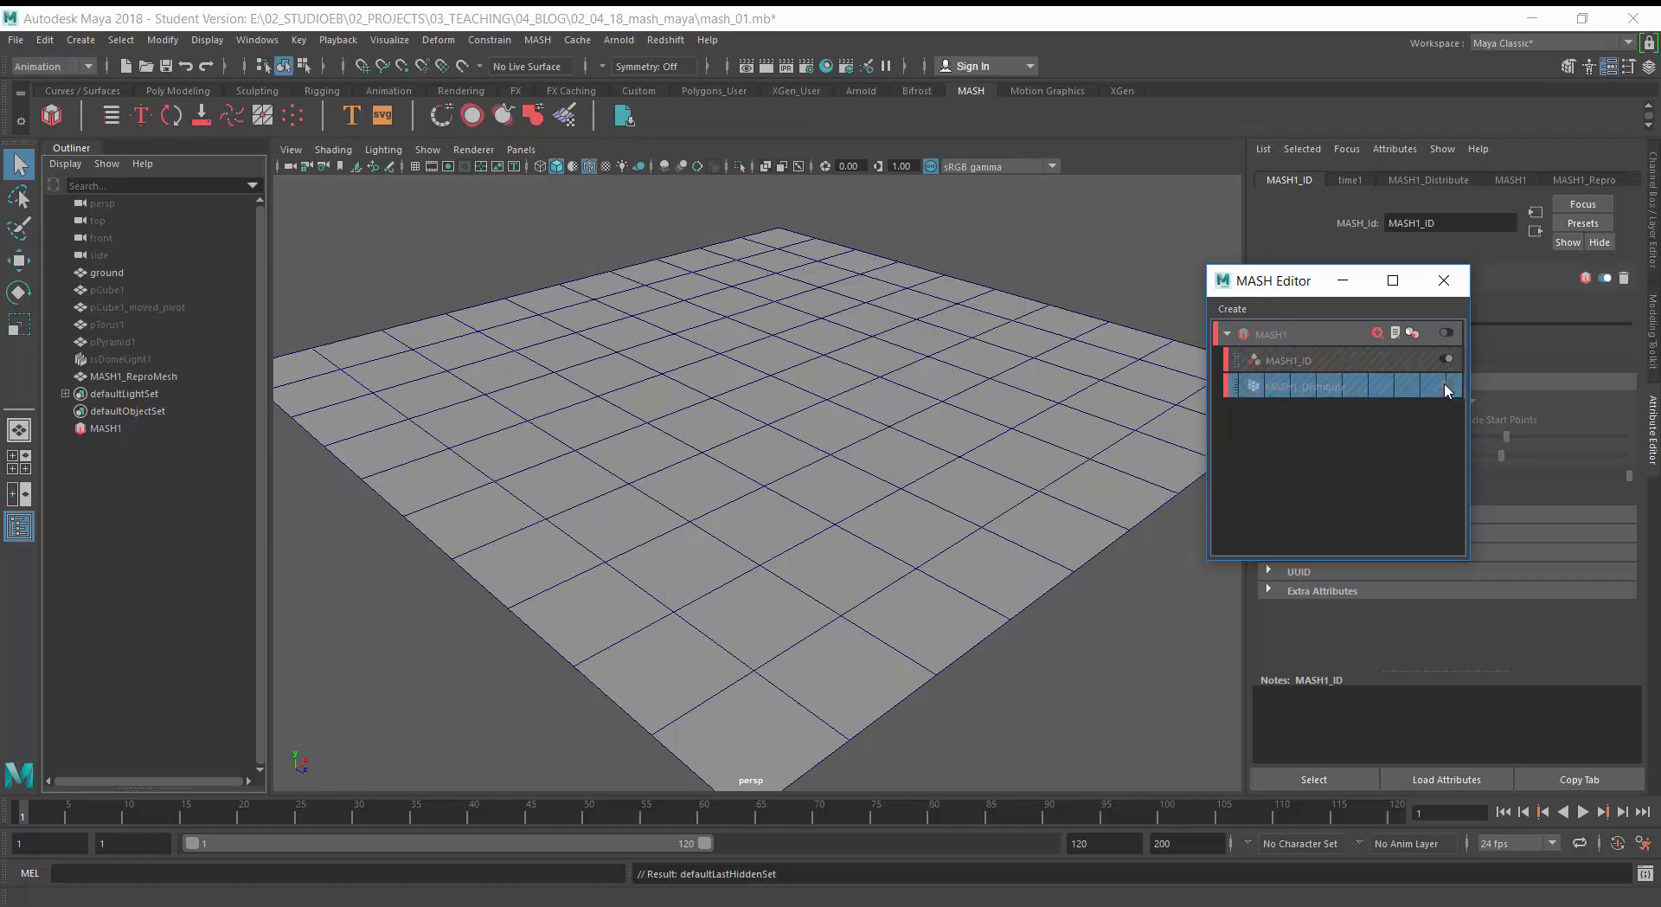
click(1445, 385)
drag(1278, 290, 1216, 505)
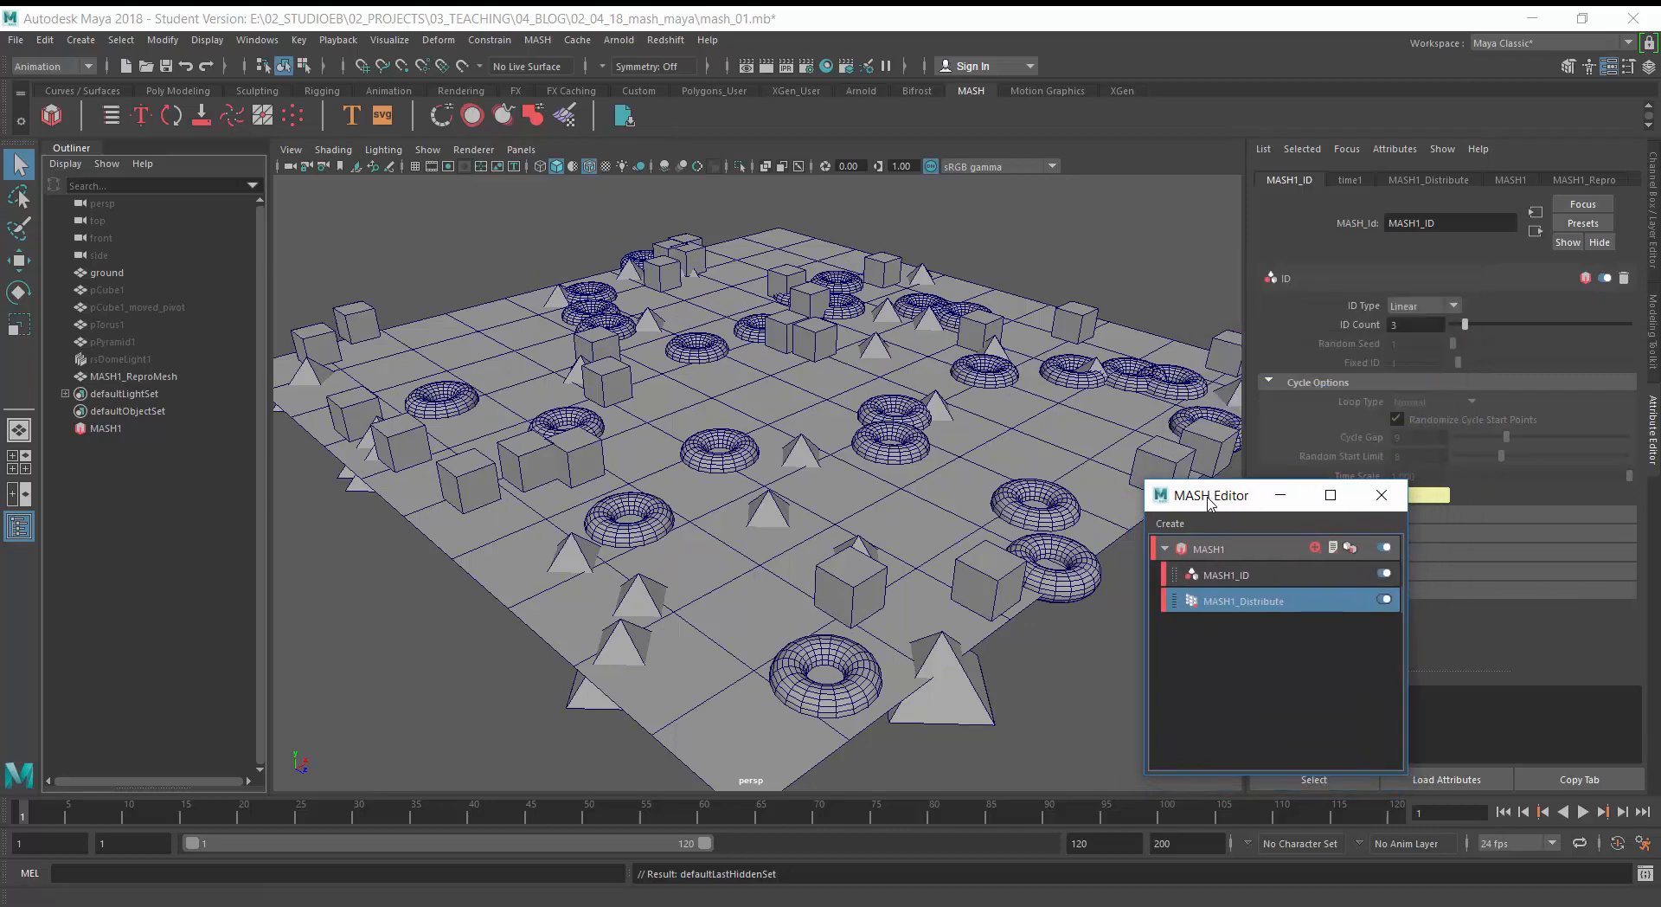
- Select the MASH1 network and move the MASH Editor clear of its Add Node options
click(87, 429)
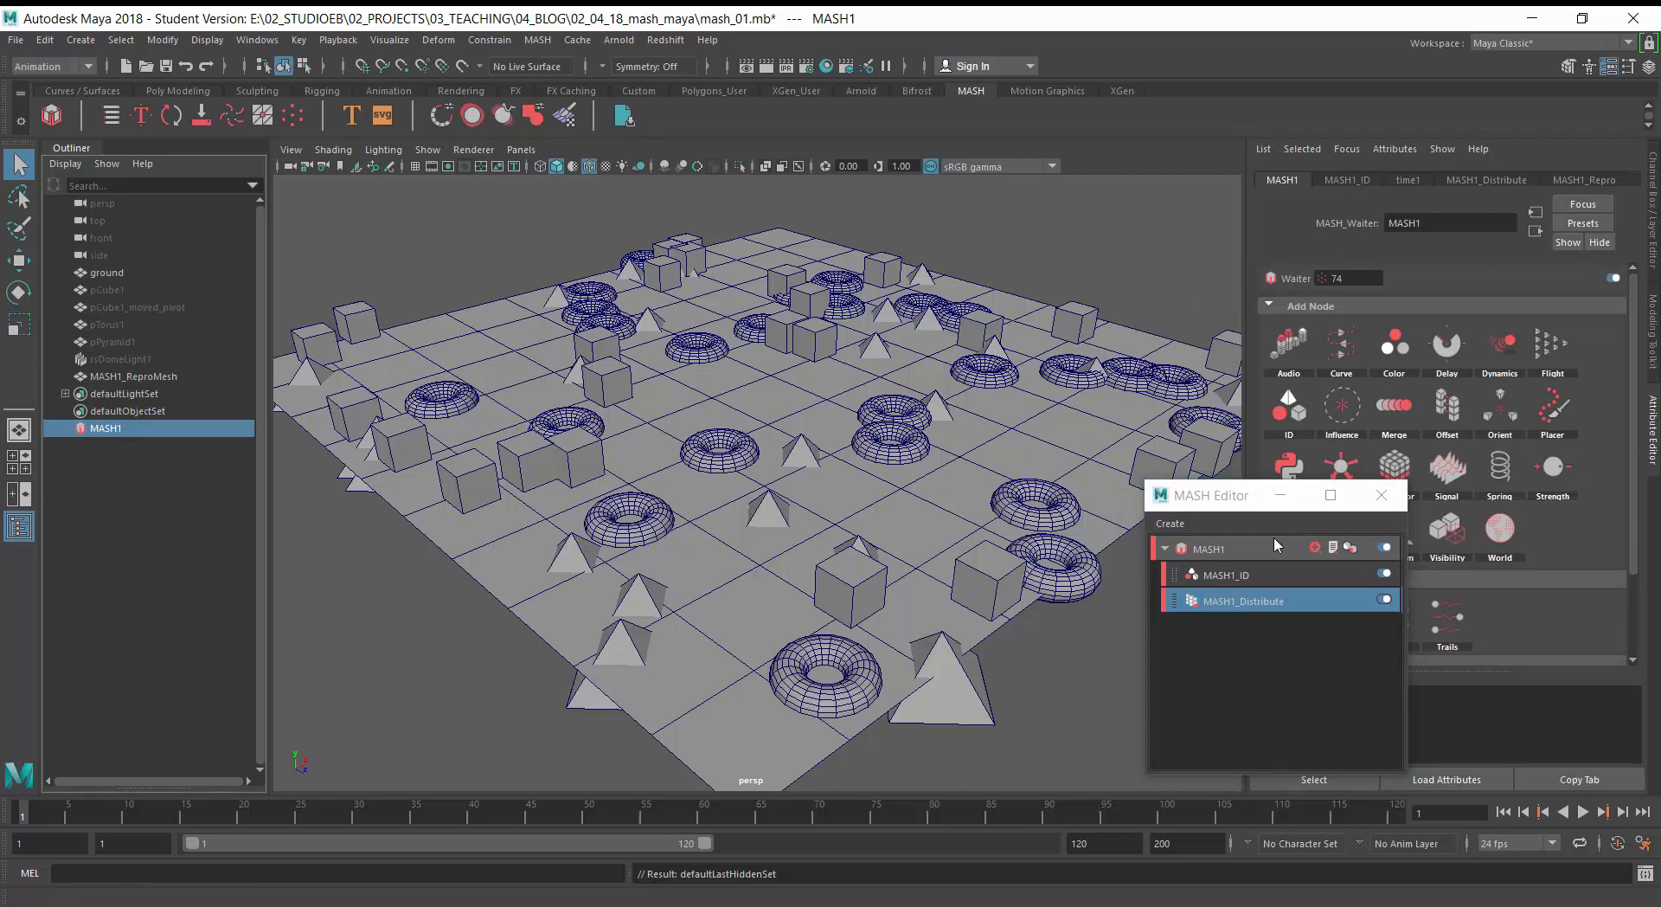
drag(1228, 495, 1058, 711)
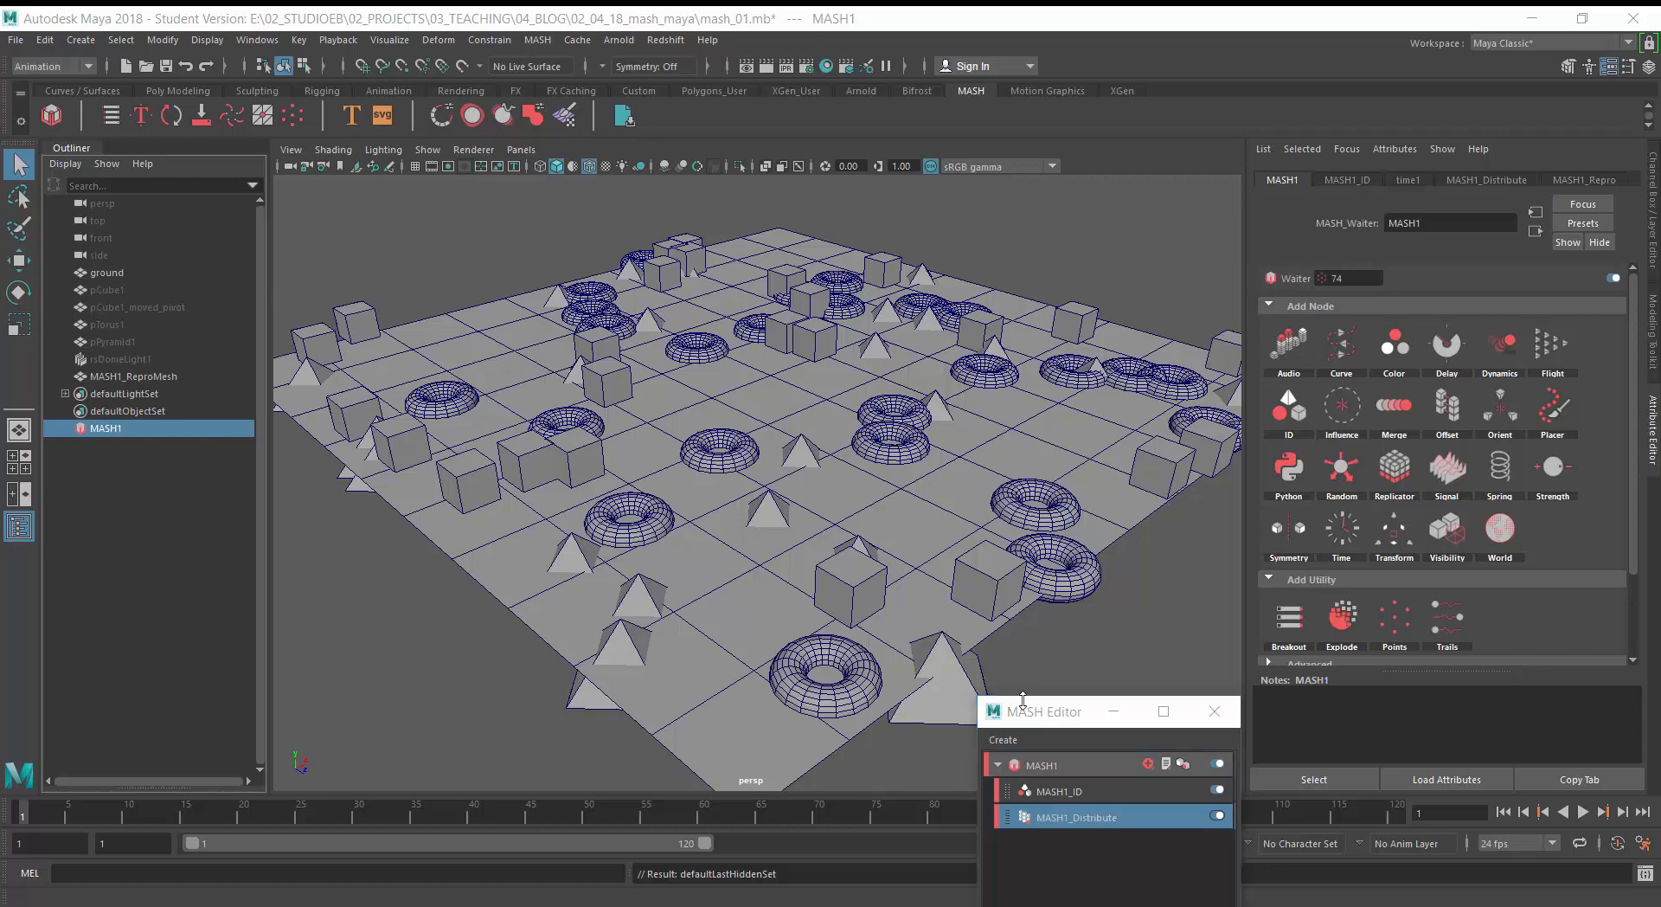
drag(1060, 711, 1233, 429)
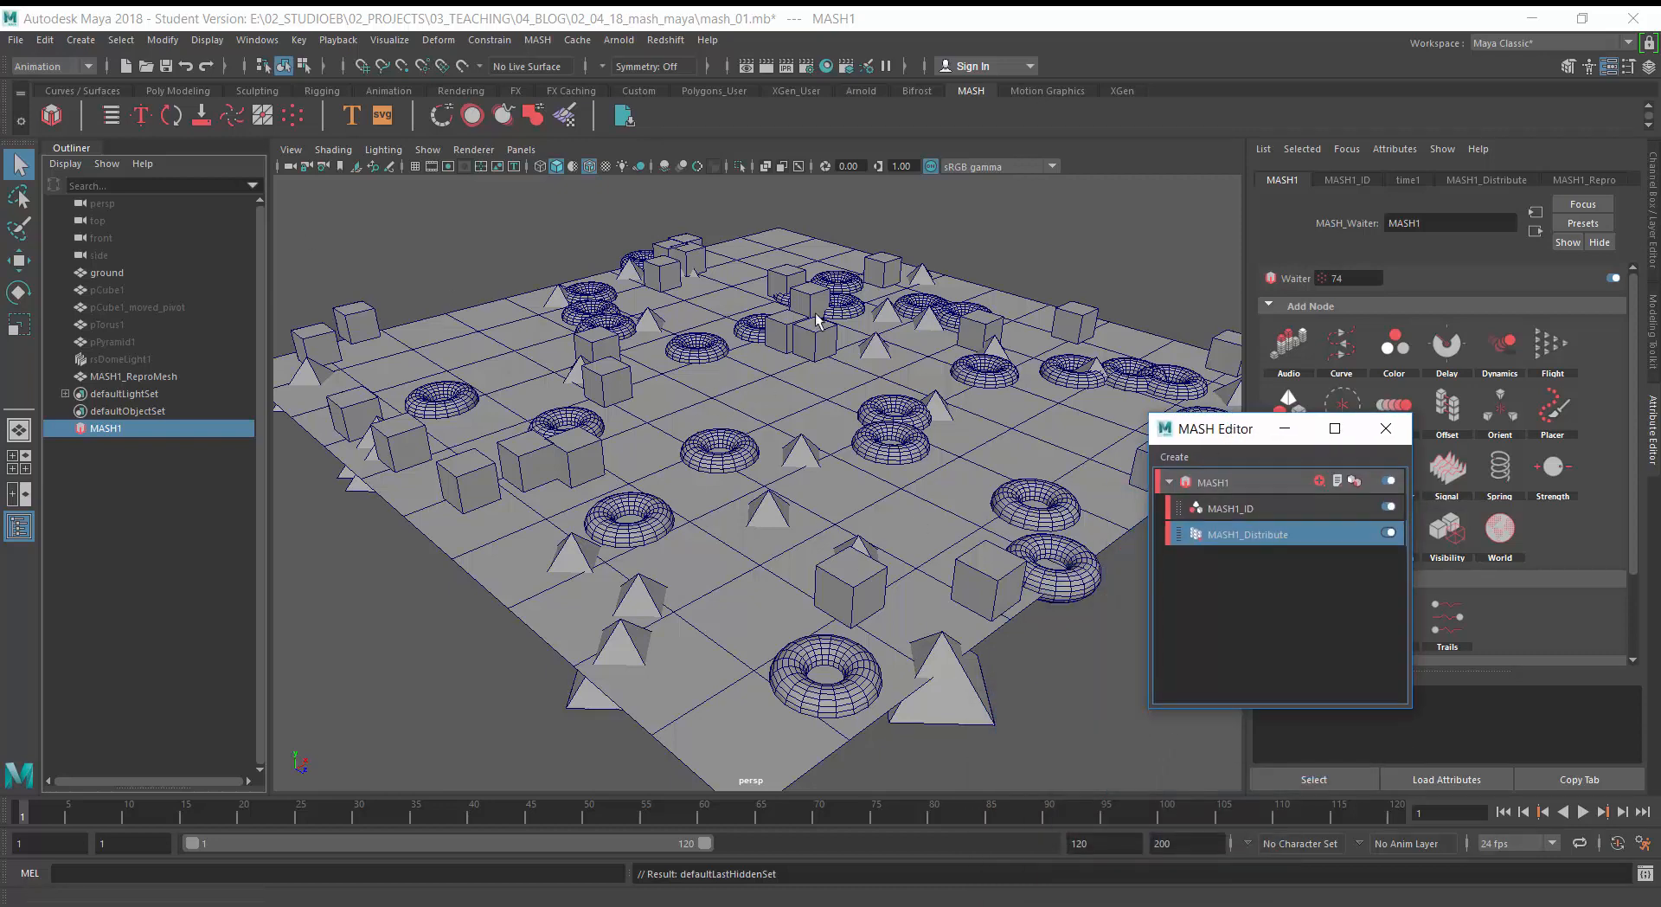
drag(1246, 442, 1168, 638)
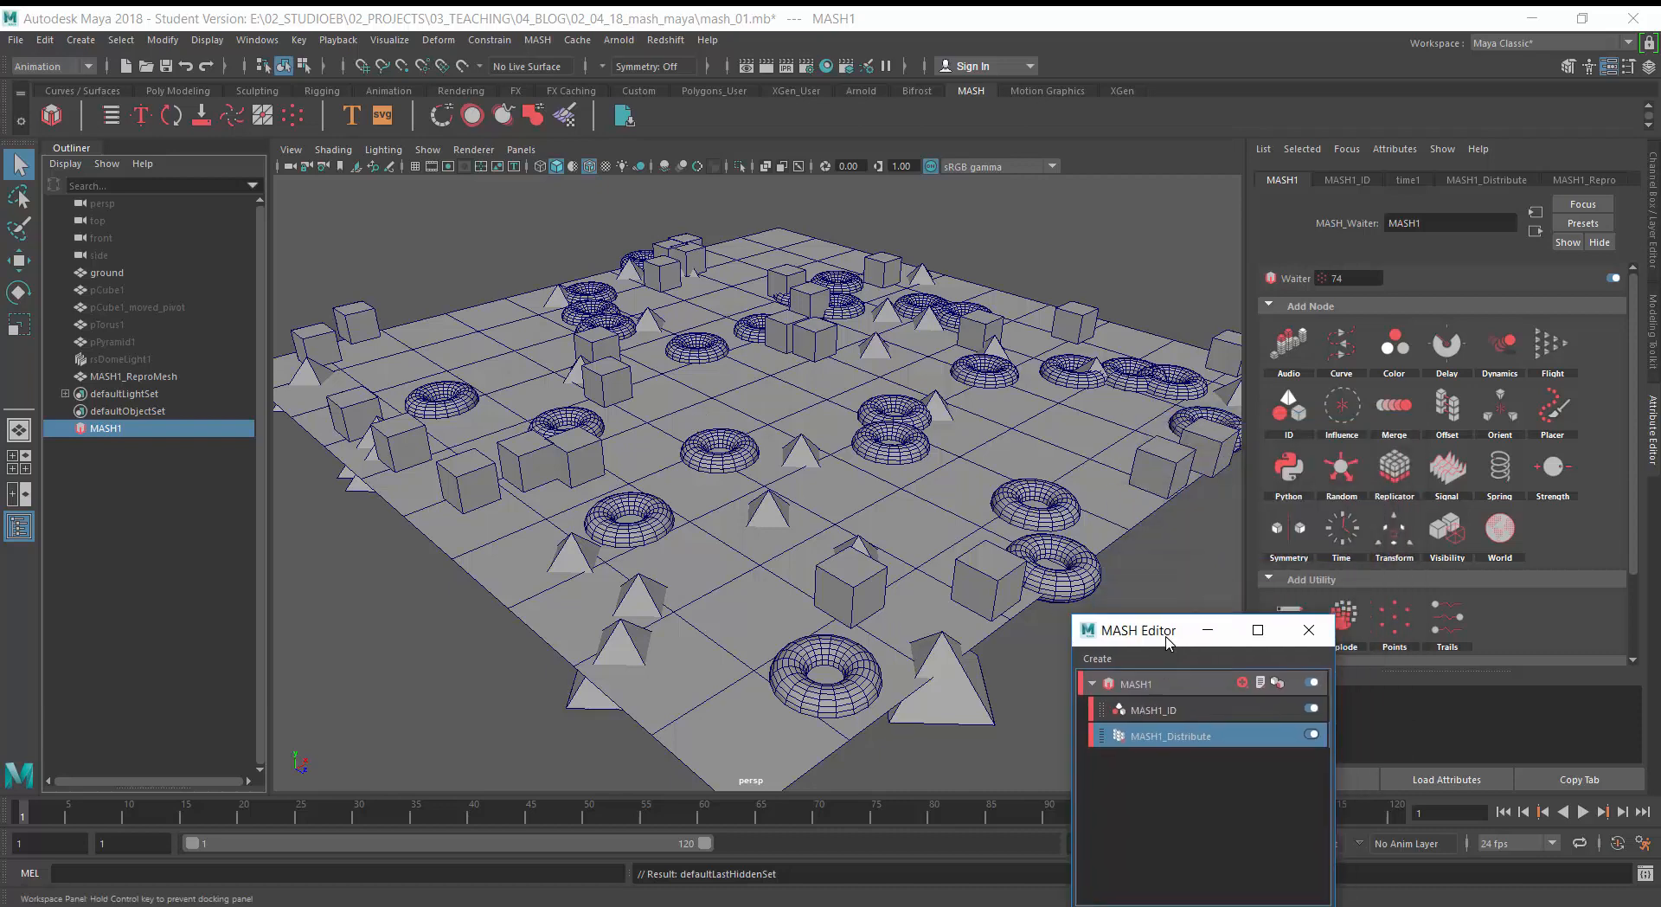
- In the MASH1_Repro Objects list, try pTorus1 as the first object and move pCube1 back to the first place
click(1346, 178)
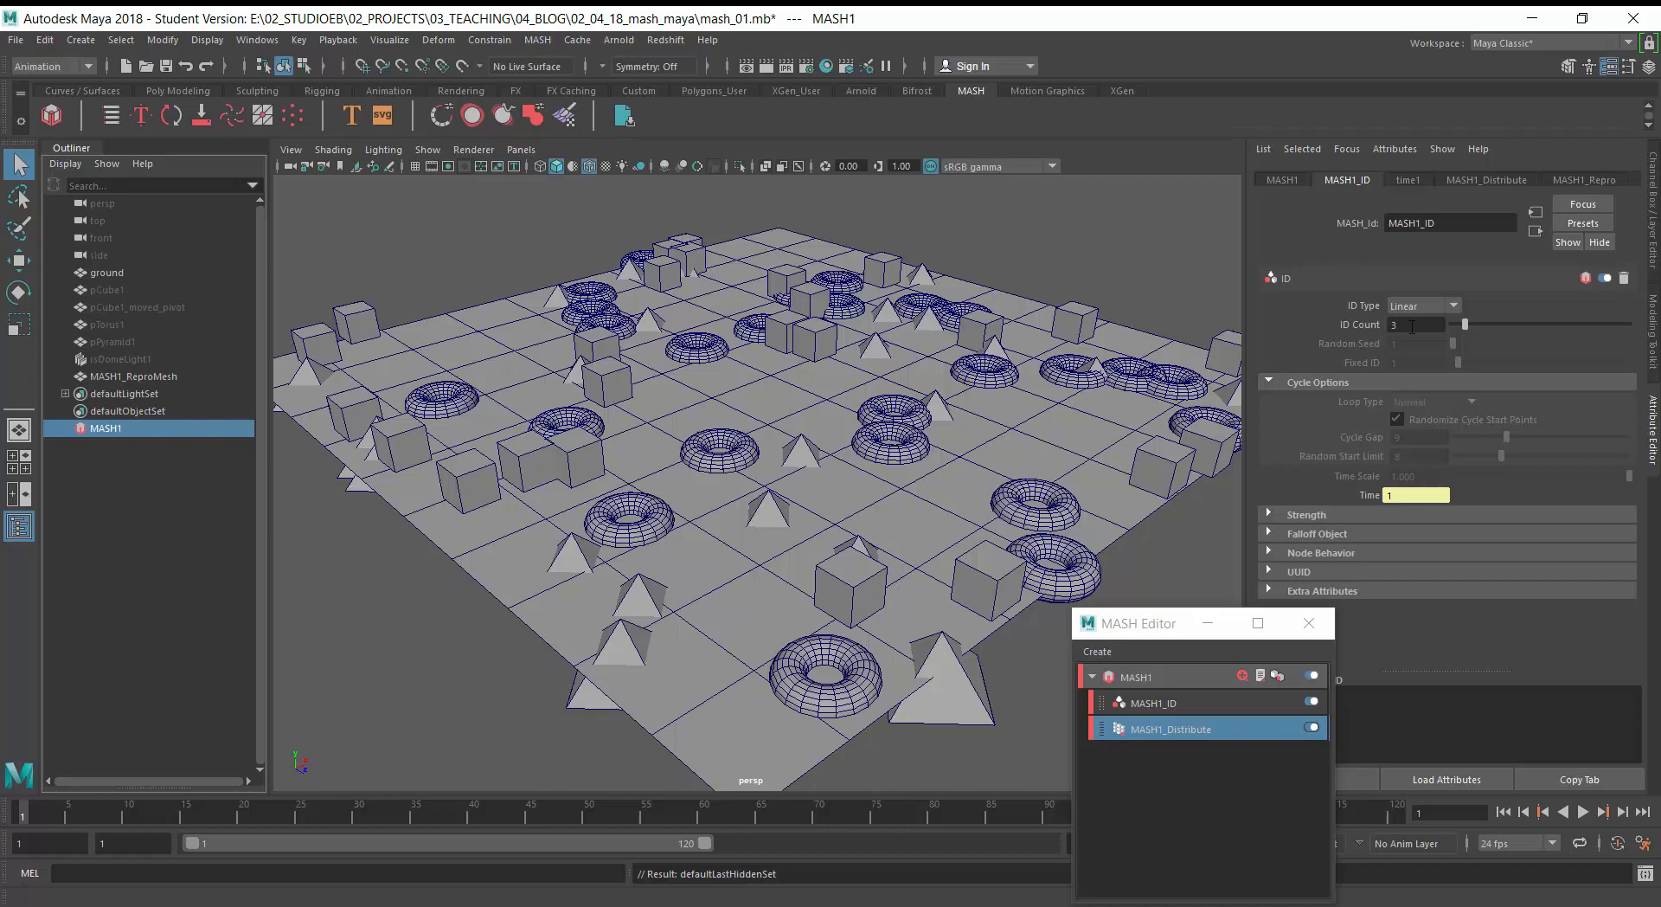
click(1586, 180)
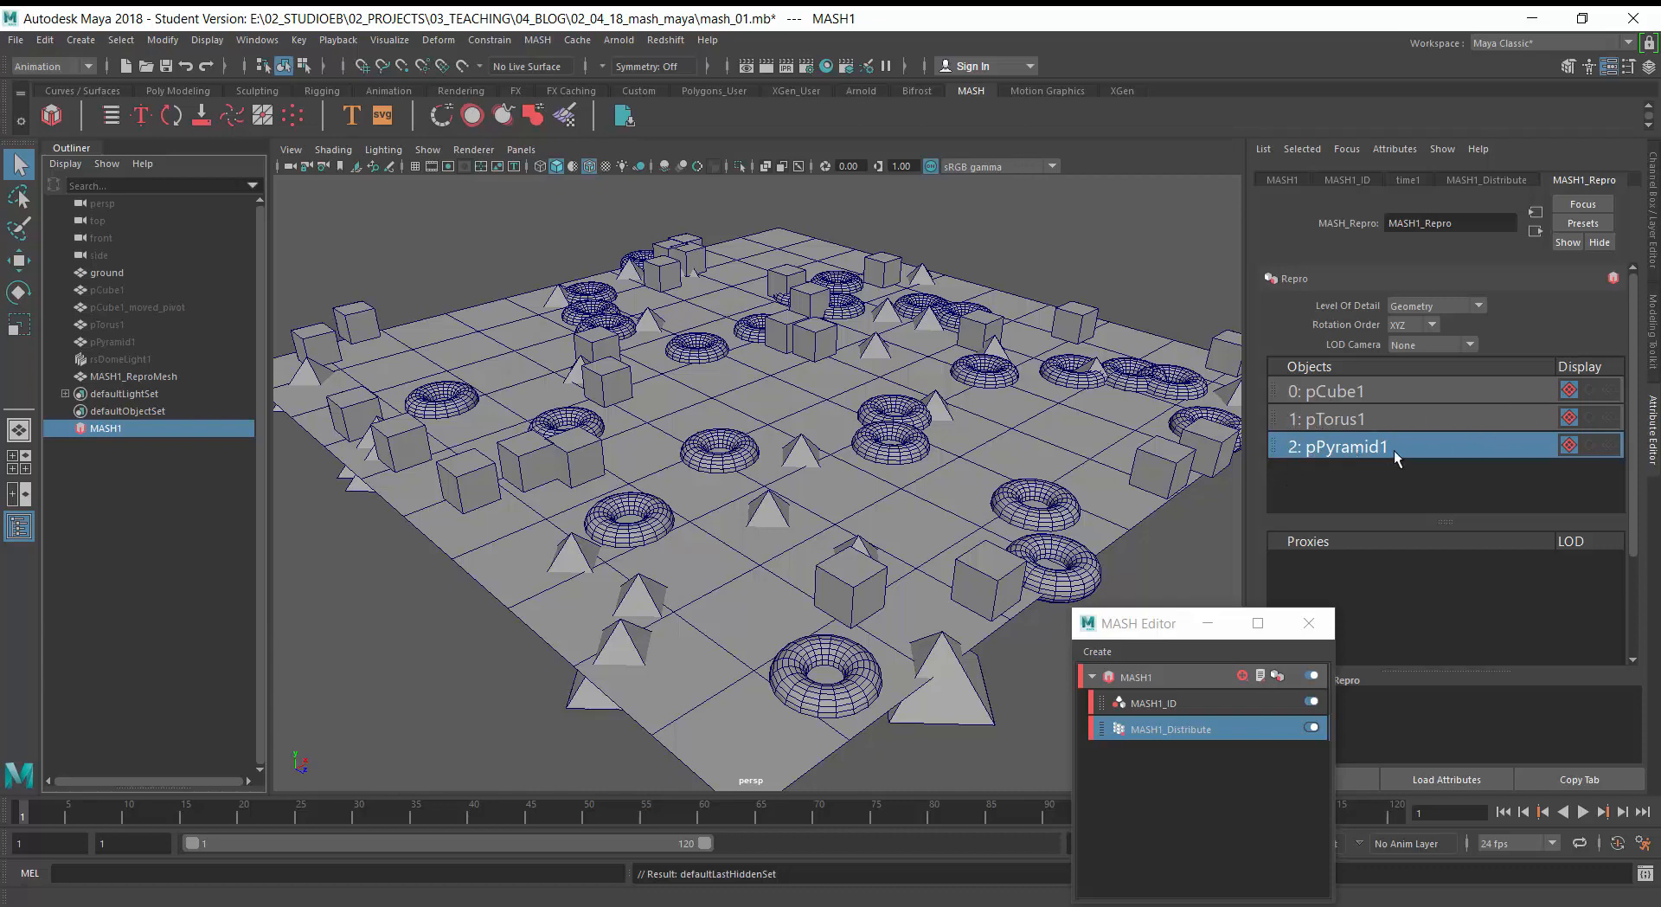
drag(1394, 450, 1393, 391)
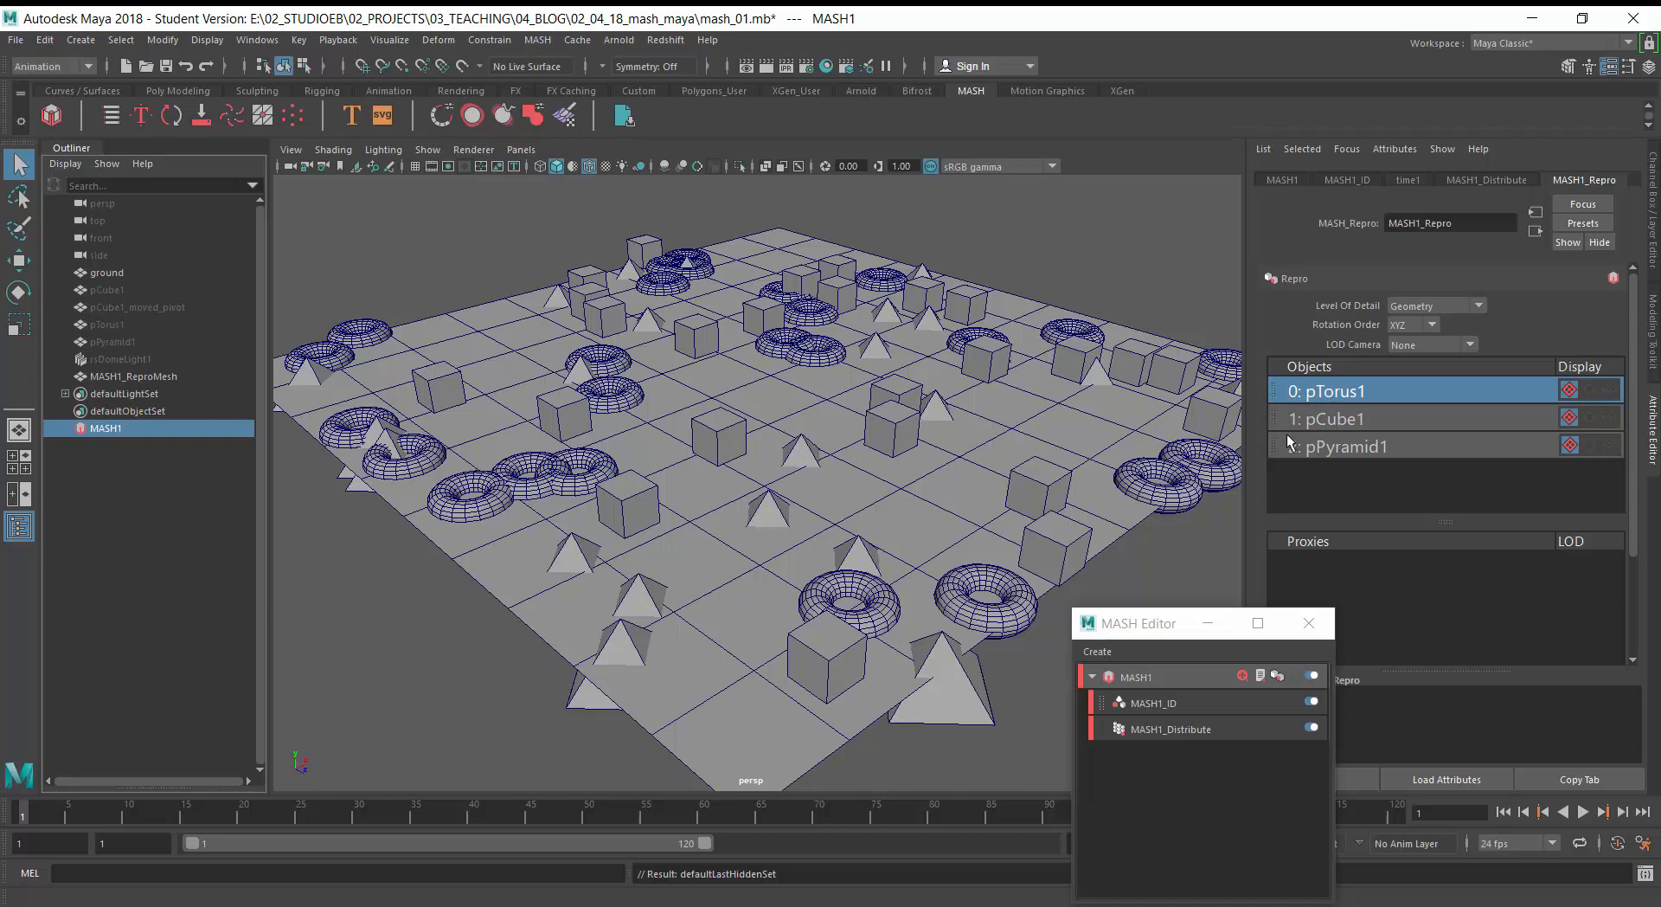
drag(1326, 422, 1326, 389)
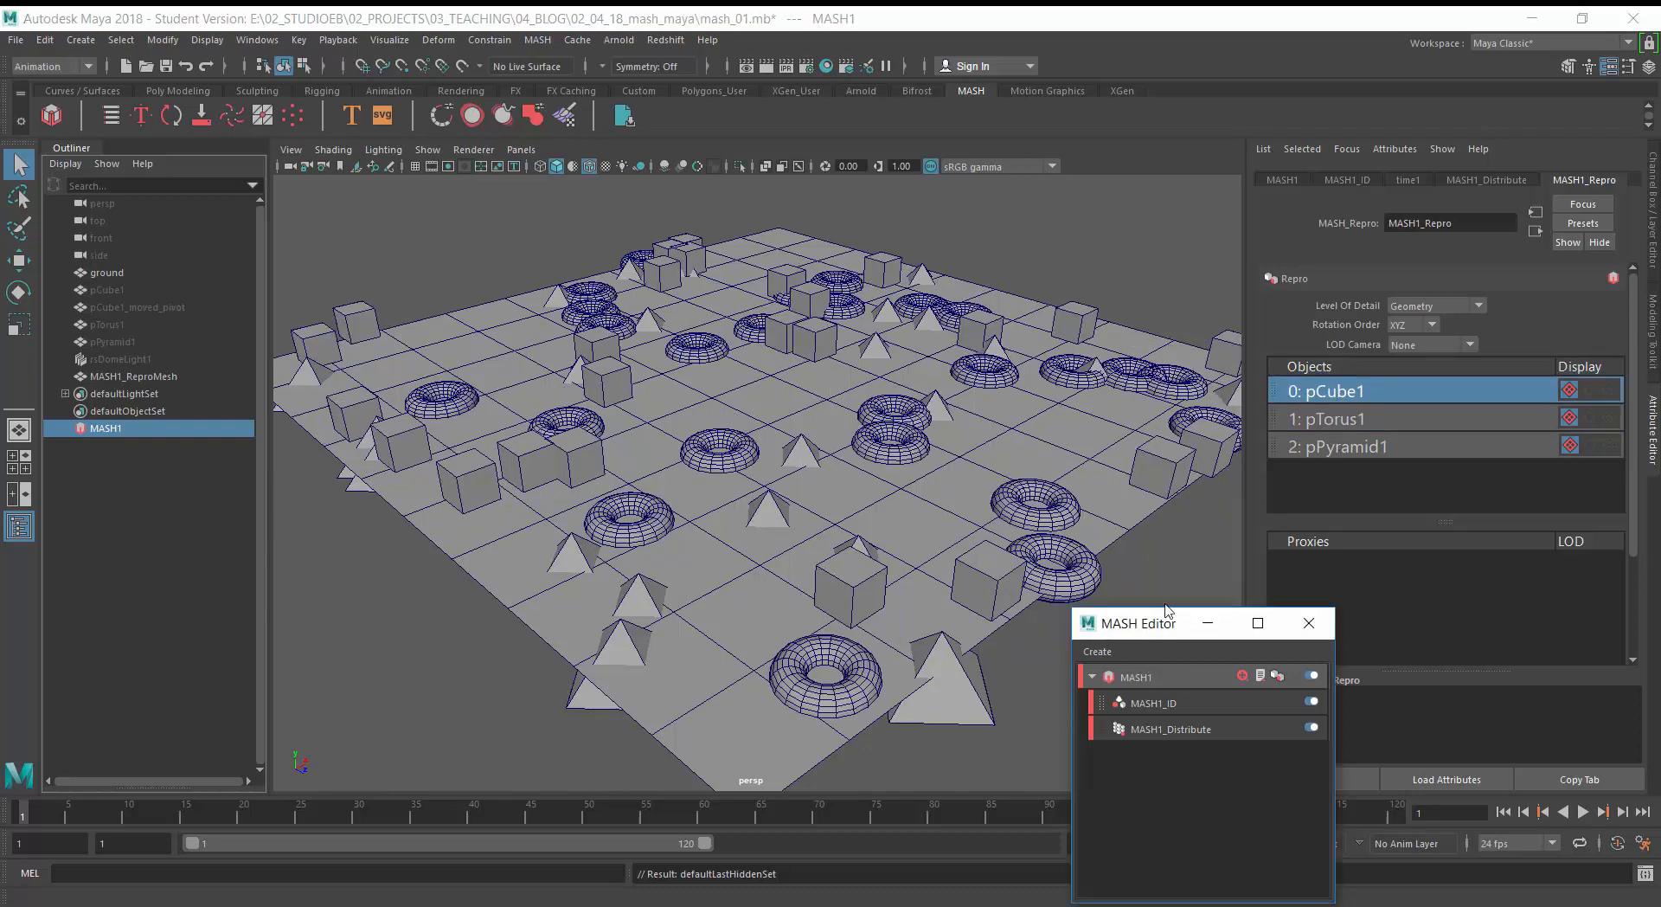
drag(1159, 623, 1255, 503)
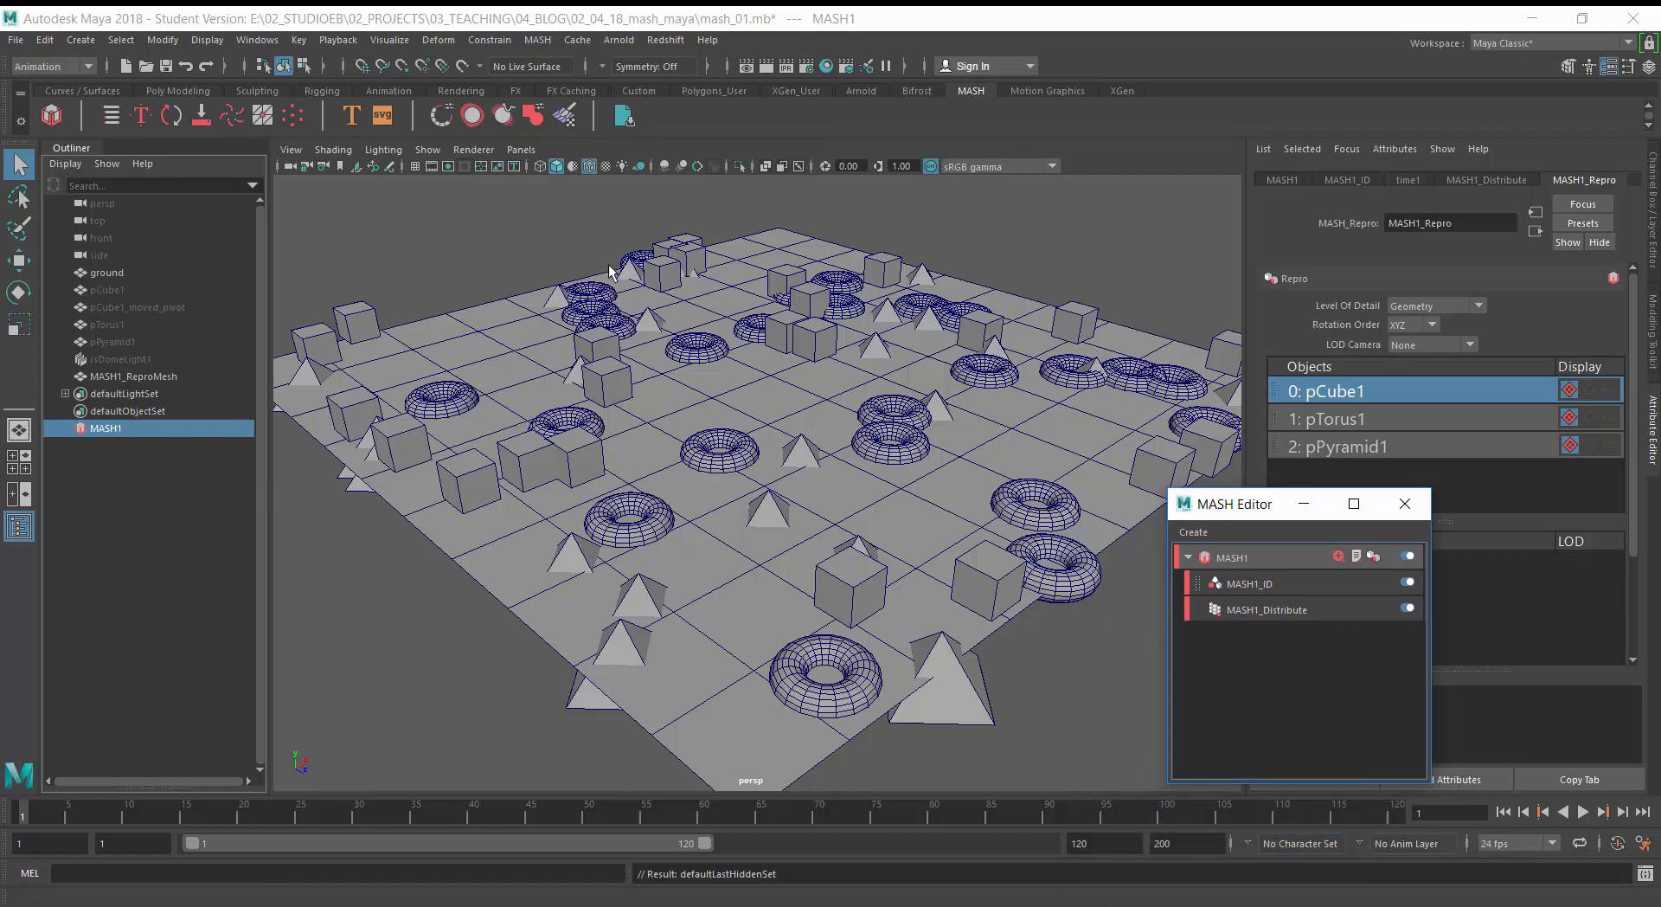
- Unhide rsDomeLight1, render the current frame with Redshift, close the render and hide the dome light again
click(116, 359)
key(shift+h)
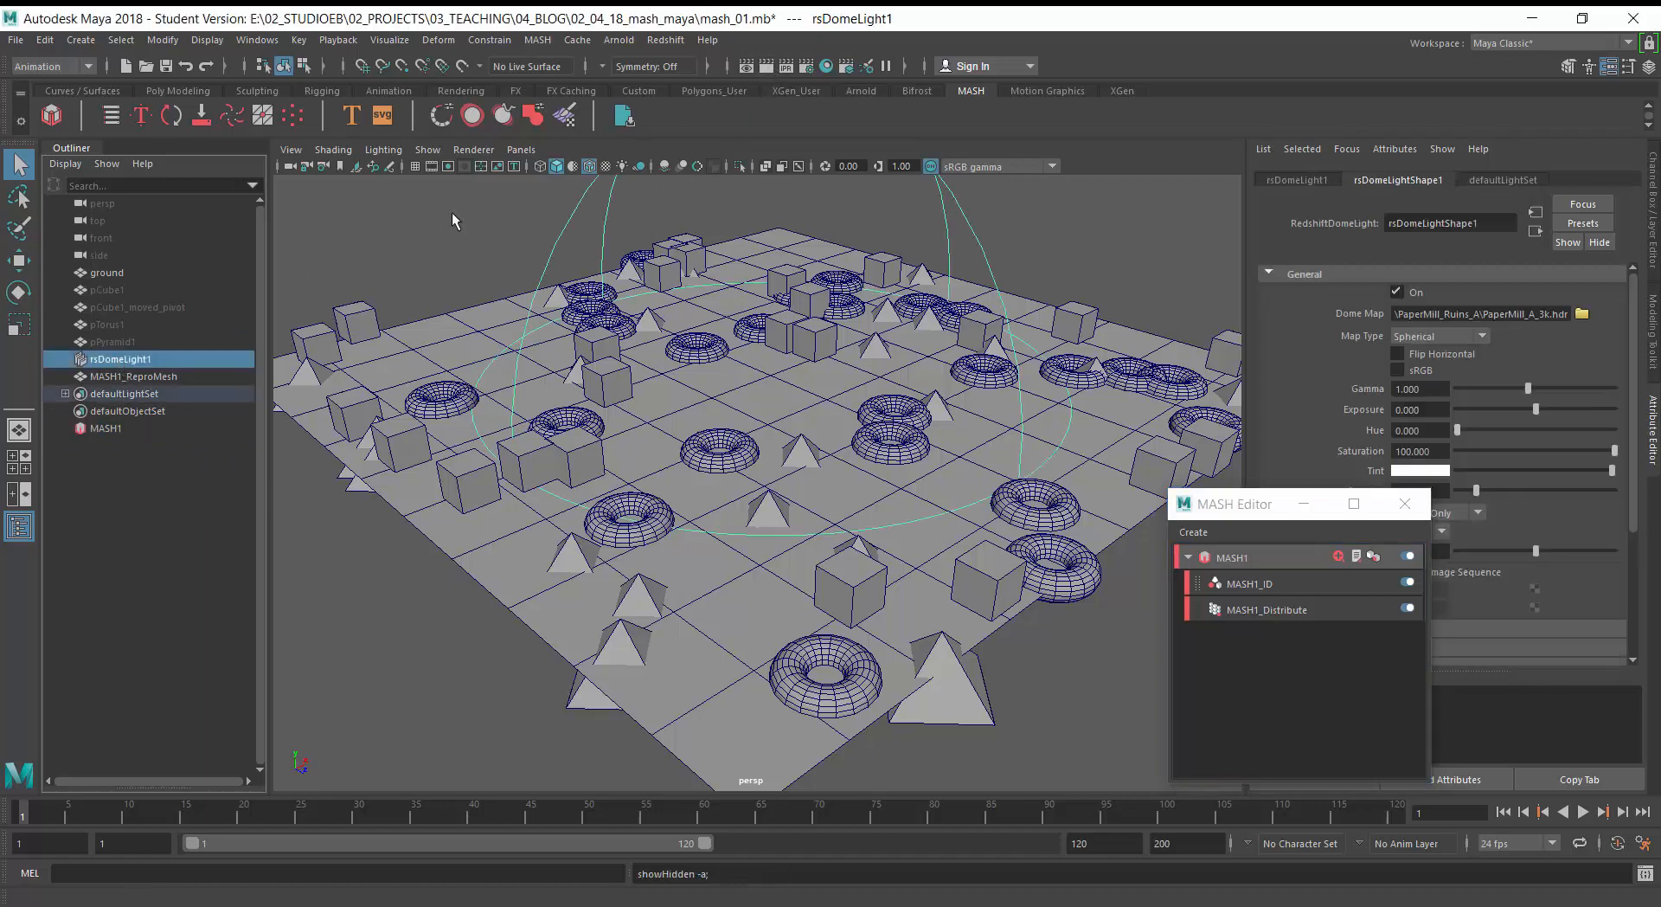
click(766, 61)
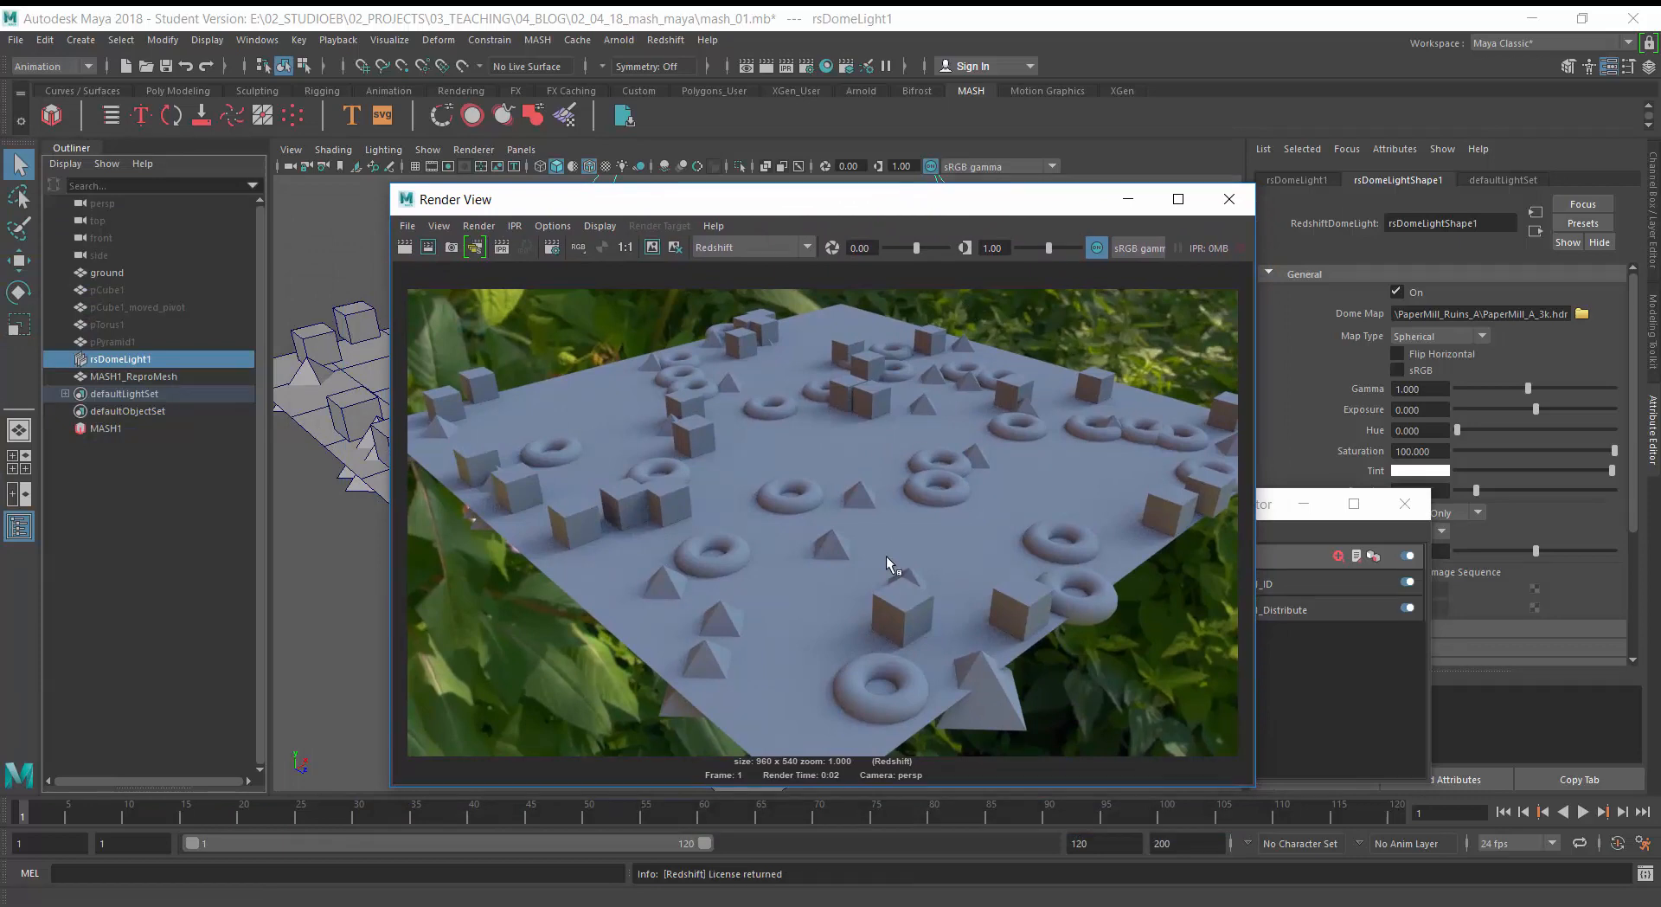
click(1228, 199)
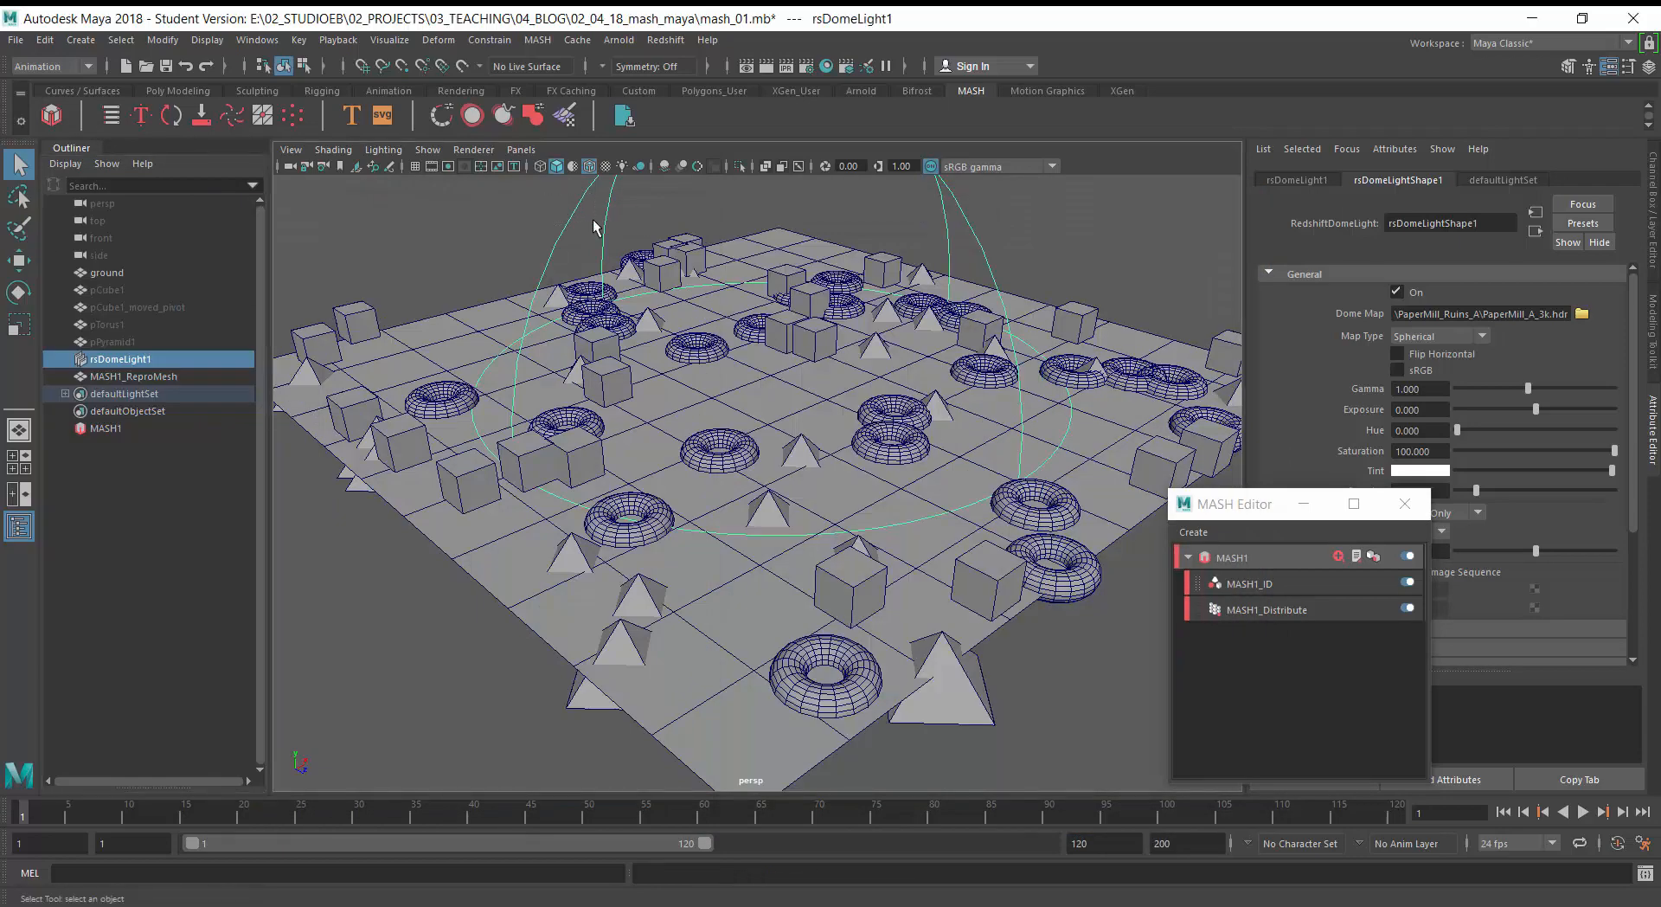
key(ctrl+h)
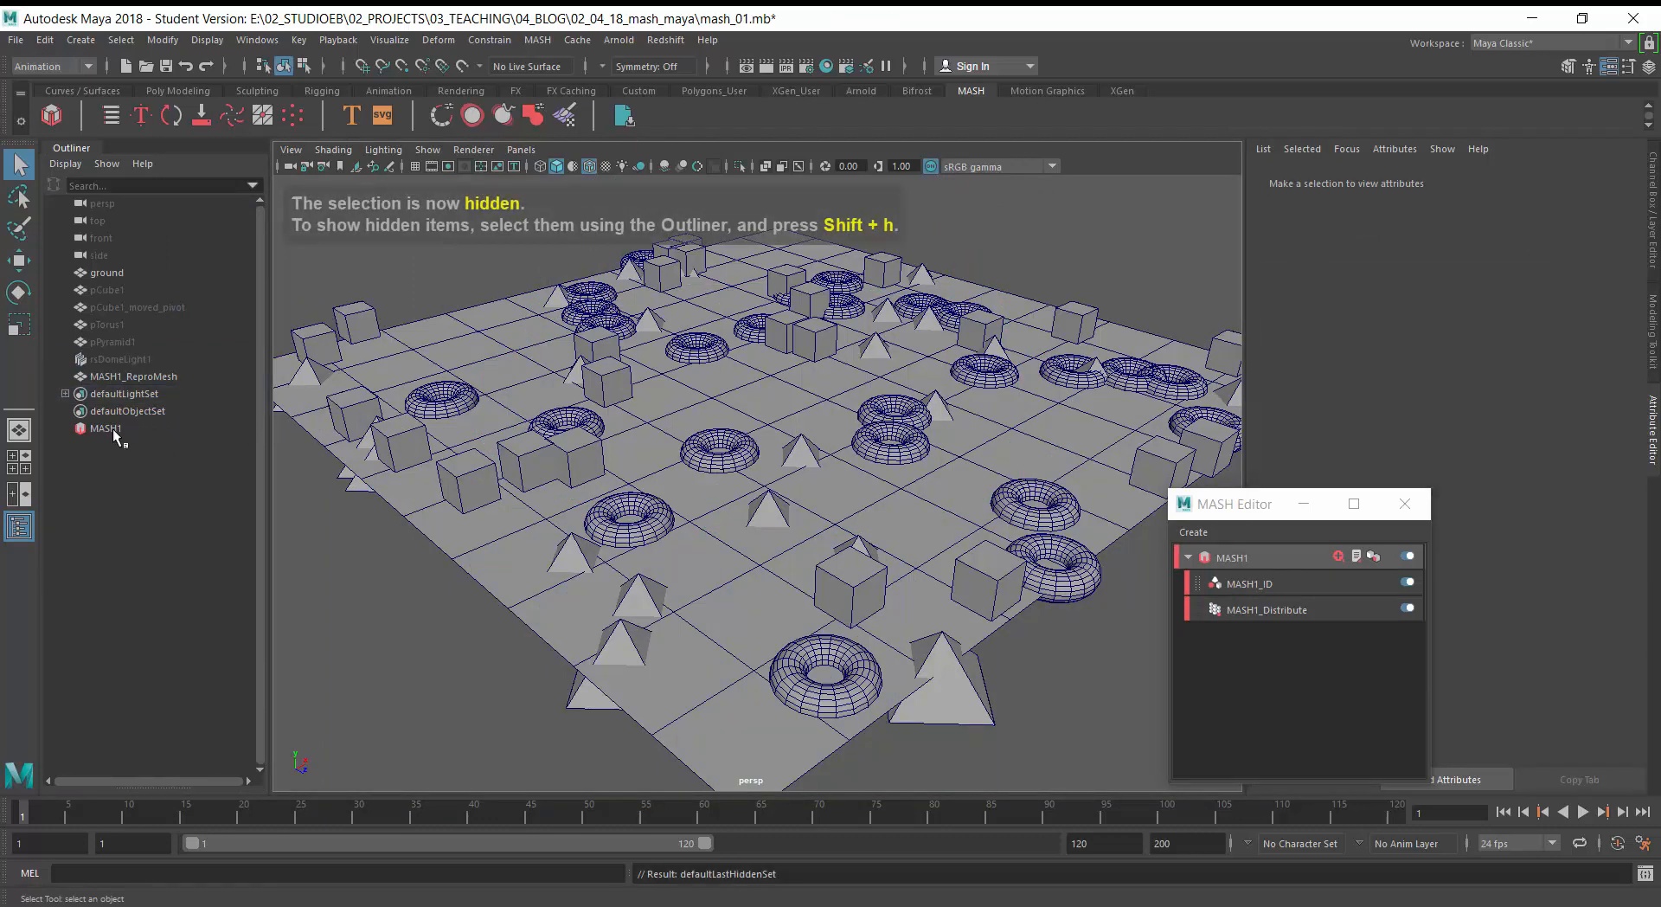
- Switch the MASH1 network's geometry type from the Repro mesh to an Instancer and move the MASH Editor aside
drag(1263, 510, 1287, 374)
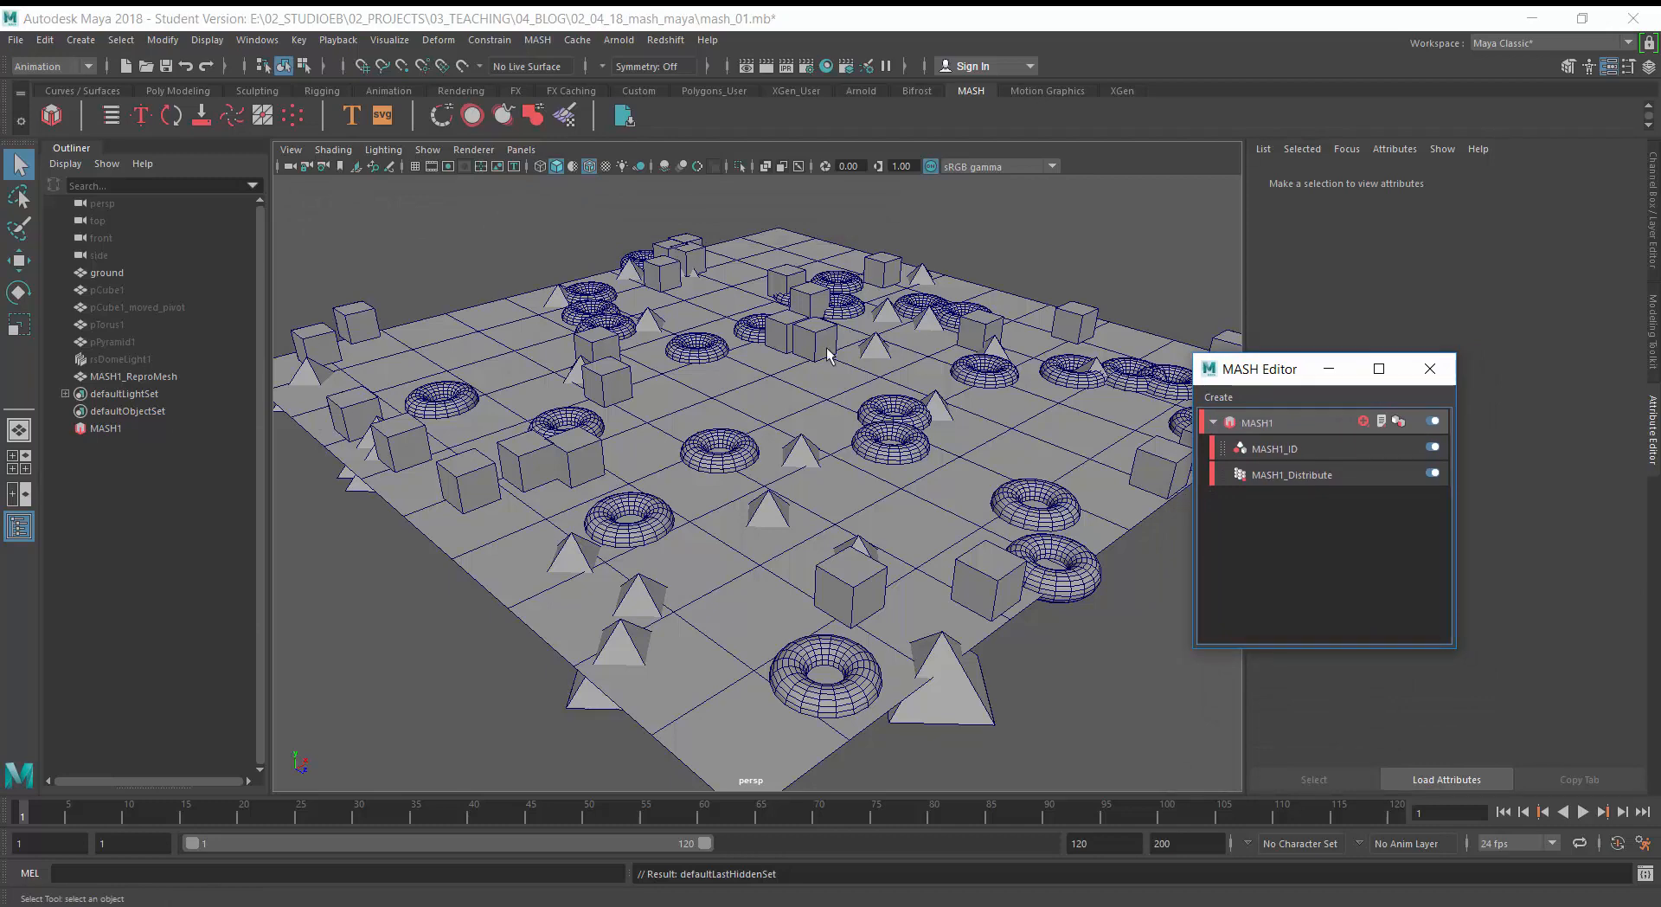
click(142, 375)
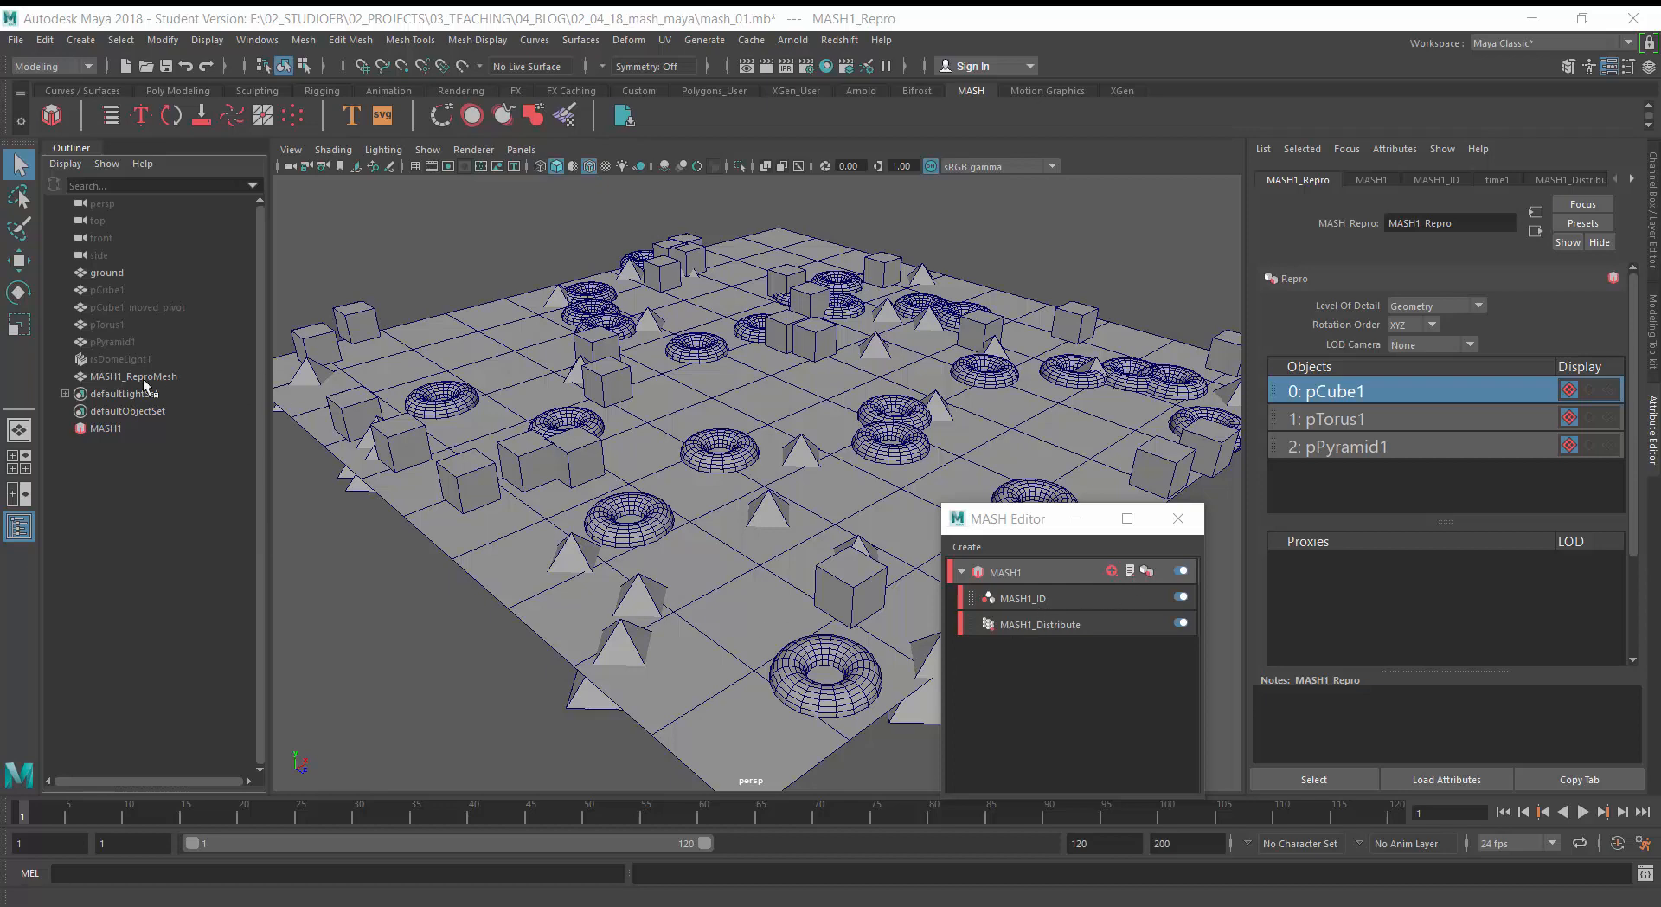
click(1129, 572)
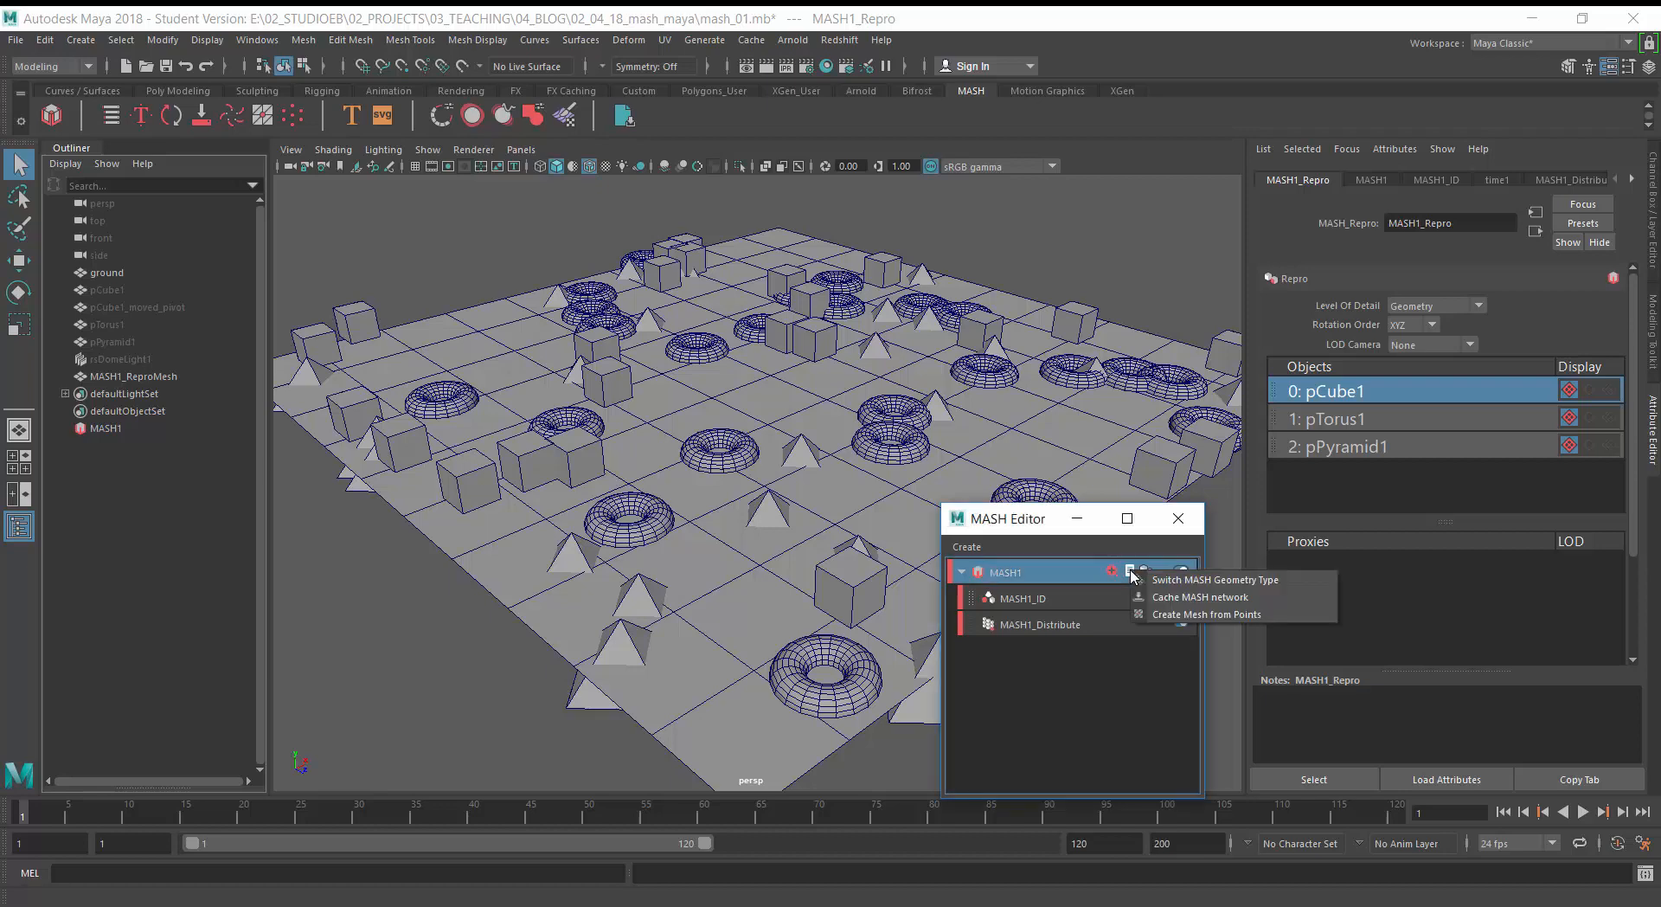
click(1247, 581)
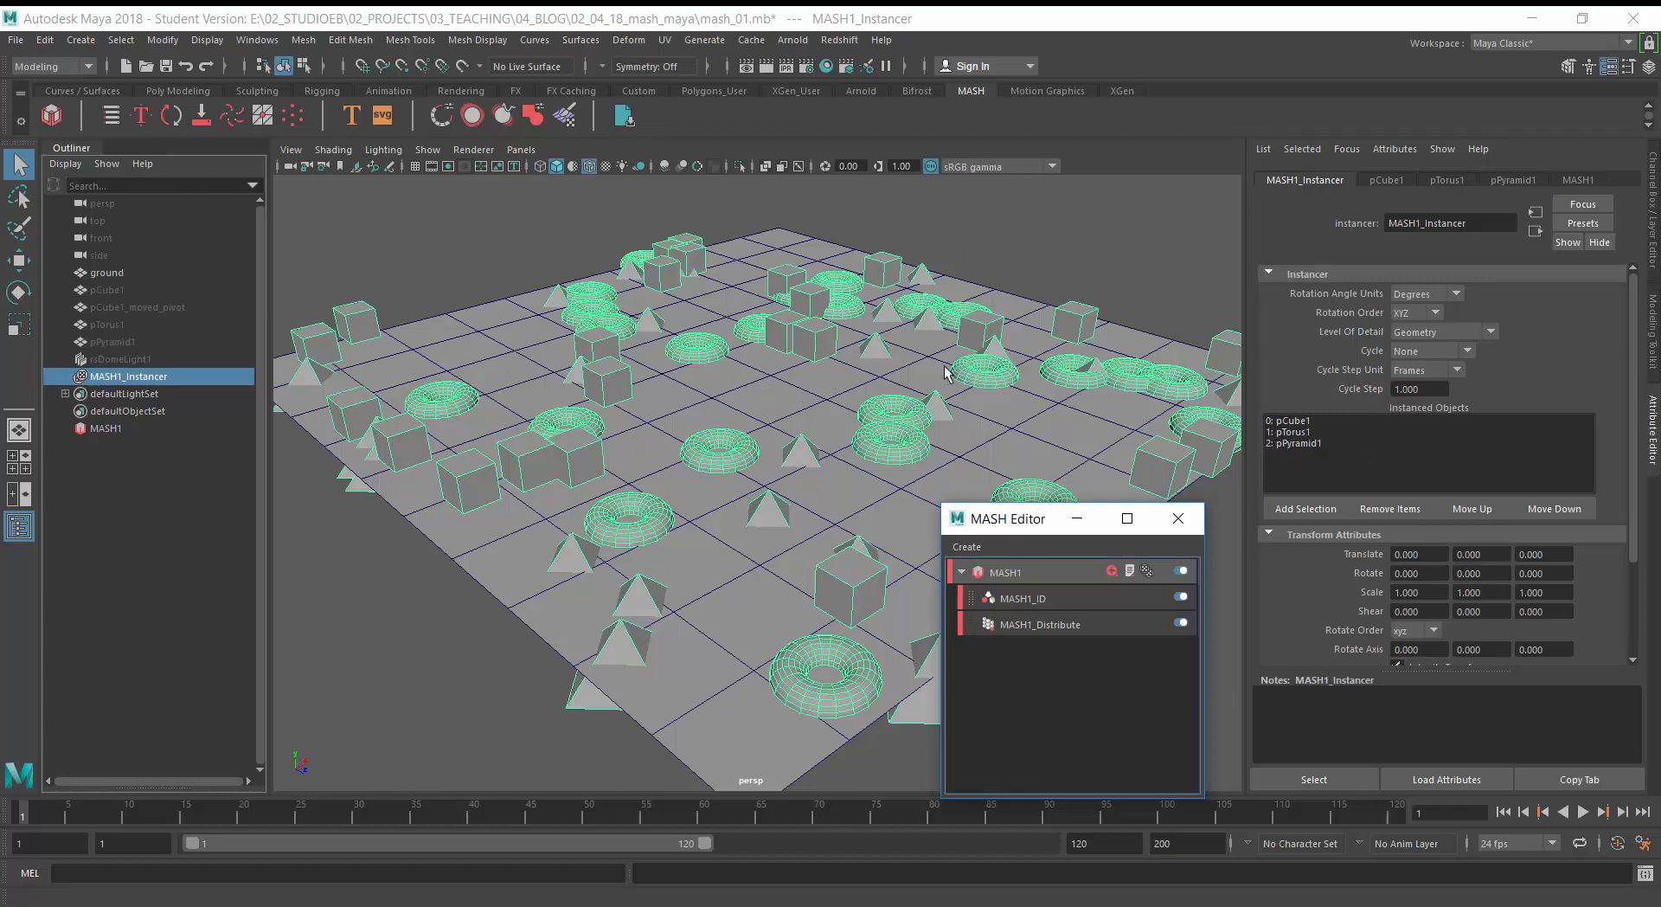
drag(1016, 525, 1337, 516)
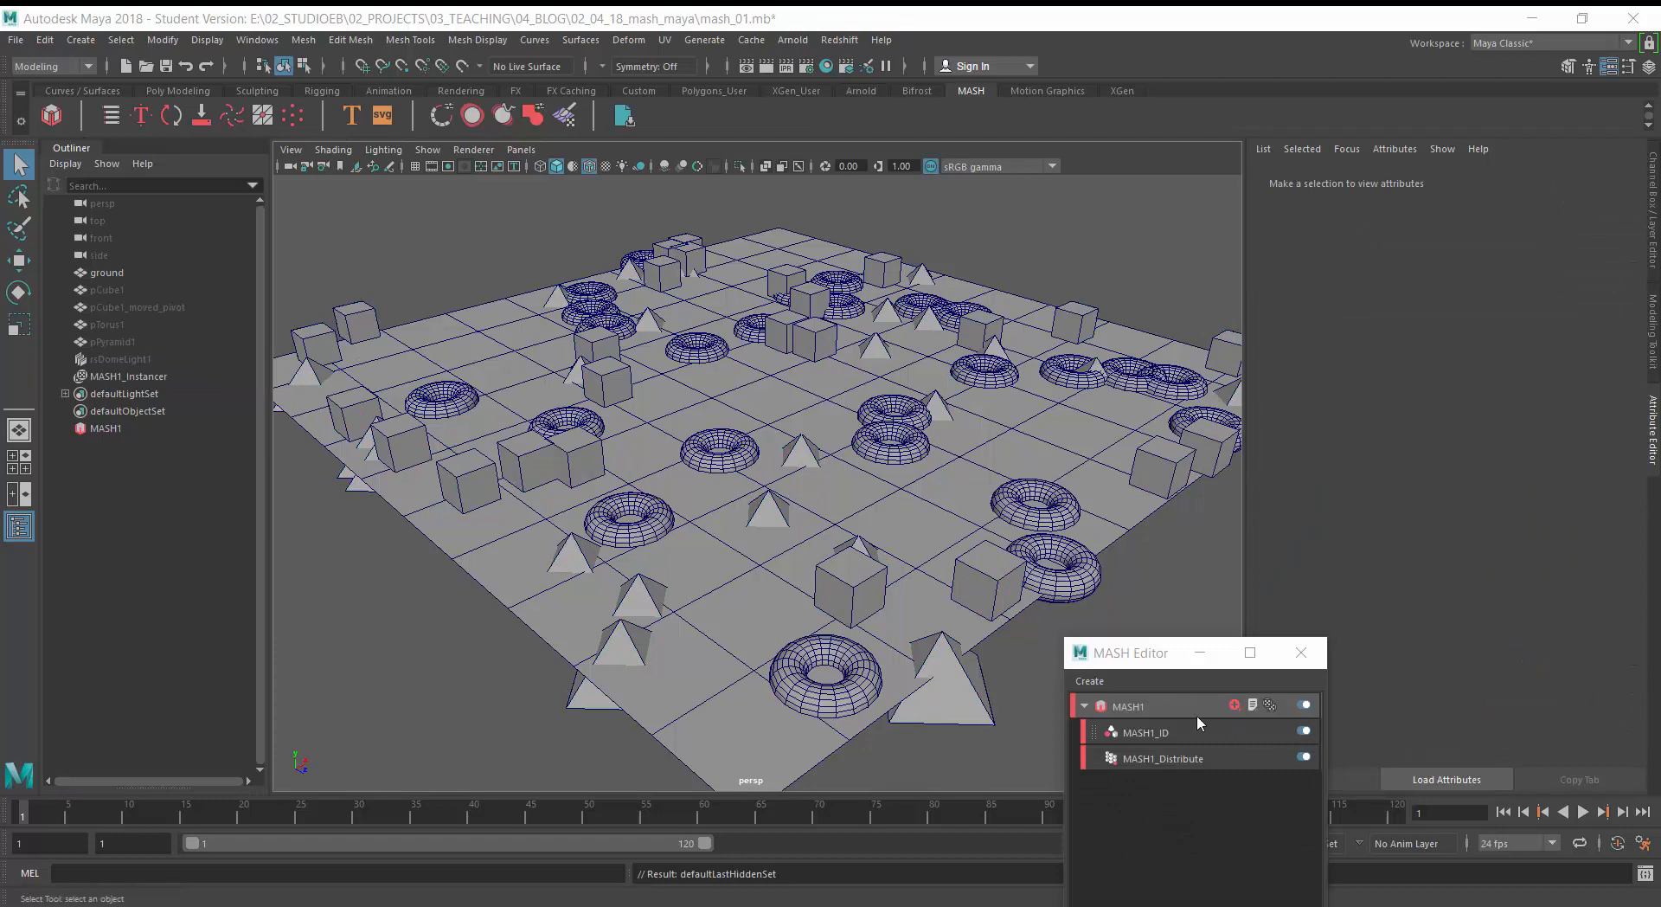
- Add a Random node to the MASH1 network and move the MASH Editor clear of the Random attributes
click(104, 428)
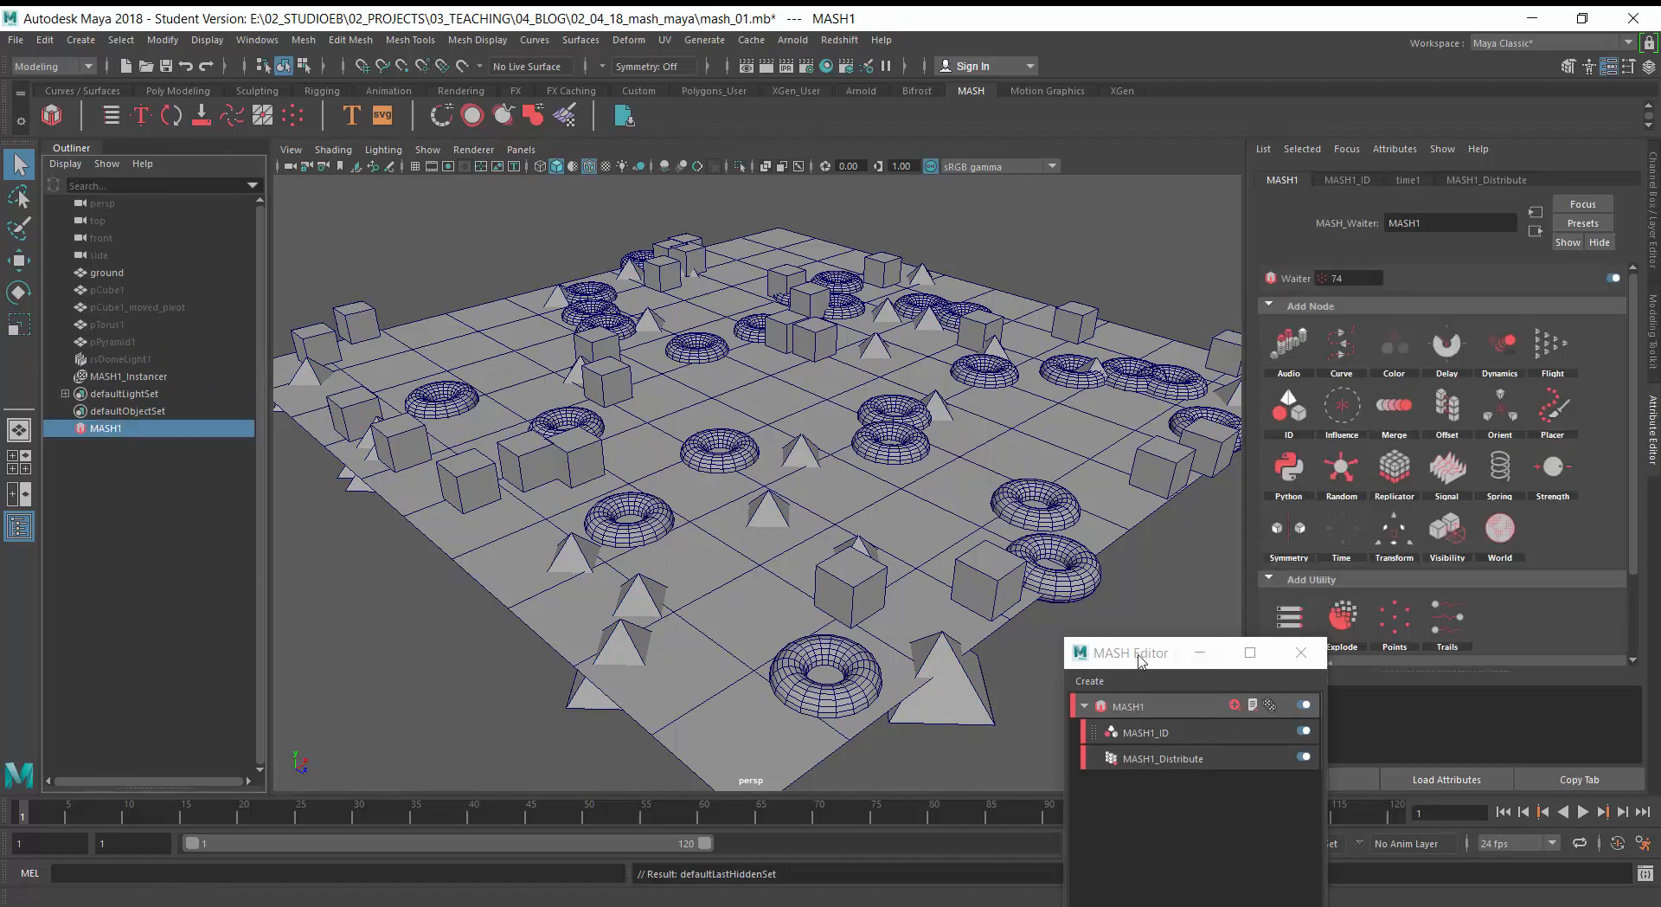
drag(1144, 656, 1049, 659)
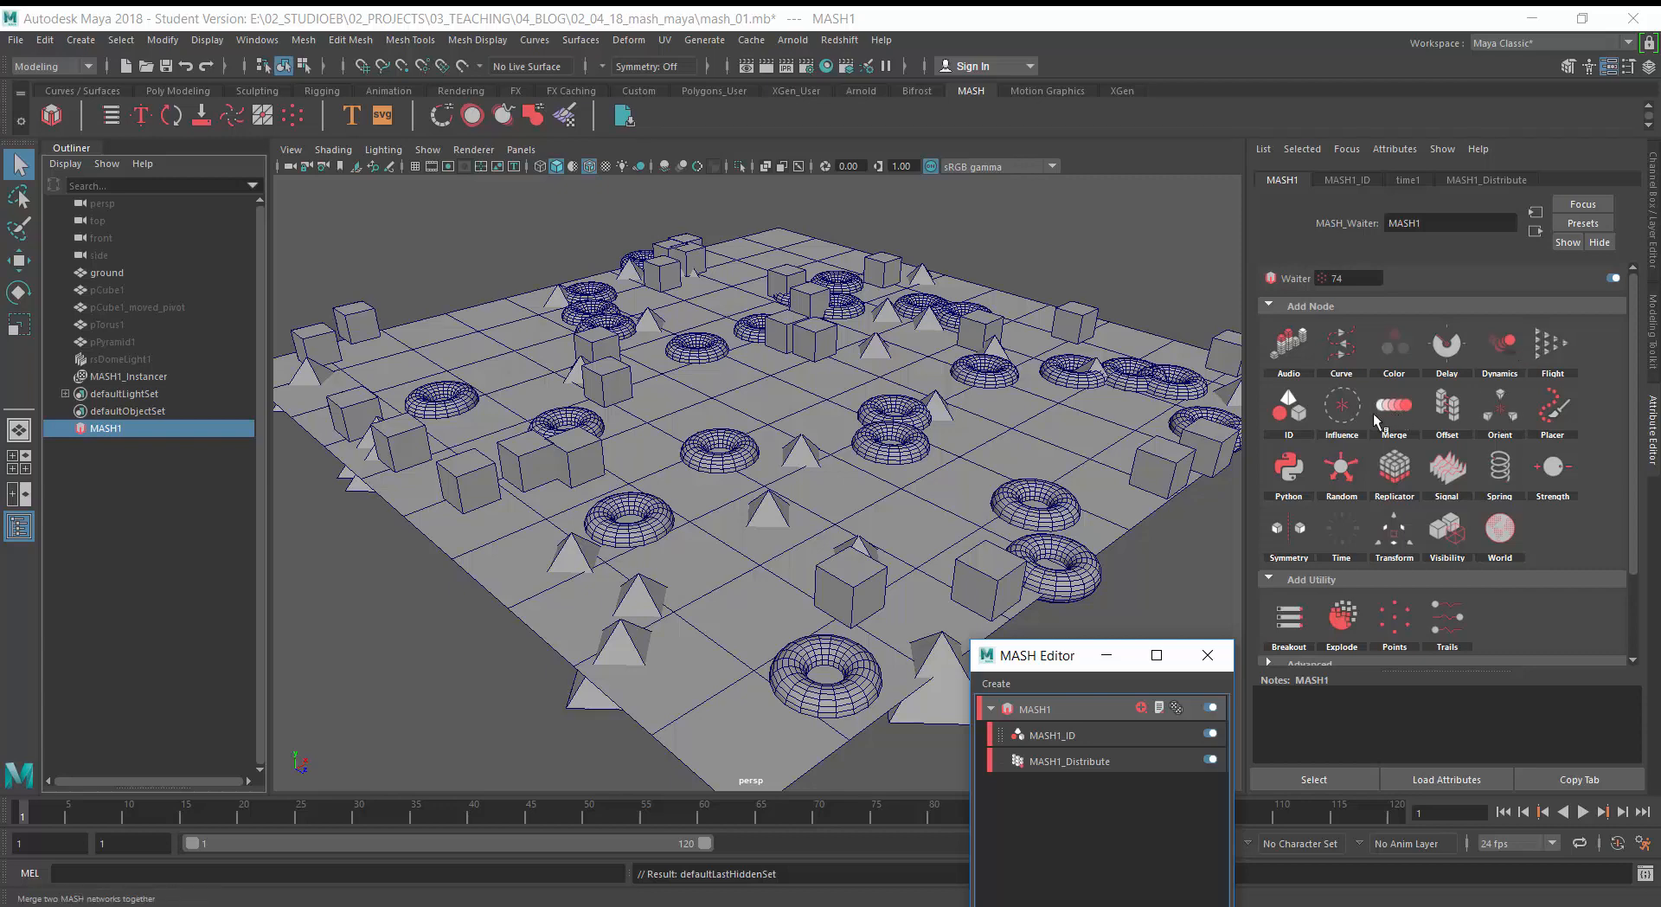
click(1342, 472)
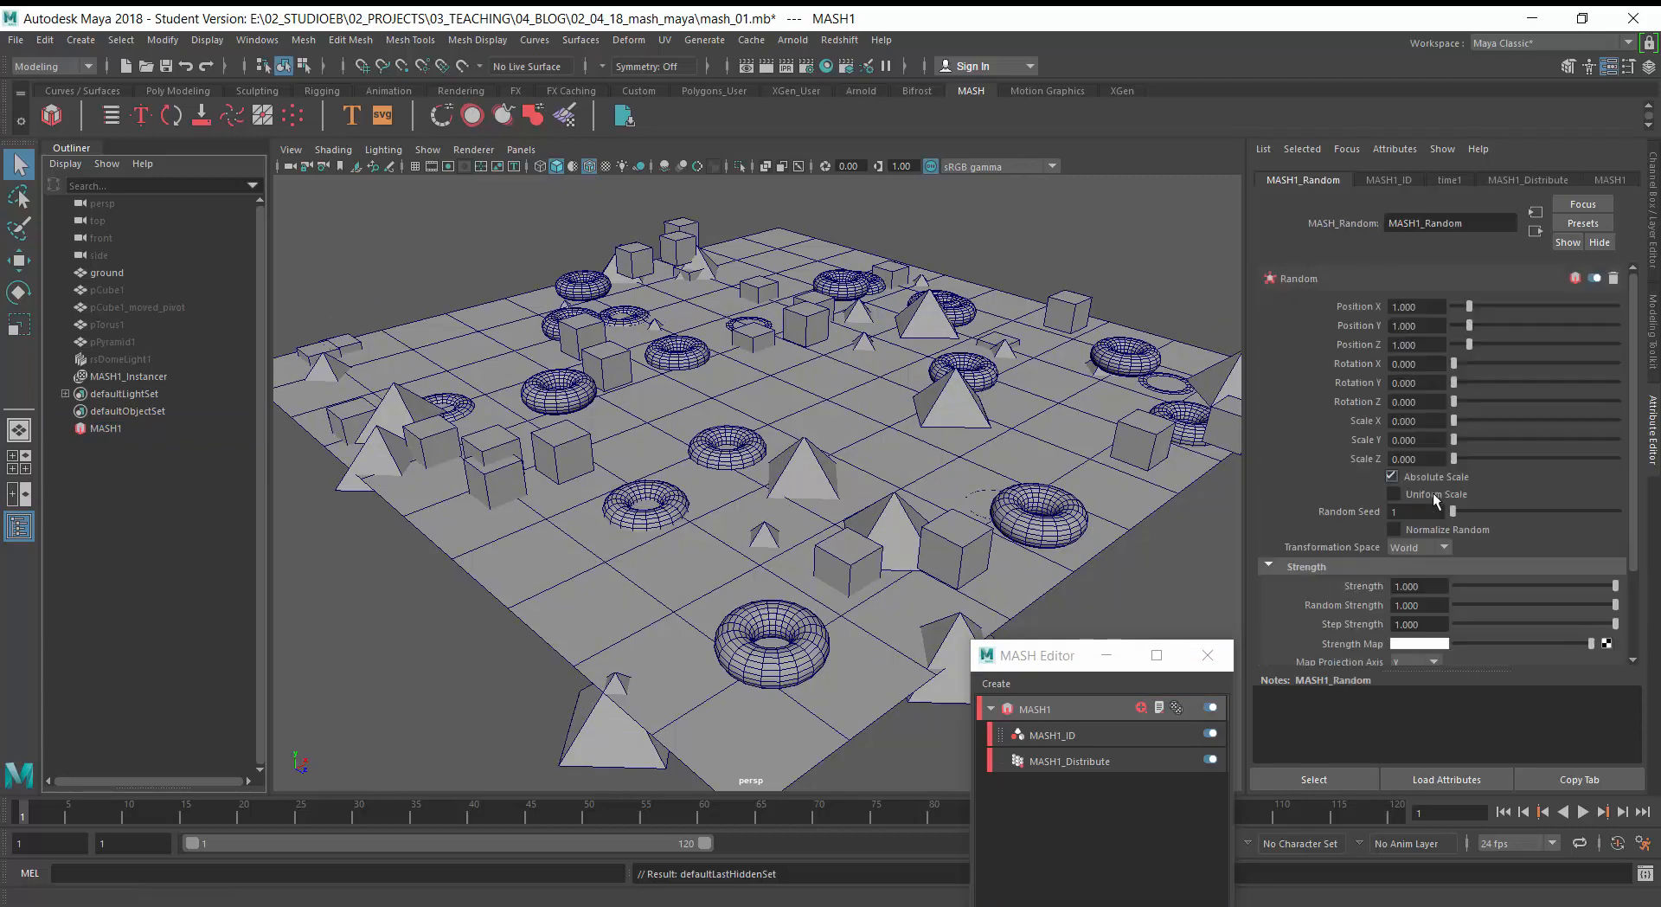
drag(1045, 664, 1135, 642)
click(1263, 524)
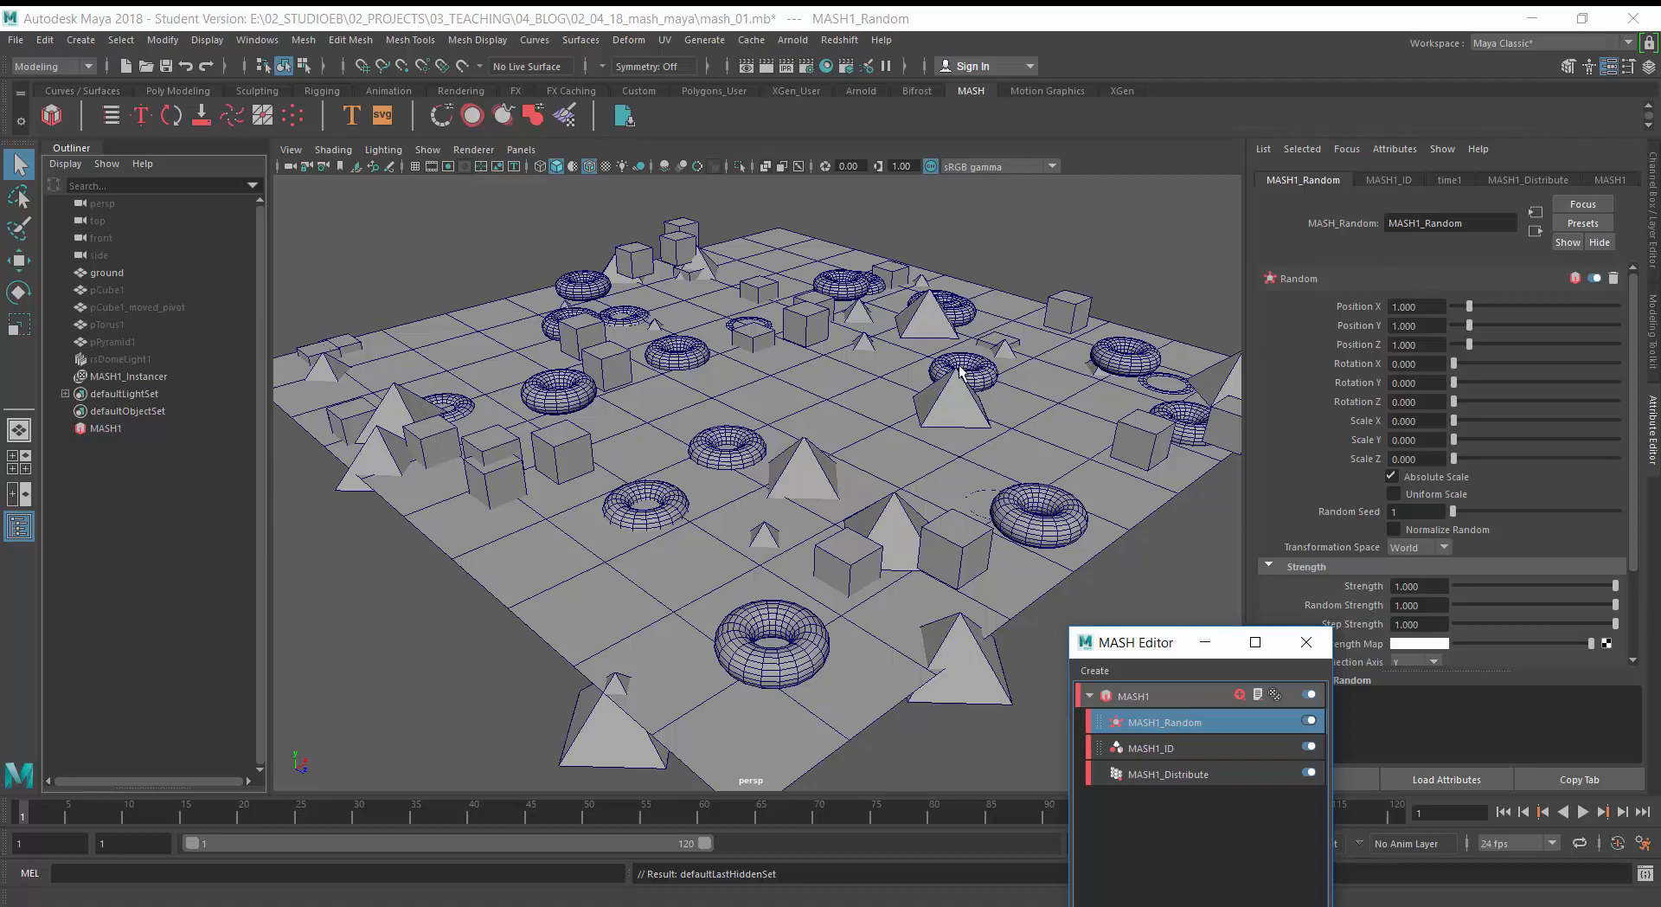
- On MASH1_Random, set Position X, Y and Z to 0 and Rotation Y to 360
drag(1469, 307, 1422, 344)
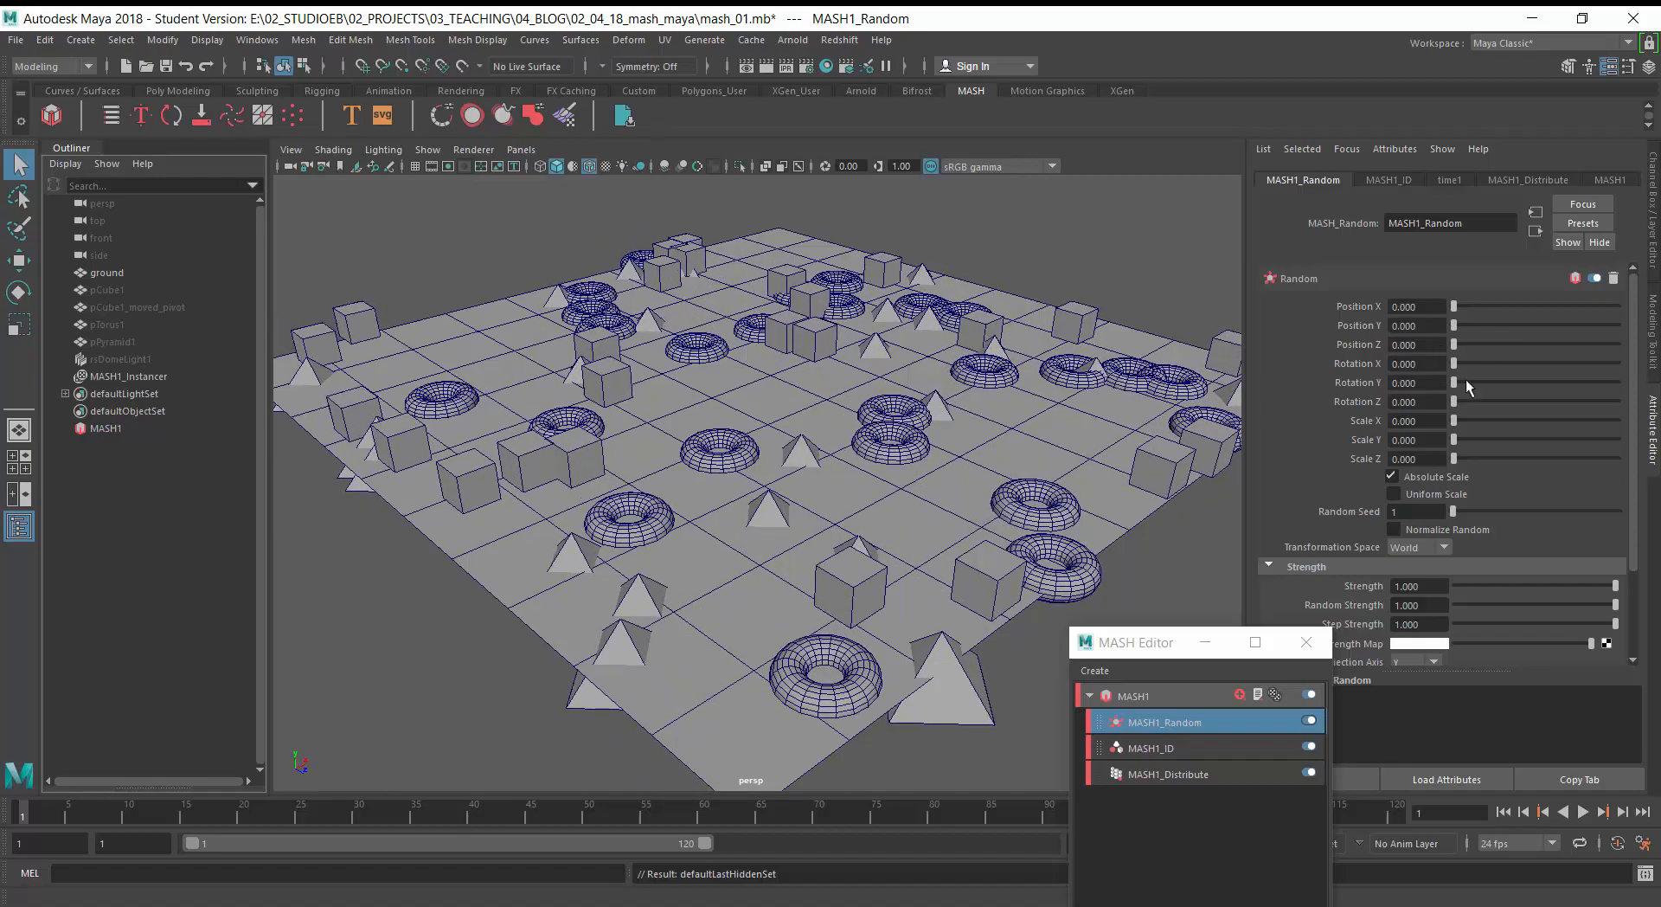
click(1389, 382)
text(36)
key(Return)
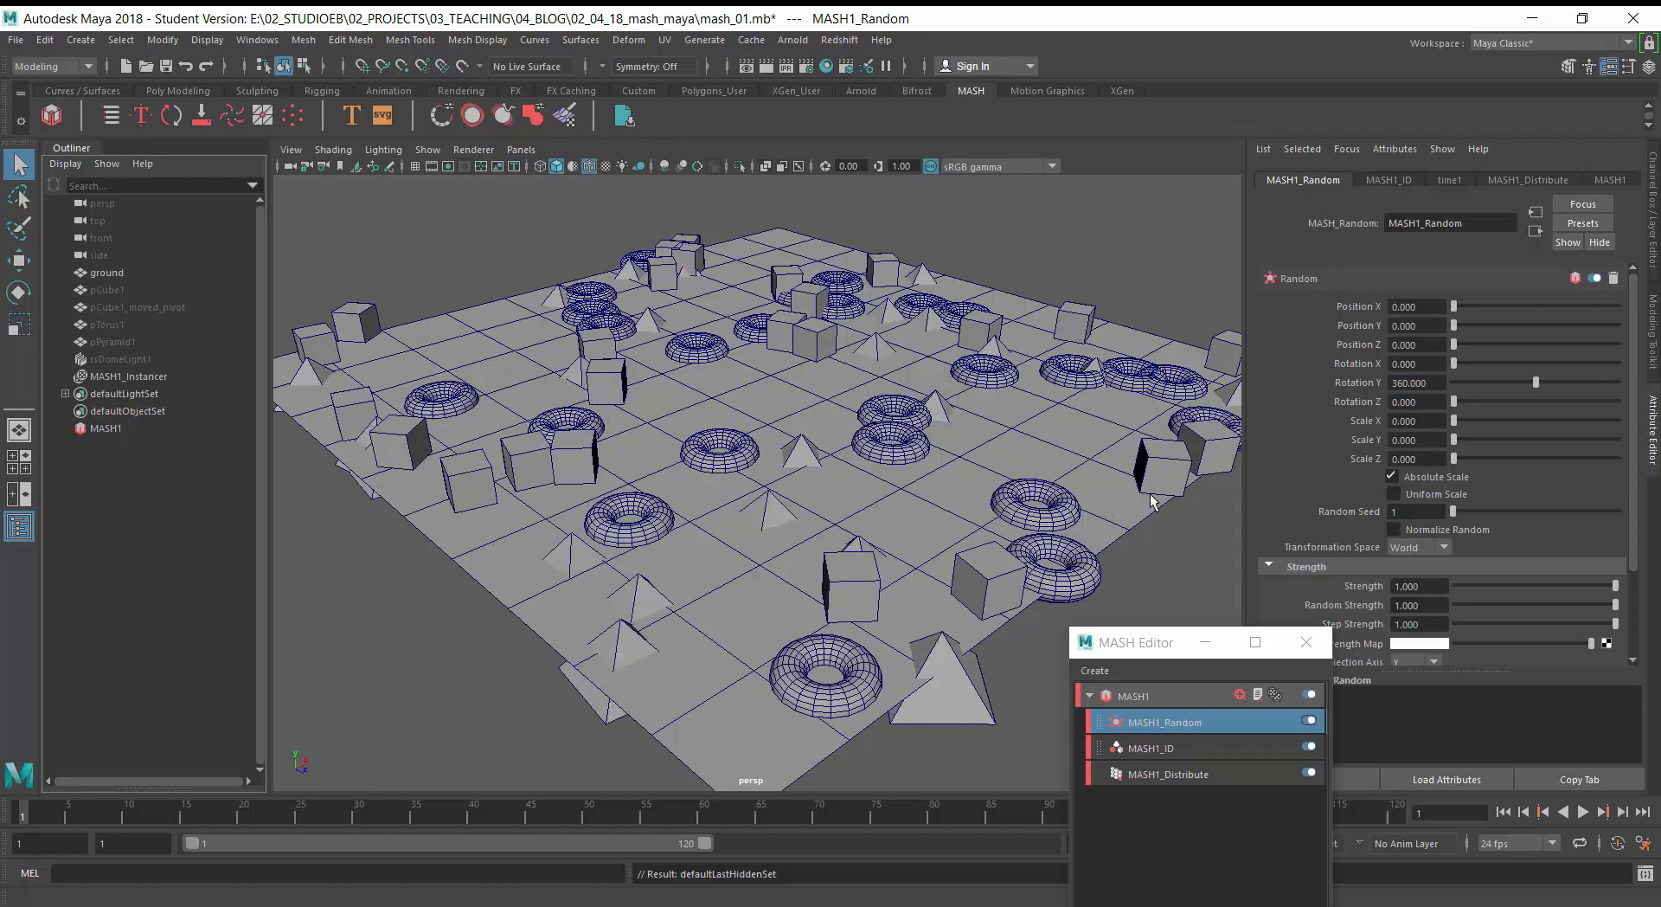
- Try a Rotation Z of 45 on MASH1_Random and return it to 0
click(1420, 402)
text(45)
key(Return)
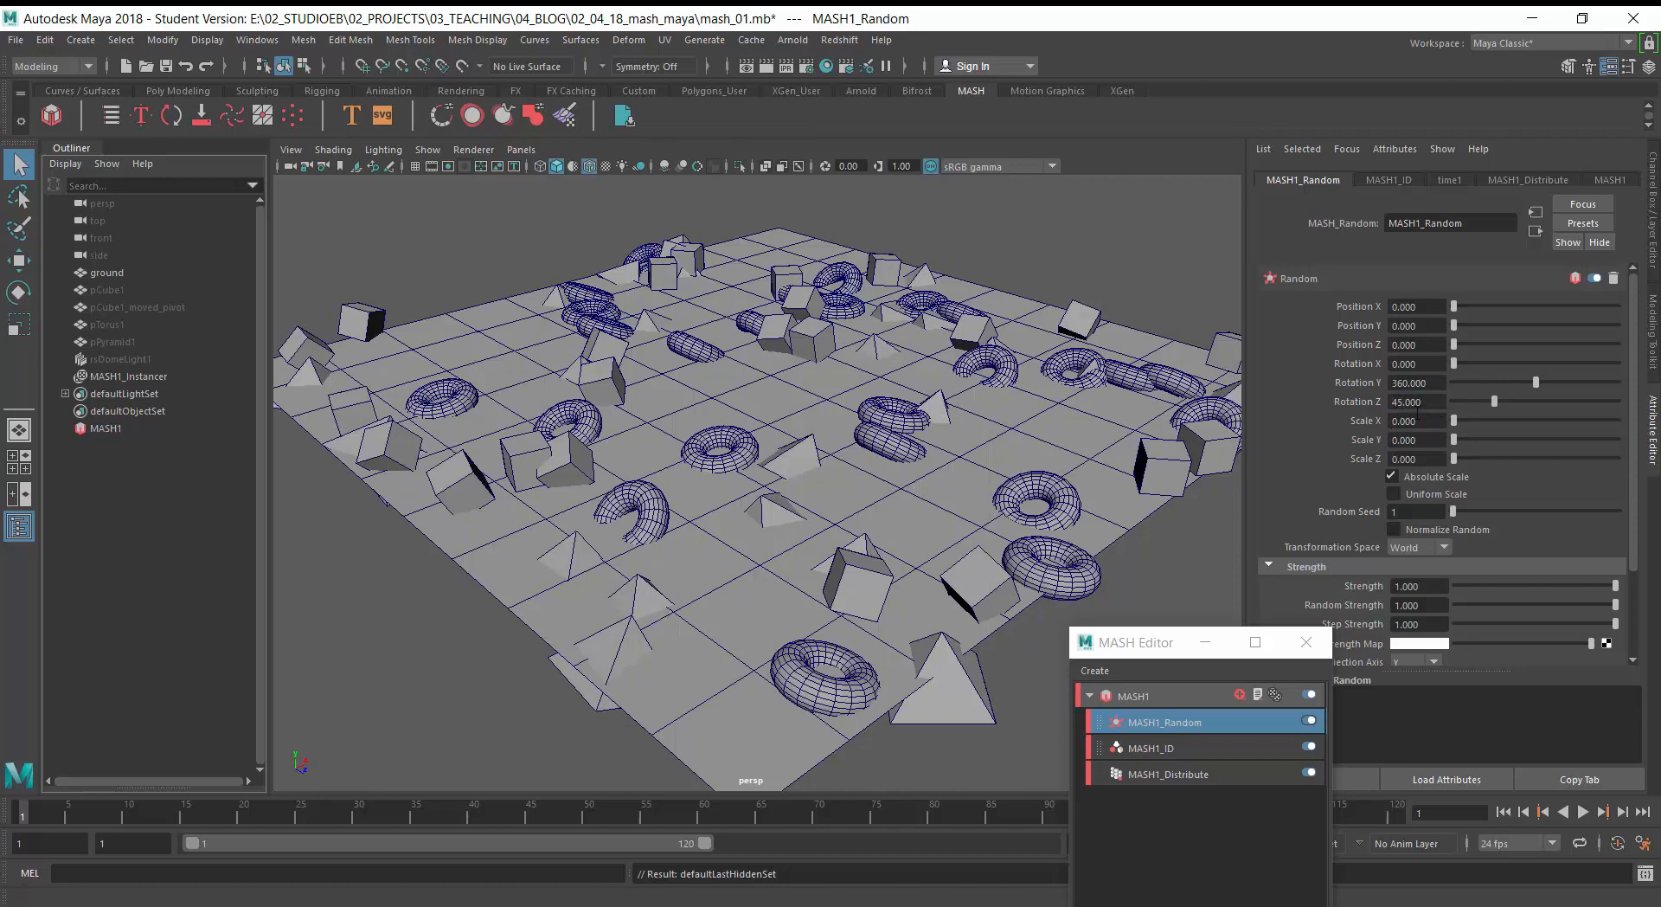
click(1392, 401)
key(Return)
click(1435, 402)
drag(1496, 403, 1439, 438)
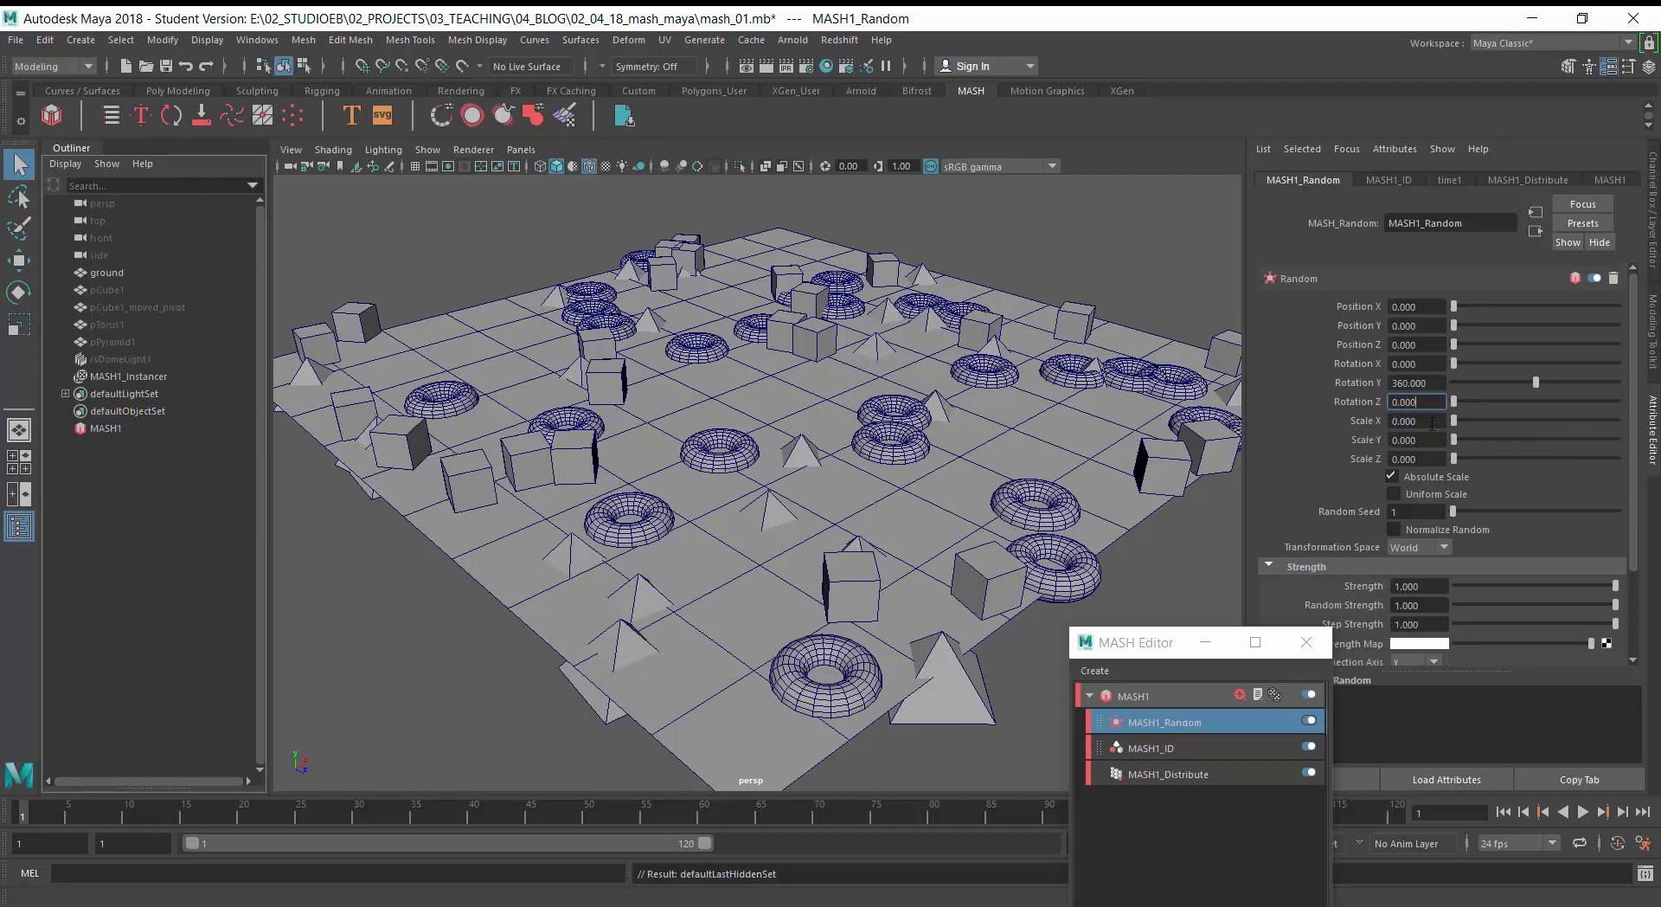
- Try unequal Scale X, Y and Z values on MASH1_Random, enable Uniform Scale and set Scale X to about 1.01
drag(1451, 422, 1525, 462)
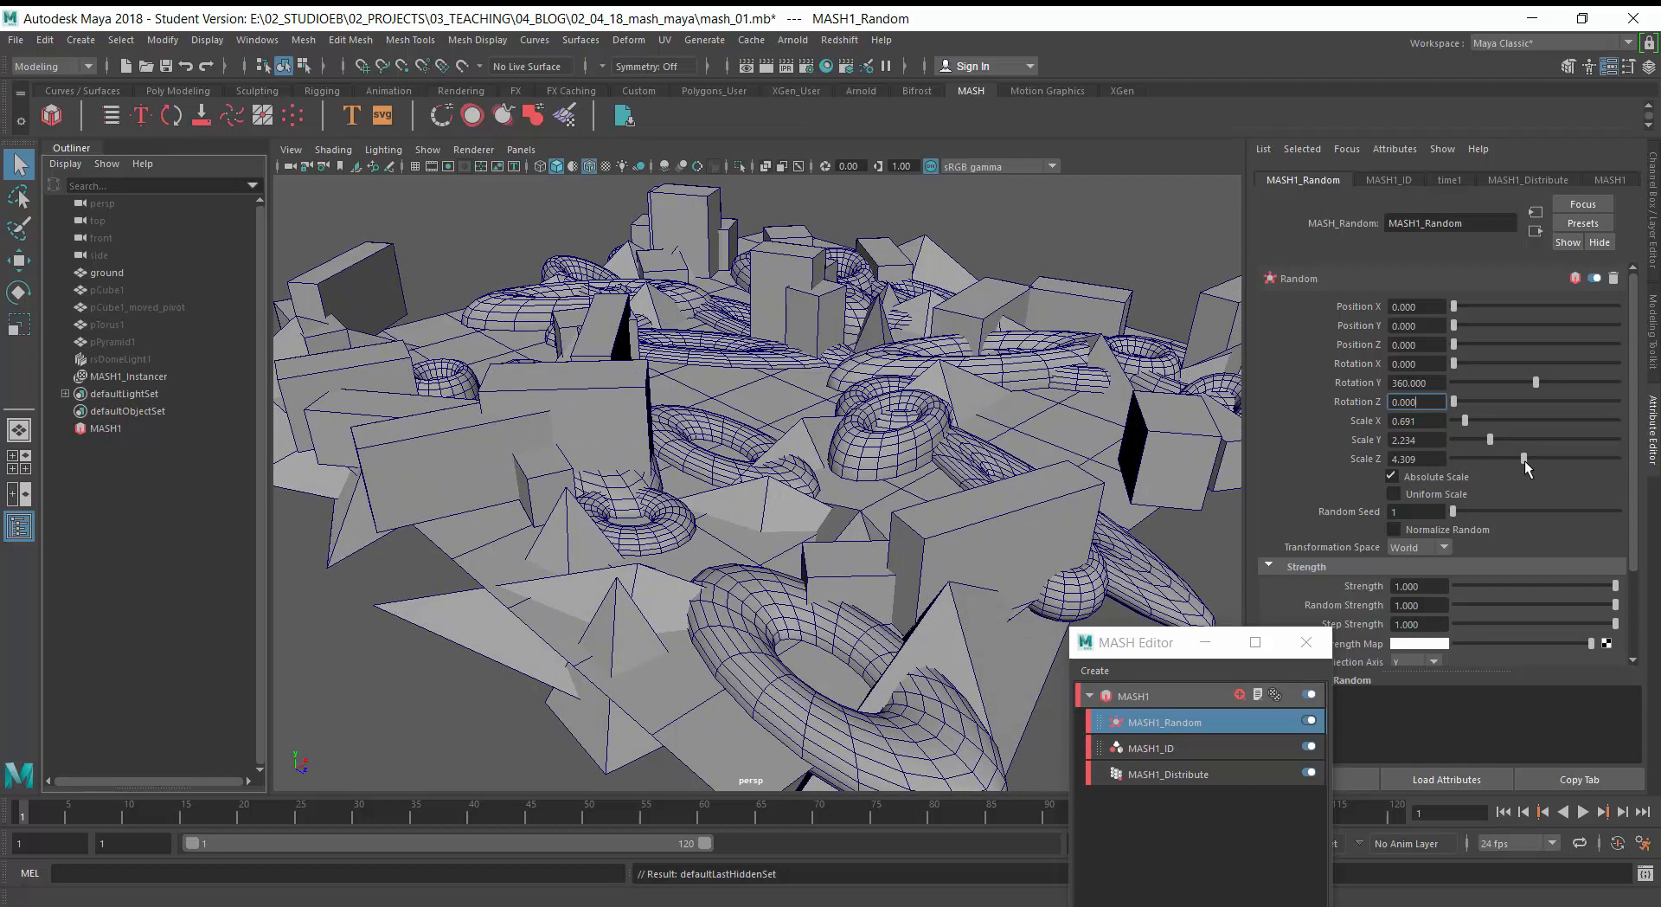
click(1394, 495)
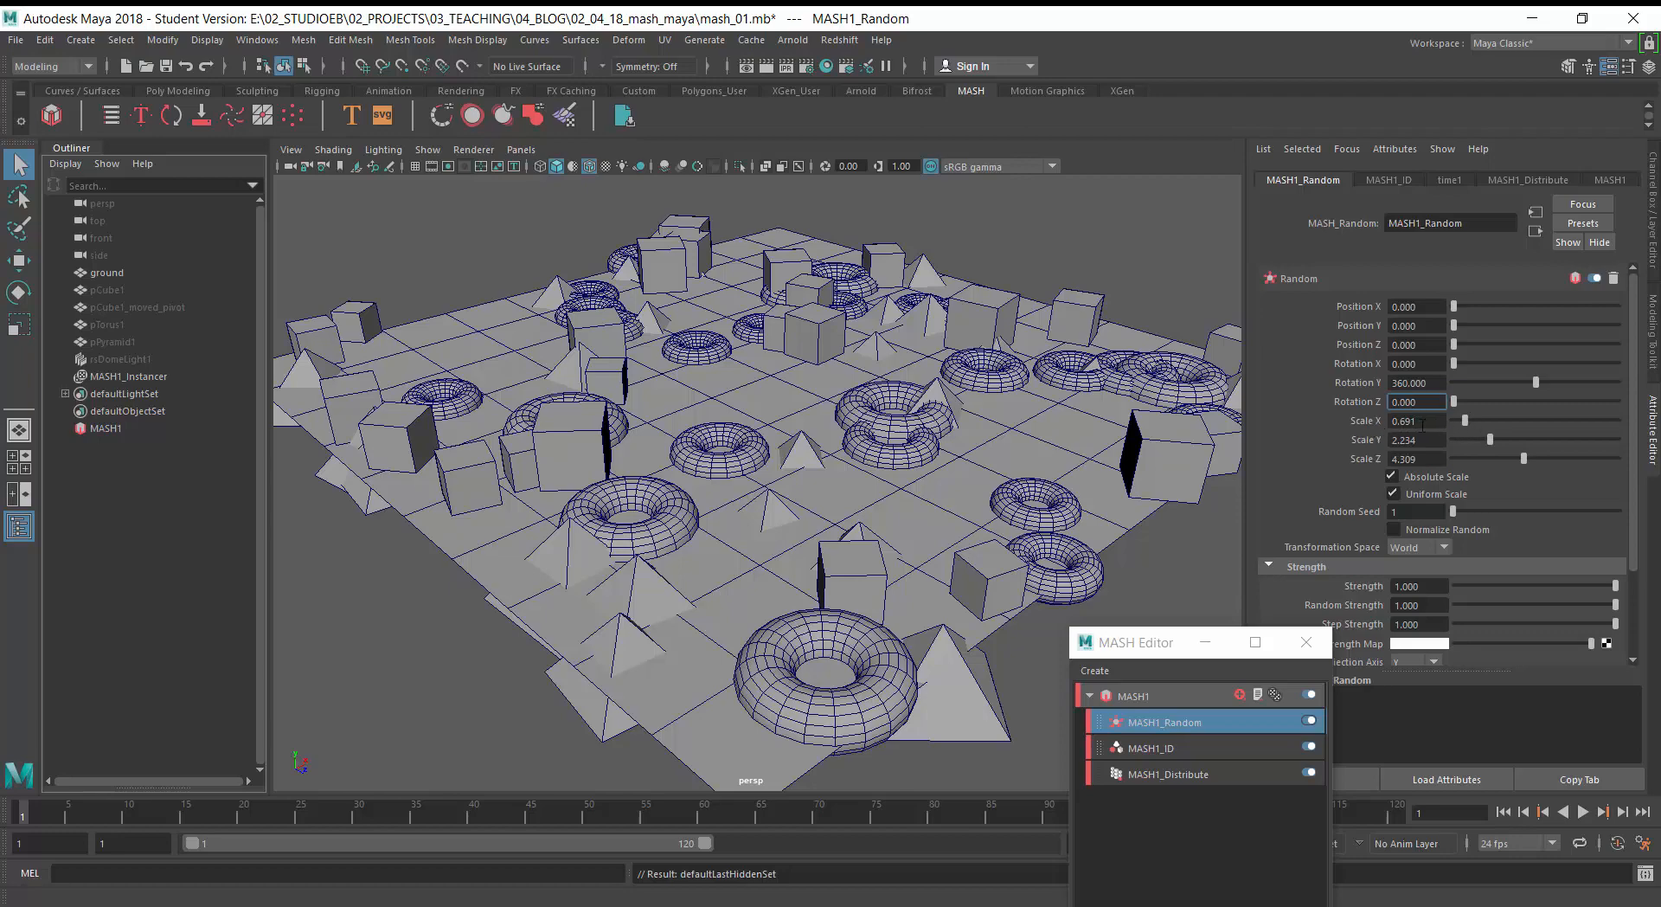
click(1467, 419)
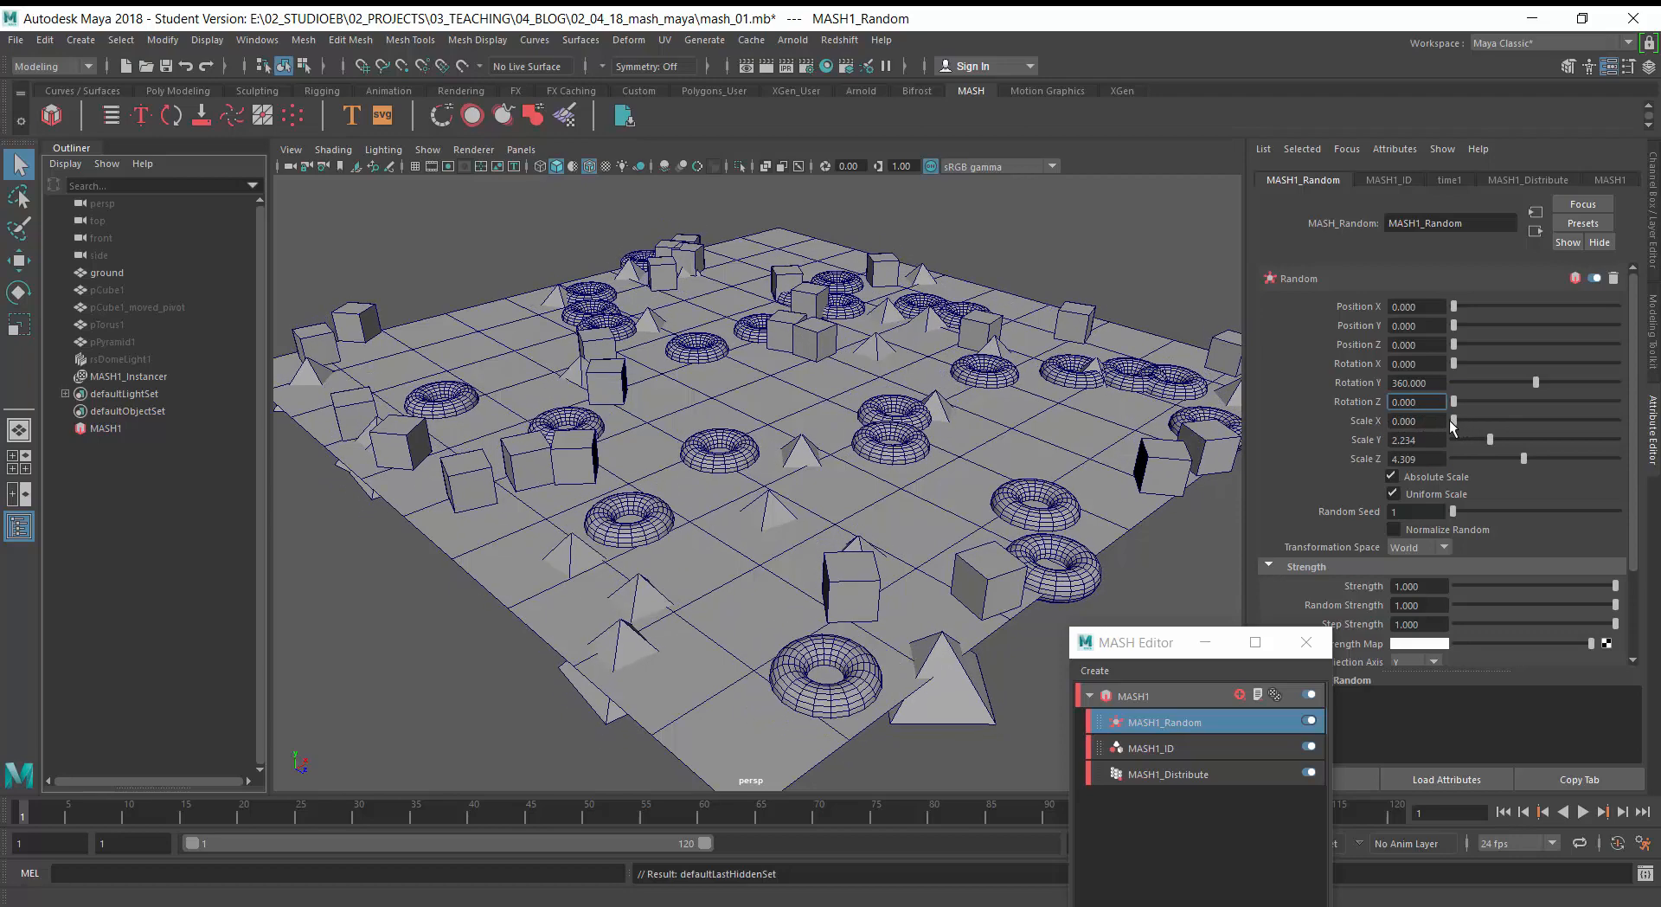
mouse_move(1467, 422)
mouse_down()
mouse_move(1453, 424)
mouse_move(1472, 422)
mouse_up()
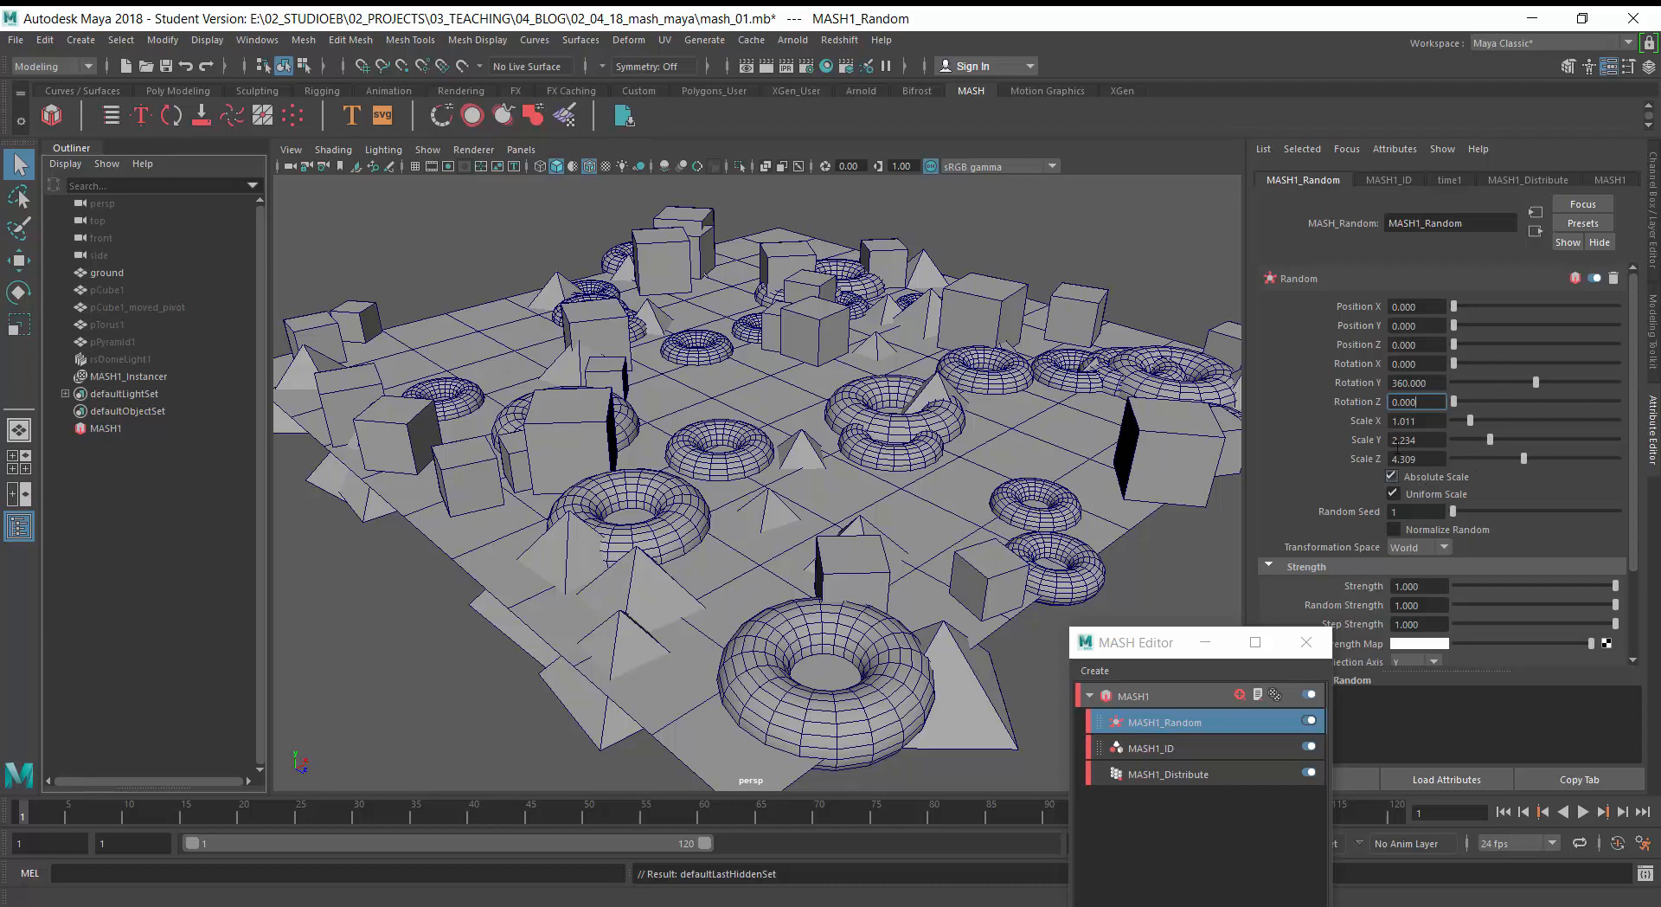
- Reset Scale Y and Scale Z to 0, and set Random Seed to 14 and Scale X to about 0.213
drag(1476, 444, 1603, 464)
drag(1528, 458, 1446, 460)
drag(1449, 517, 1474, 517)
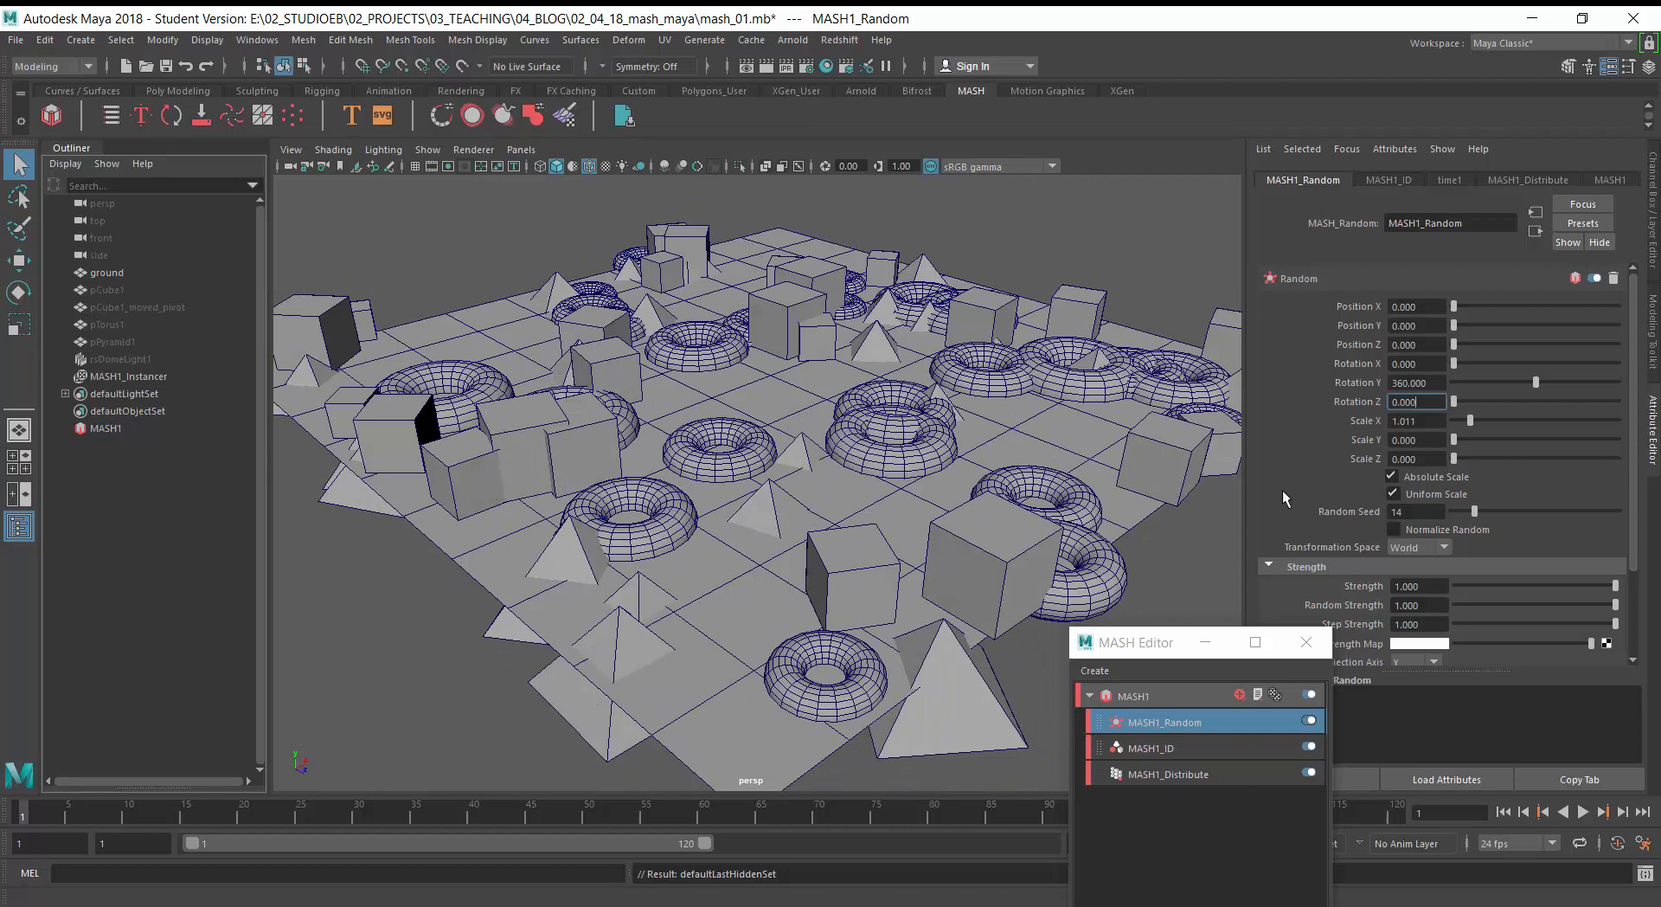
drag(1473, 427, 1457, 424)
- Disable and re-enable the MASH1_Random node in the MASH Editor to compare the scatter with and without it
drag(1128, 660, 1156, 415)
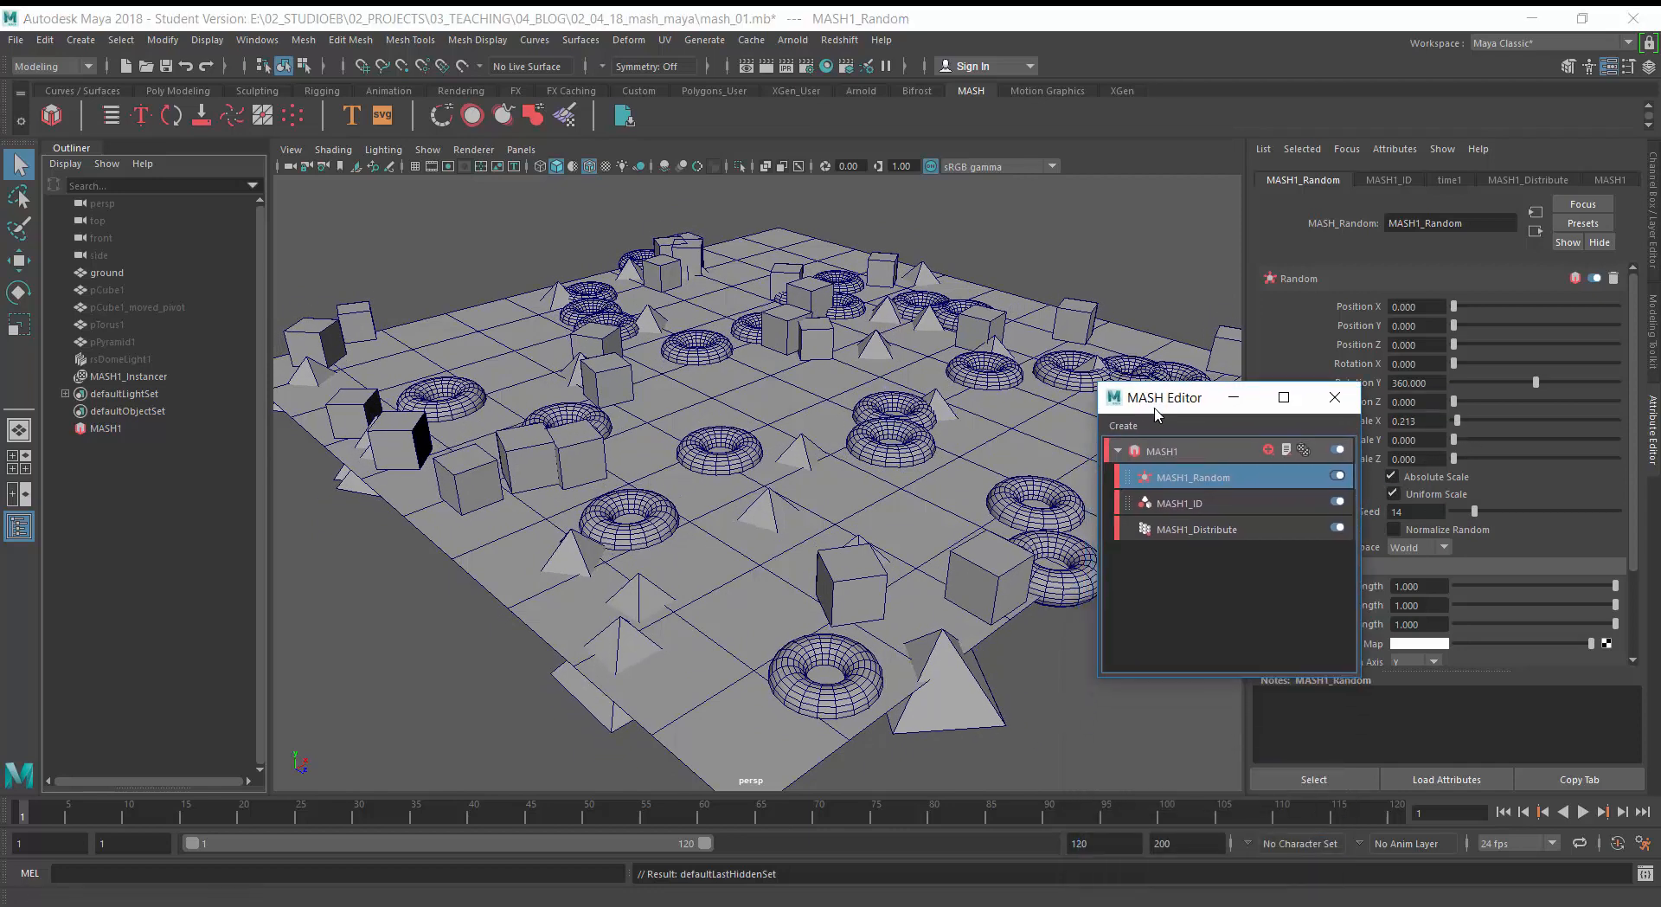
click(1337, 477)
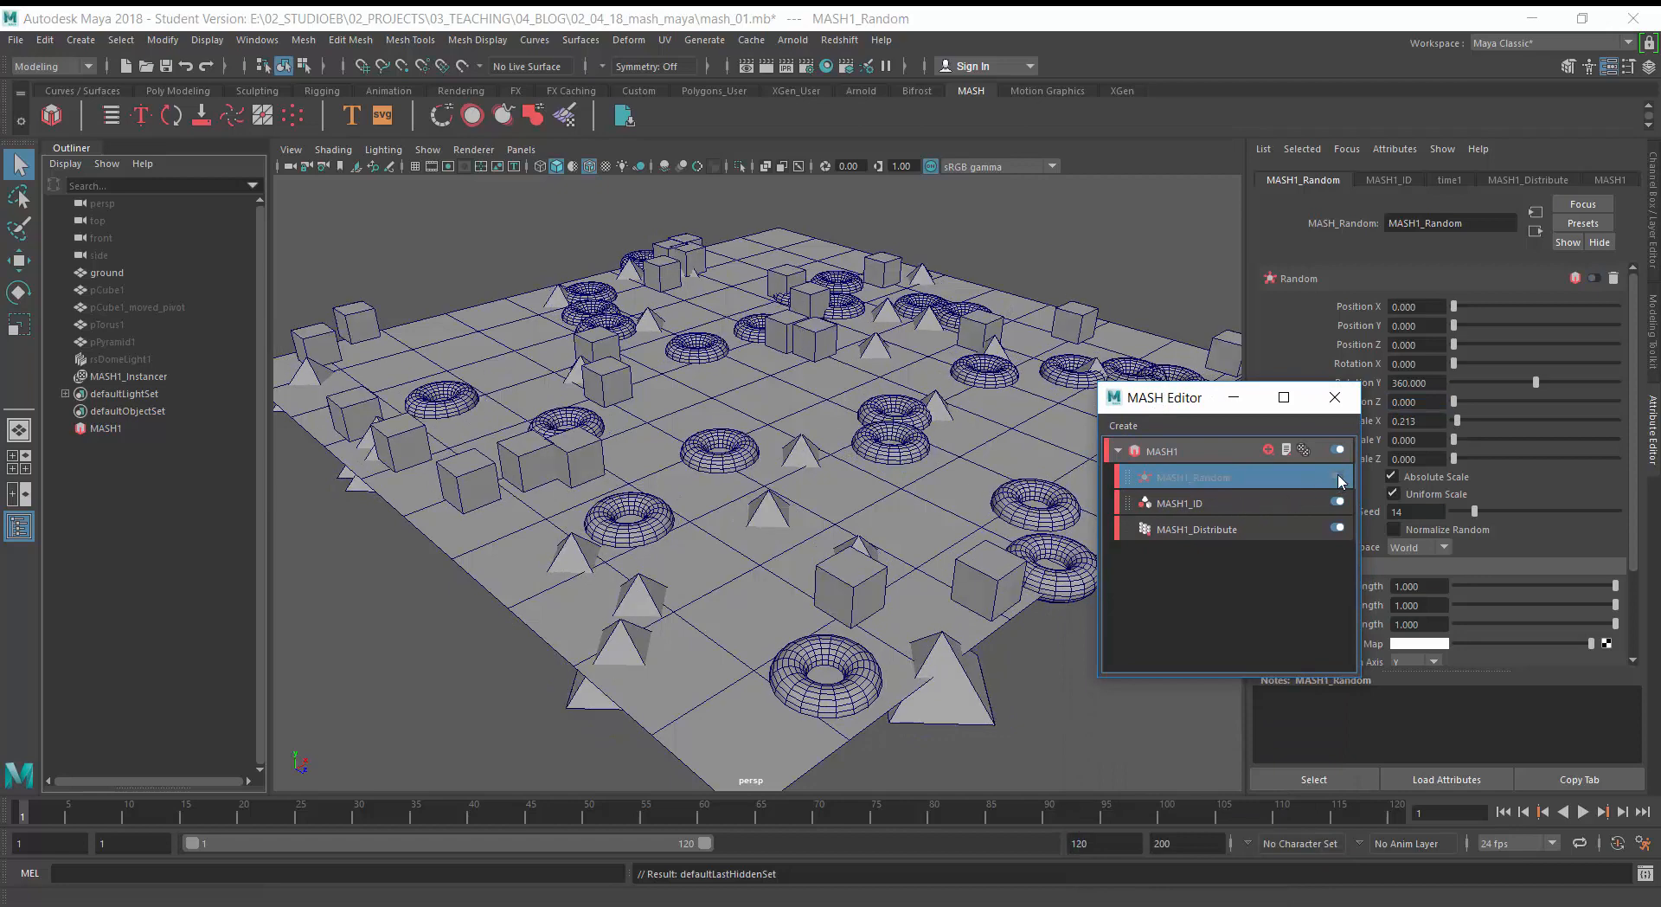
click(1338, 477)
- Try to move MASH1_Random lower in the MASH1 node order and reselect it
drag(1226, 481, 1187, 546)
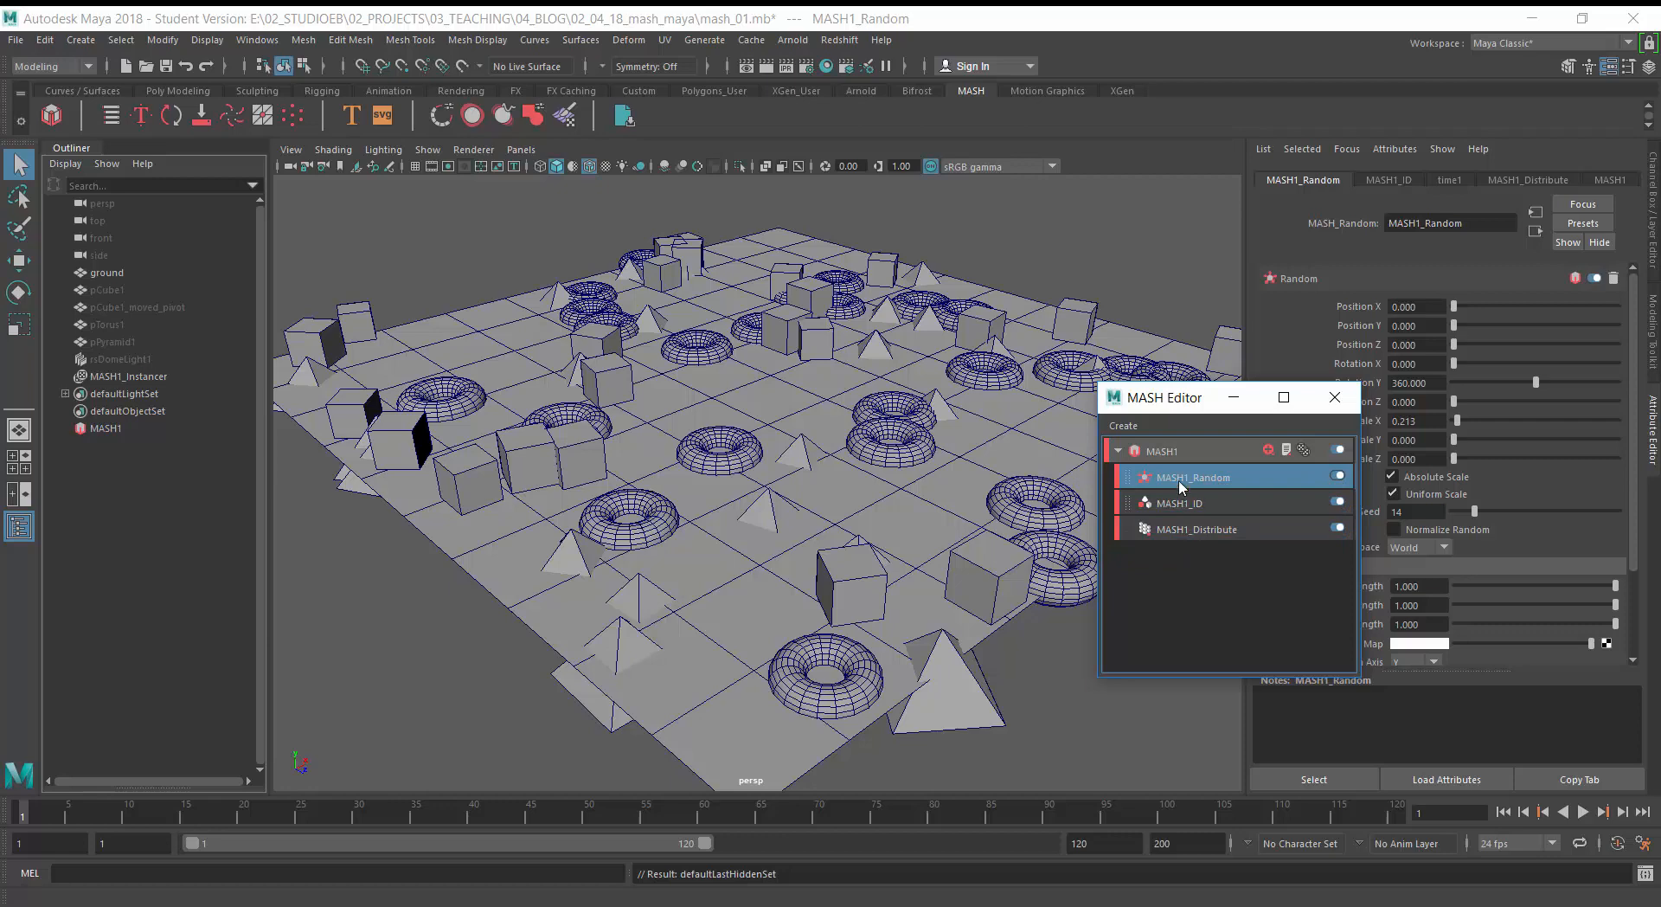
drag(1178, 479, 1180, 511)
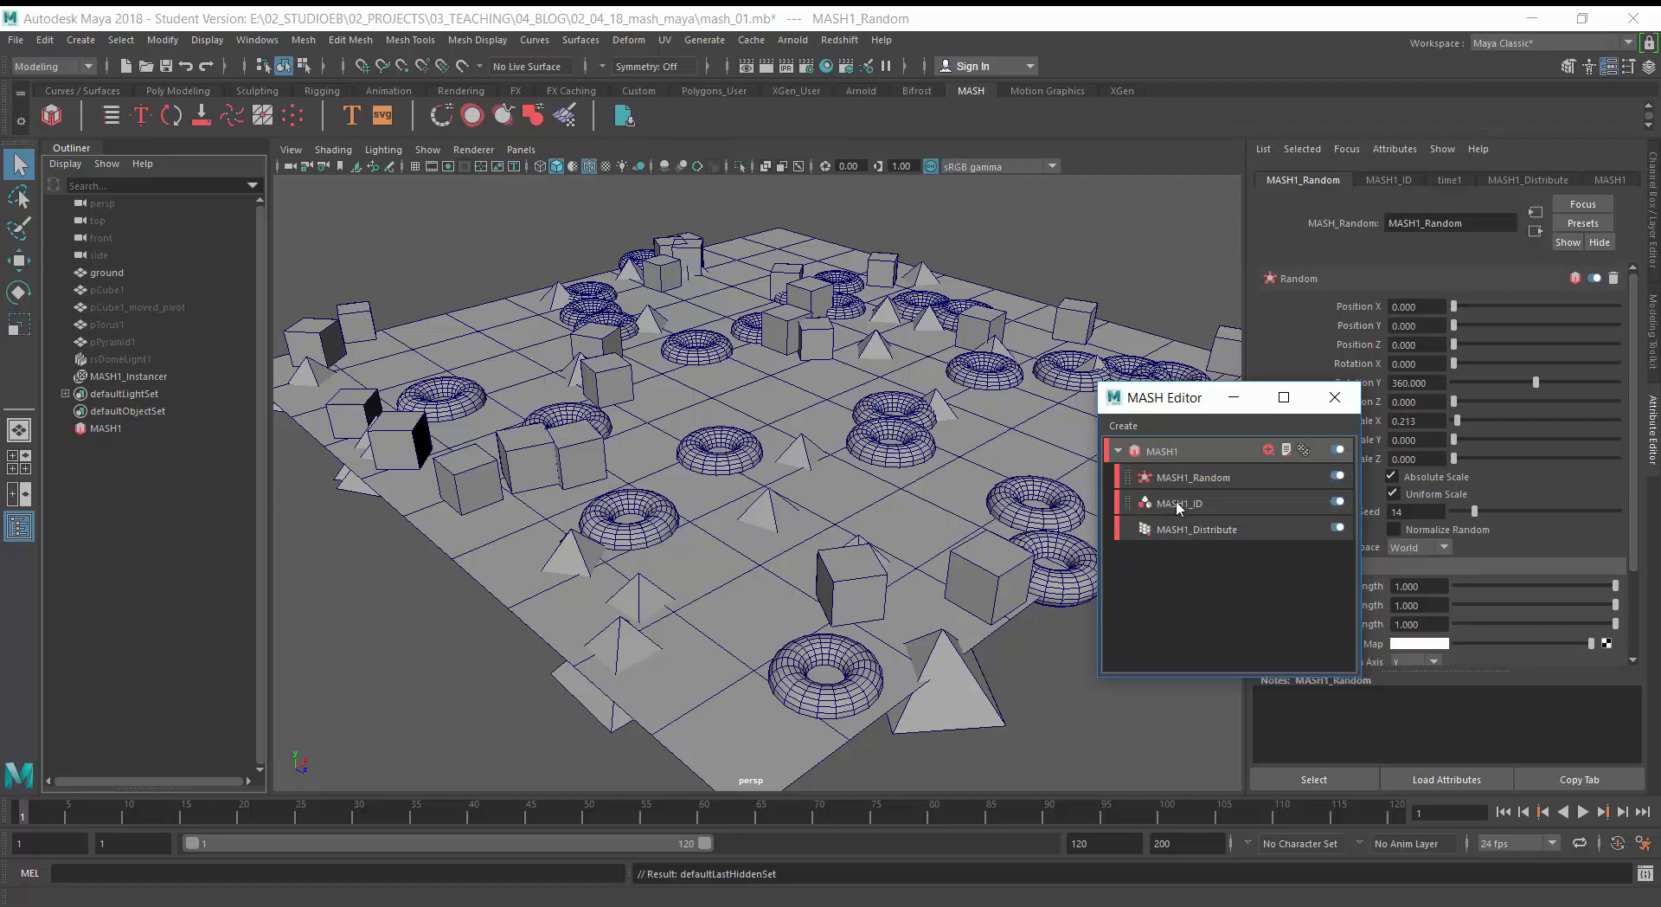
click(1200, 483)
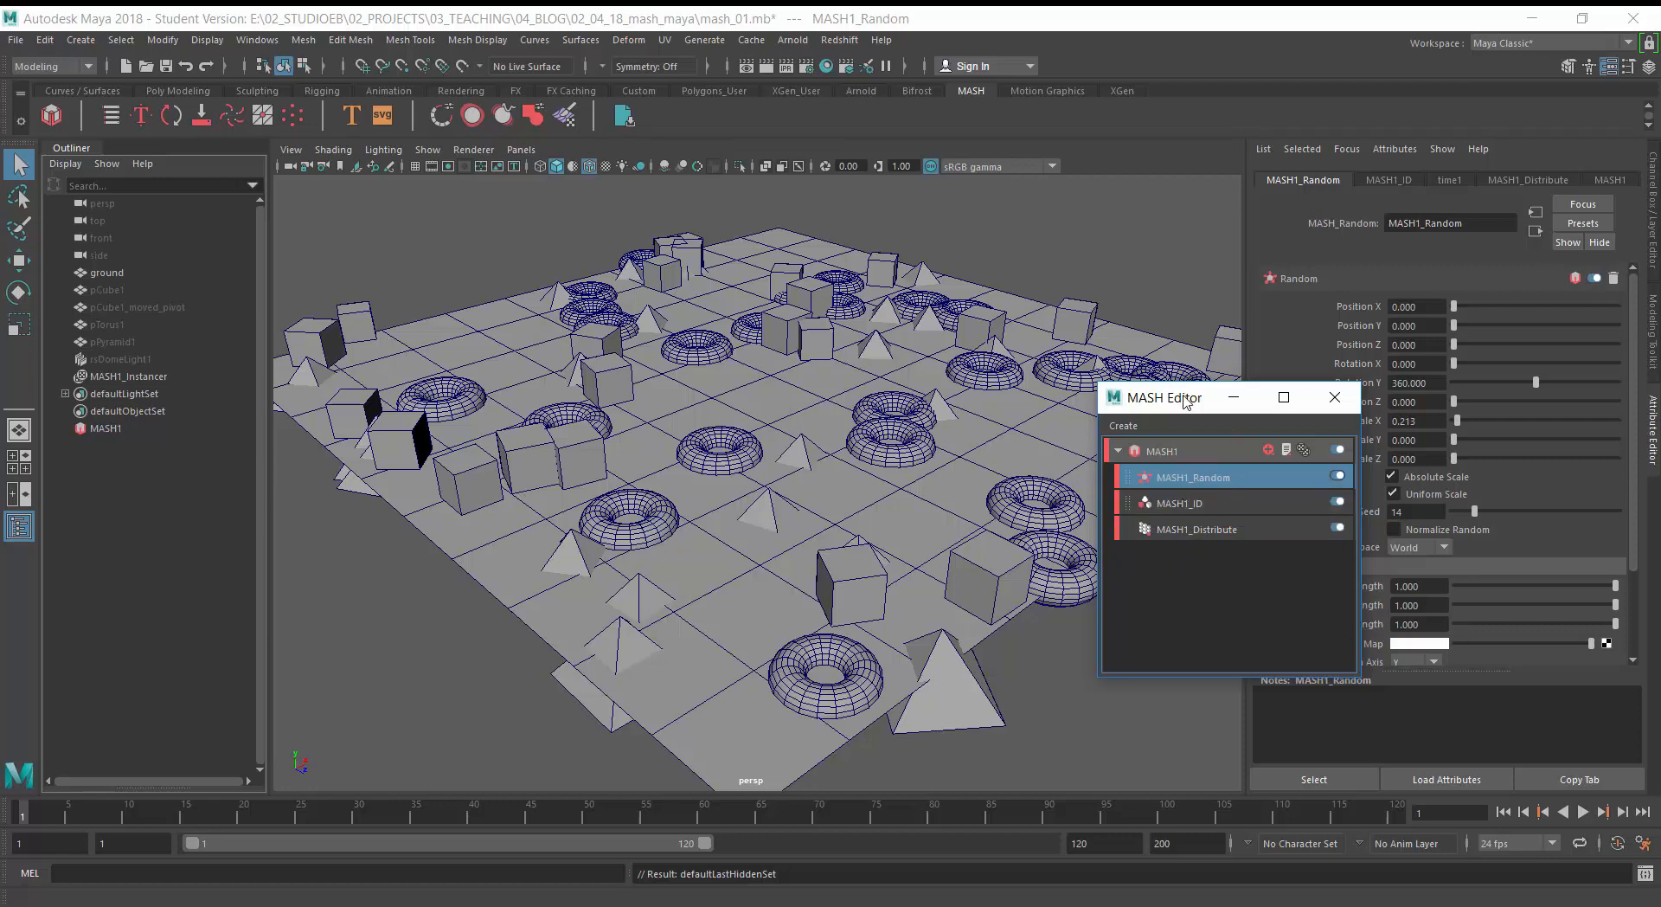
- Move the MASH Editor off the attributes and try a MASH1_Random Strength of about 0.577
drag(1175, 403, 1060, 722)
click(1347, 563)
click(1347, 562)
click(1181, 486)
scroll(1425, 562, down, 3)
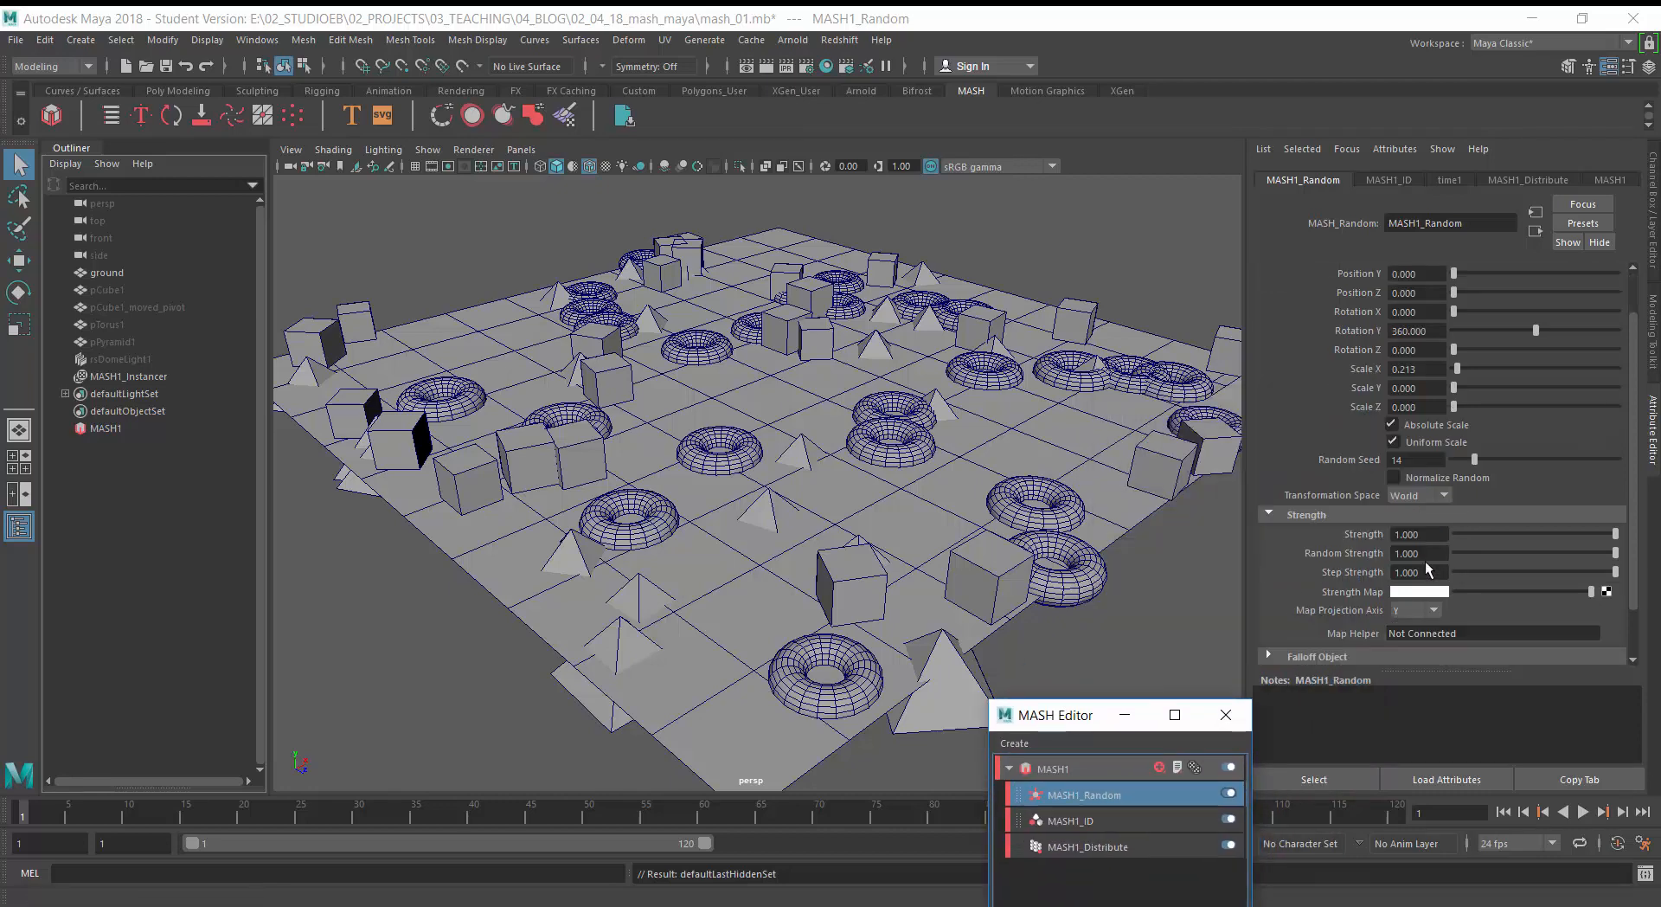
scroll(1429, 566, down, 1)
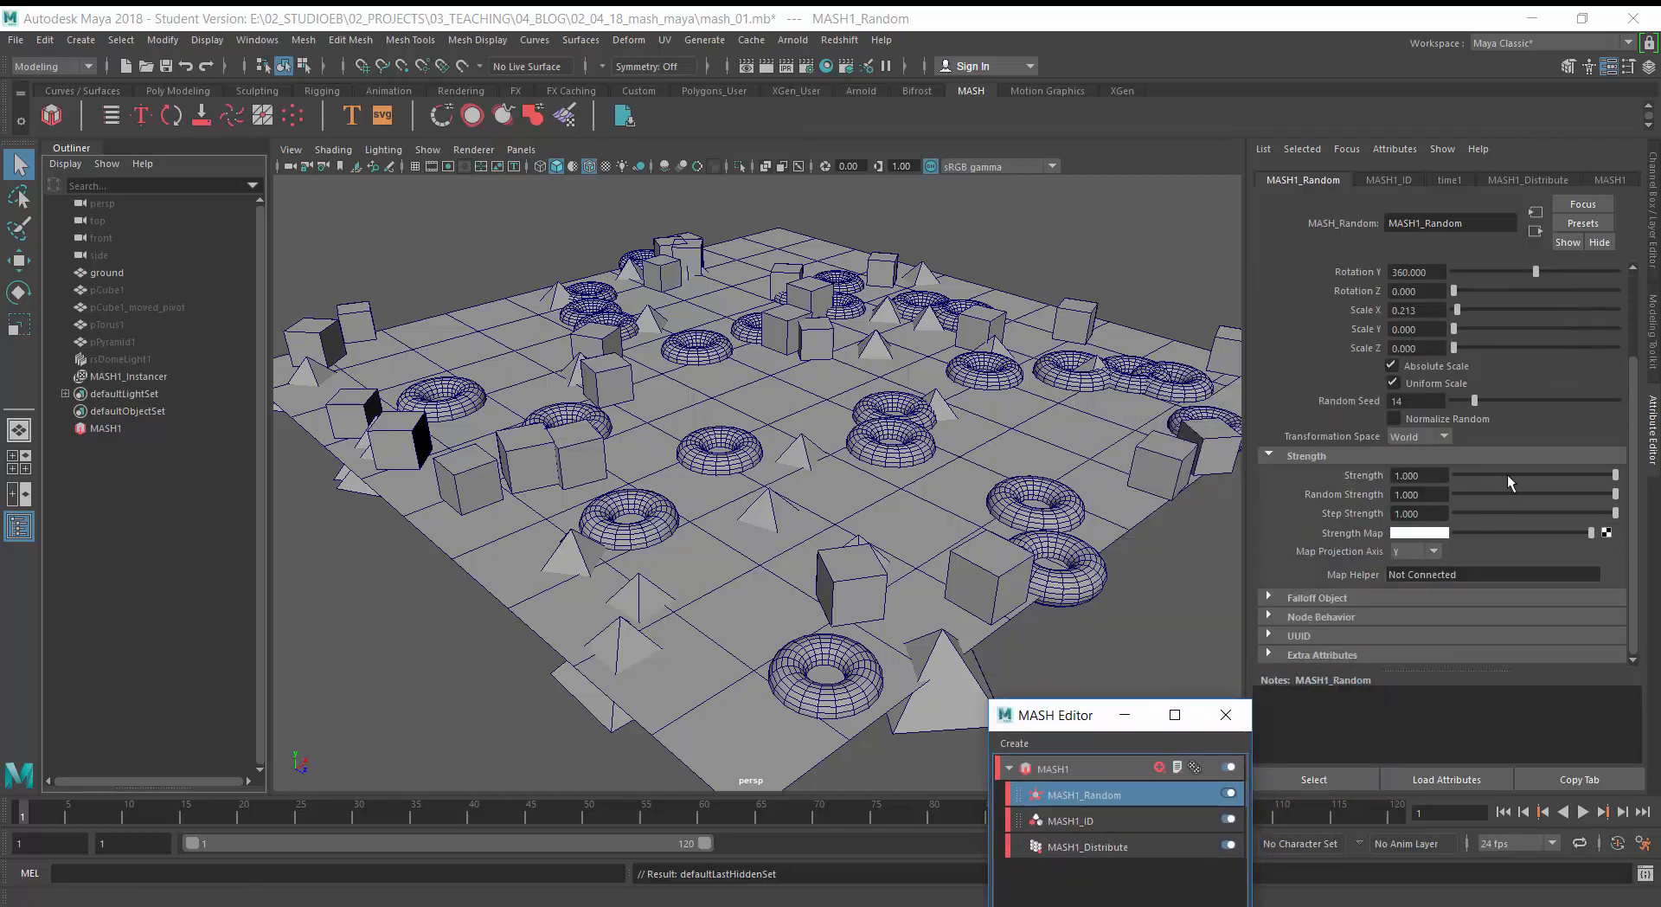
drag(1614, 475, 1548, 475)
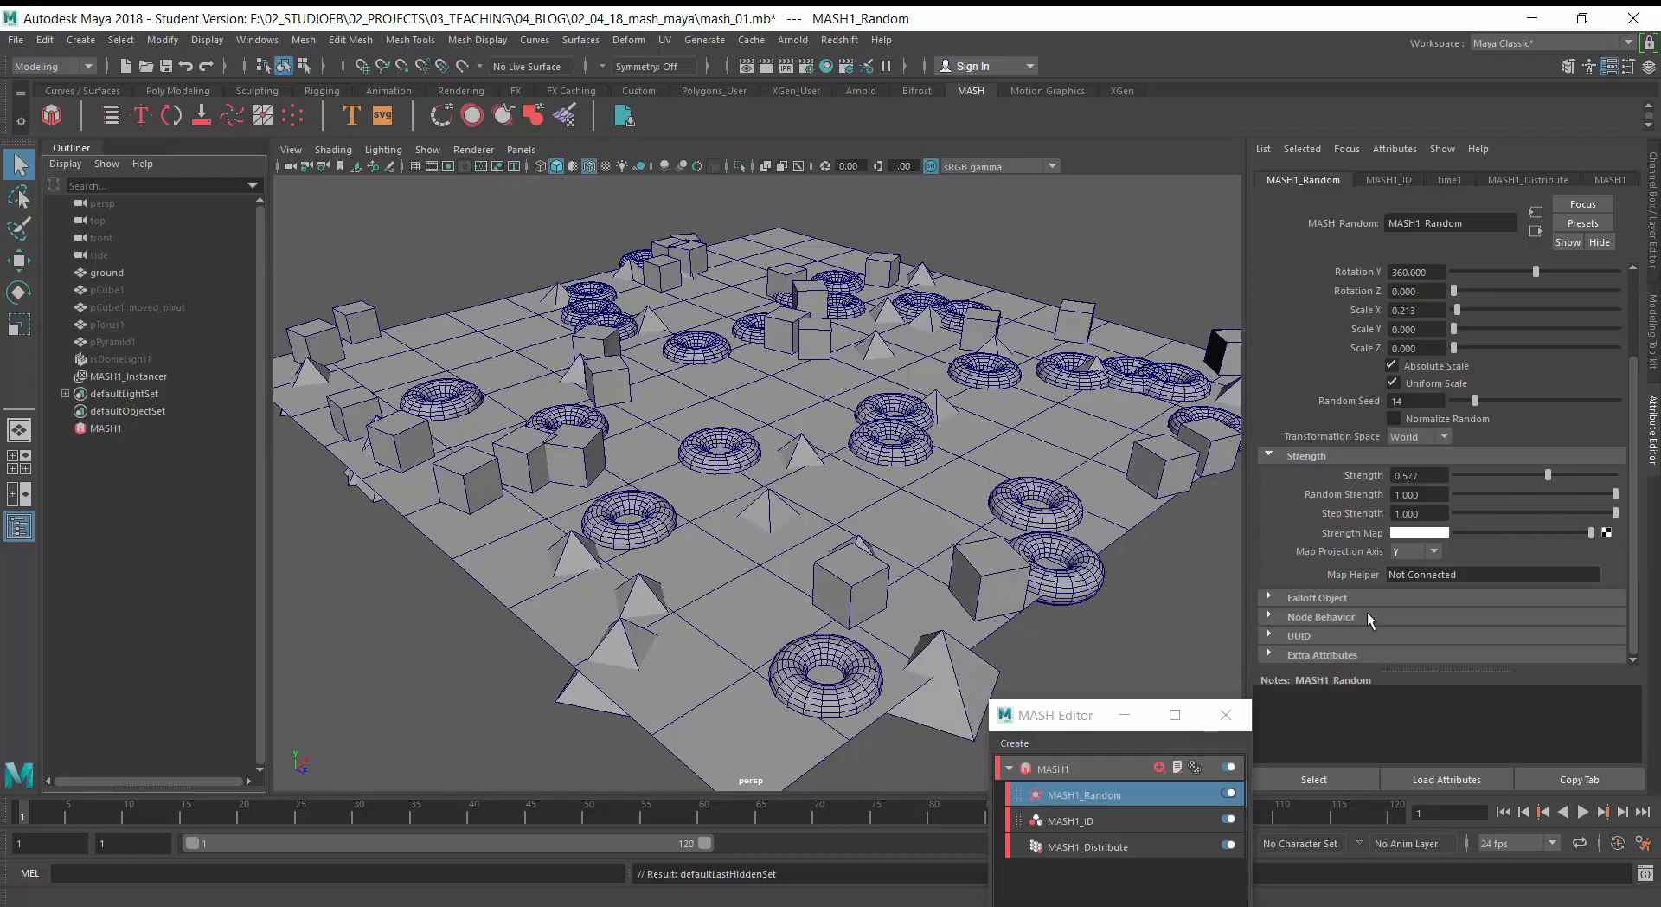
- Inspect the Strength options of MASH1_Distribute, and on MASH1_Random try Strength about 0.209 before returning it to 1
click(1077, 850)
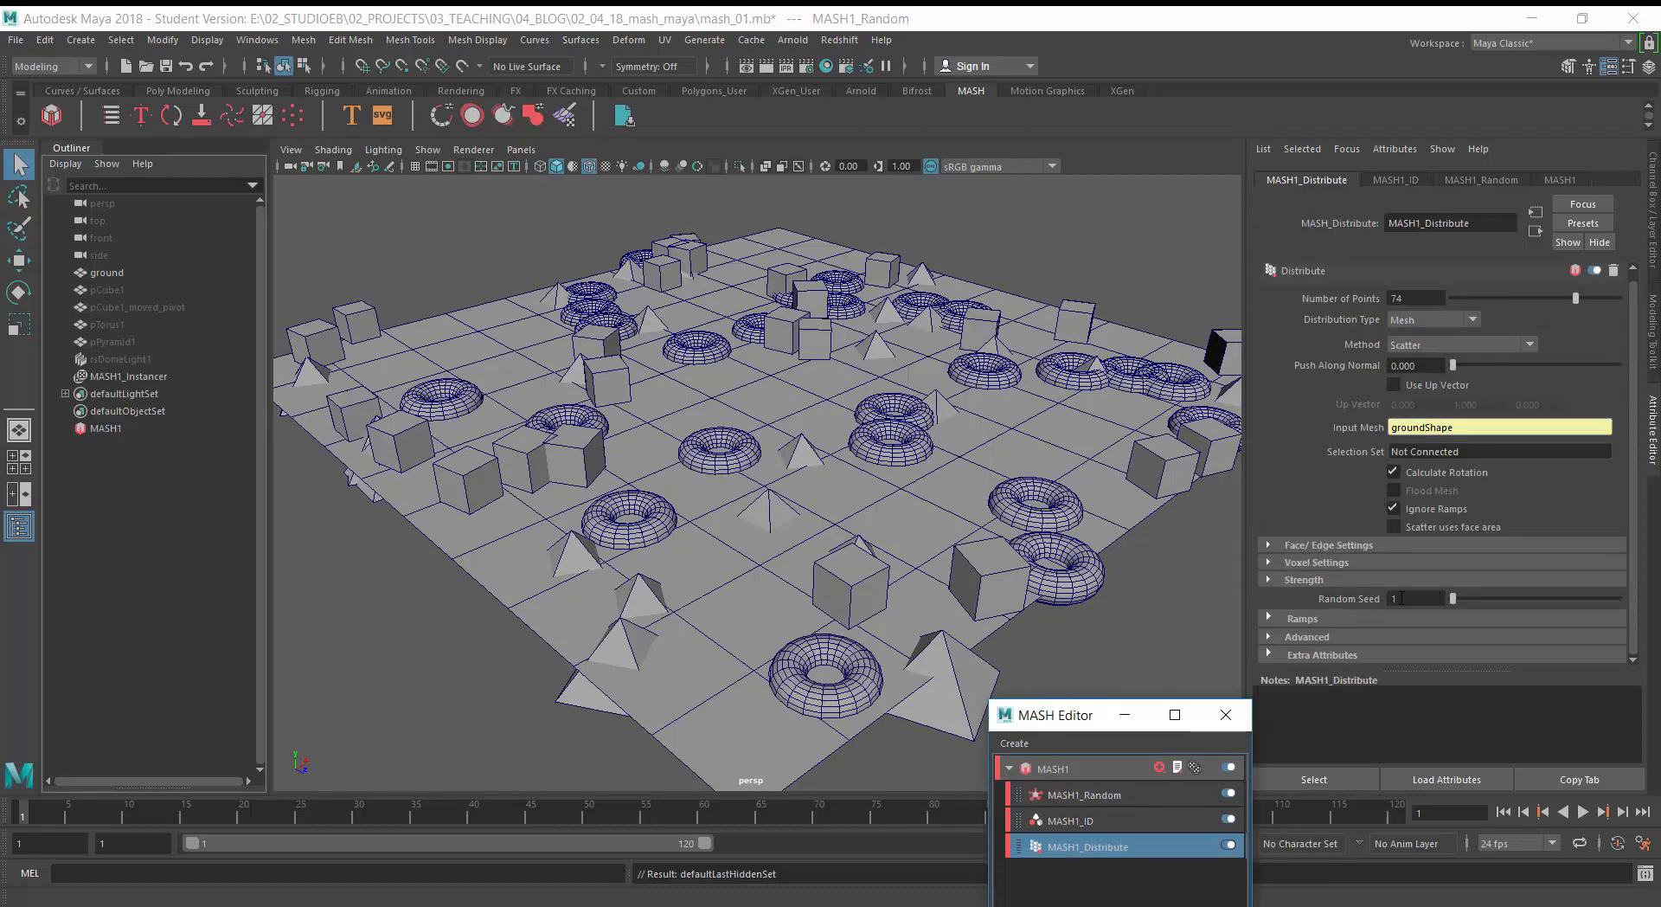
click(1269, 579)
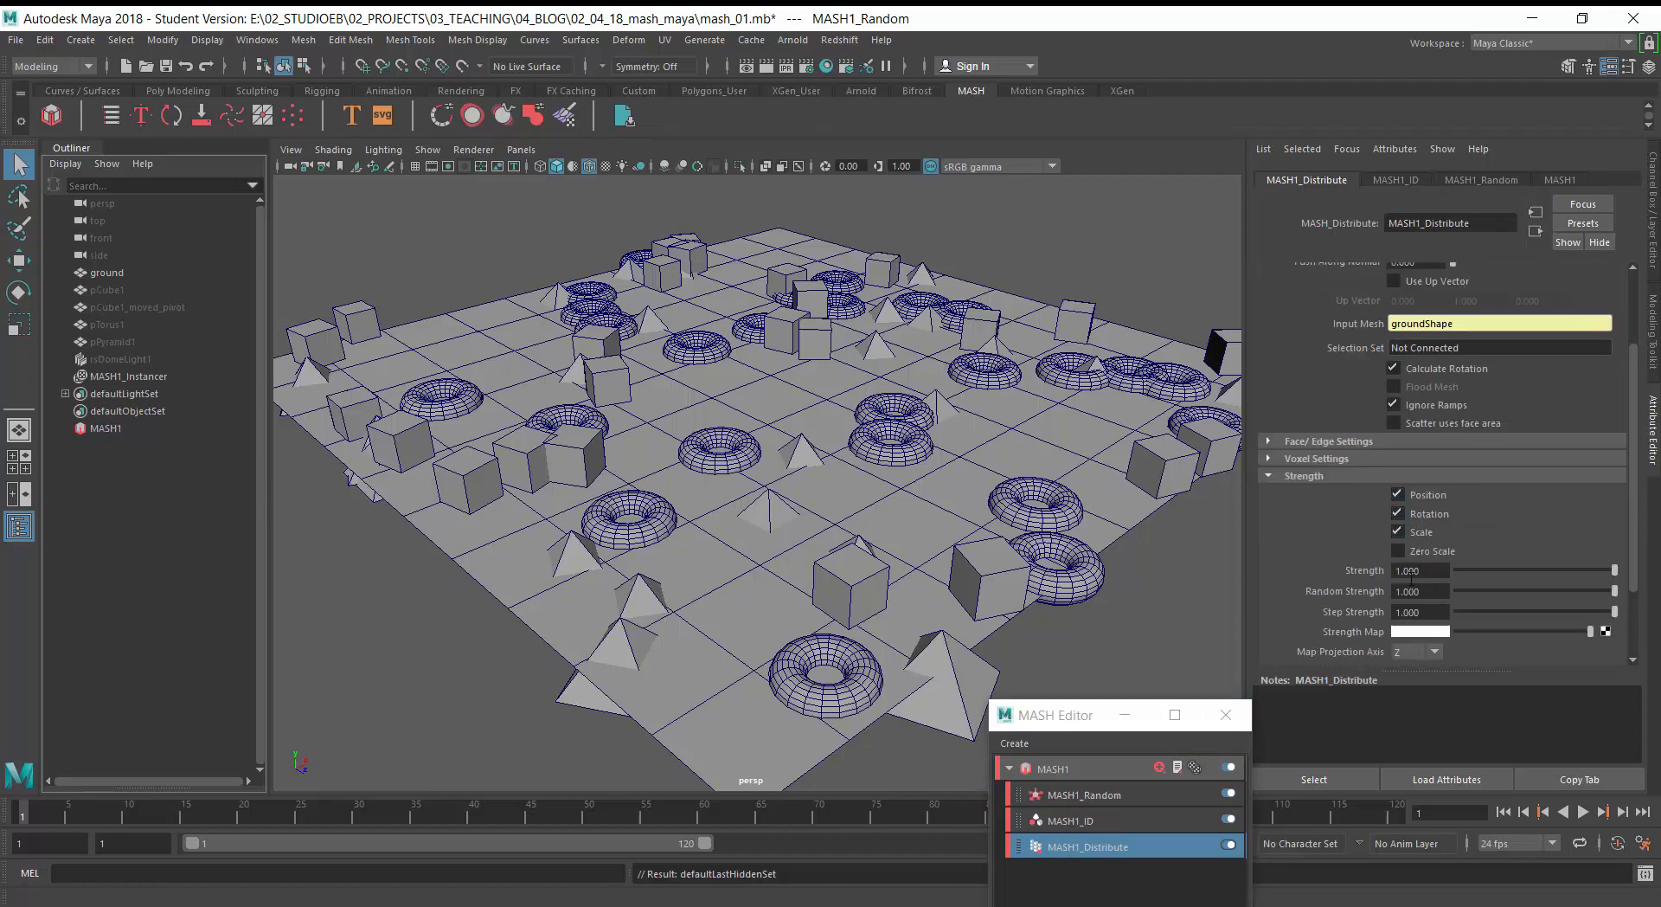
click(1069, 795)
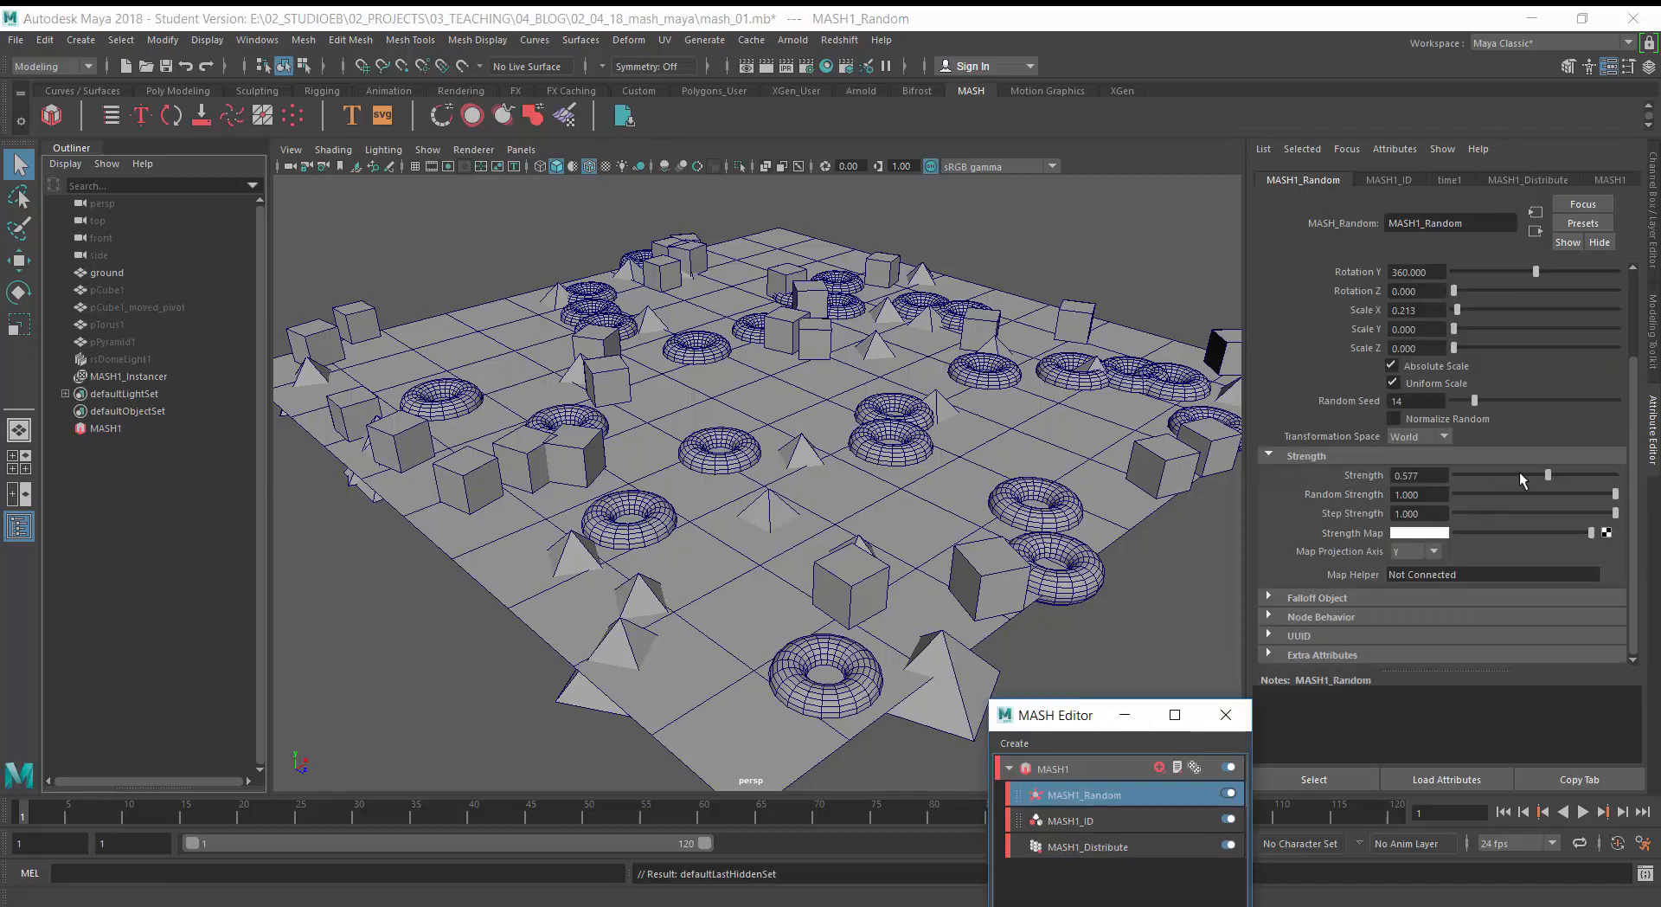
drag(1549, 480, 1487, 482)
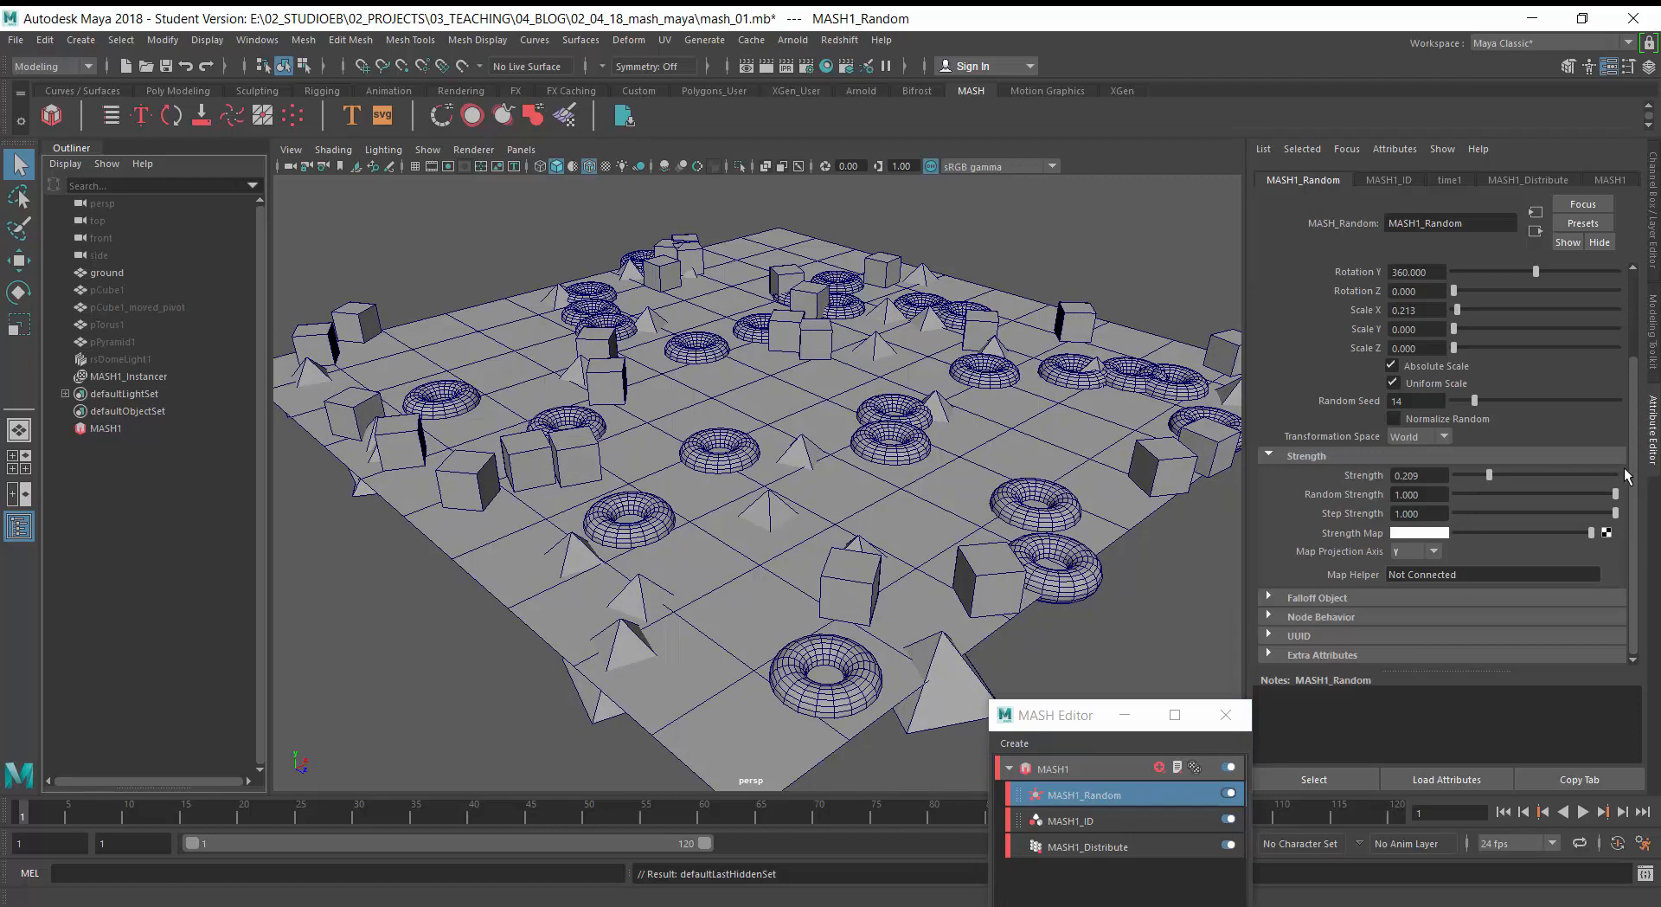
drag(1482, 475, 1656, 475)
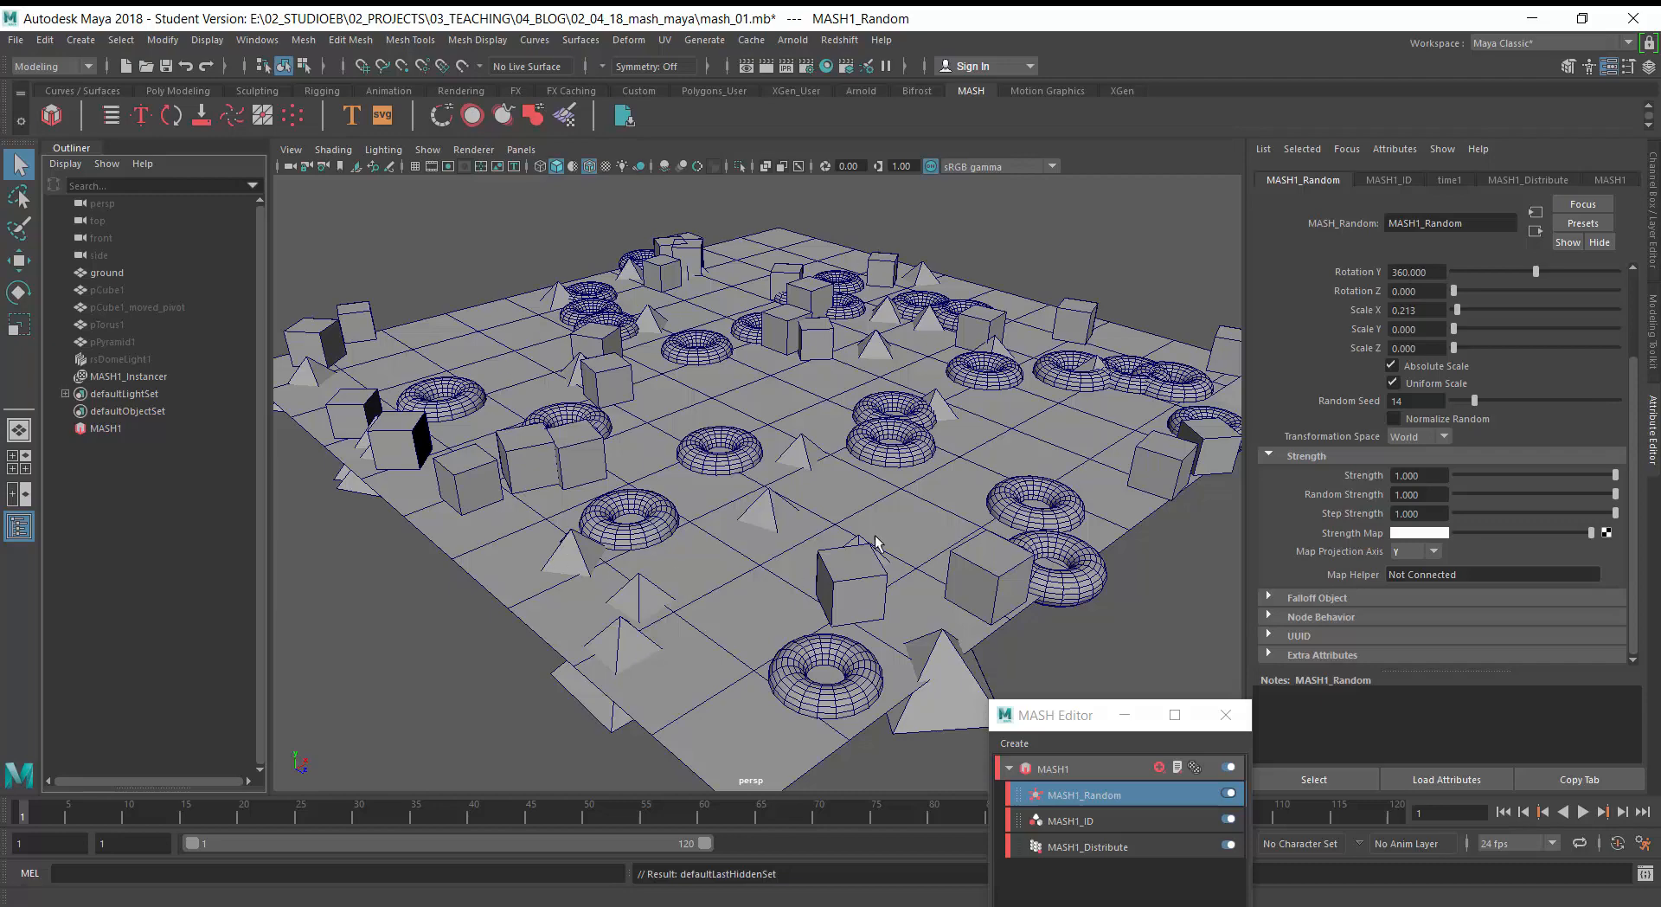
- Set the Strength of MASH1_Random to 0 and reposition the MASH Editor so its whole node list is visible
drag(1531, 475, 1450, 474)
drag(1054, 714, 1058, 451)
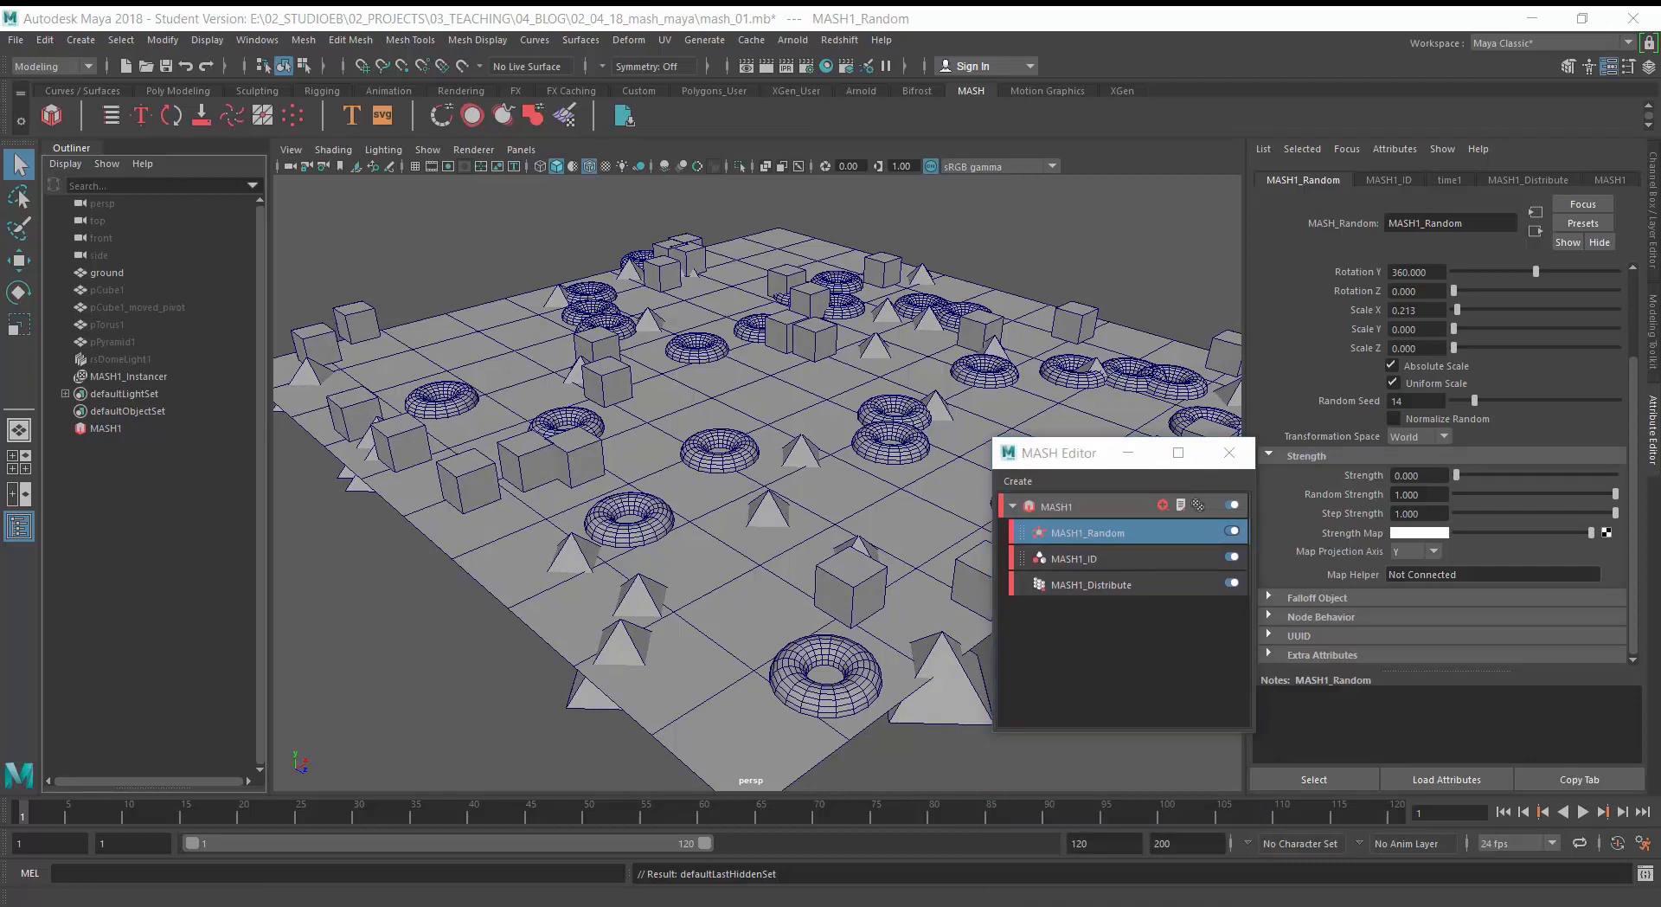
- Select the MASH1 waiter and examine its available Add Node and Add Utility options, moving the MASH Editor clear of them
click(1062, 506)
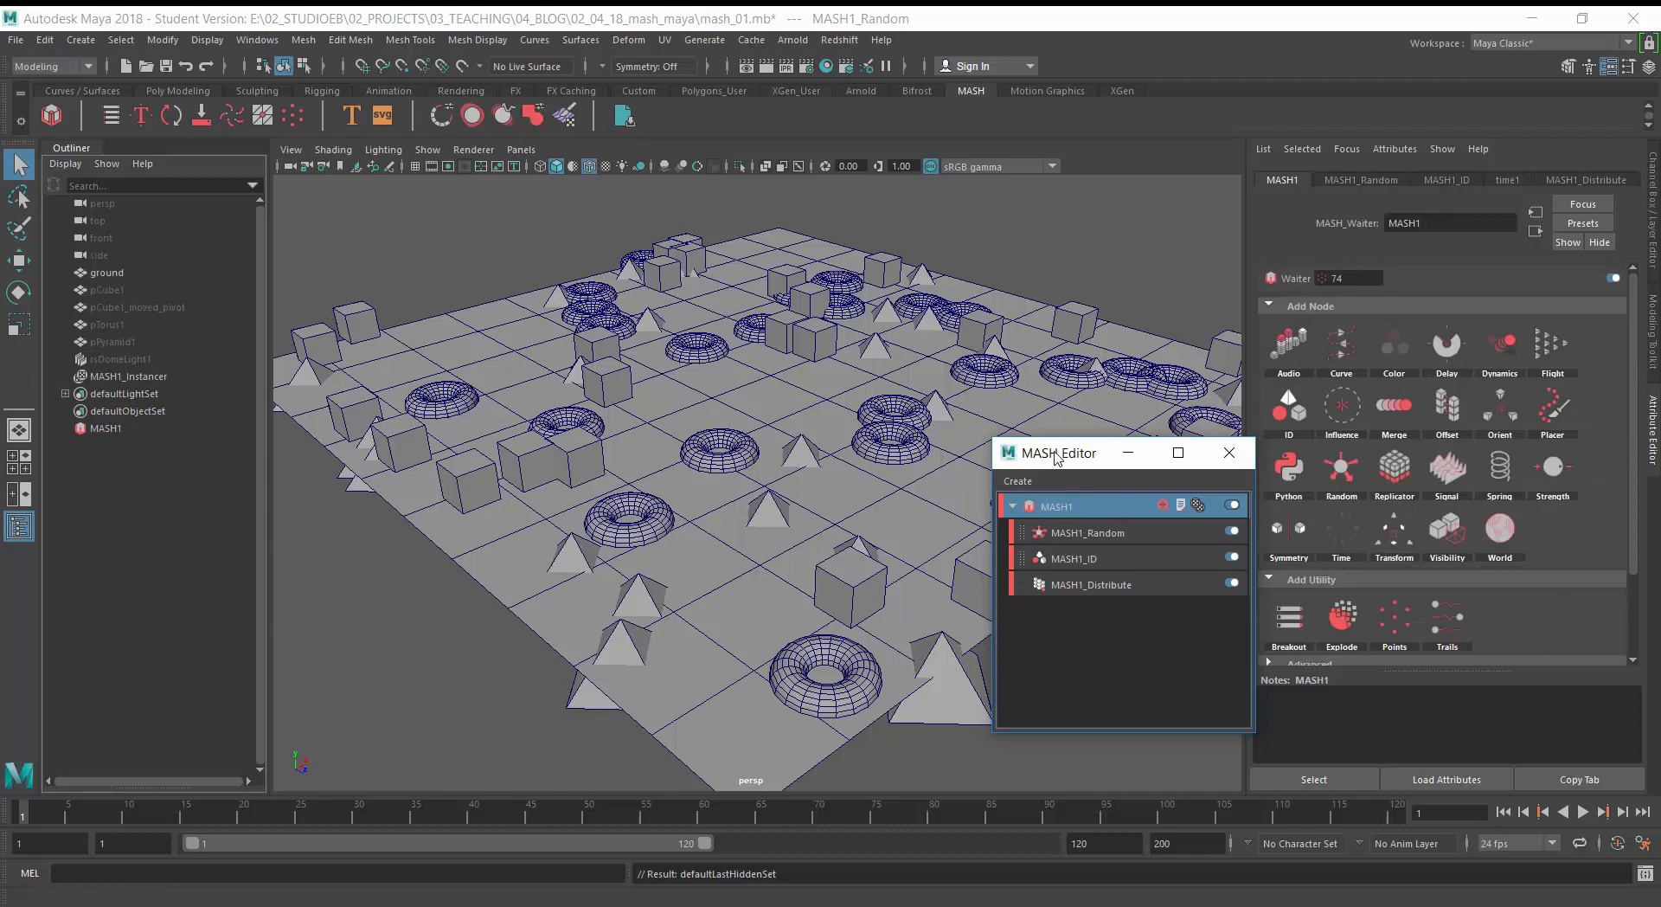
drag(1056, 459, 986, 535)
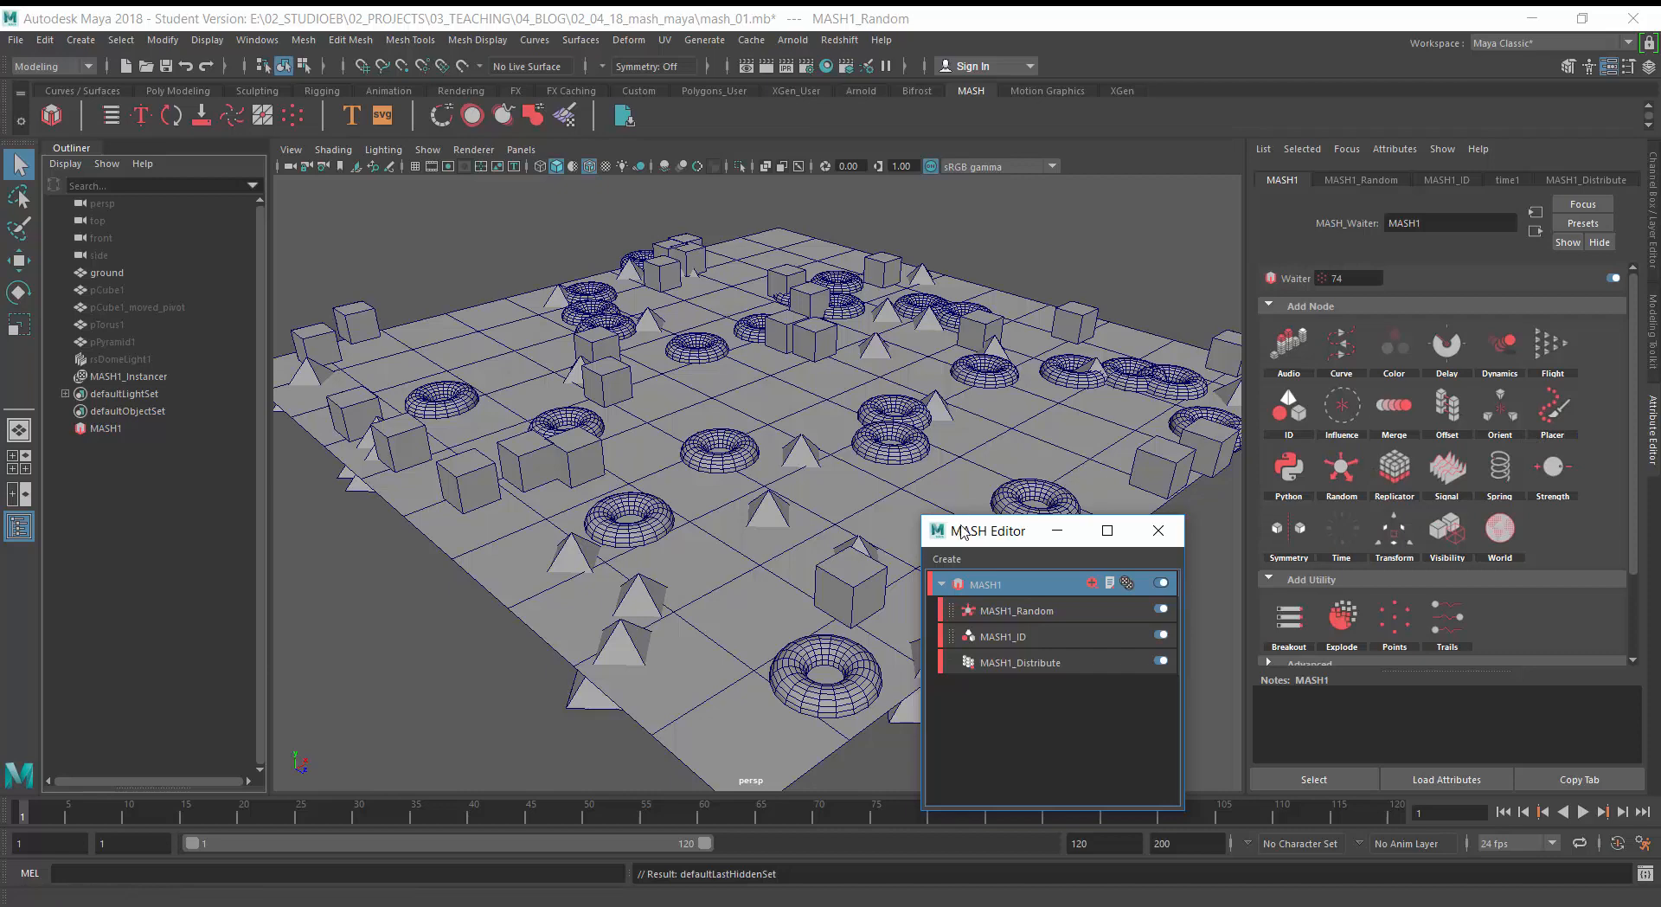
drag(980, 541, 1202, 548)
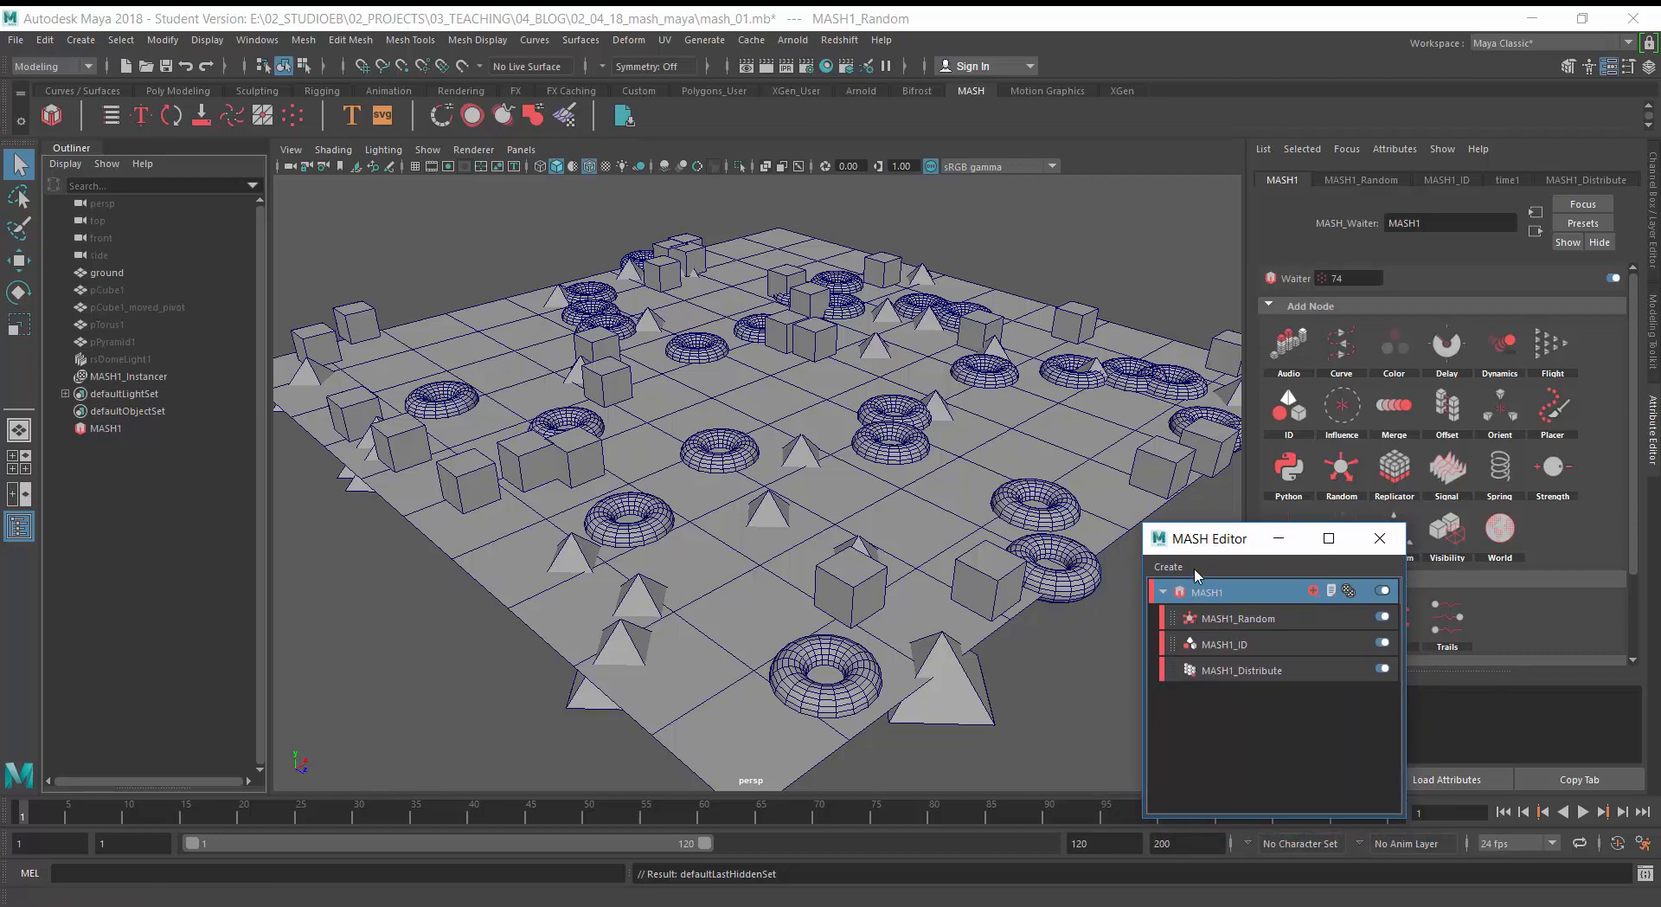
drag(1209, 538, 921, 555)
scroll(1487, 522, down, 3)
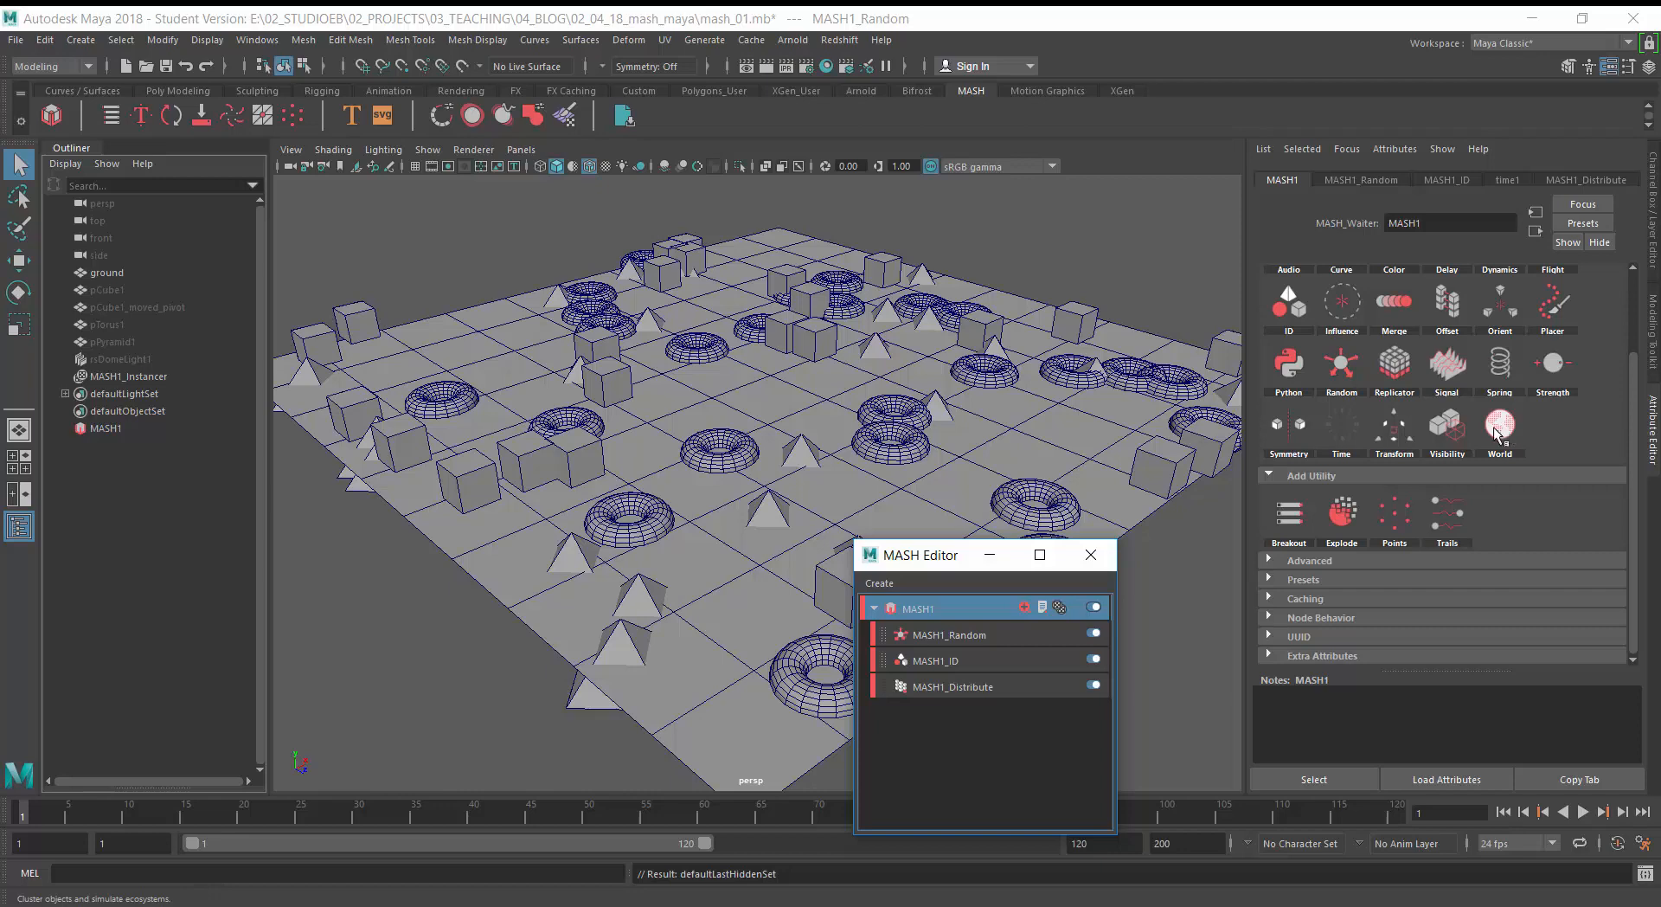
drag(934, 558, 1198, 516)
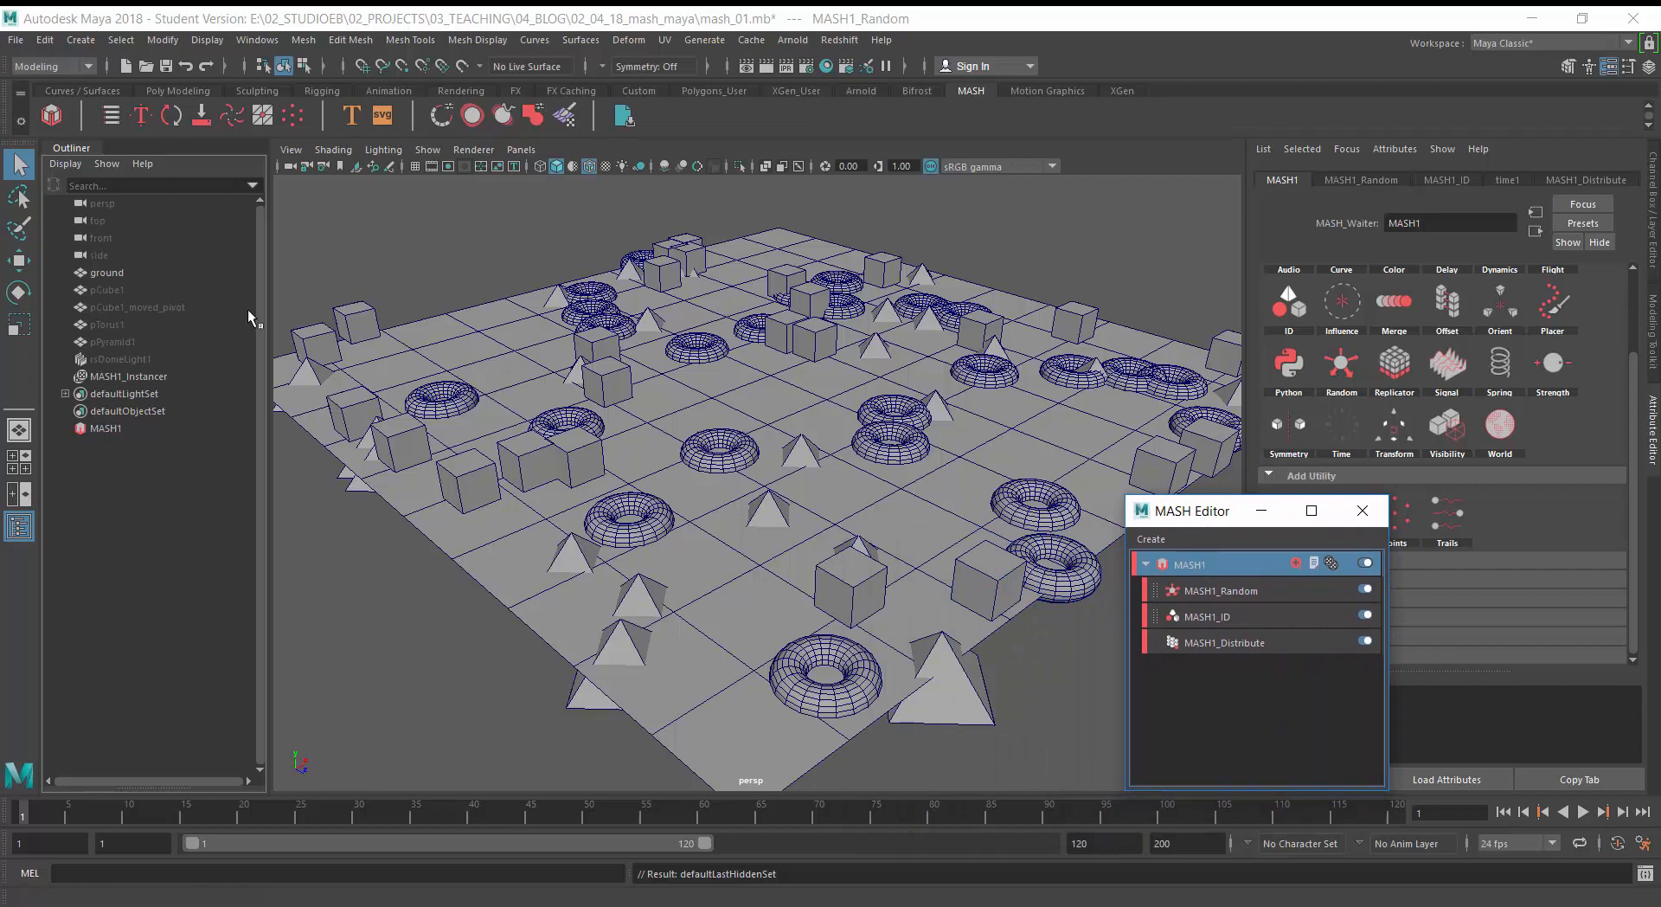